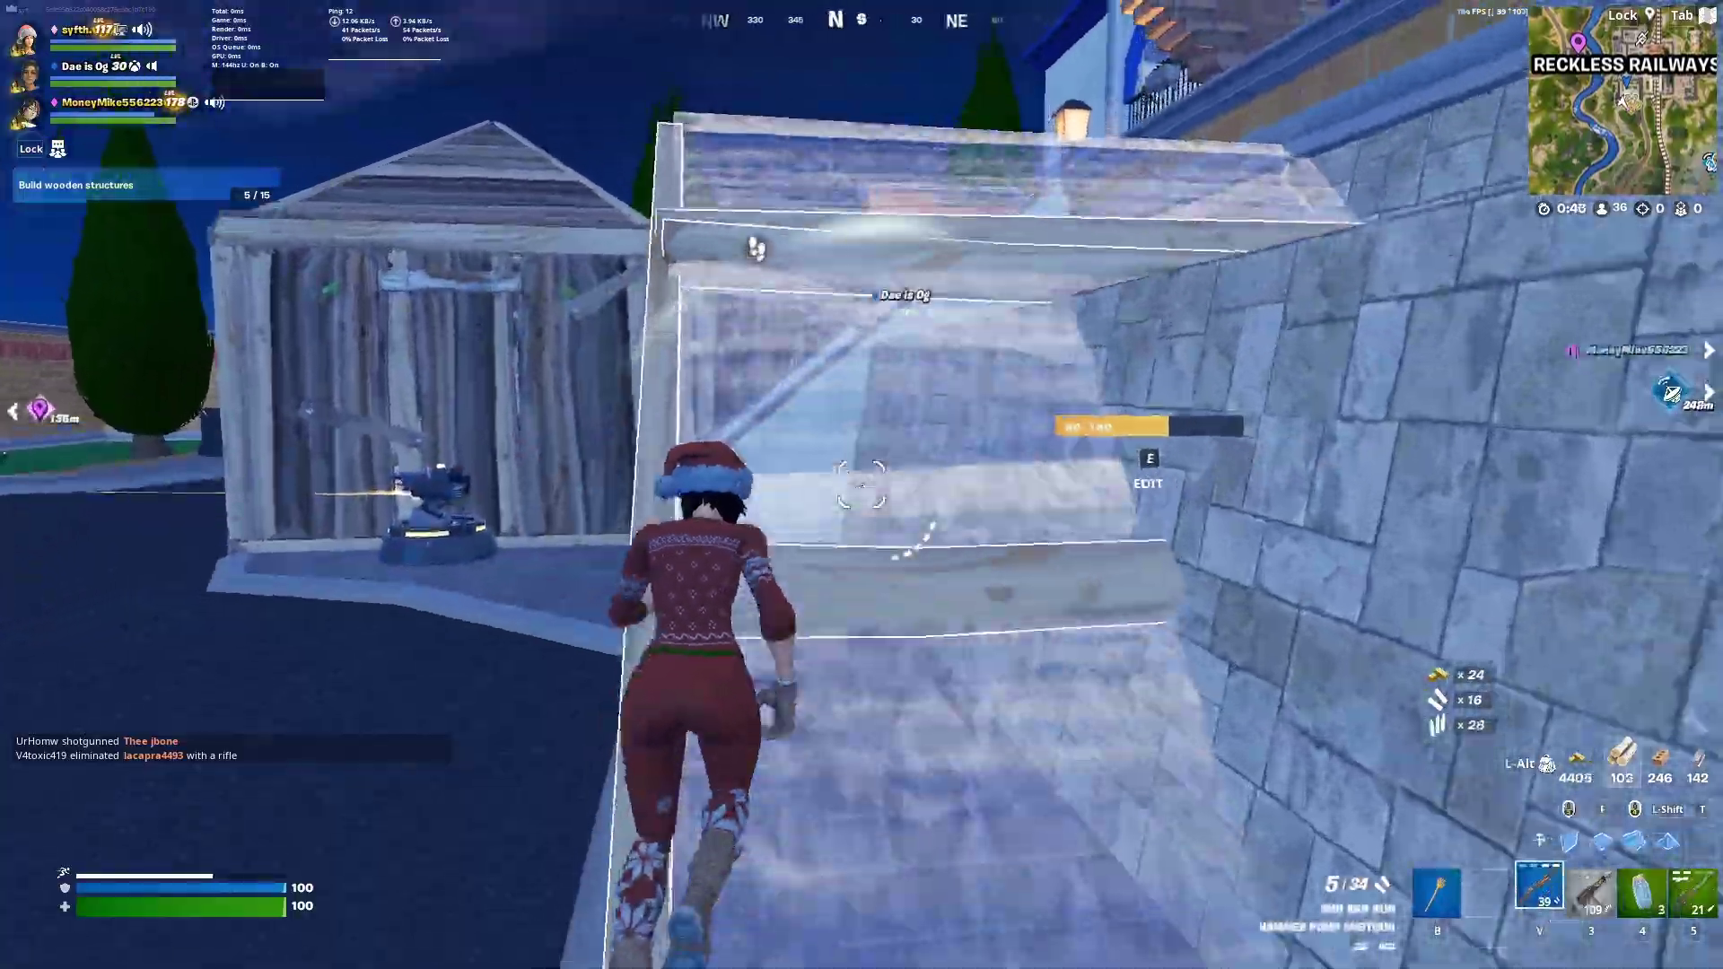
pyautogui.click(861, 484)
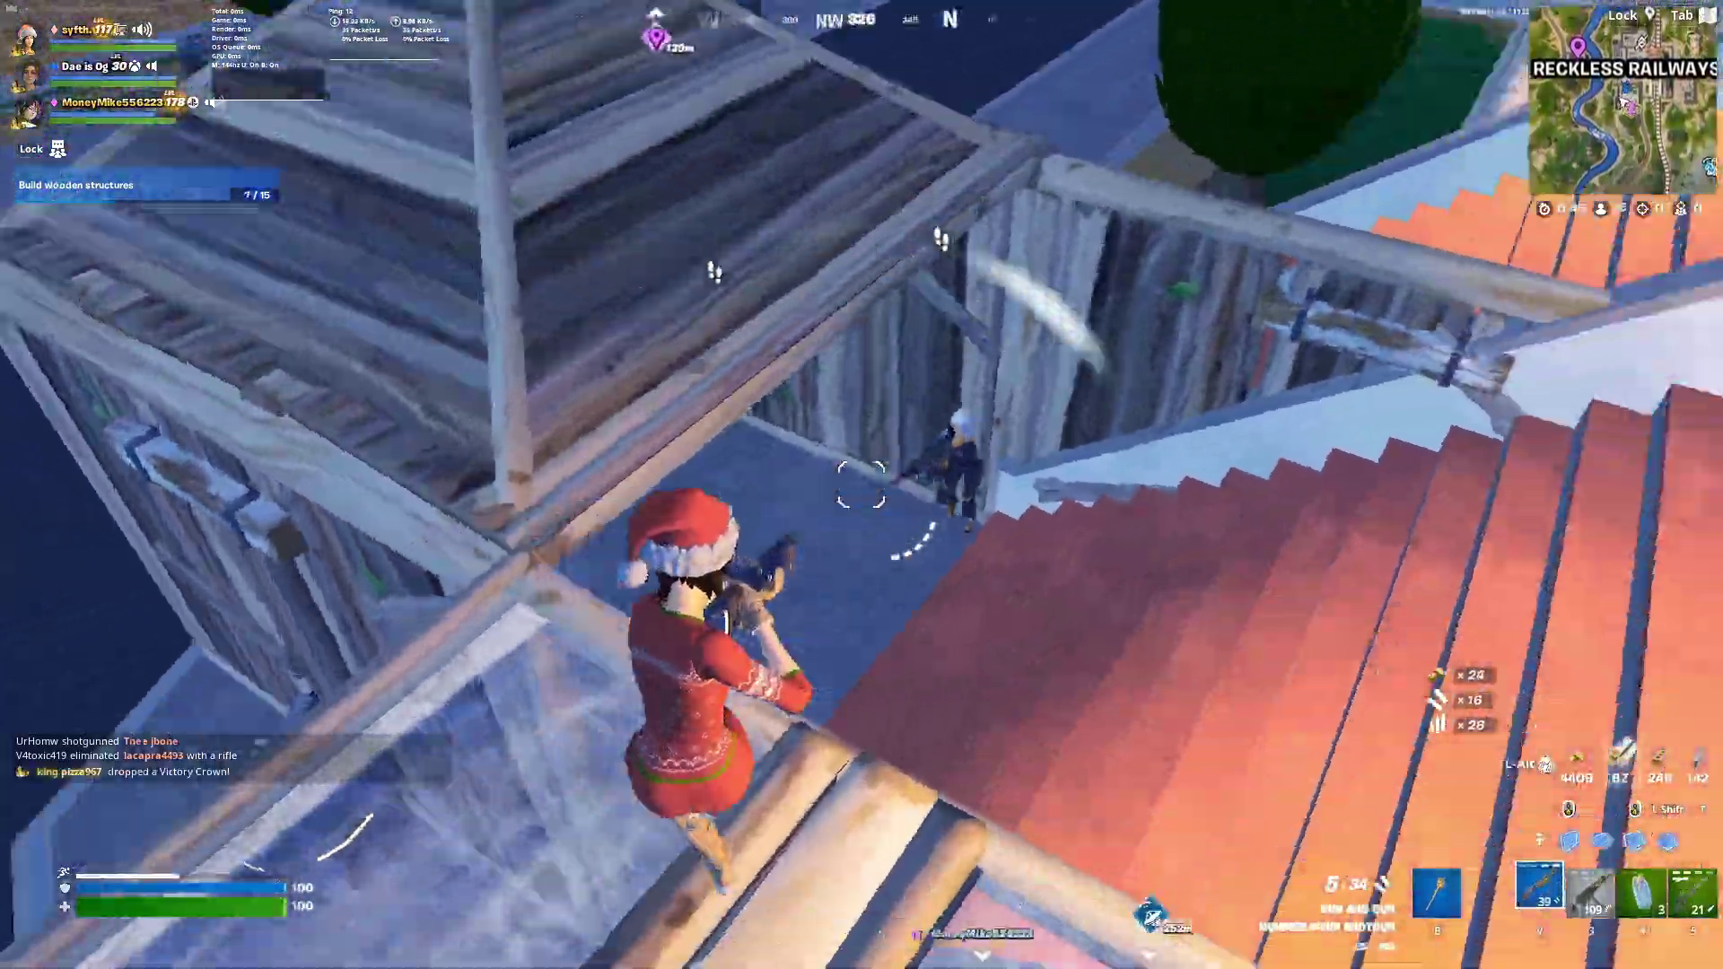
pyautogui.click(862, 484)
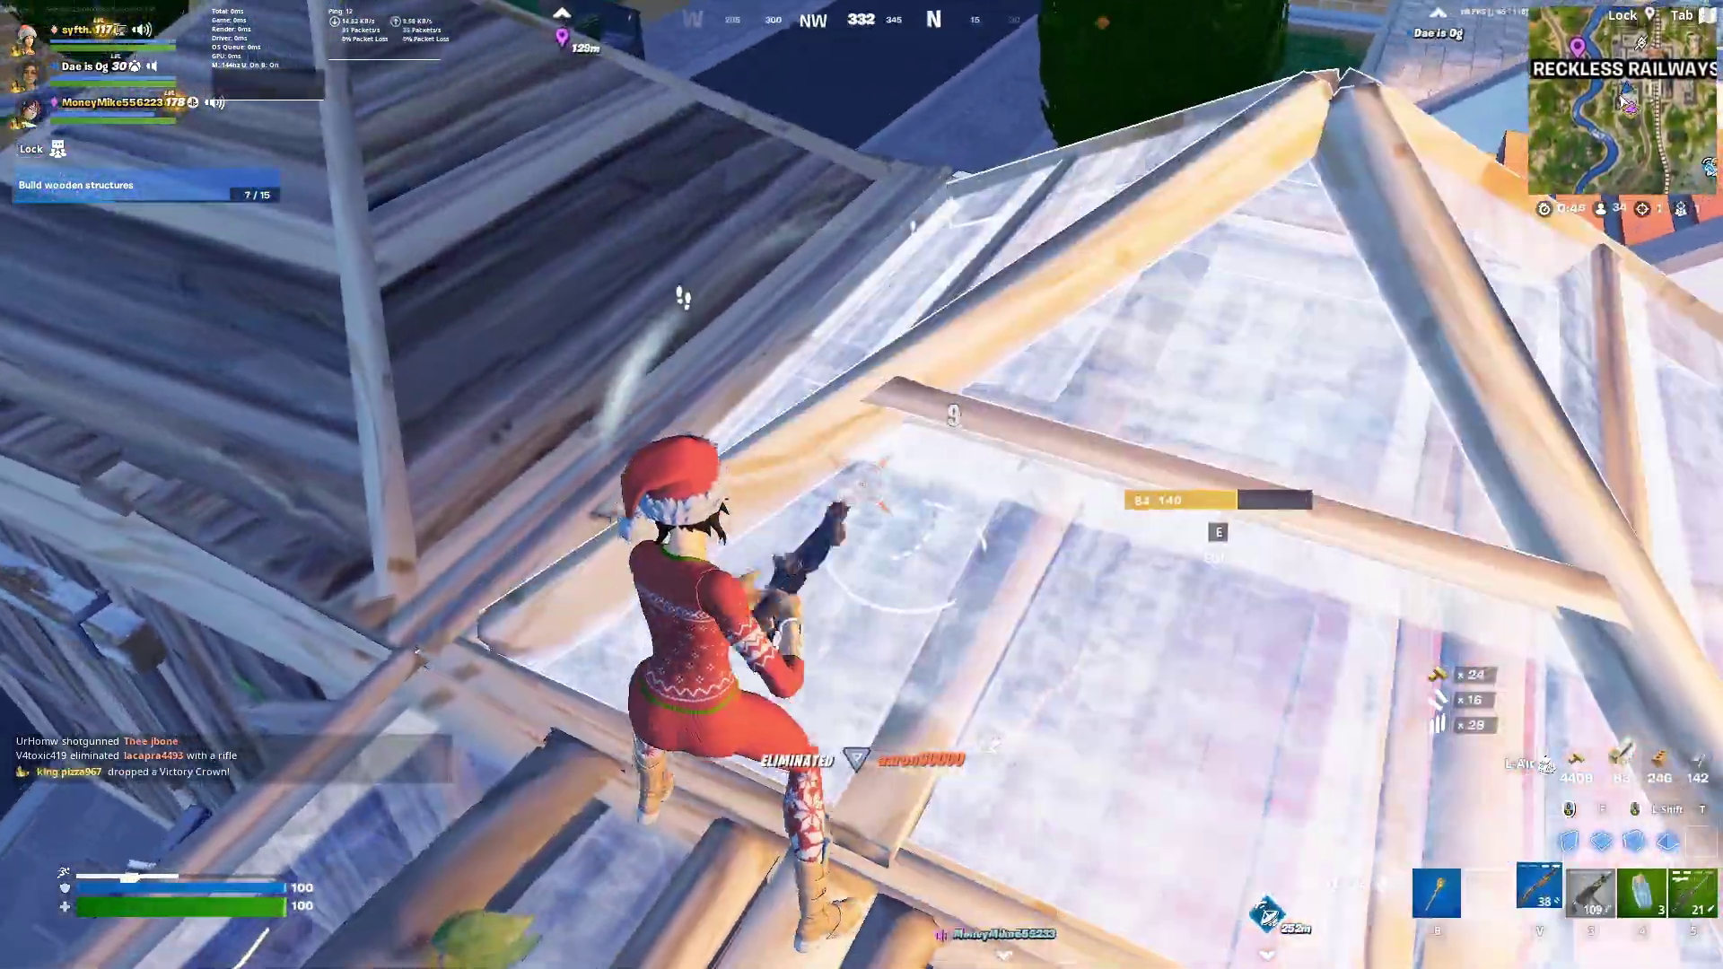
pyautogui.click(862, 485)
pyautogui.click(862, 484)
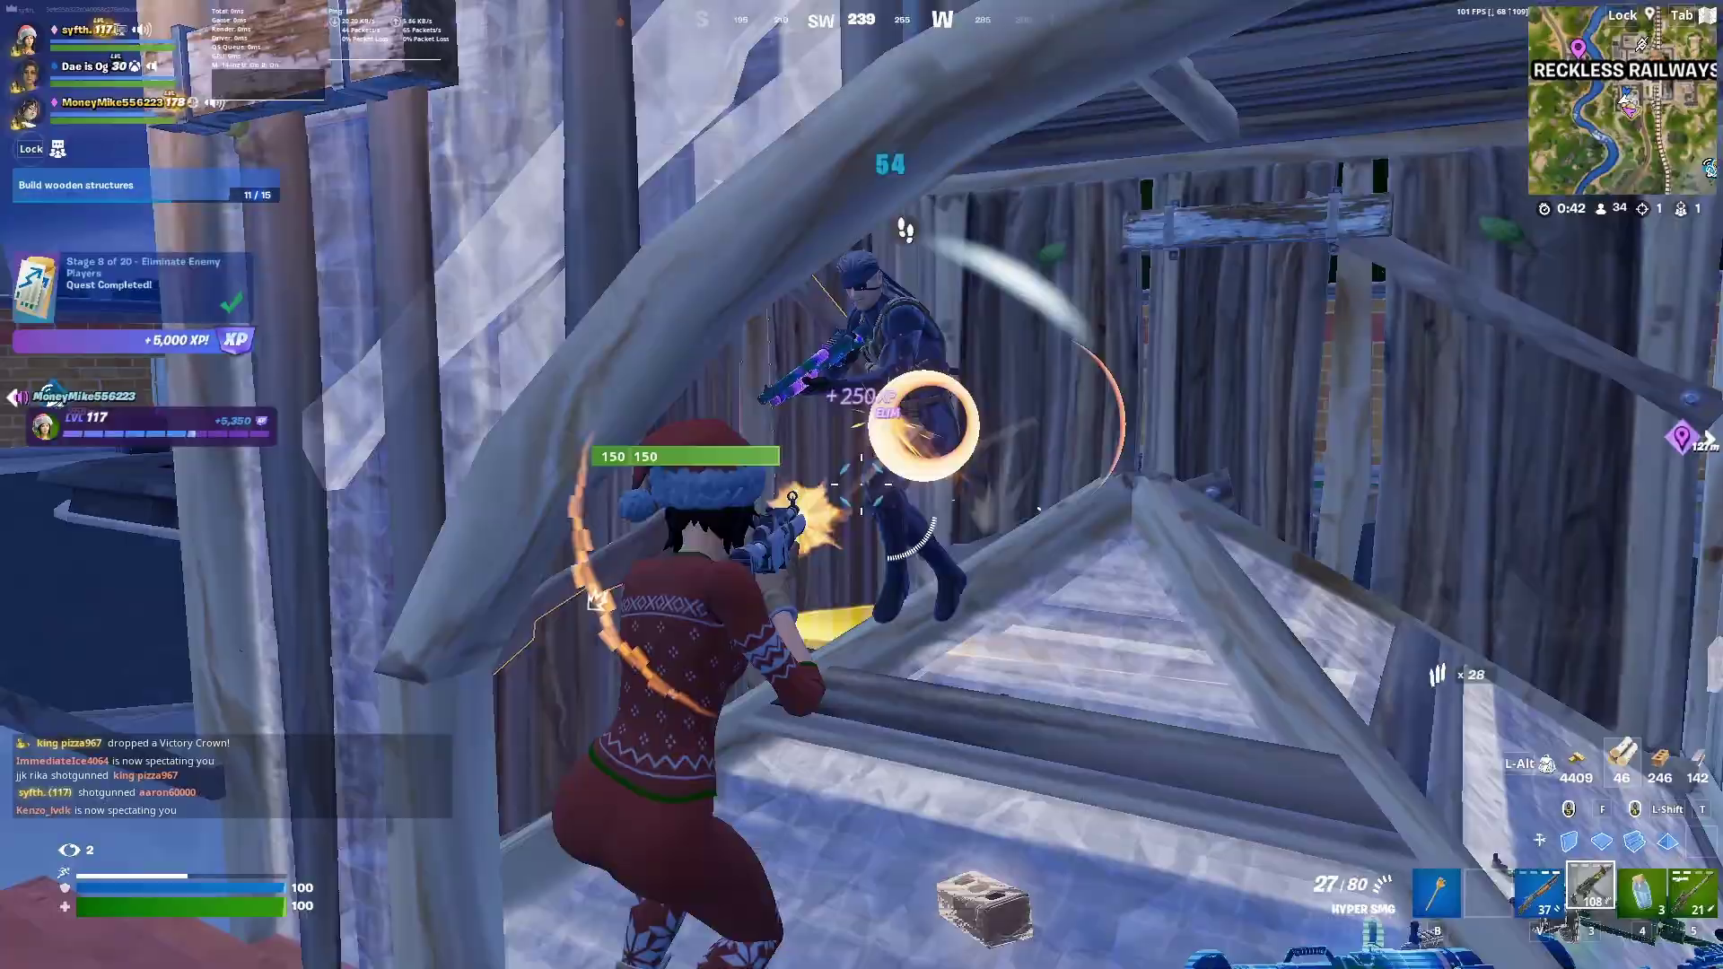
pyautogui.click(862, 484)
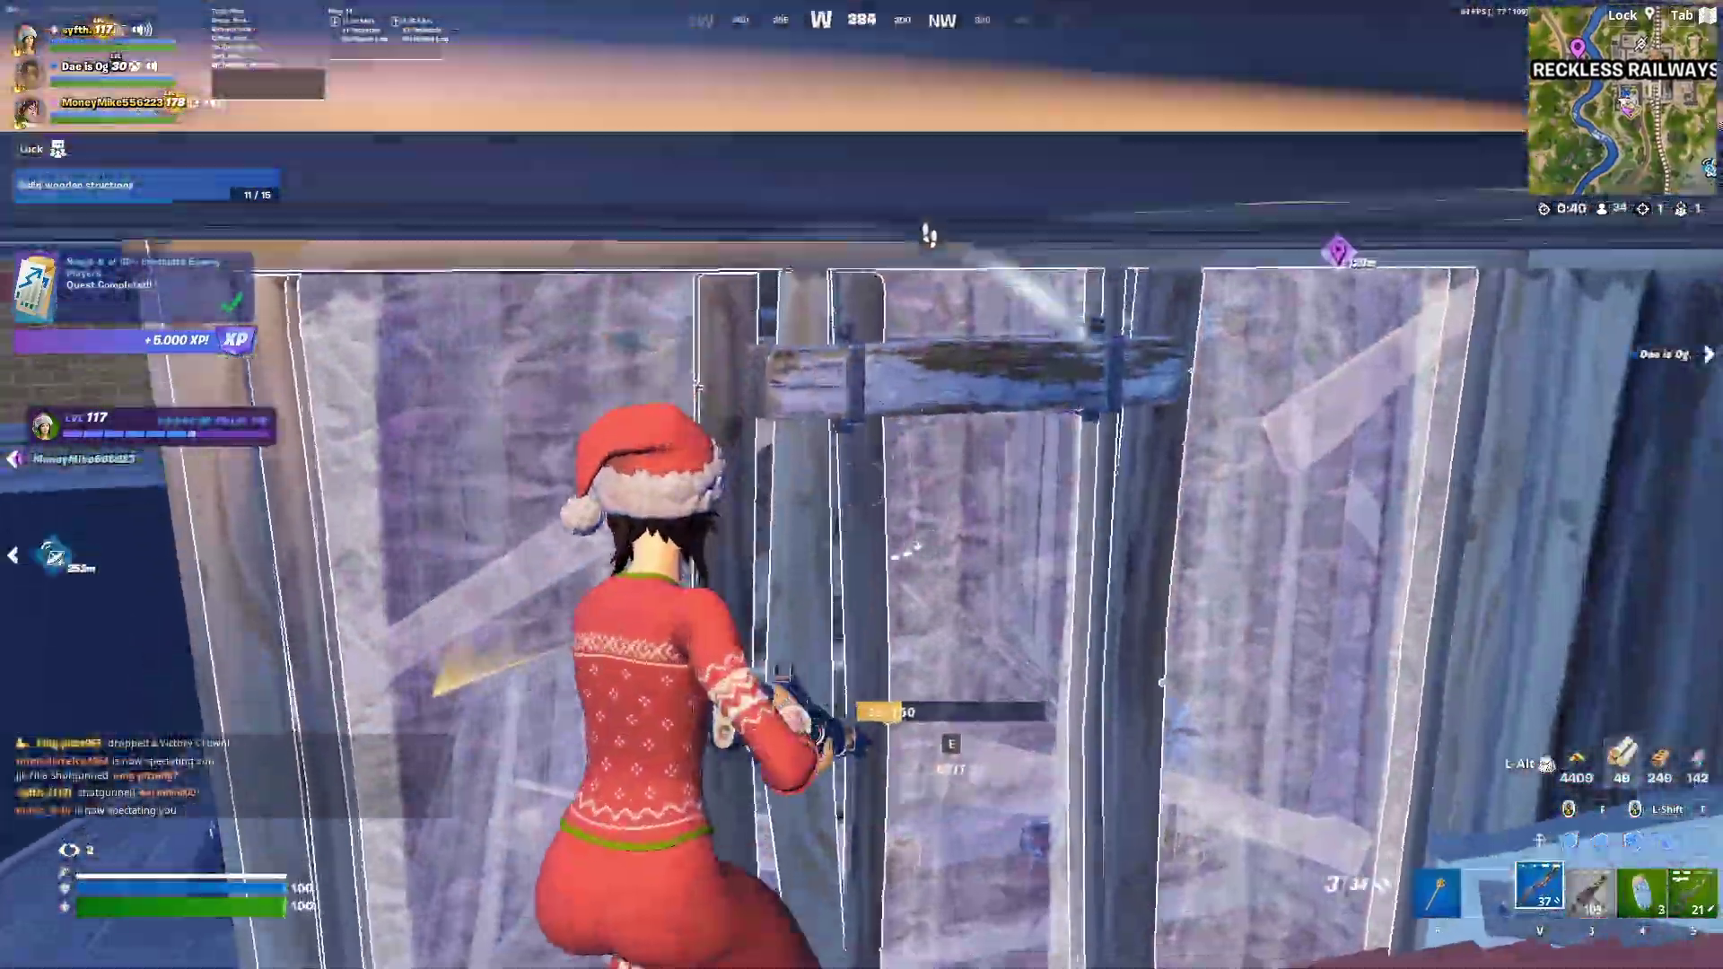
pyautogui.click(862, 485)
pyautogui.press('3')
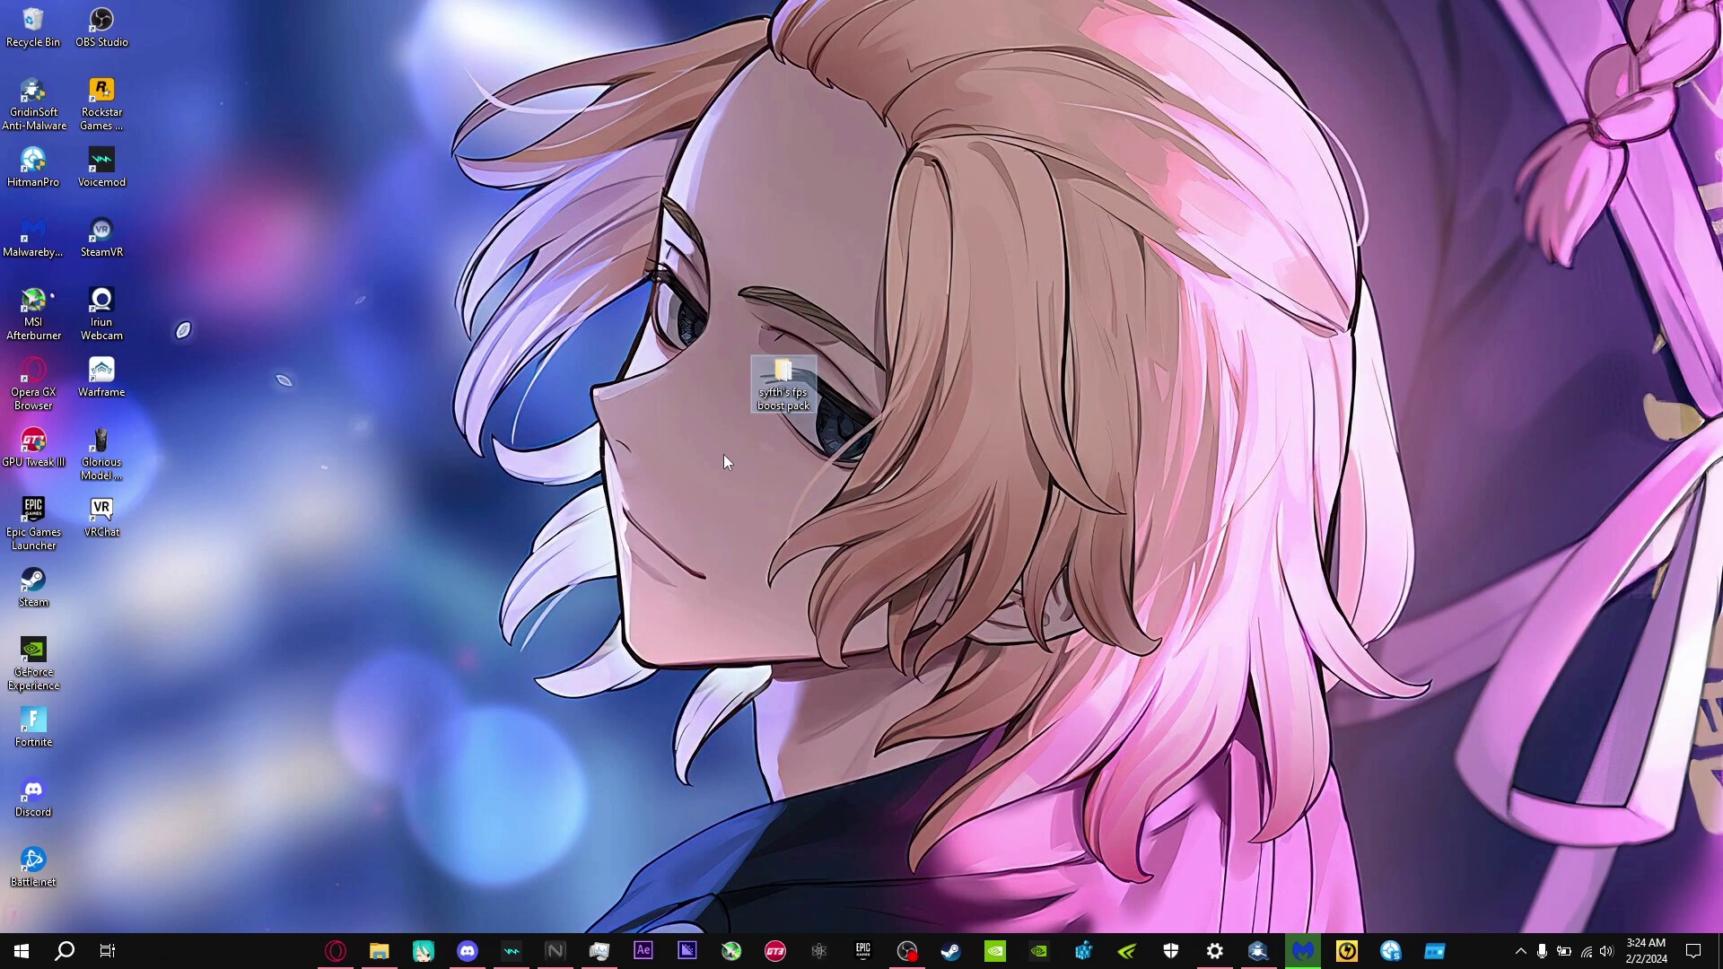
# - Scan the "syfth's fps boost pack" folder on the desktop with Gridinsoft Anti-Malware and with Malwarebytes
pyautogui.rightClick(778, 392)
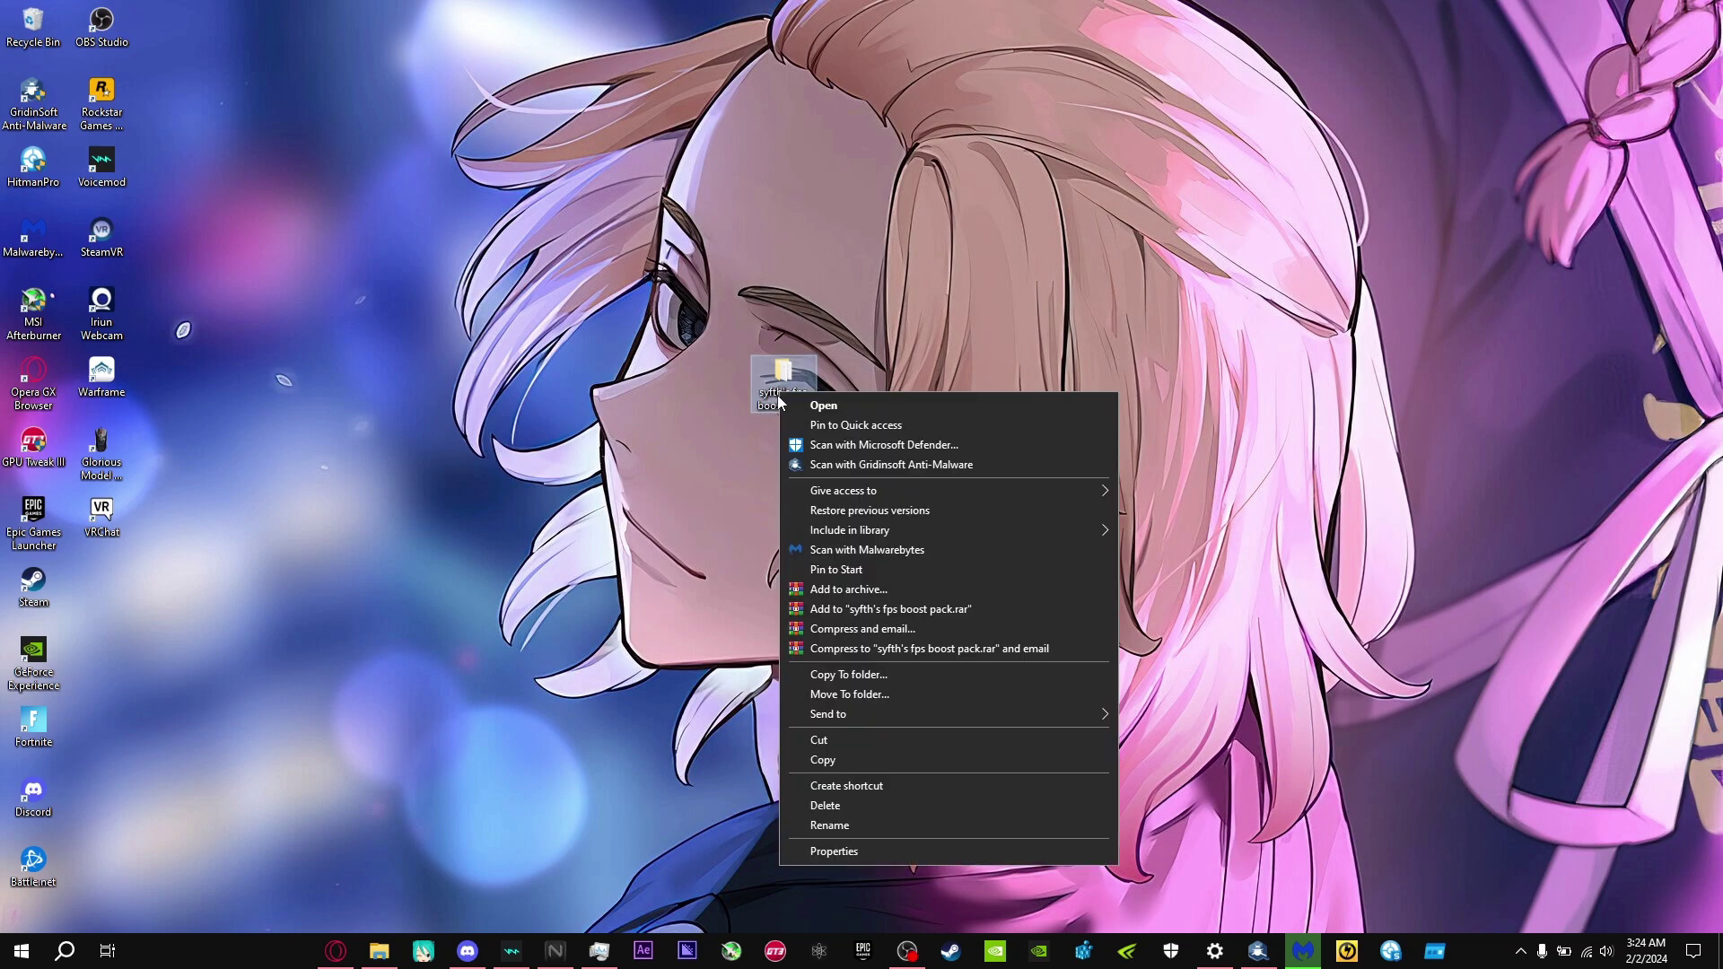
pyautogui.click(854, 467)
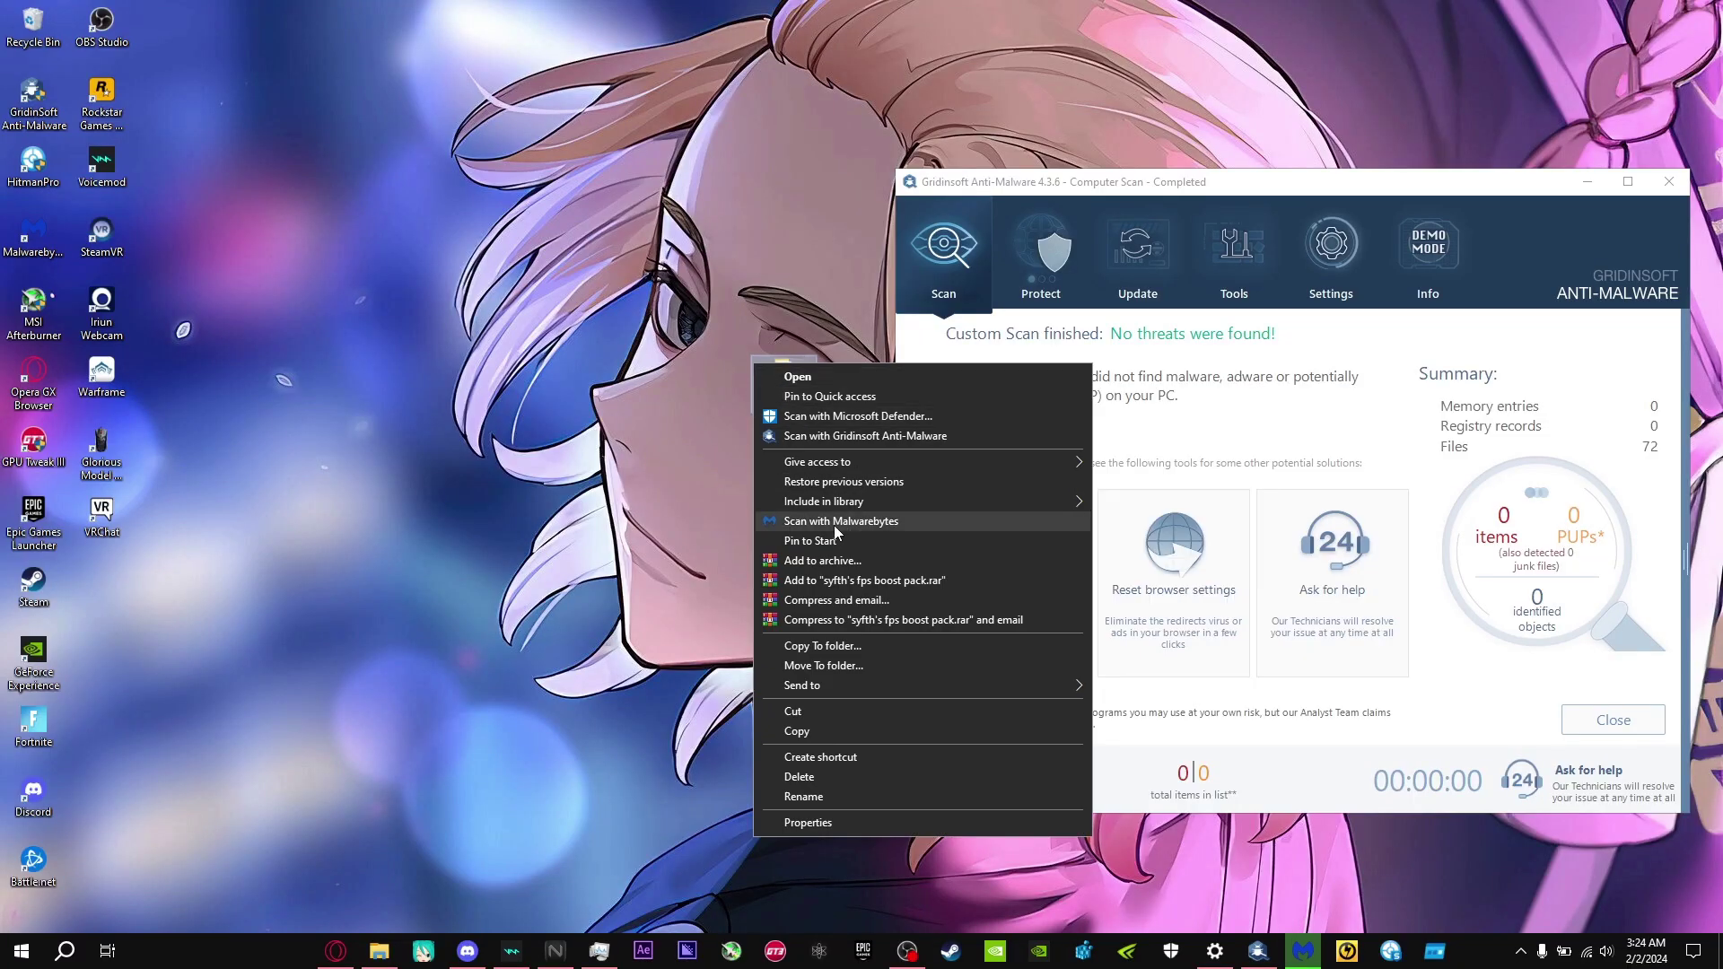
pyautogui.click(862, 518)
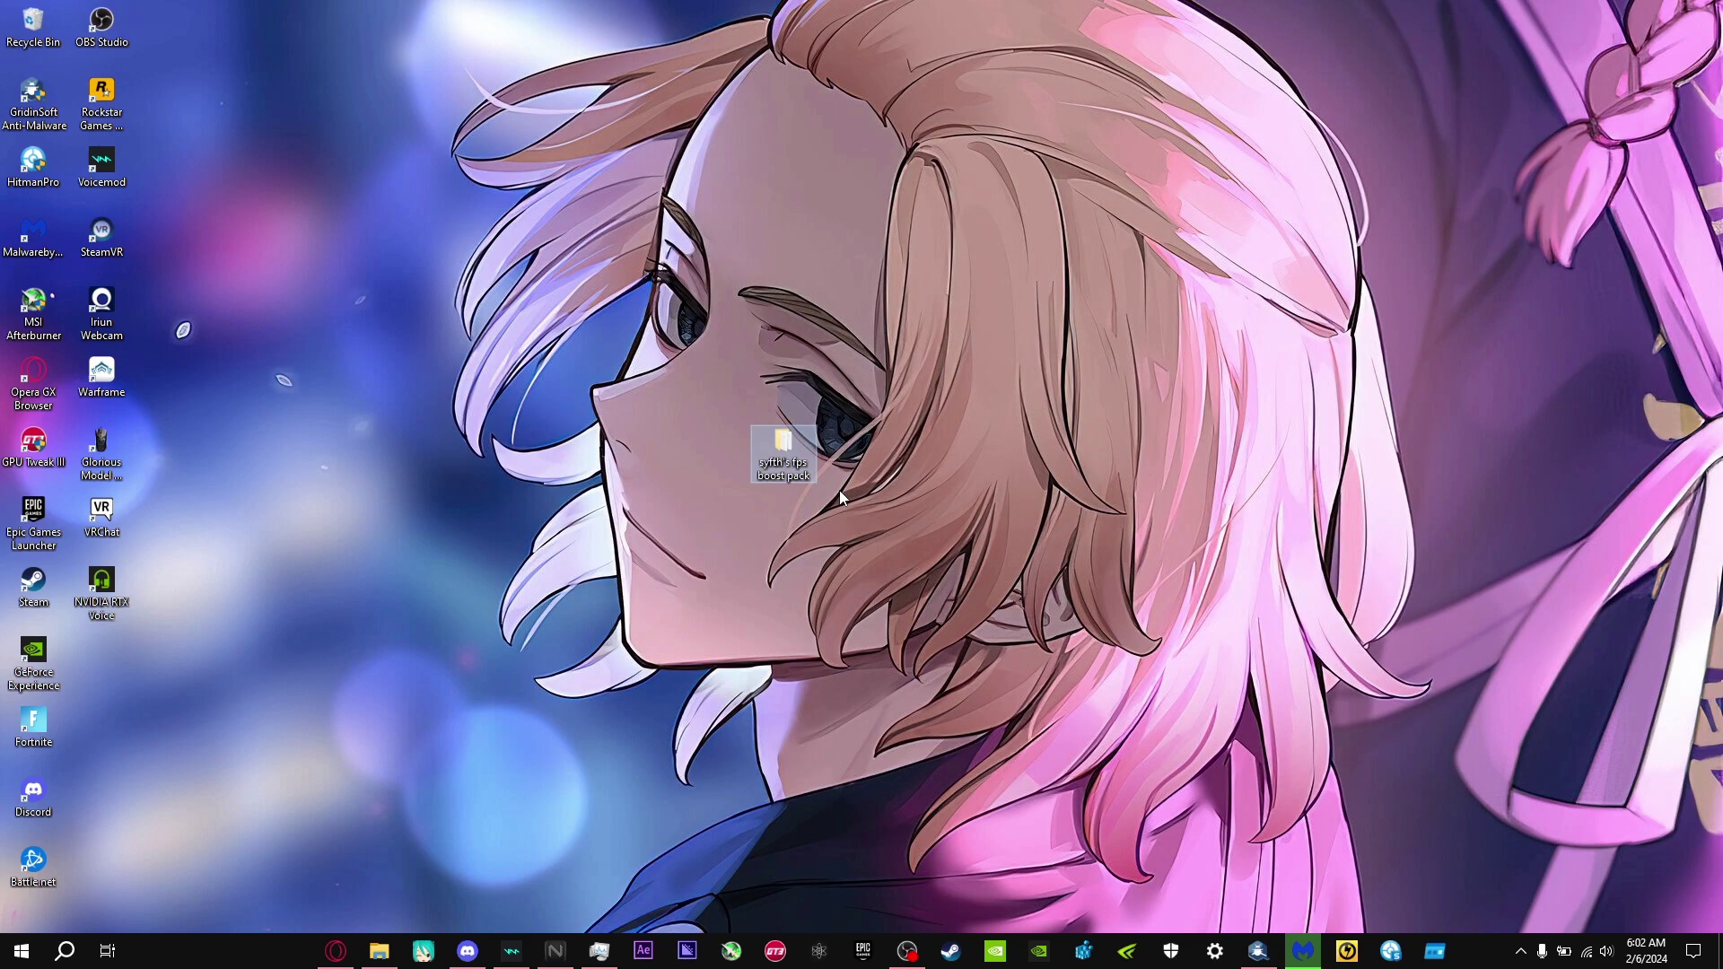
# - Create a system restore point named "syfthy" through the Create A Restore Point shortcut in the fps boost pack folder
pyautogui.doubleClick(786, 453)
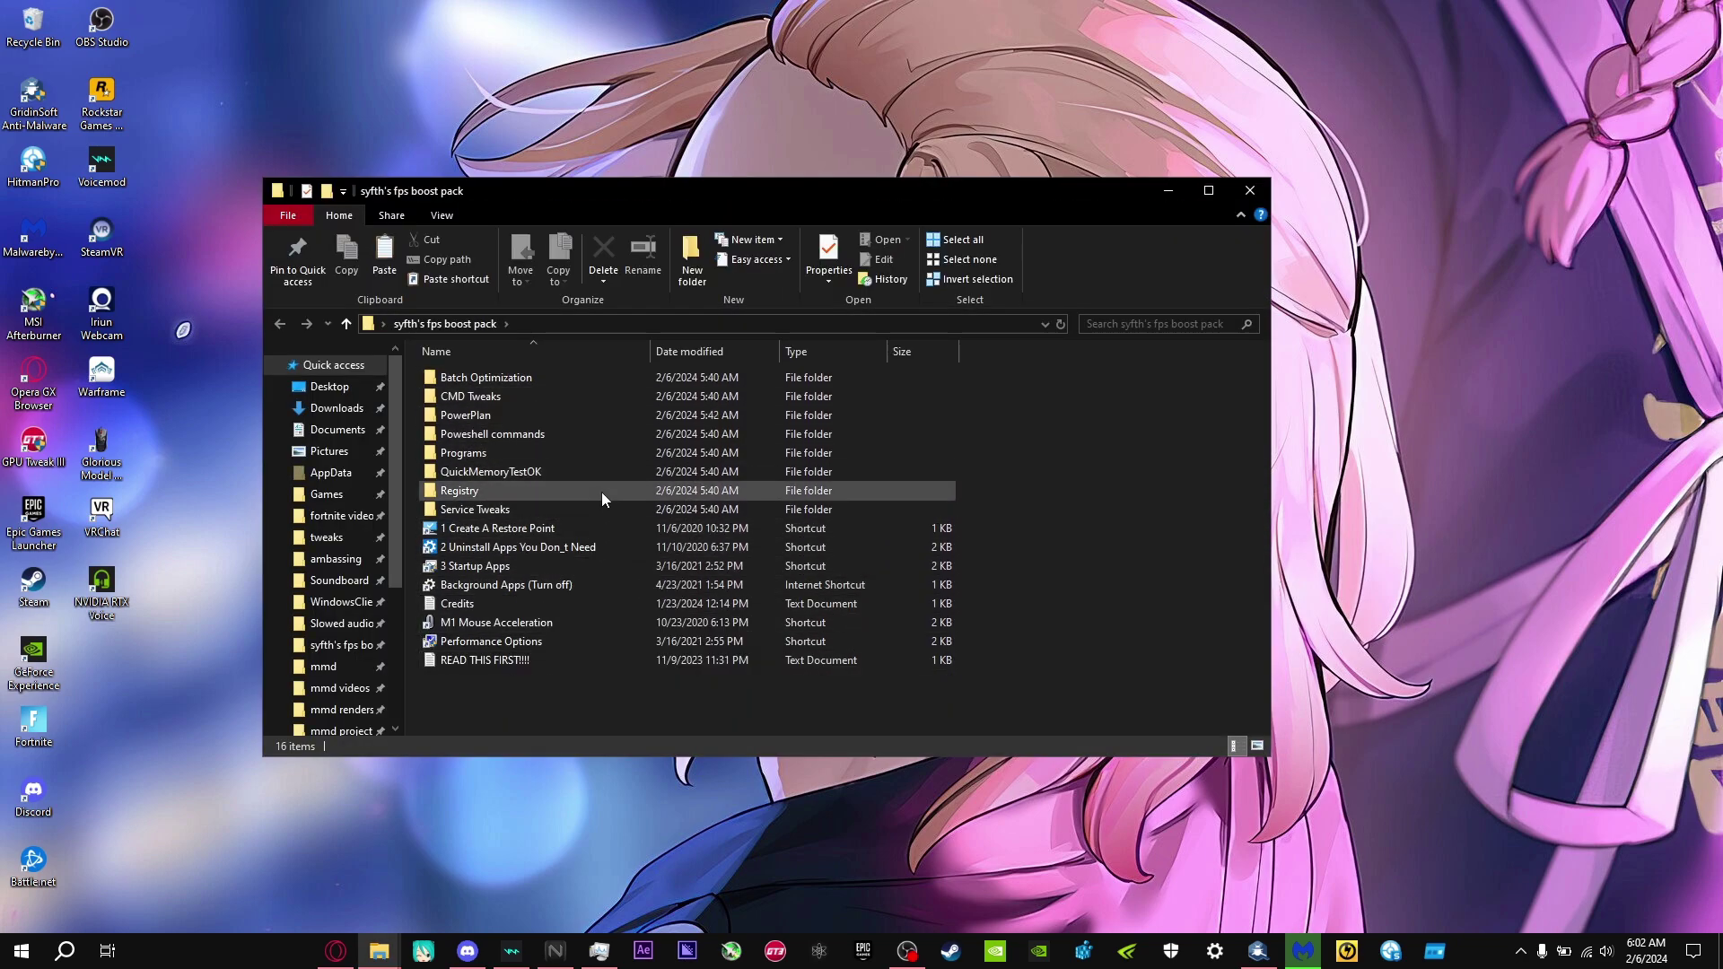
pyautogui.doubleClick(502, 529)
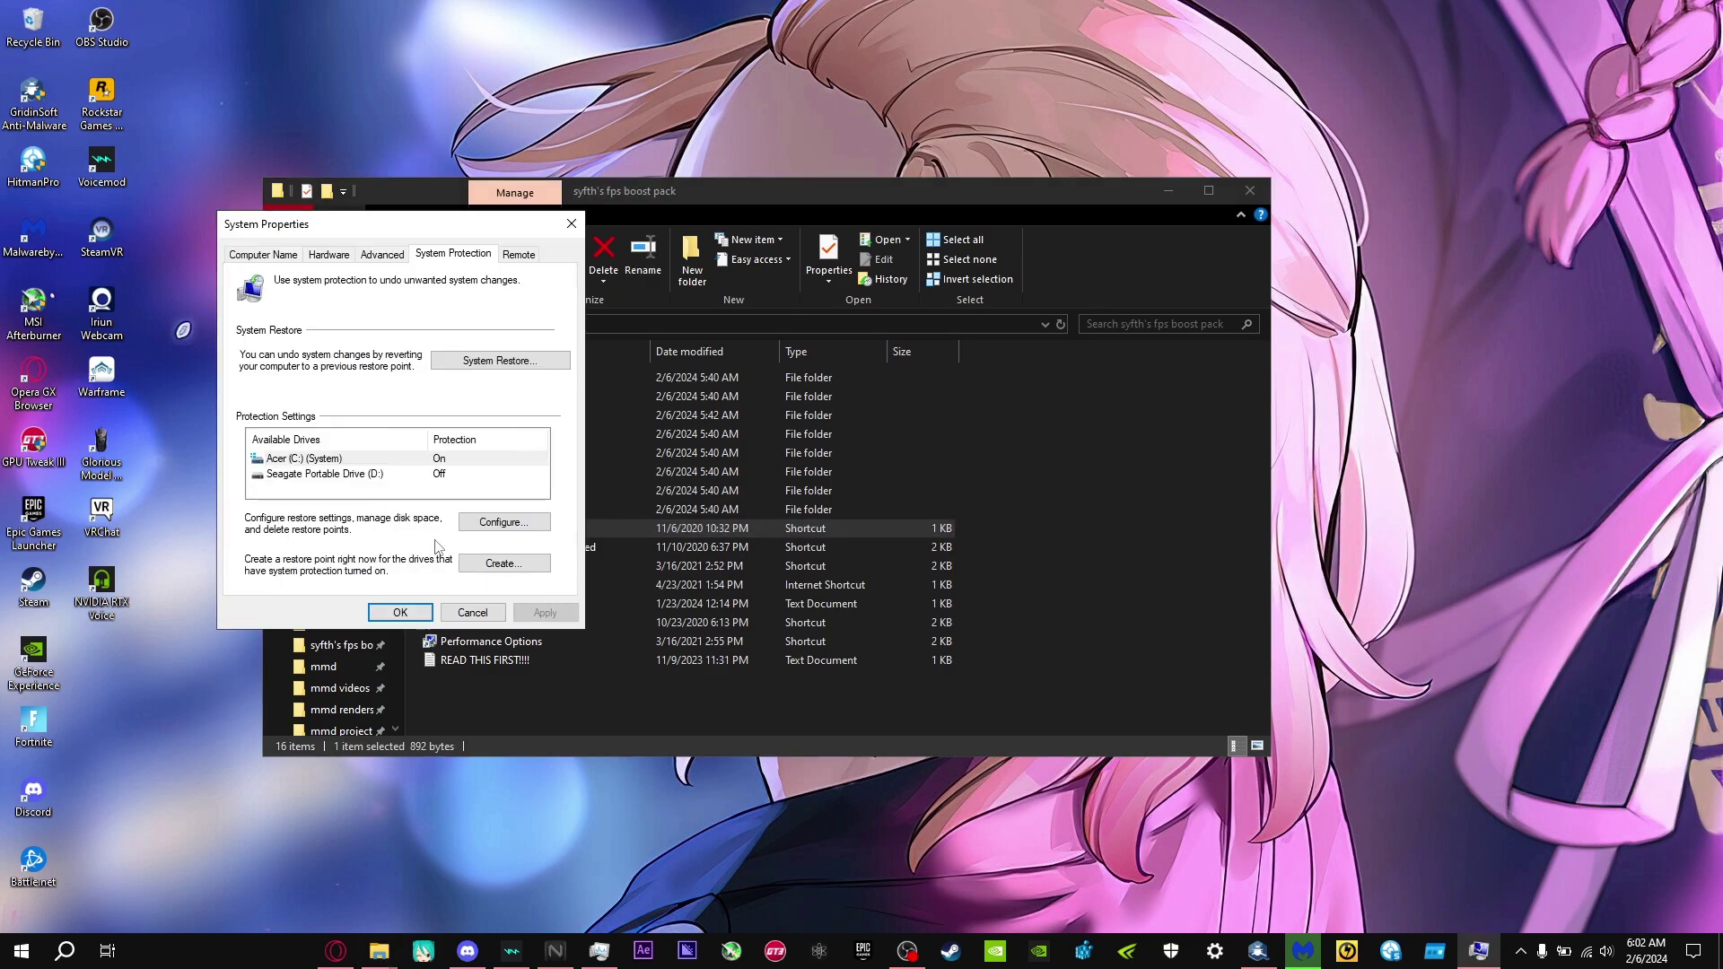
pyautogui.click(489, 562)
pyautogui.write('syfthy')
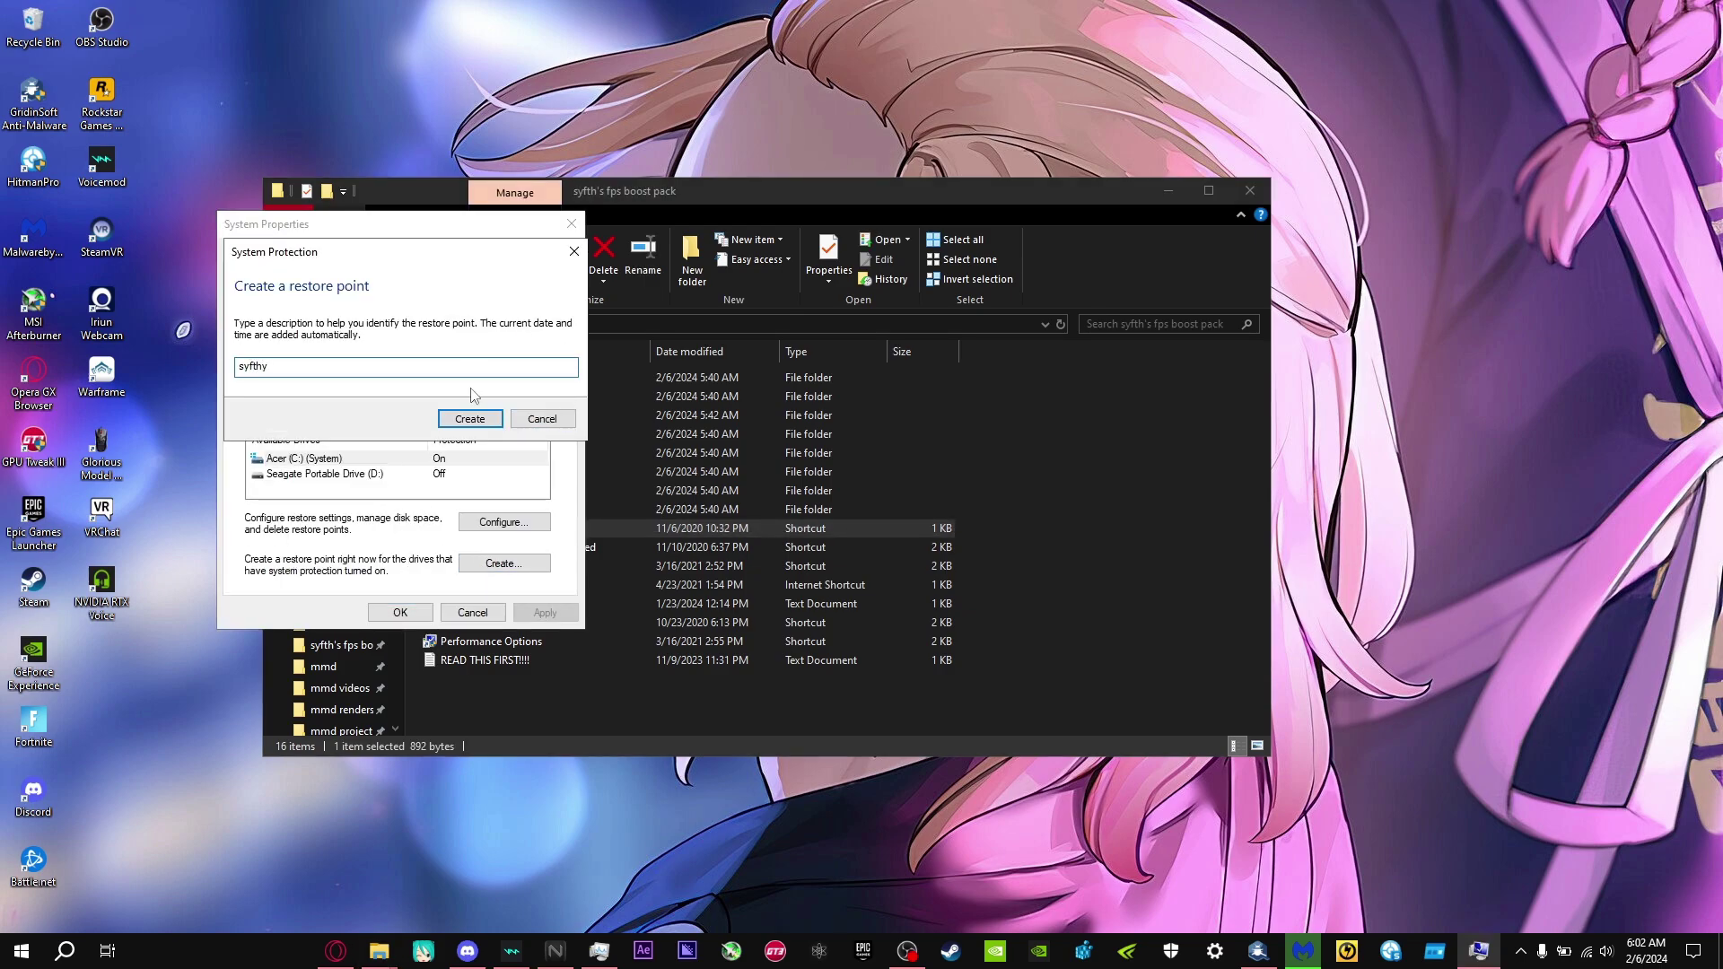
pyautogui.click(470, 418)
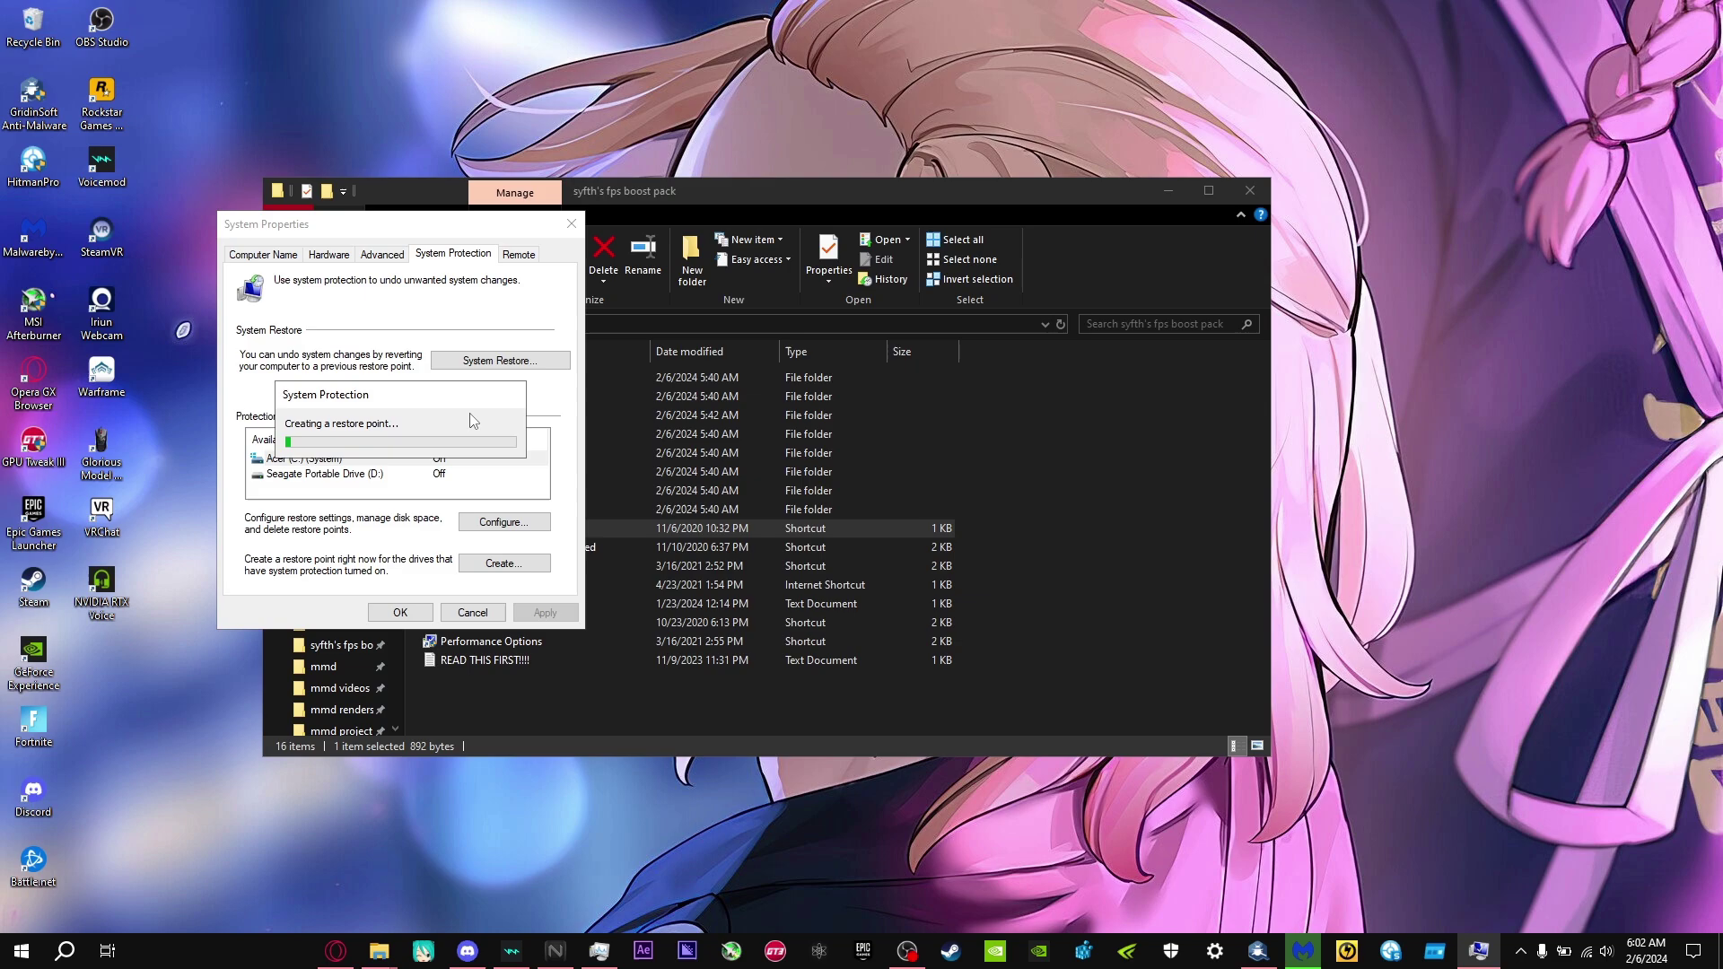
pyautogui.click(725, 509)
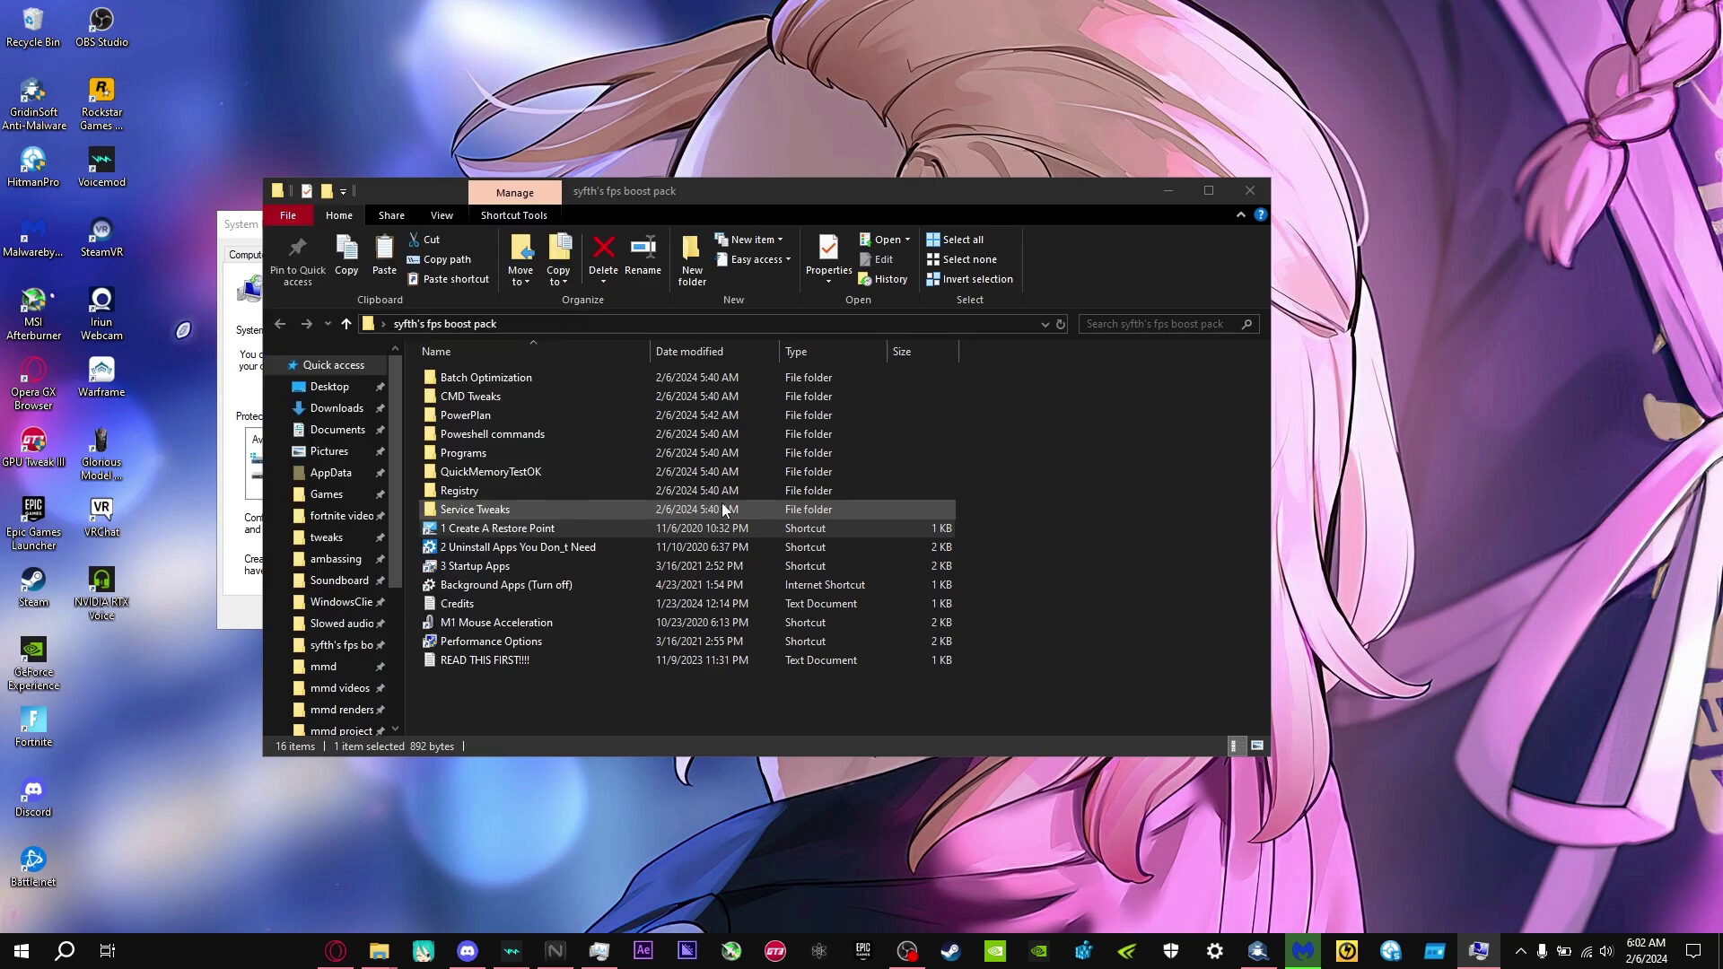
pyautogui.click(241, 377)
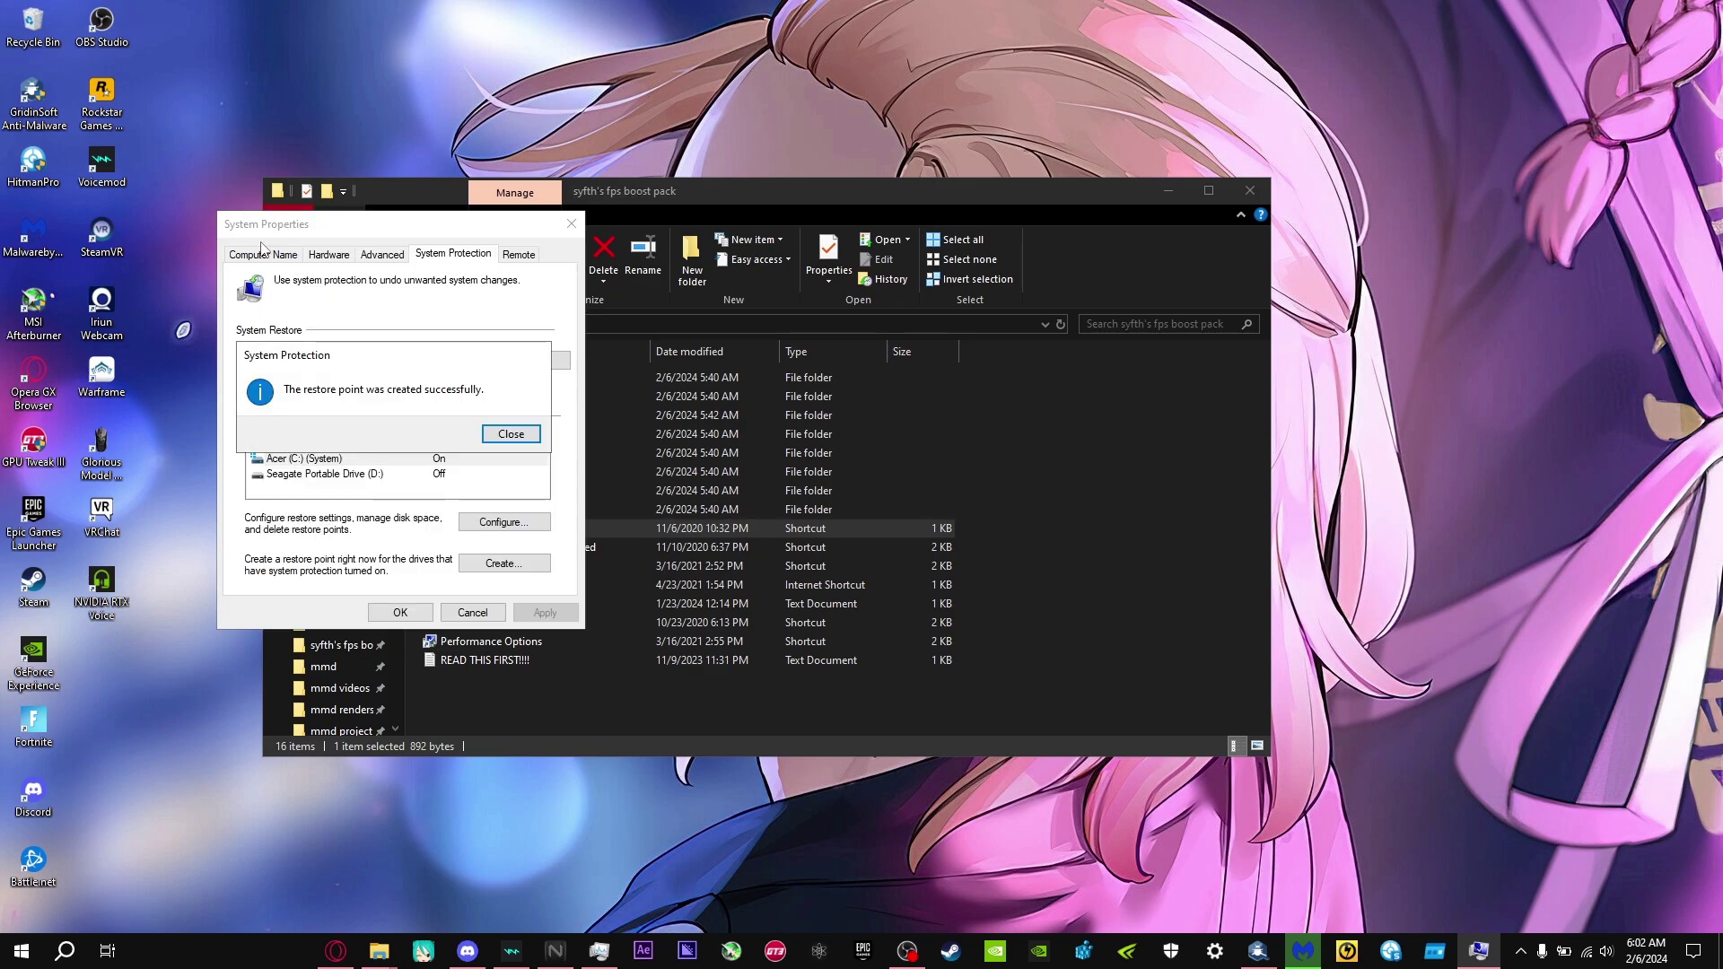
pyautogui.click(510, 434)
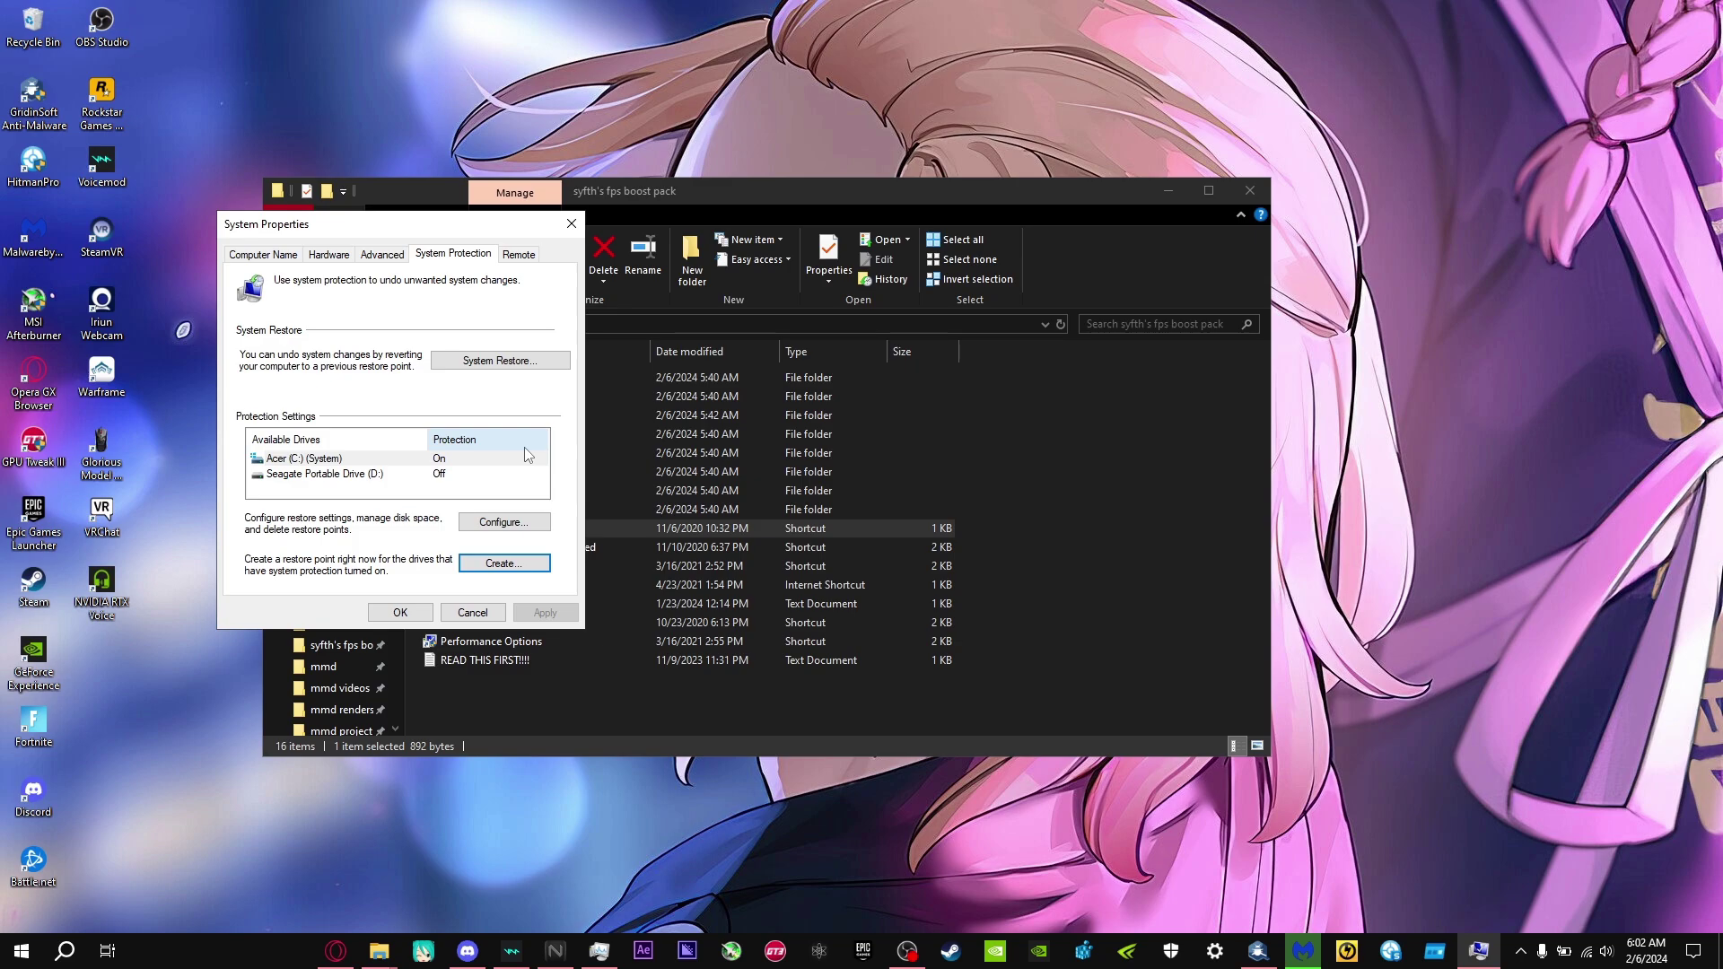
pyautogui.click(416, 612)
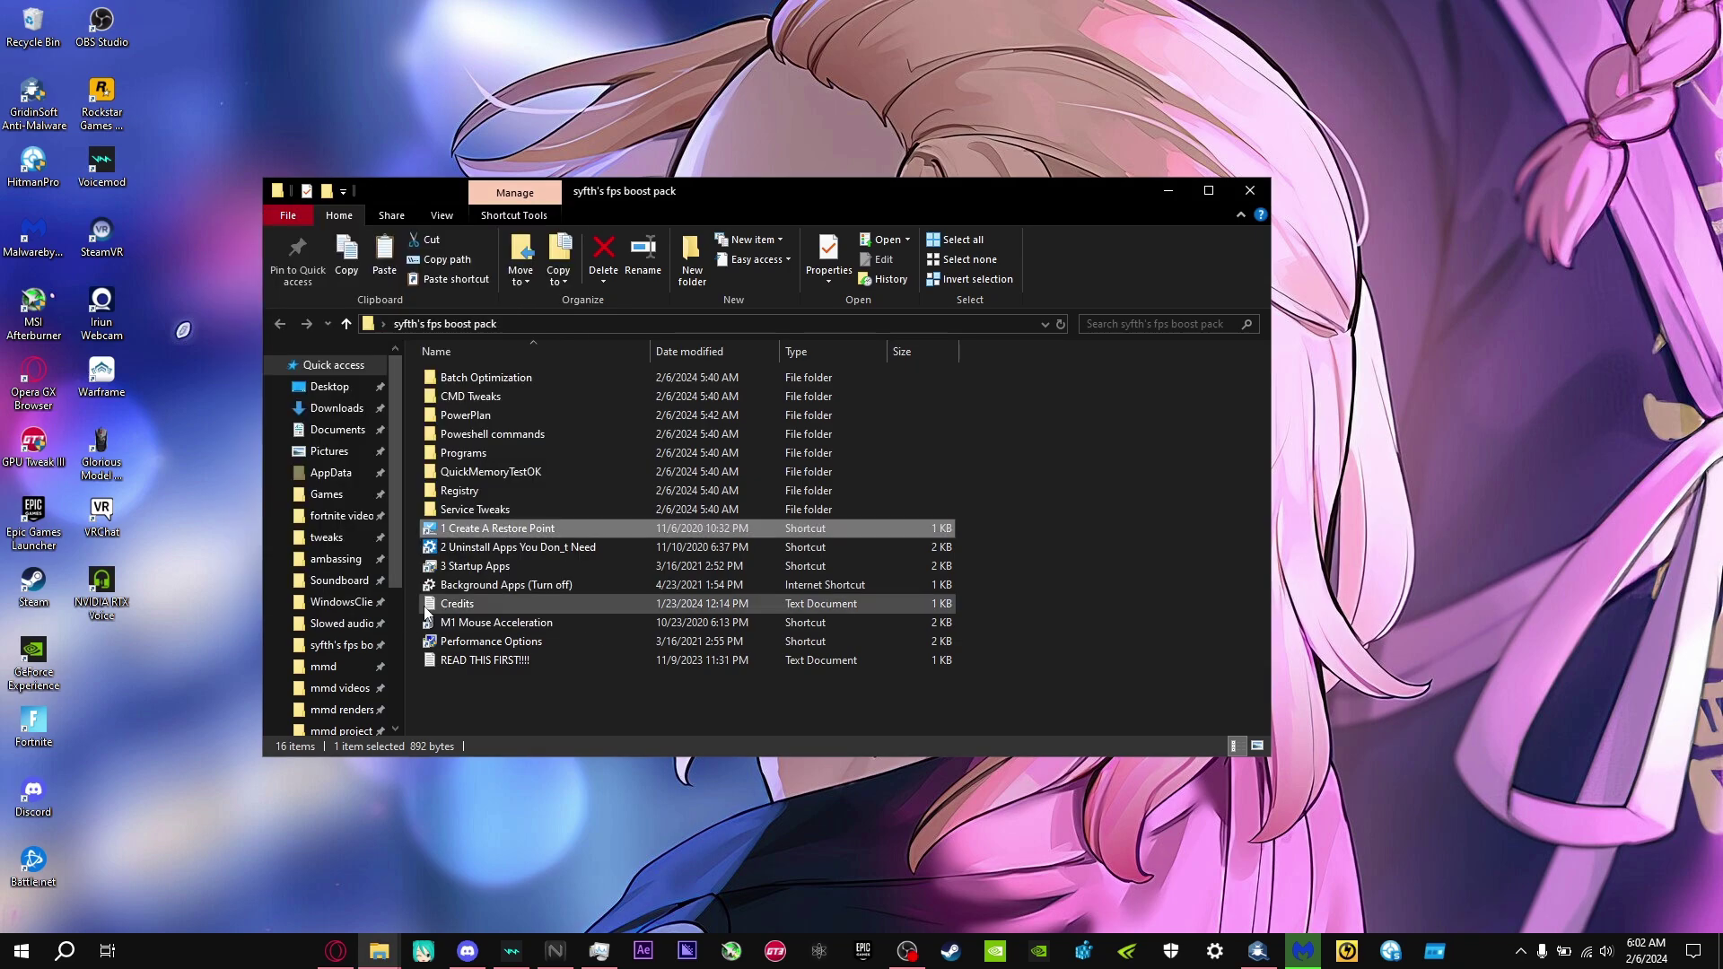
# - Open the Uninstall Apps You Don_t Need shortcut and review the installed programs for ones worth removing, and close the list
pyautogui.doubleClick(520, 546)
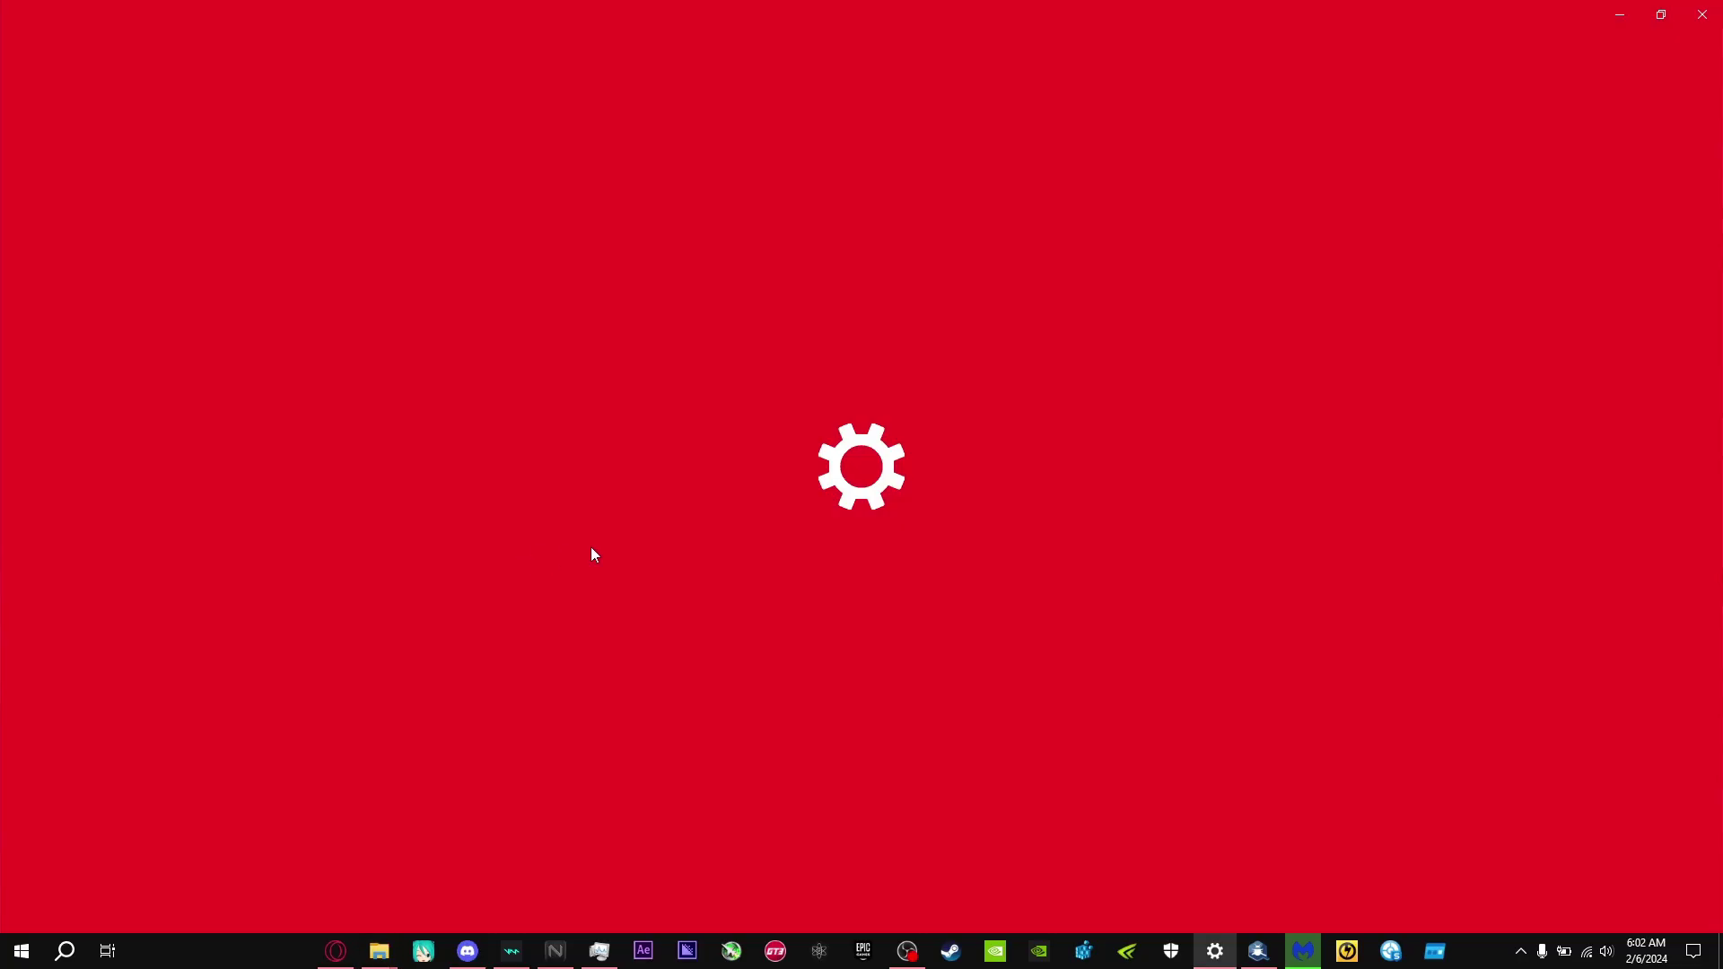
pyautogui.scroll(-3, 851, 480)
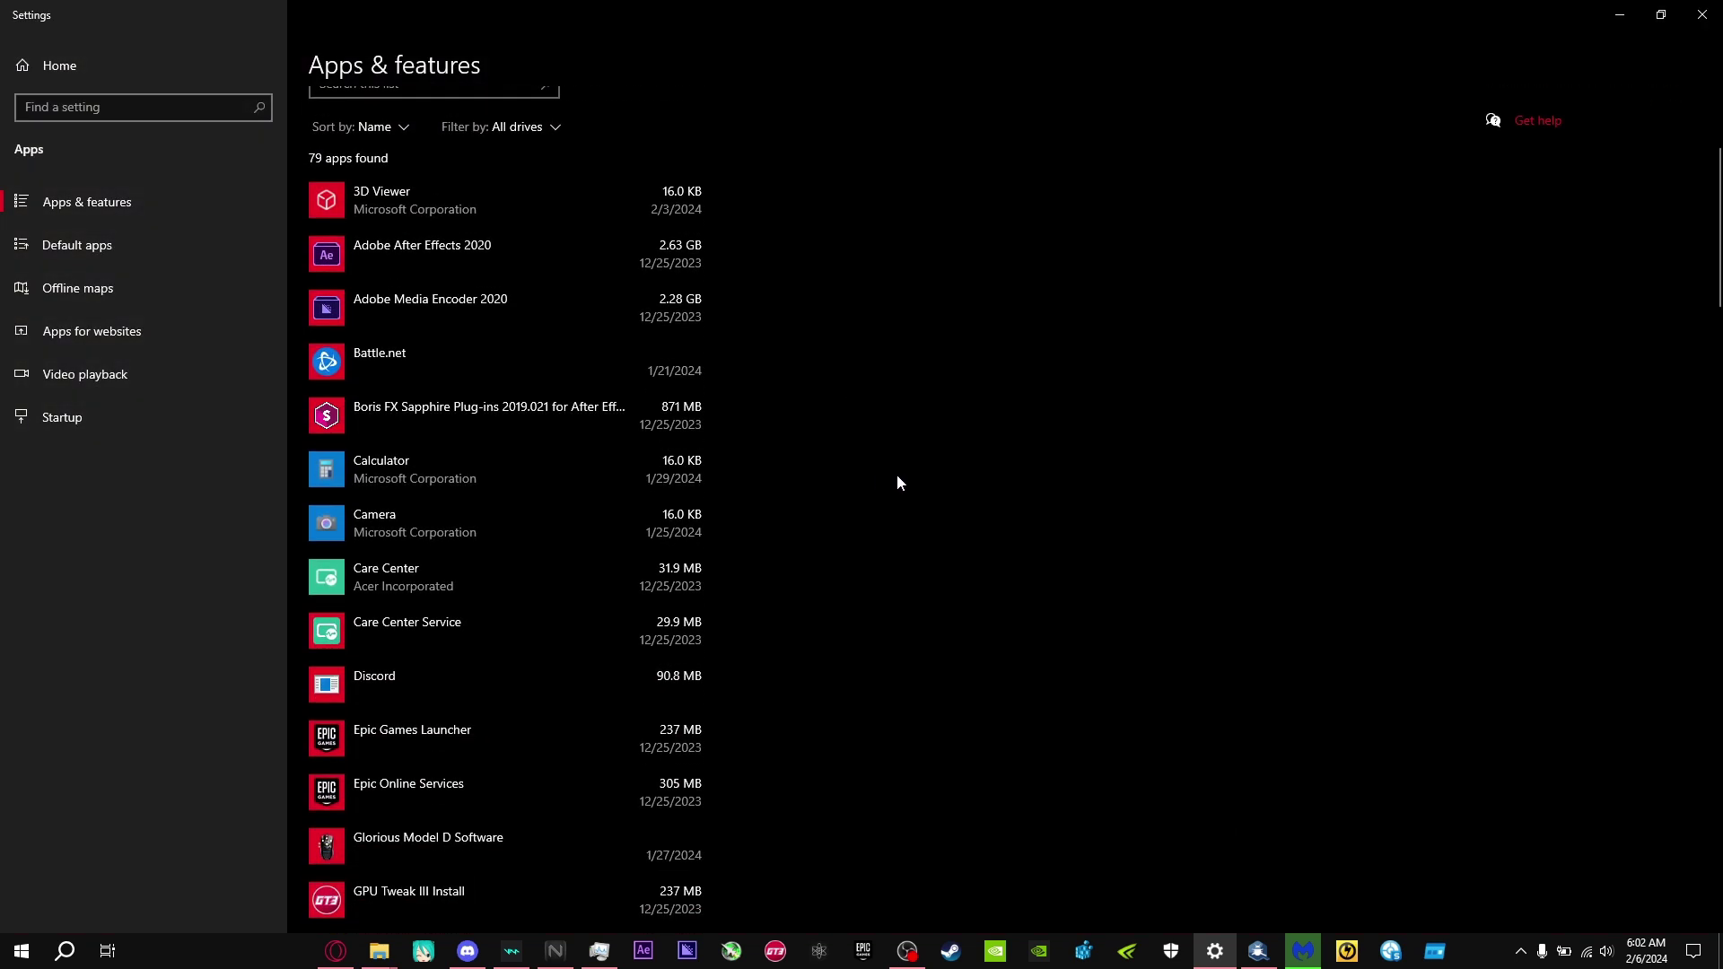
pyautogui.scroll(-18, 953, 512)
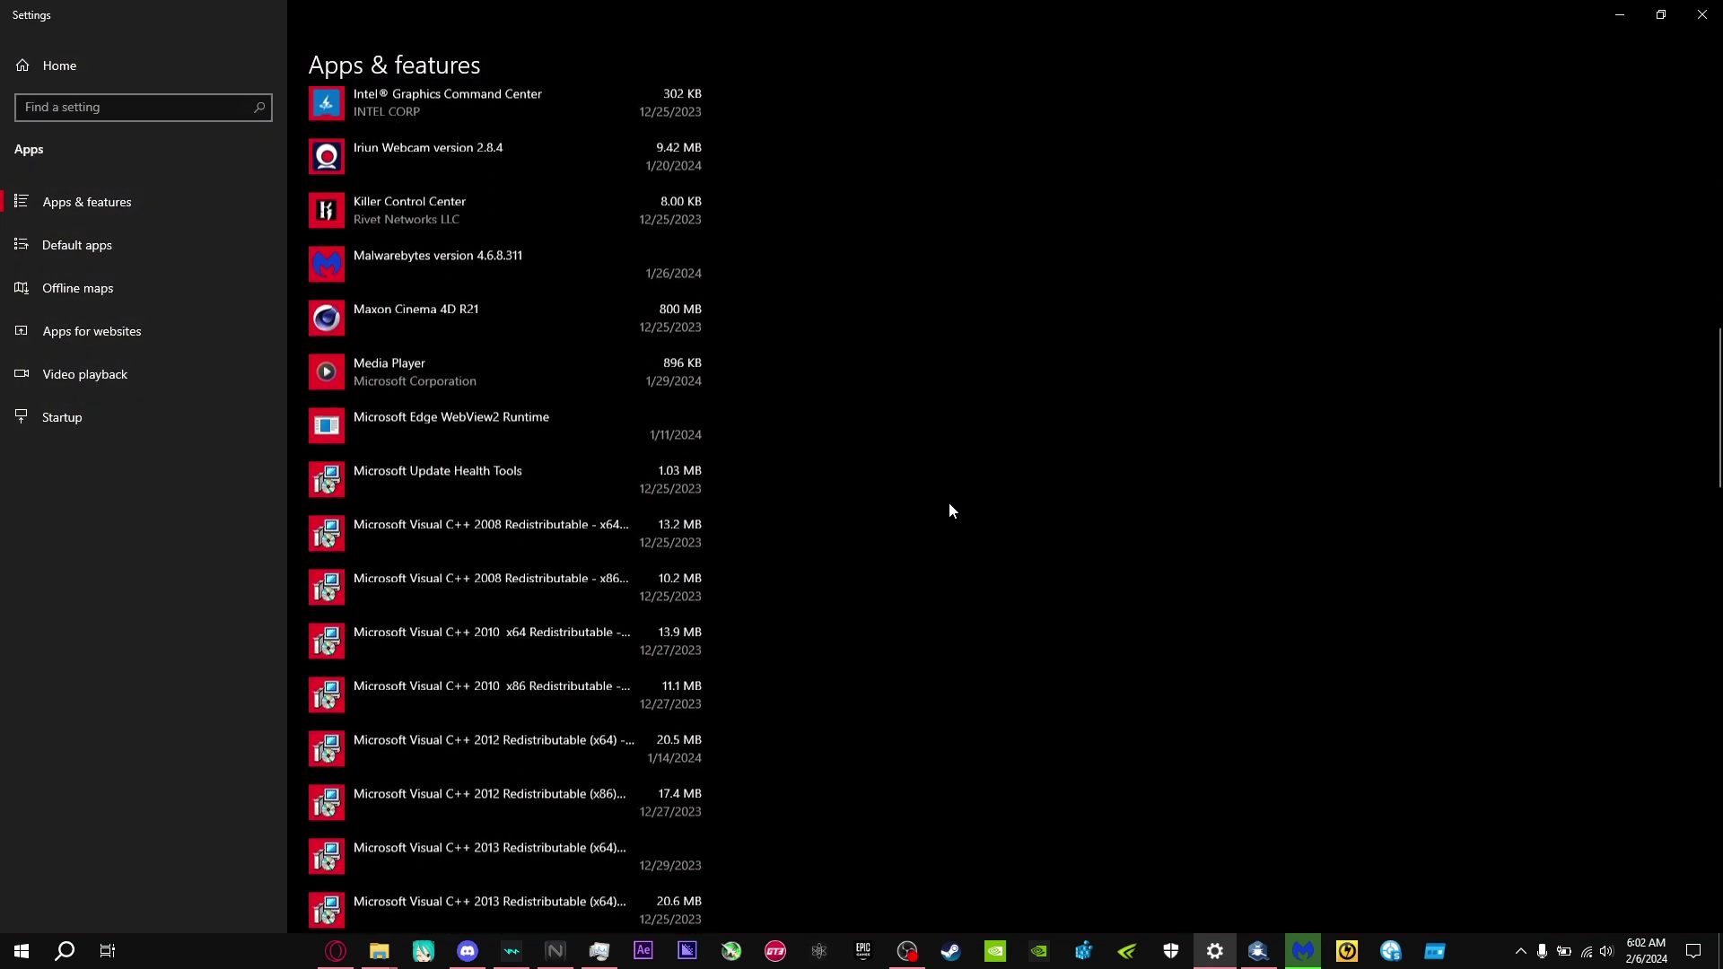
pyautogui.scroll(-15, 949, 509)
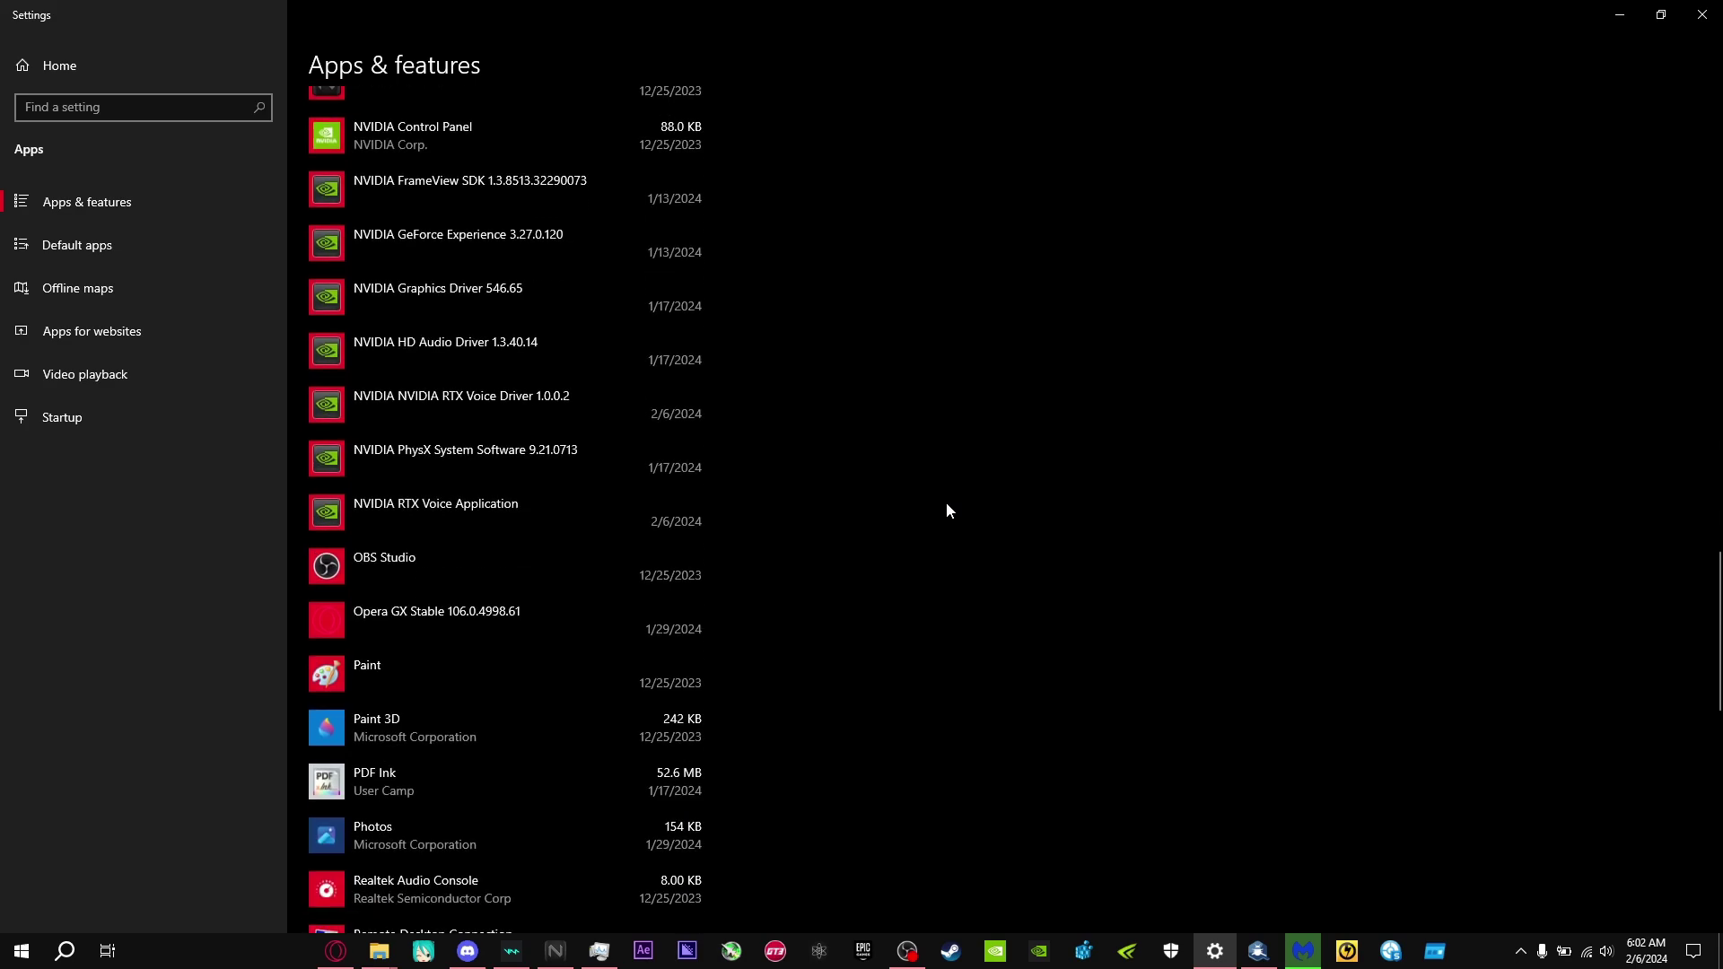
pyautogui.scroll(-12, 949, 511)
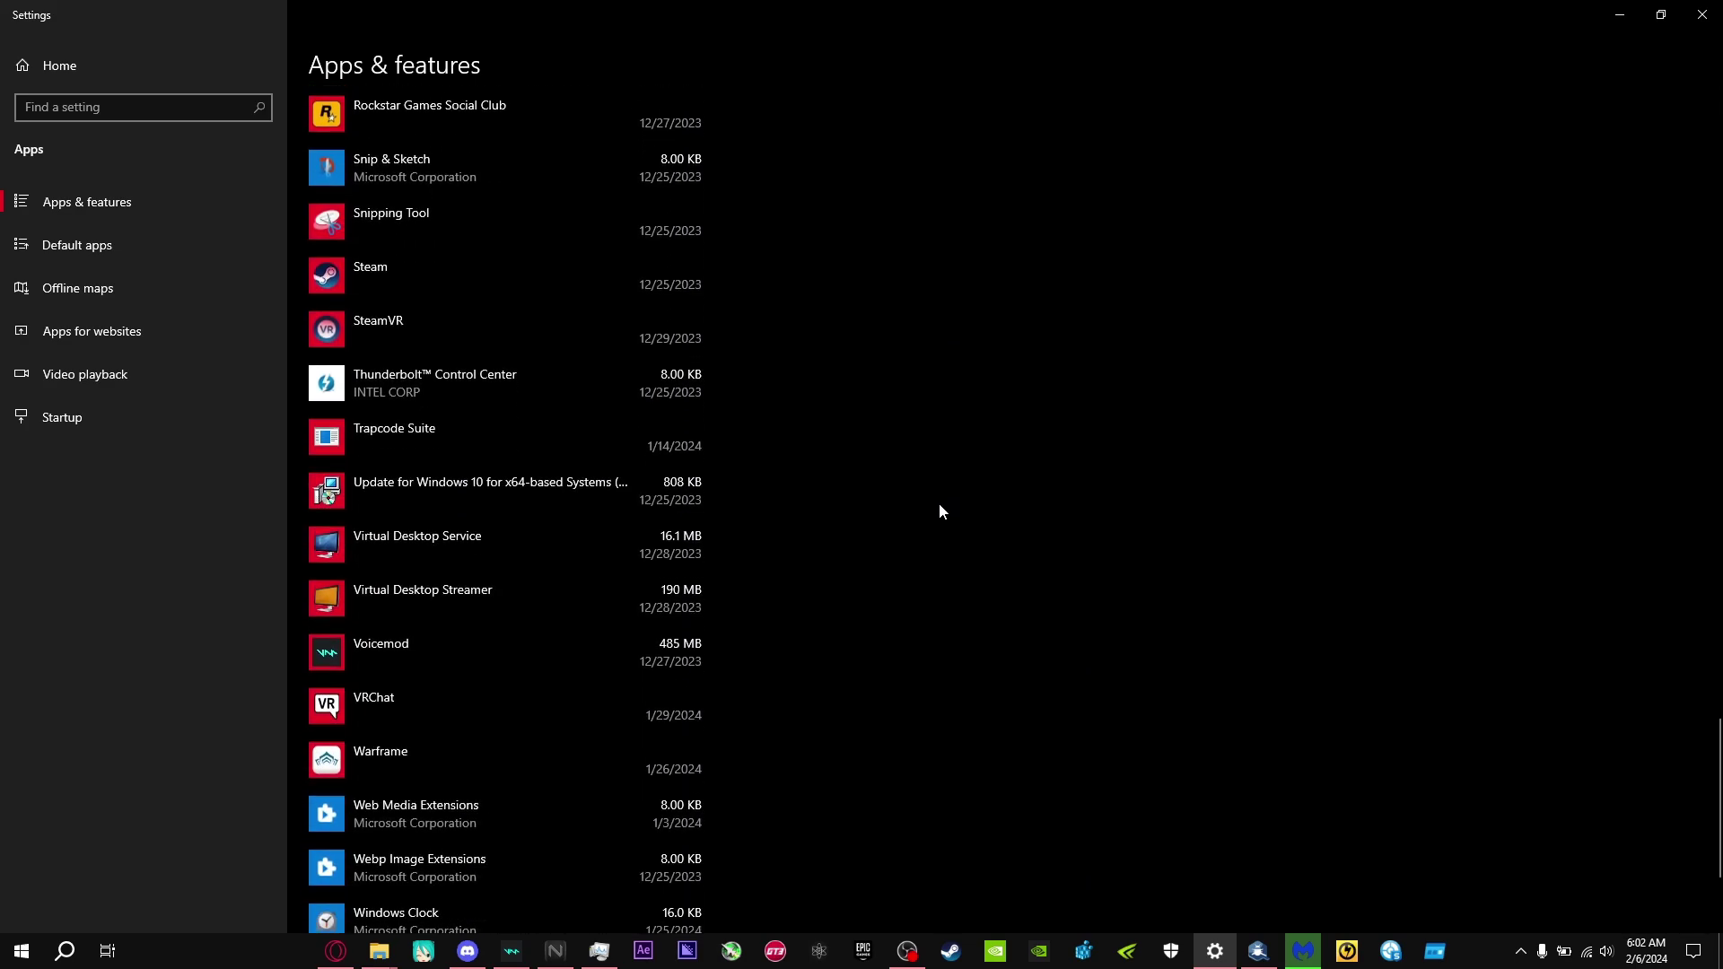
pyautogui.scroll(10, 940, 508)
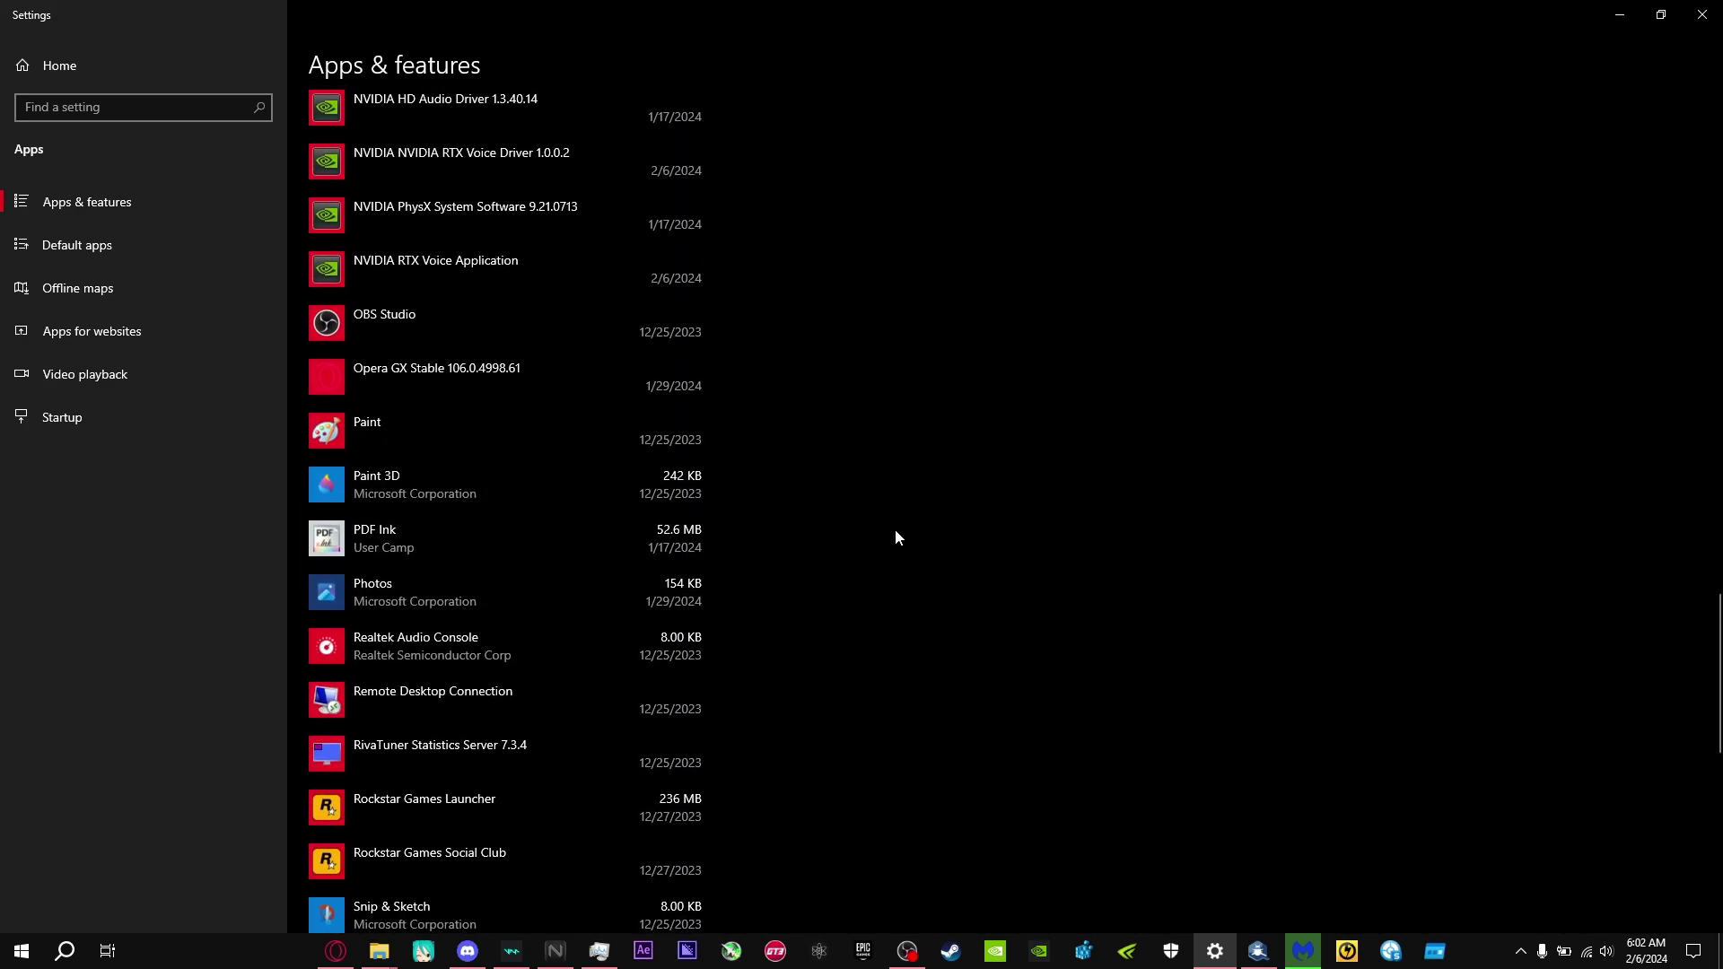
pyautogui.scroll(10, 849, 518)
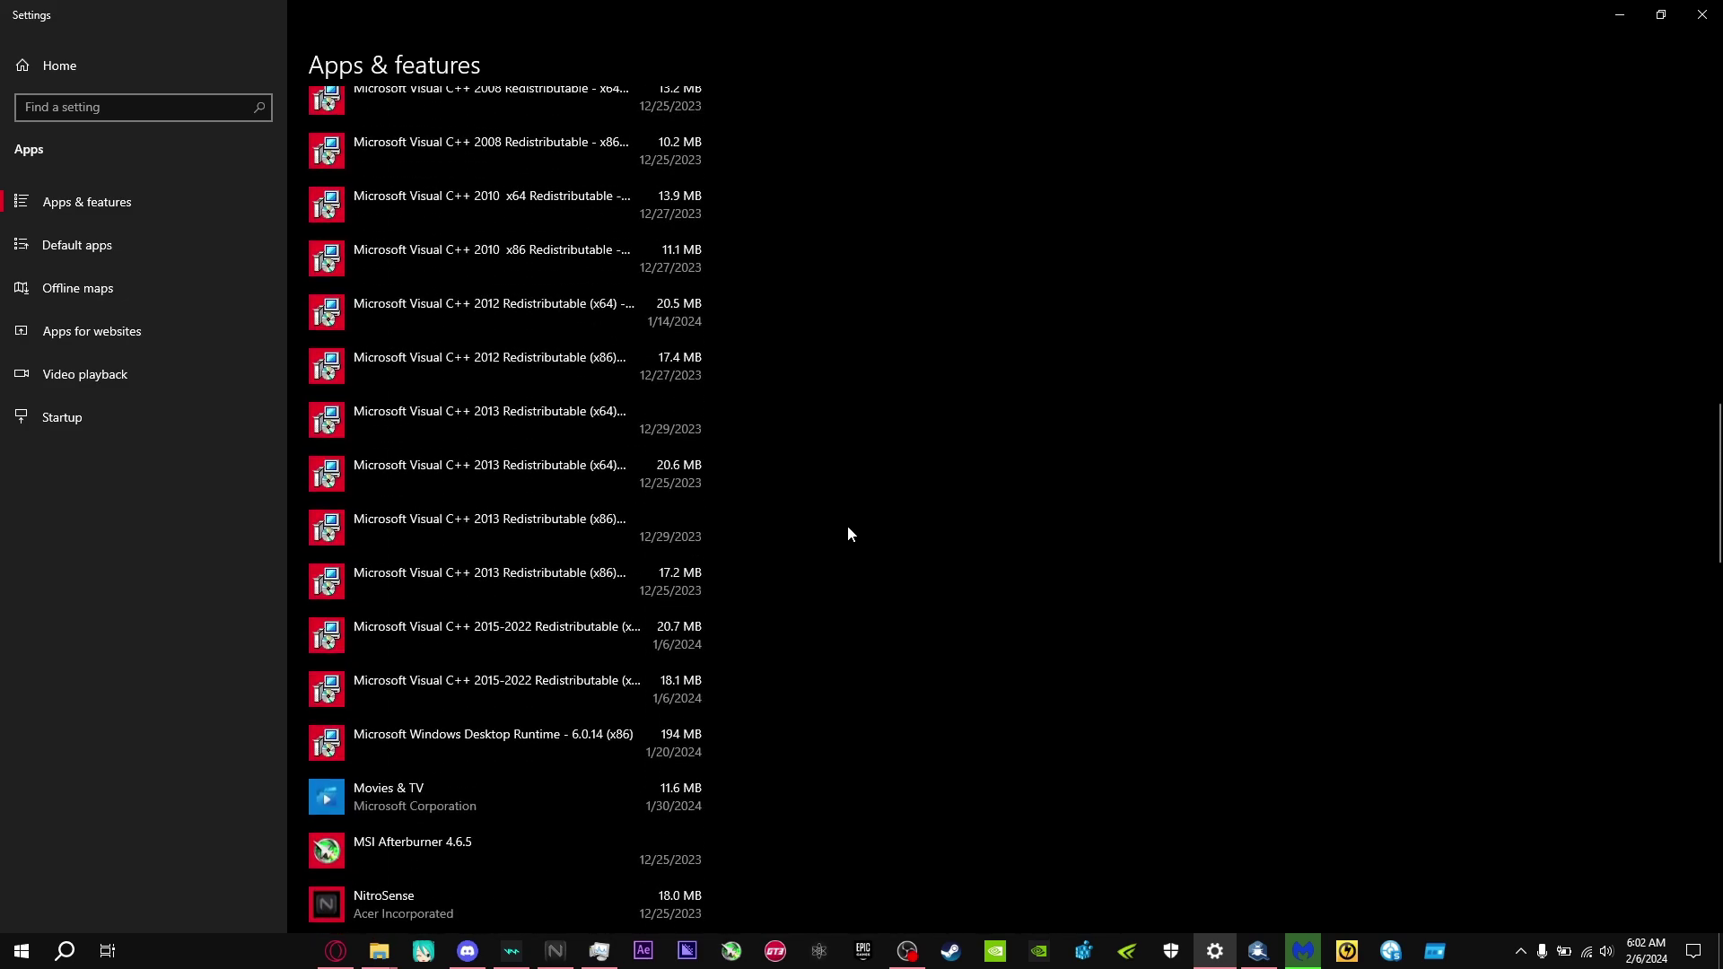
pyautogui.scroll(6, 832, 607)
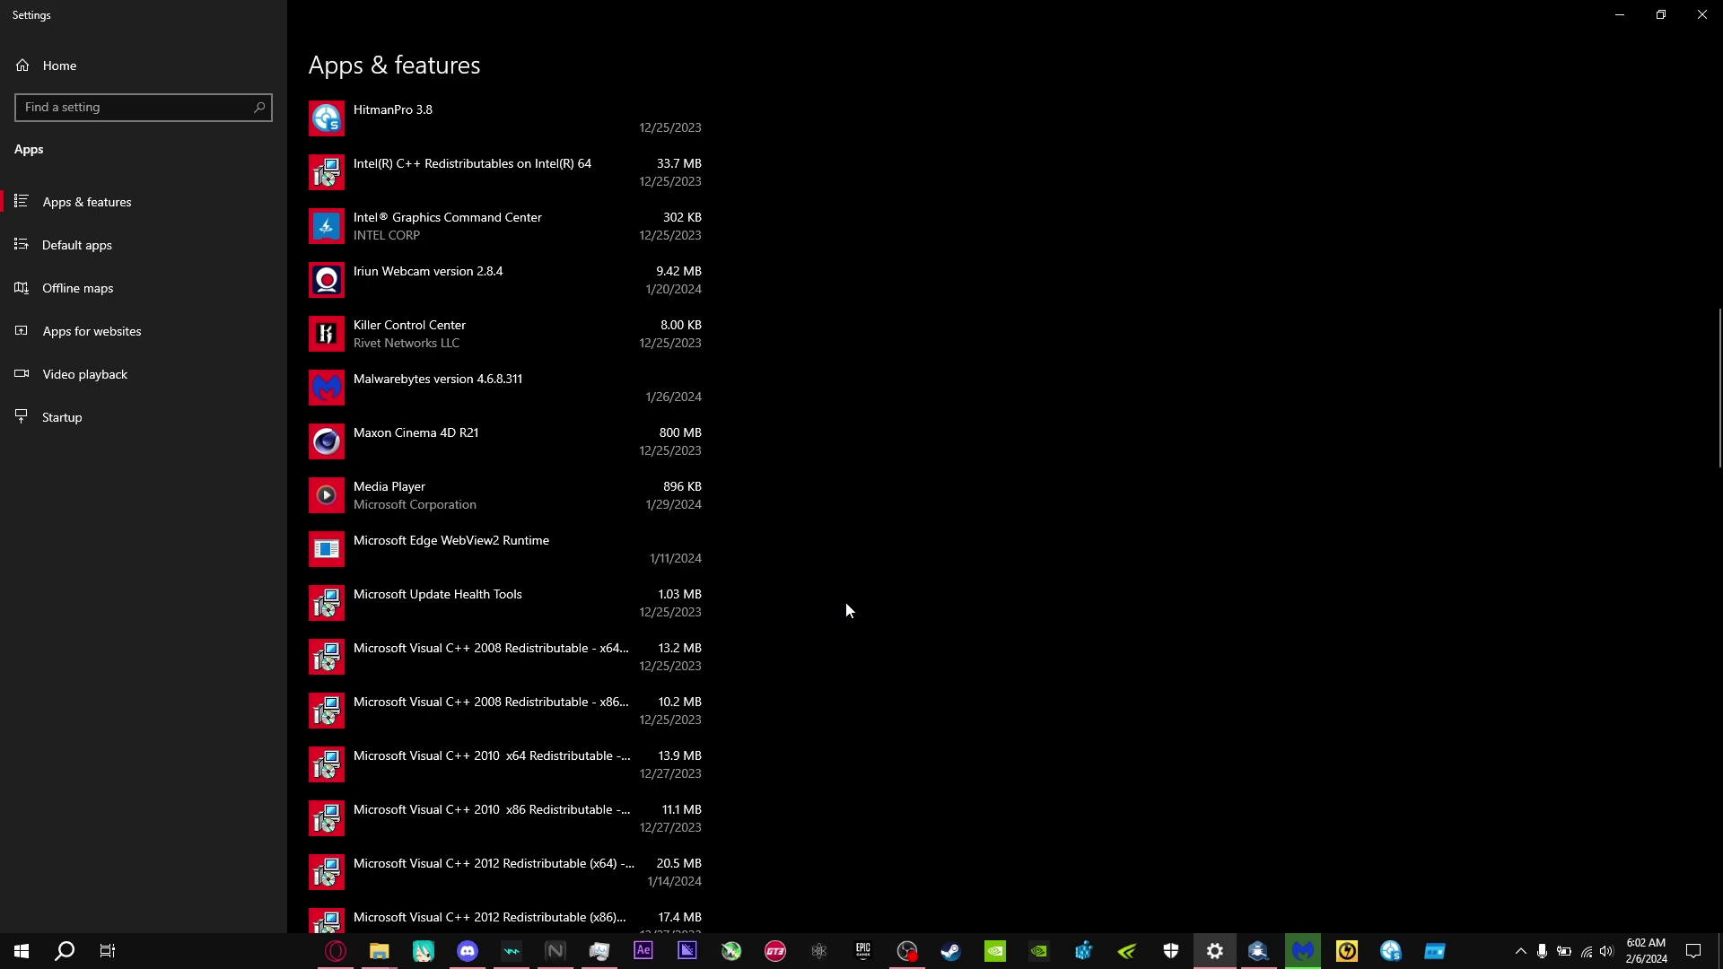
pyautogui.scroll(3, 846, 609)
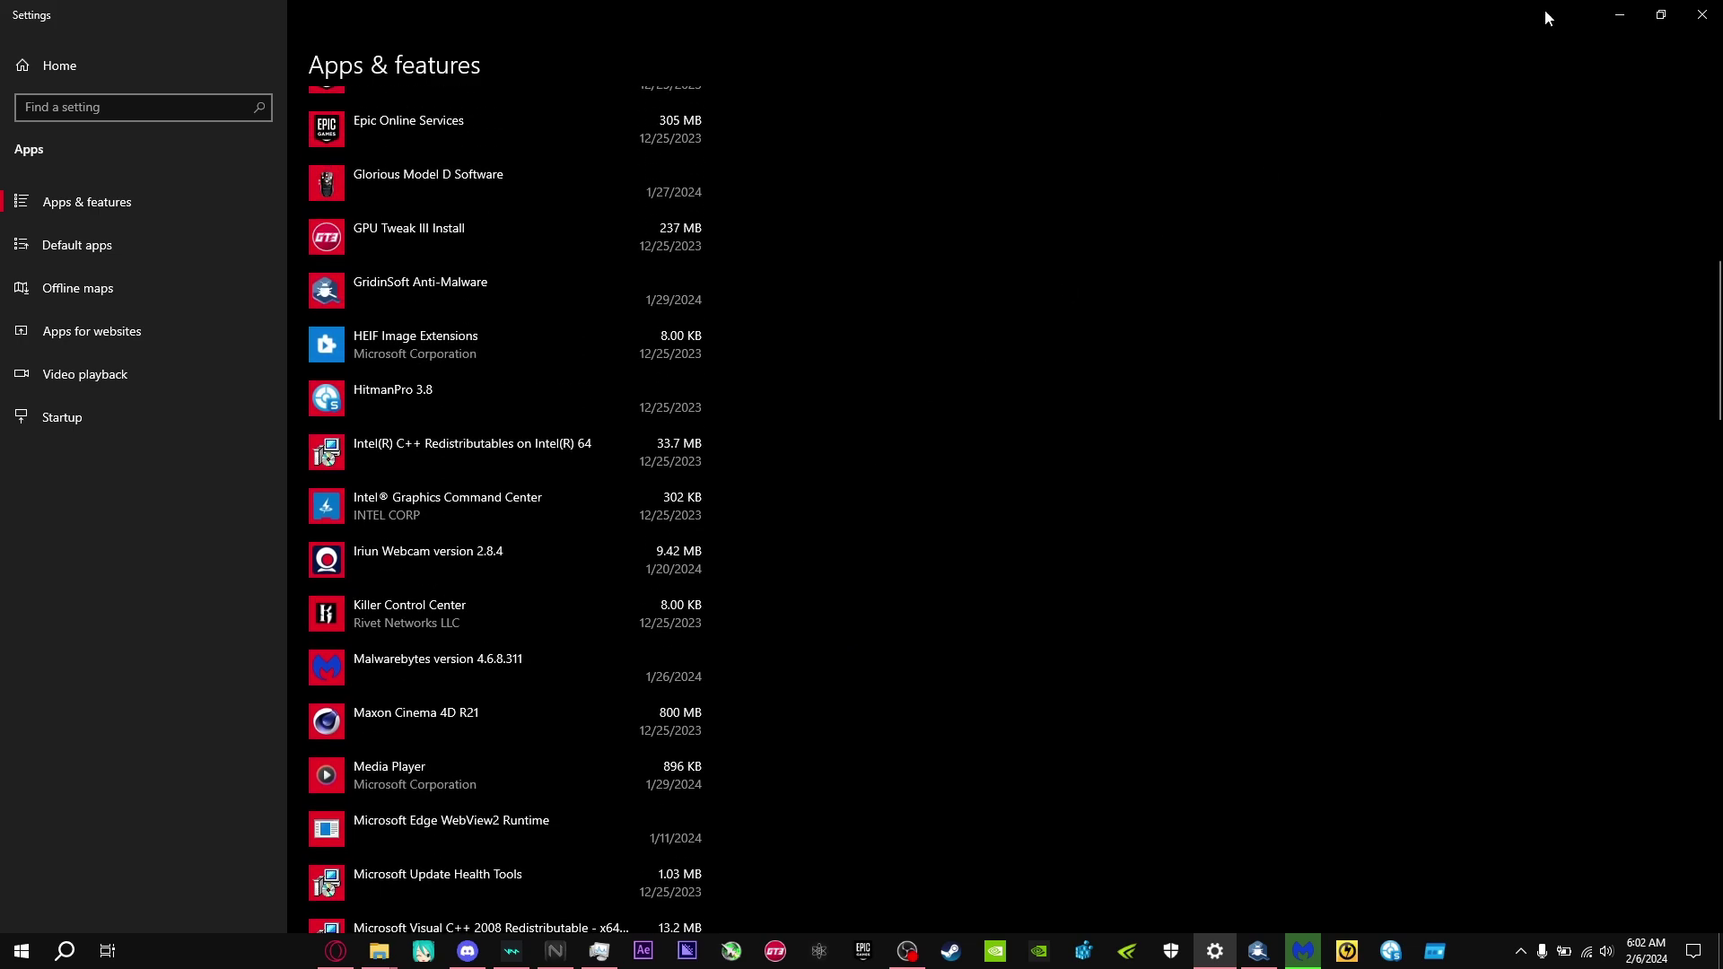
pyautogui.click(1701, 15)
# - Open the Startup Apps shortcut and check the status of each startup program in Task Manager, and close it
pyautogui.click(481, 569)
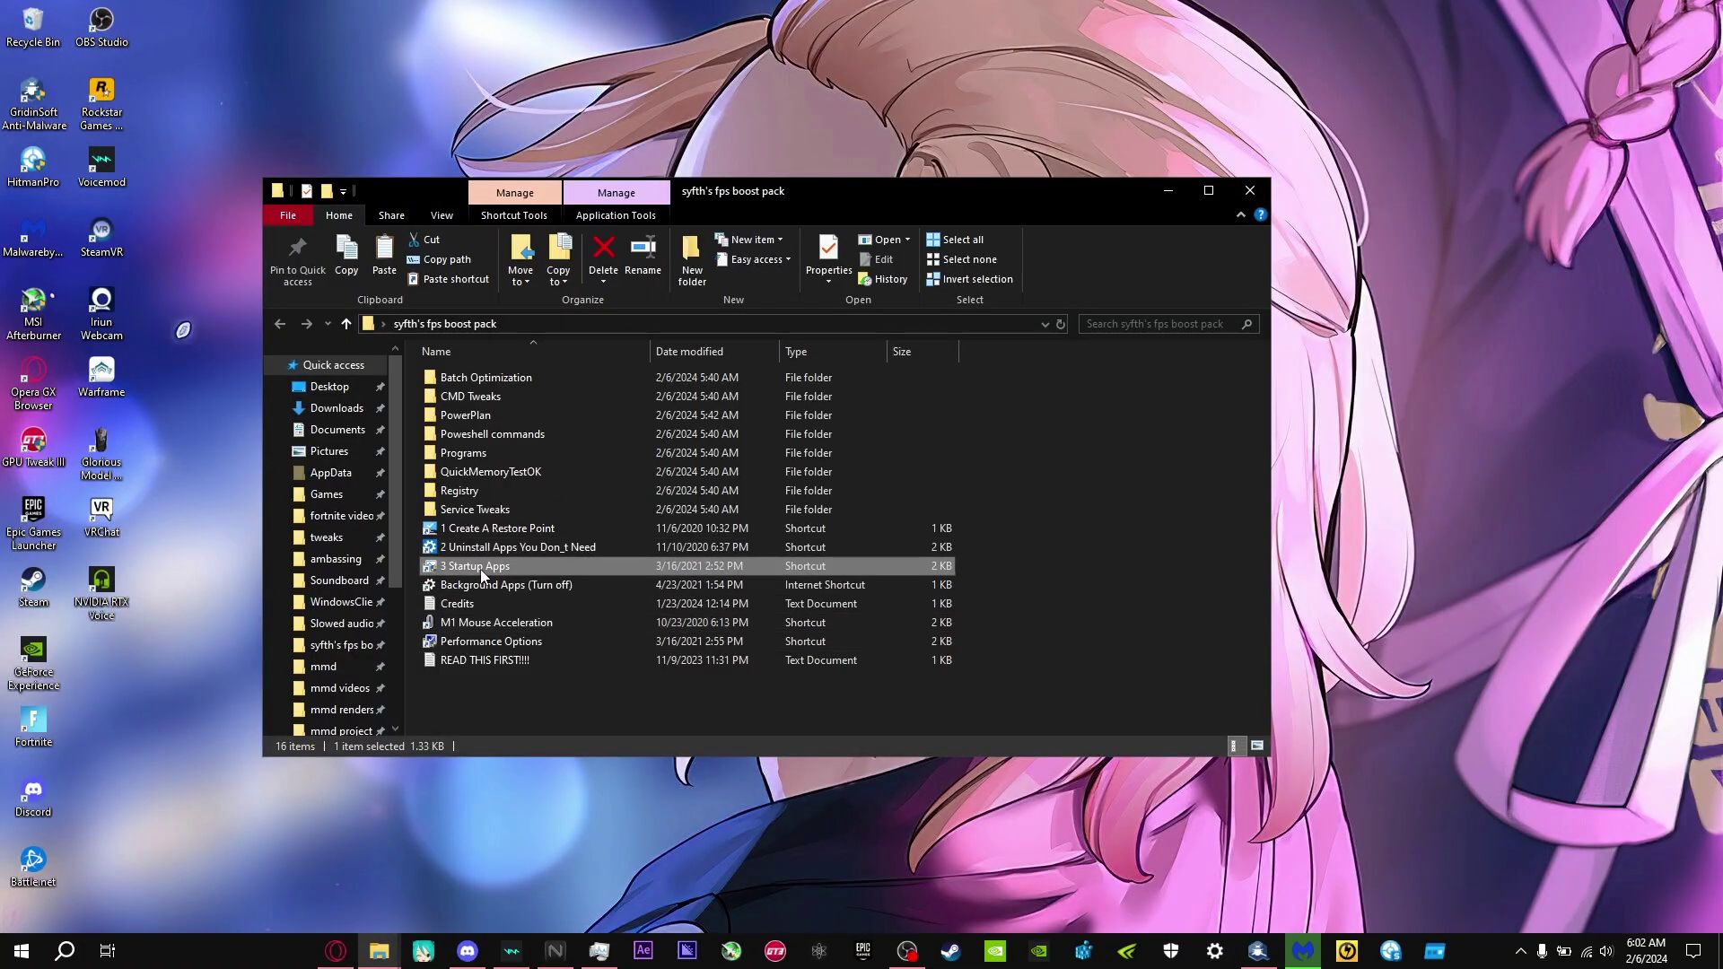
pyautogui.doubleClick(481, 569)
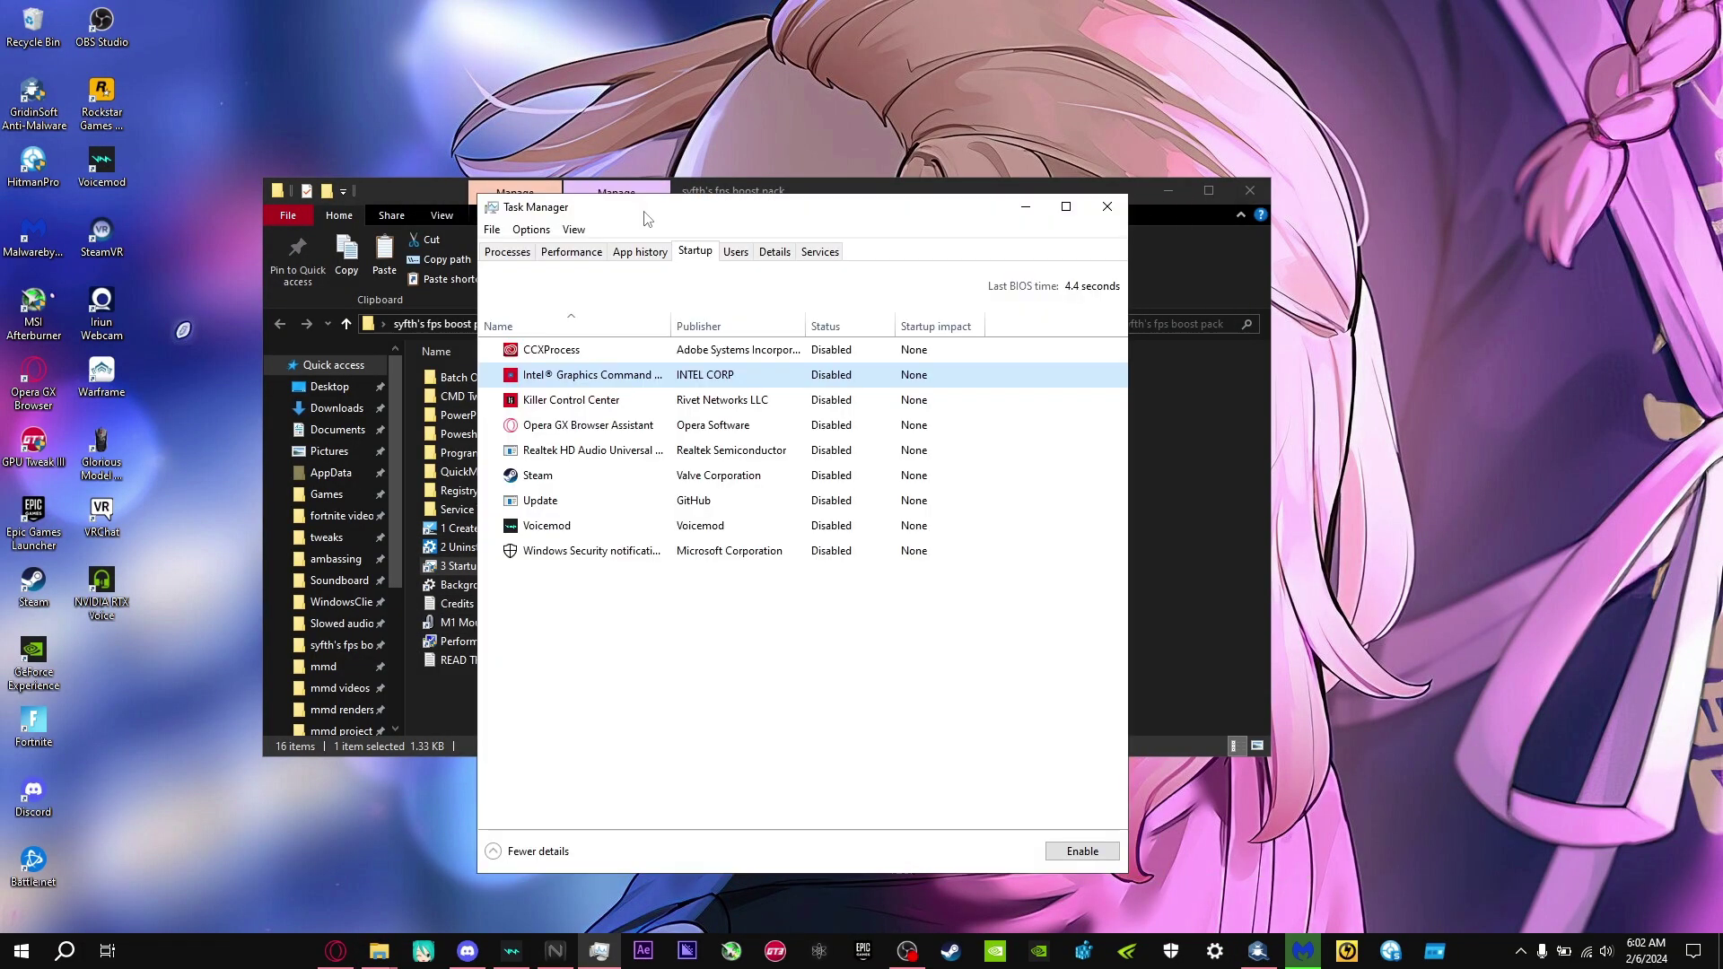
pyautogui.rightClick(810, 356)
pyautogui.click(789, 552)
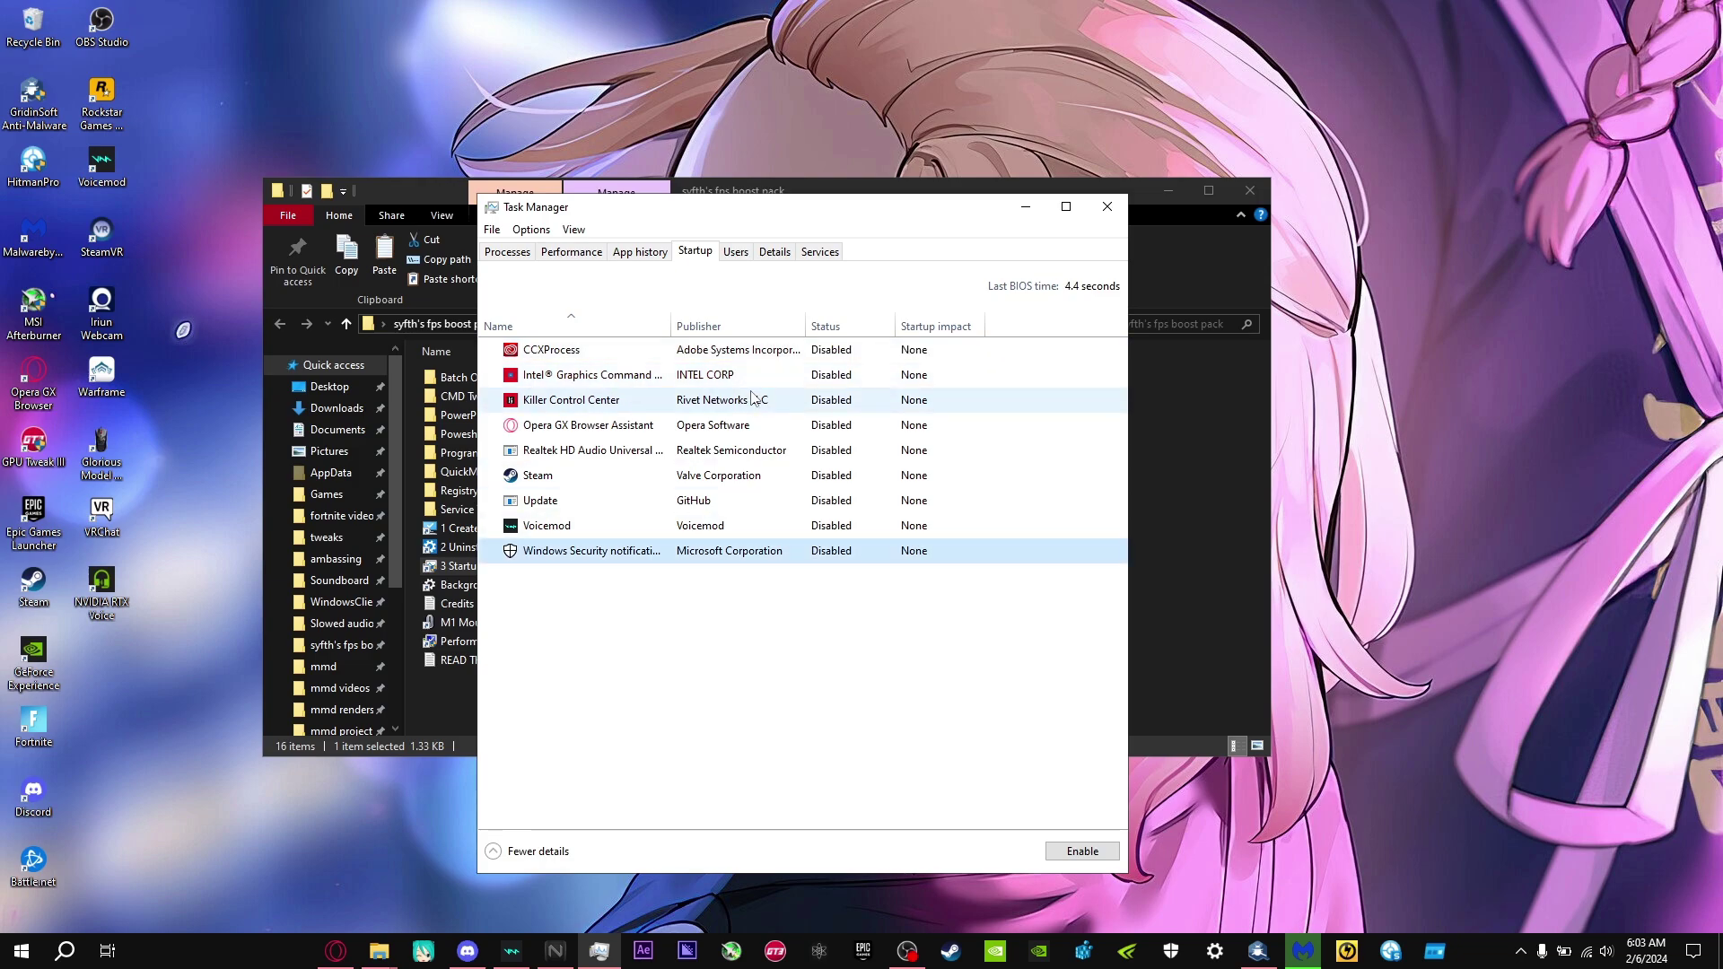
pyautogui.click(789, 352)
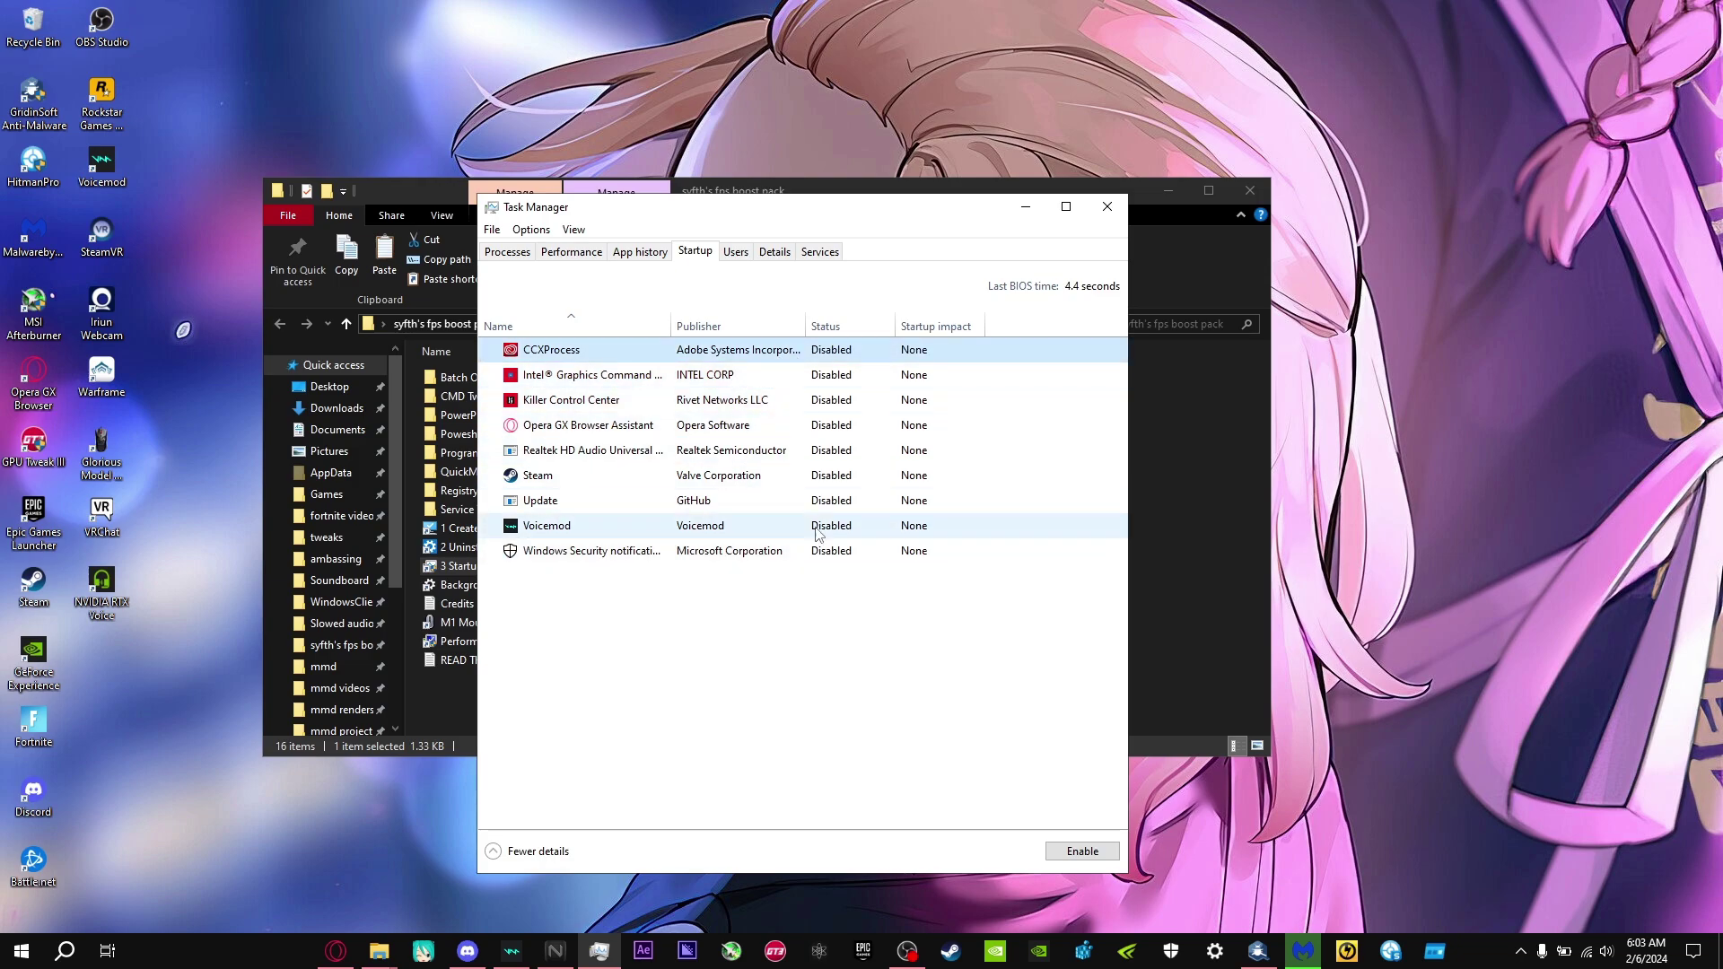
pyautogui.press('Down')
pyautogui.press('Down')
pyautogui.press('Down')
pyautogui.press('Down')
pyautogui.press('Down')
pyautogui.press('Down')
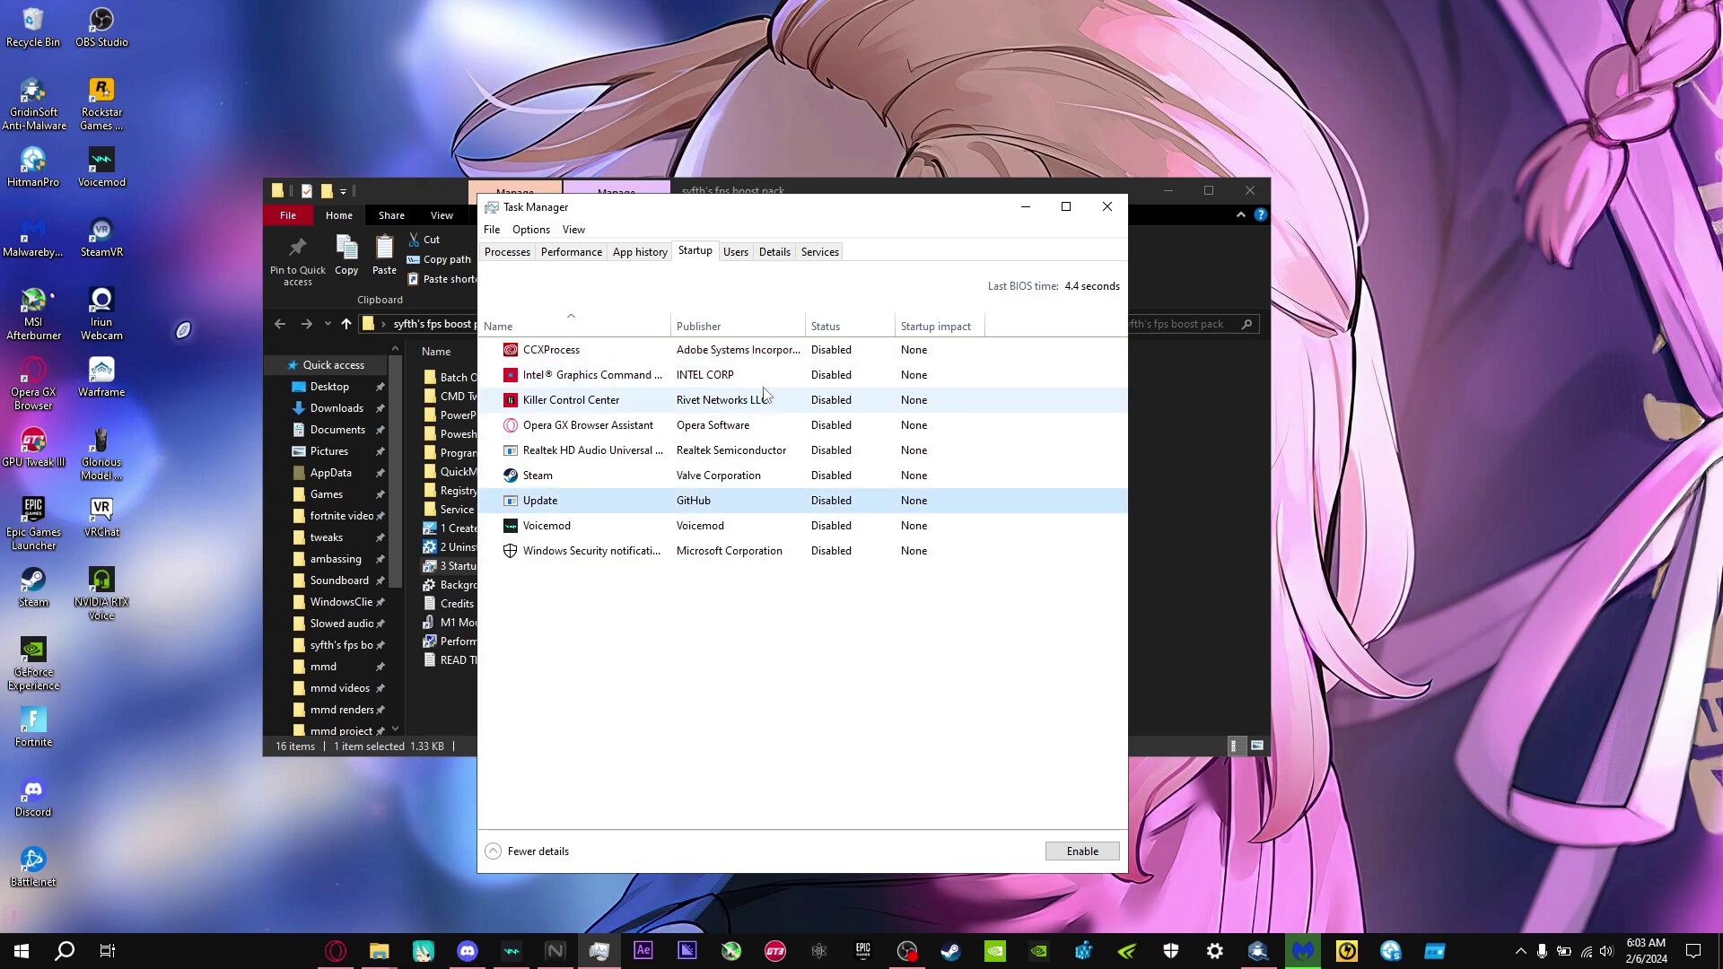
pyautogui.click(763, 375)
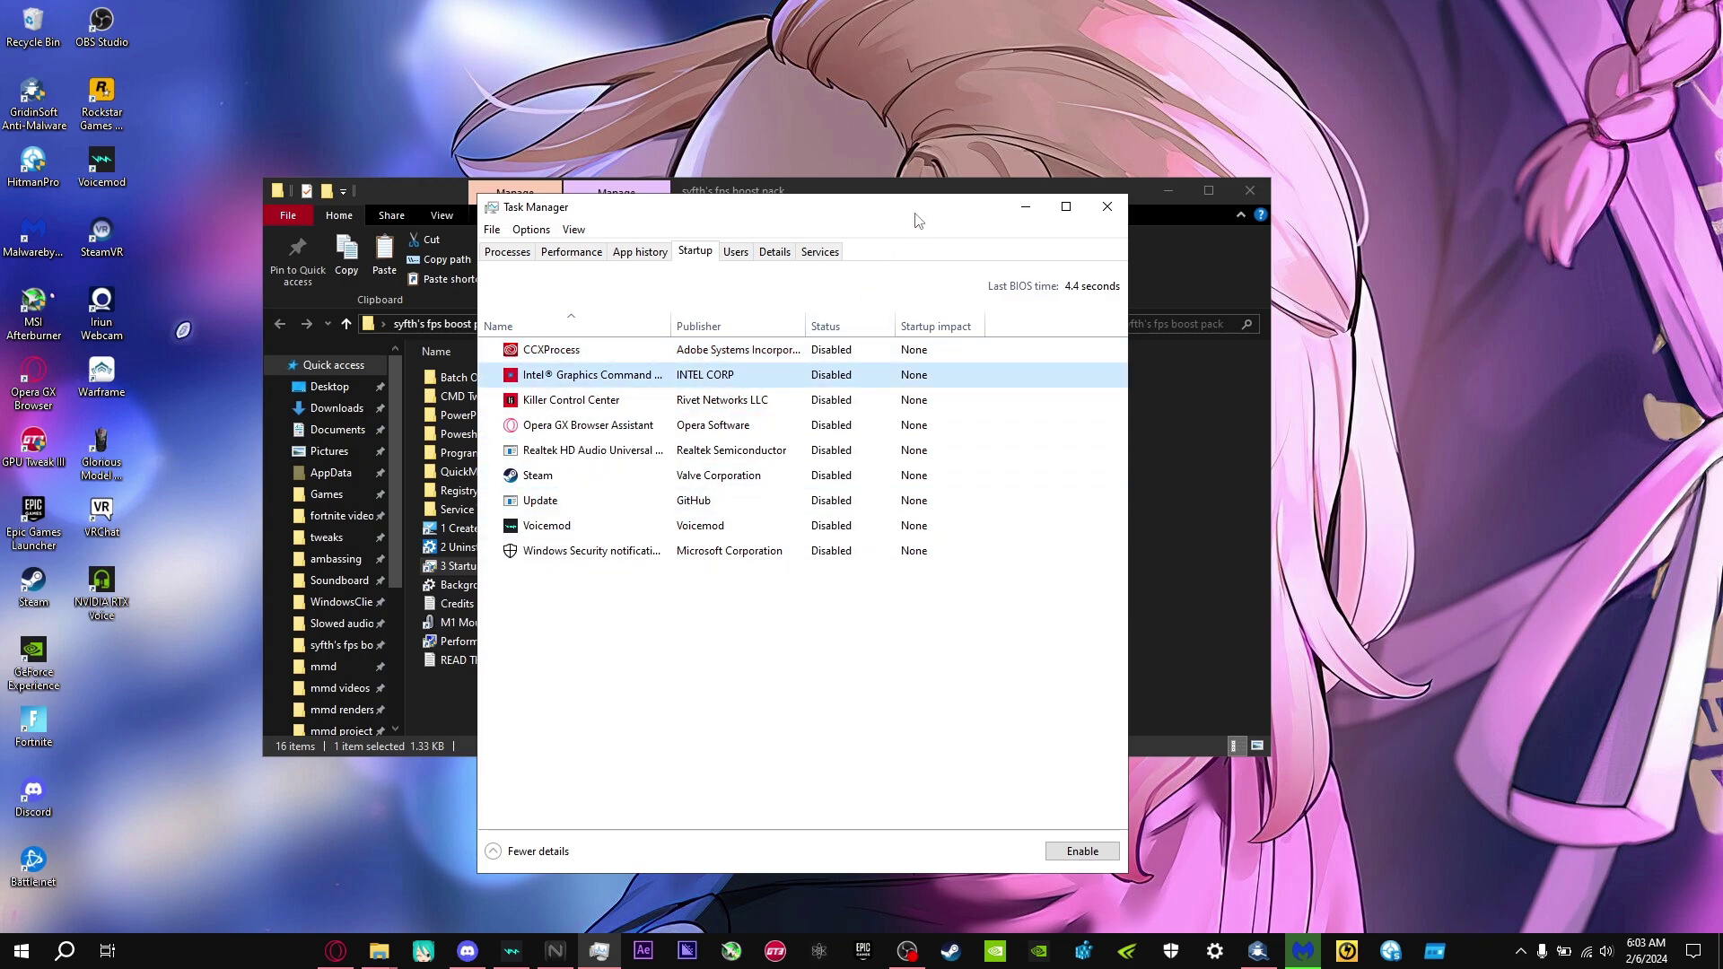
pyautogui.click(1107, 207)
# - Open the Background Apps (Turn off) shortcut and check the background app permissions in the privacy settings, and close them
pyautogui.doubleClick(615, 584)
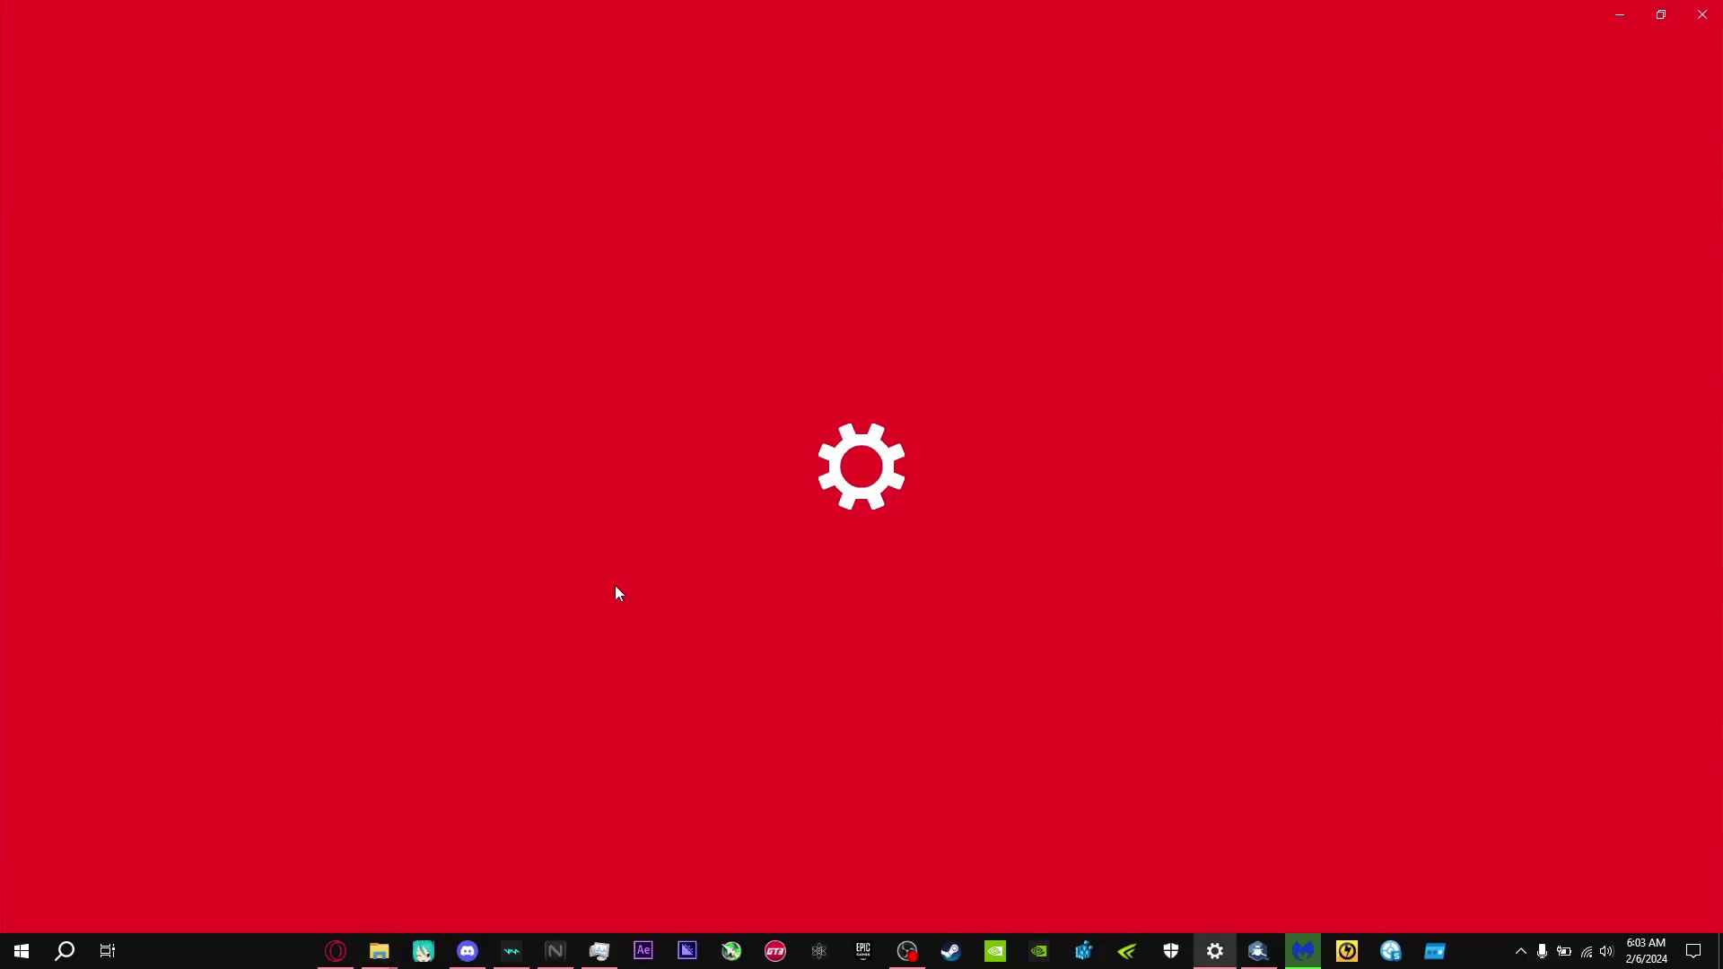
pyautogui.scroll(-5, 160, 698)
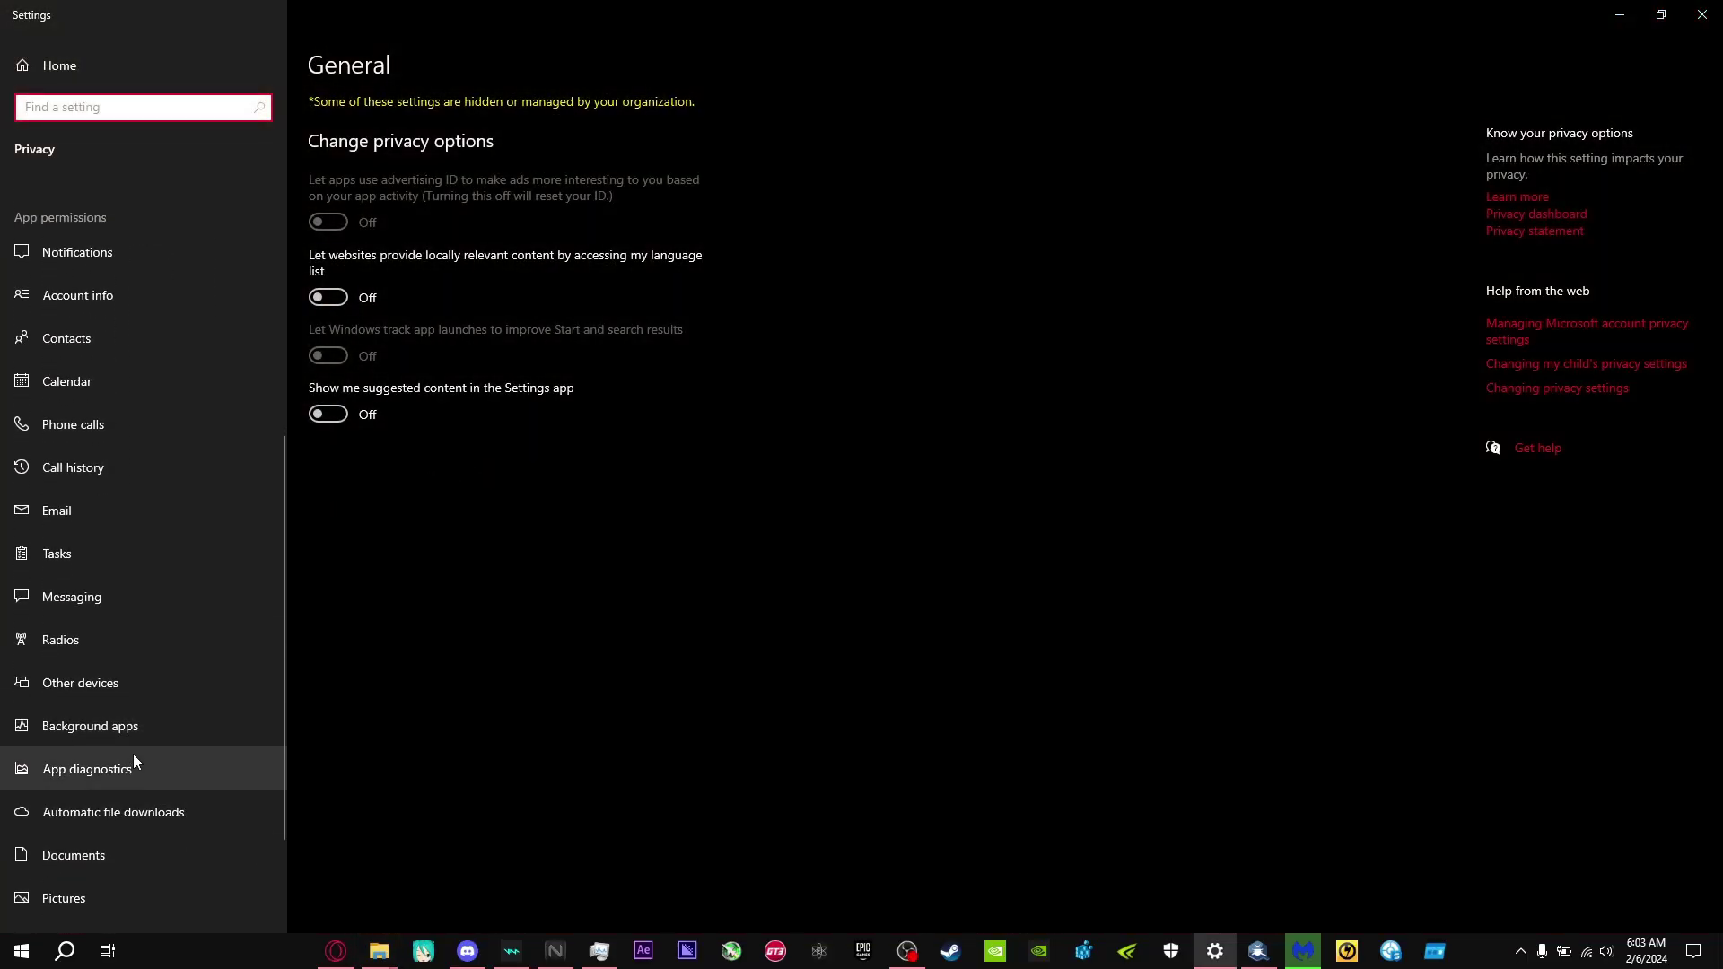
pyautogui.click(133, 758)
pyautogui.click(135, 744)
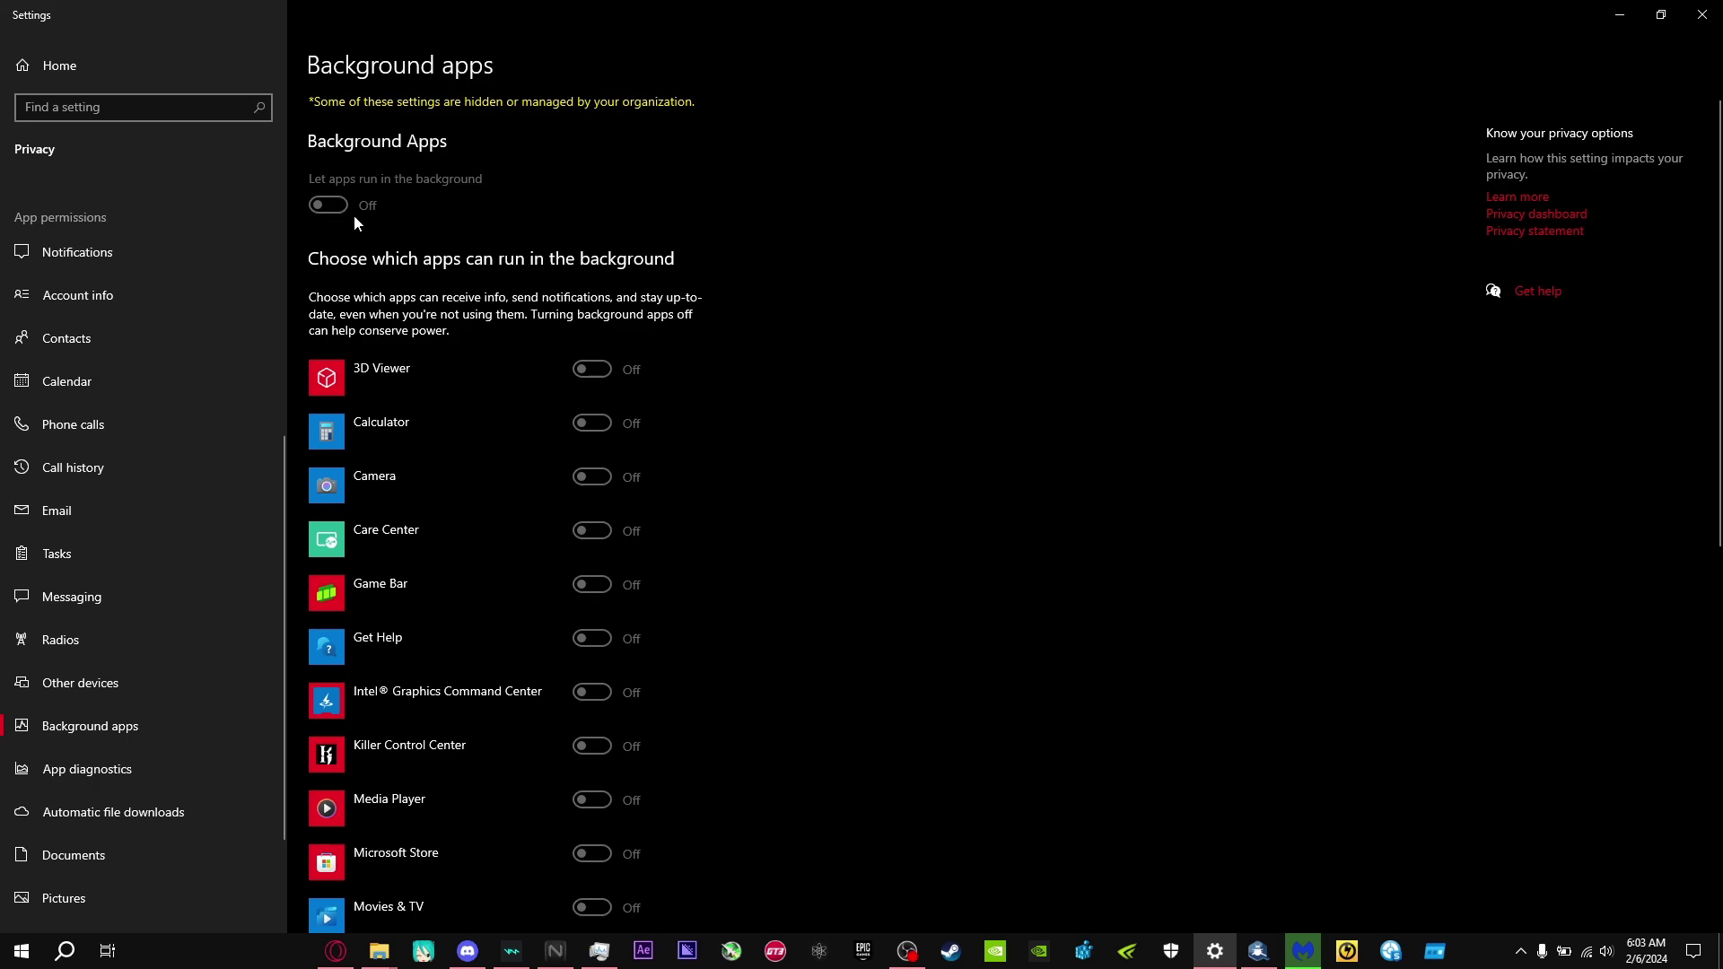
pyautogui.scroll(-7, 619, 673)
pyautogui.scroll(7, 642, 615)
pyautogui.click(1702, 14)
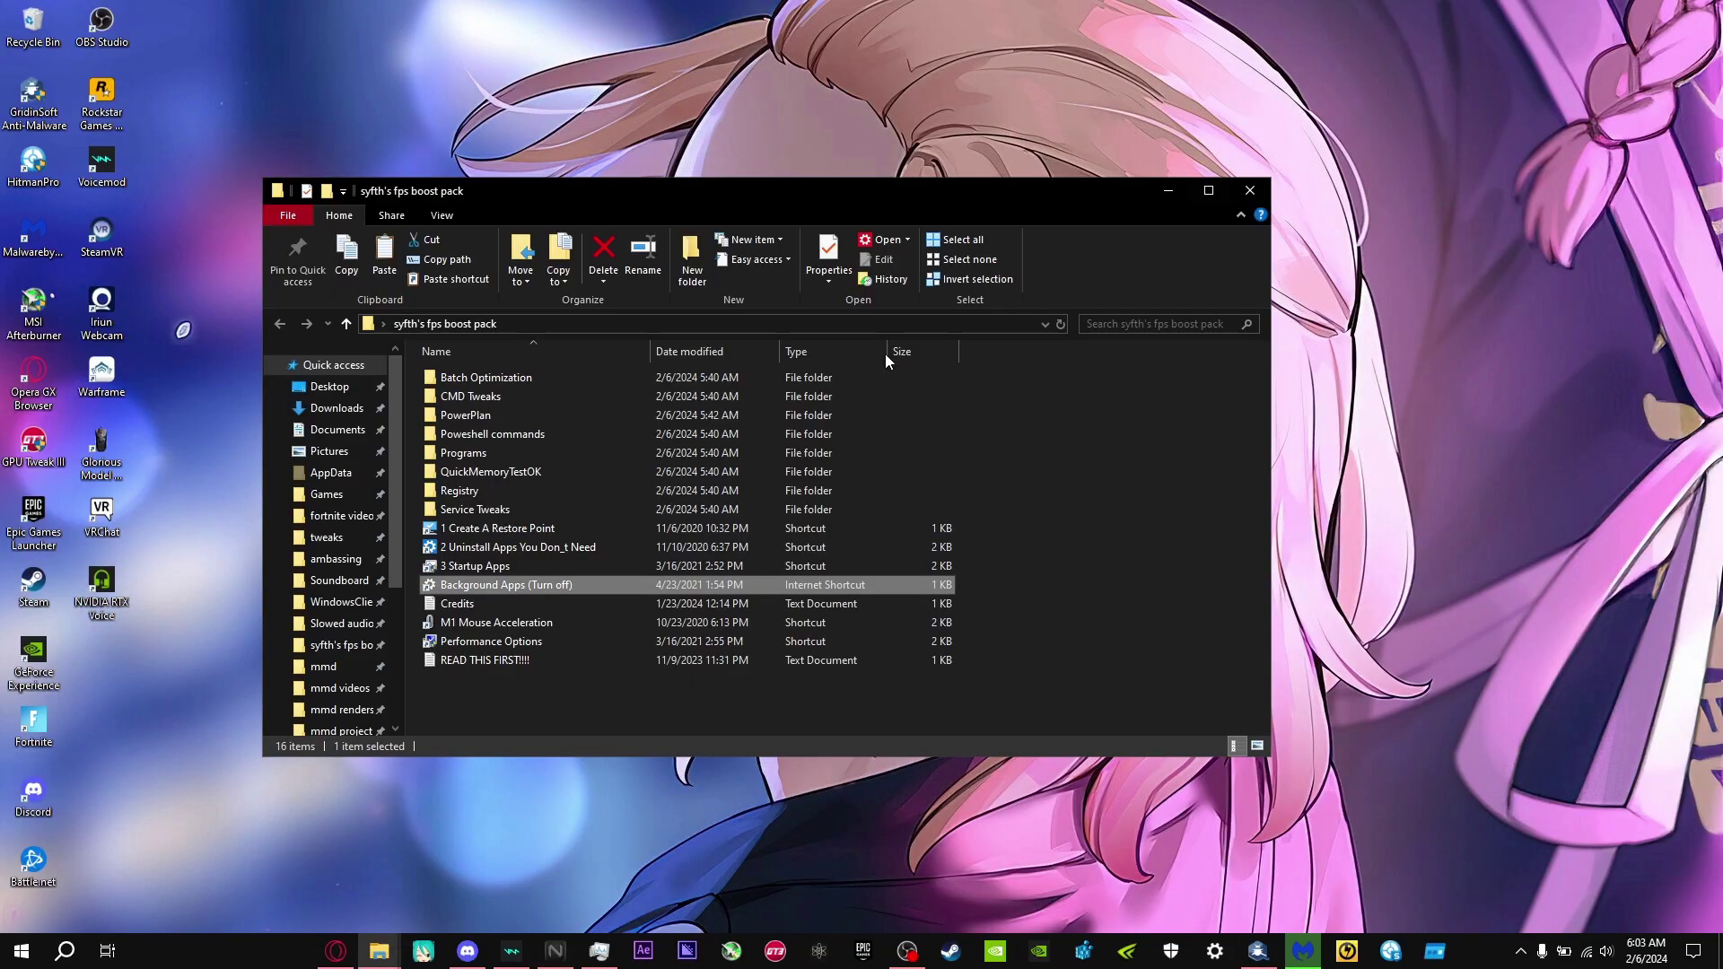
# - Review the pointer options through the M1 Mouse Acceleration shortcut and the visual effects through the Performance Options shortcut, accepting both dialogs
pyautogui.doubleClick(548, 628)
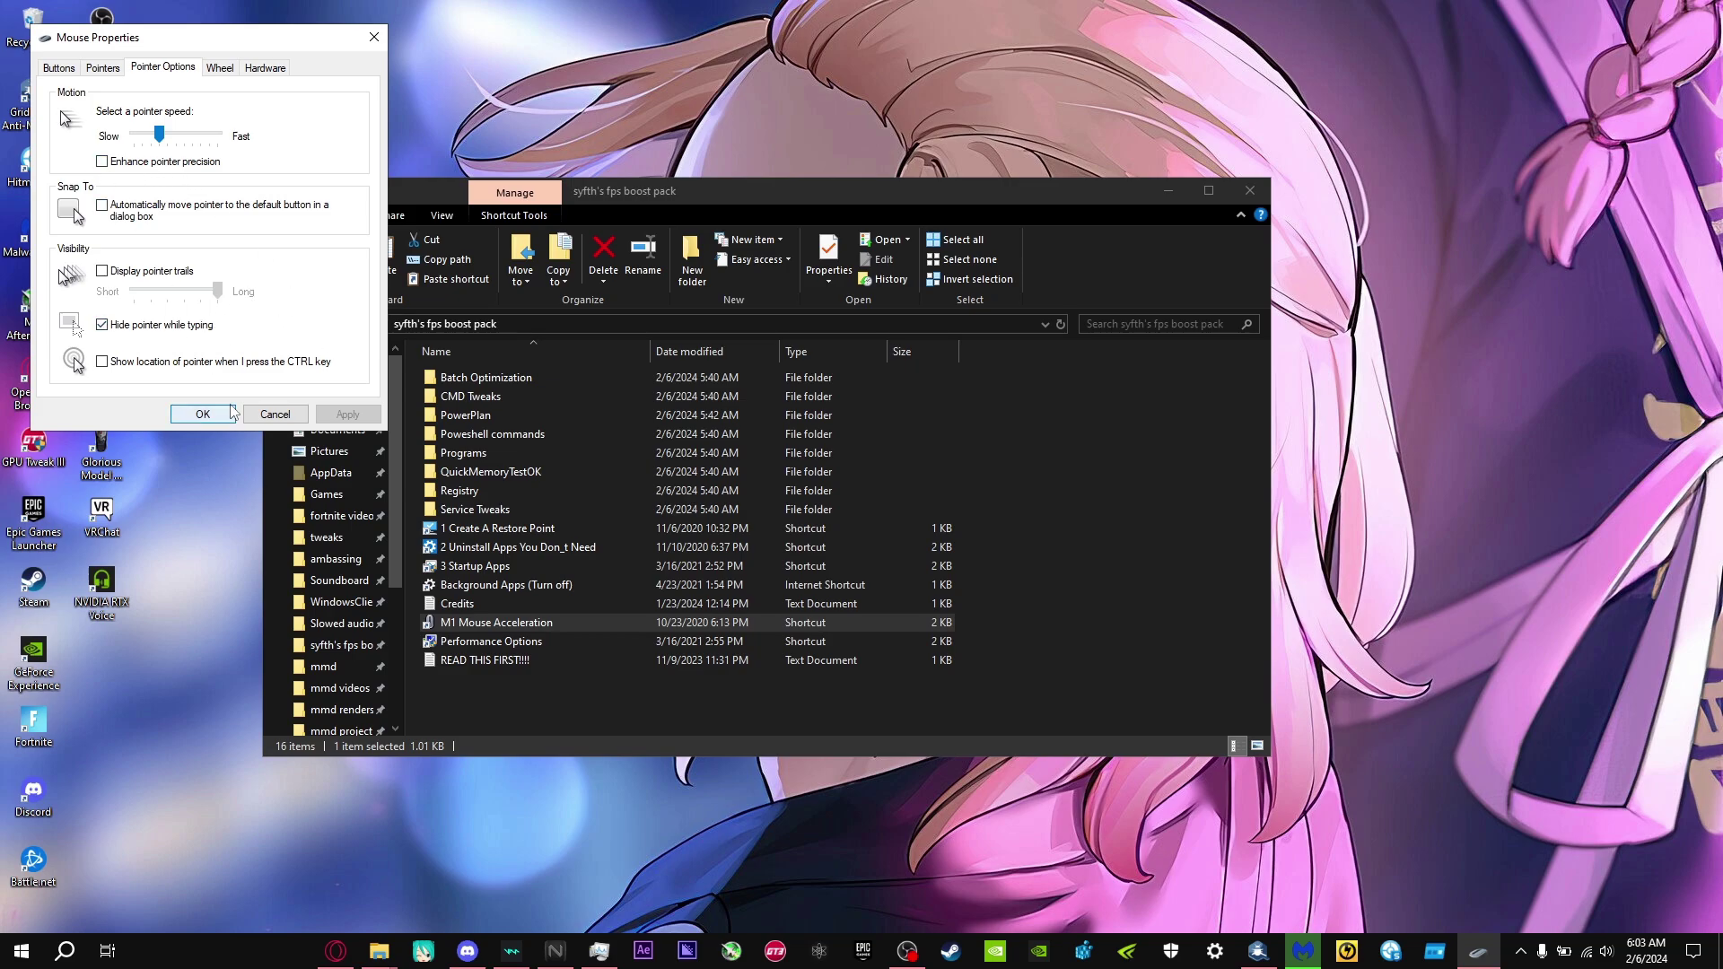
pyautogui.click(203, 413)
pyautogui.doubleClick(486, 644)
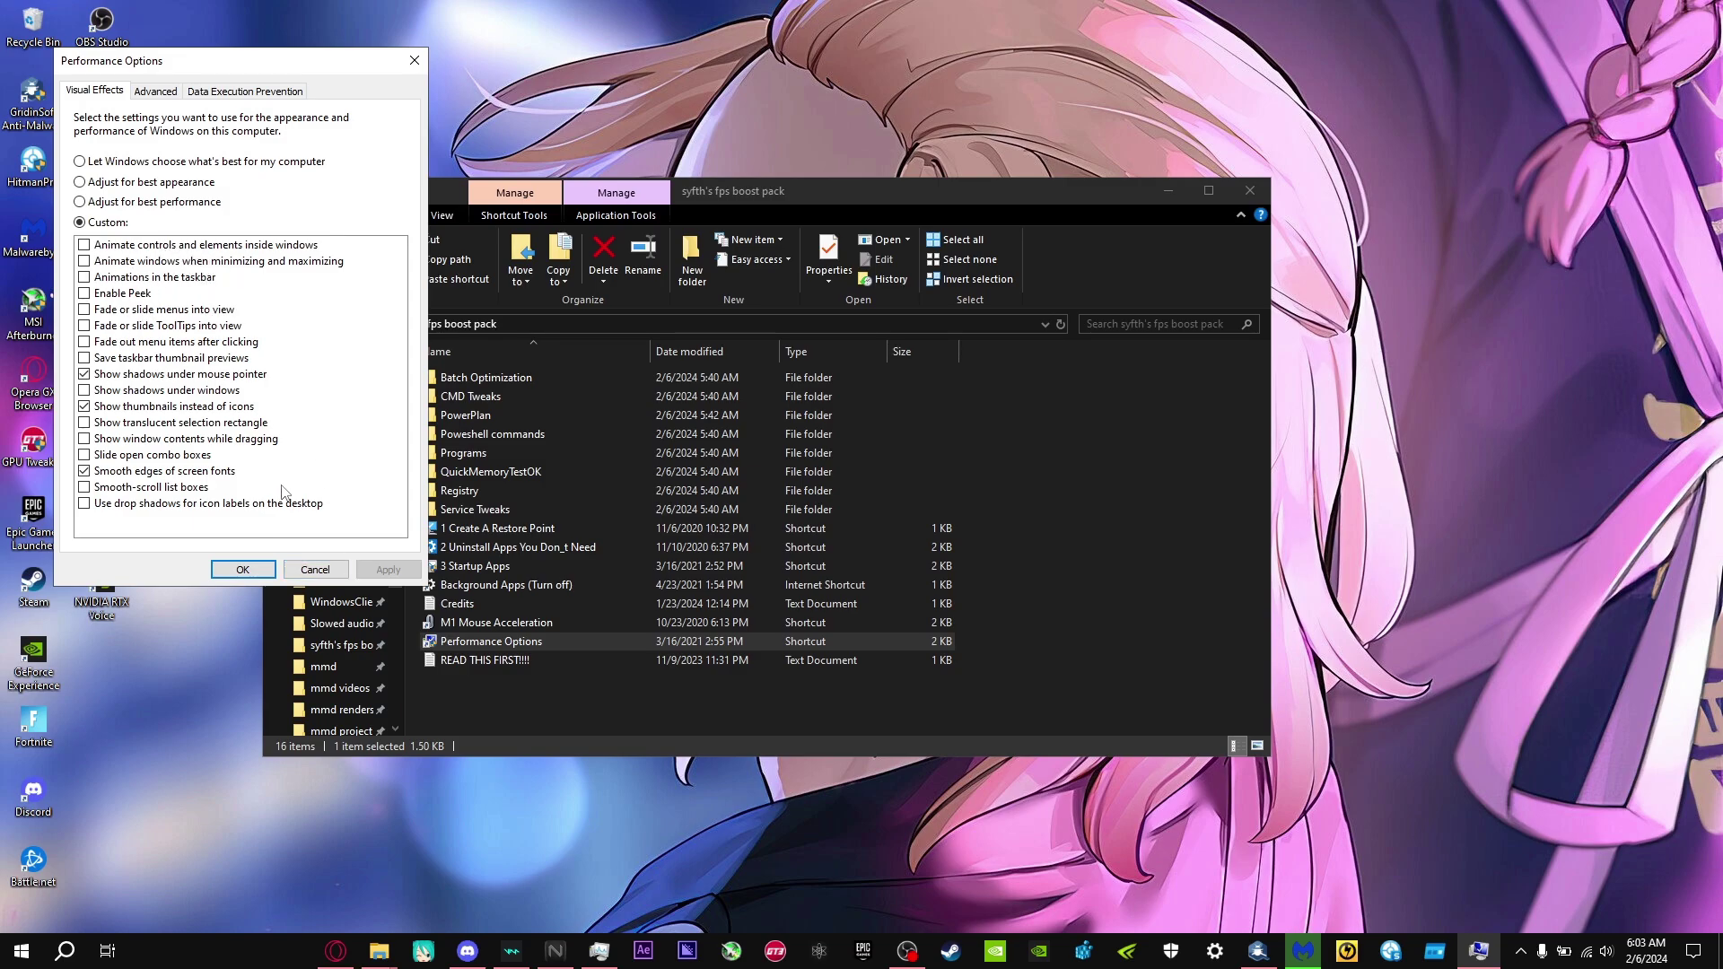
pyautogui.click(256, 569)
# - Open the Batch Optimization folder, look up the run-as-administrator option for Clear DNS Cache (Ping Improve) without running it, and return to the pack folder
pyautogui.doubleClick(552, 369)
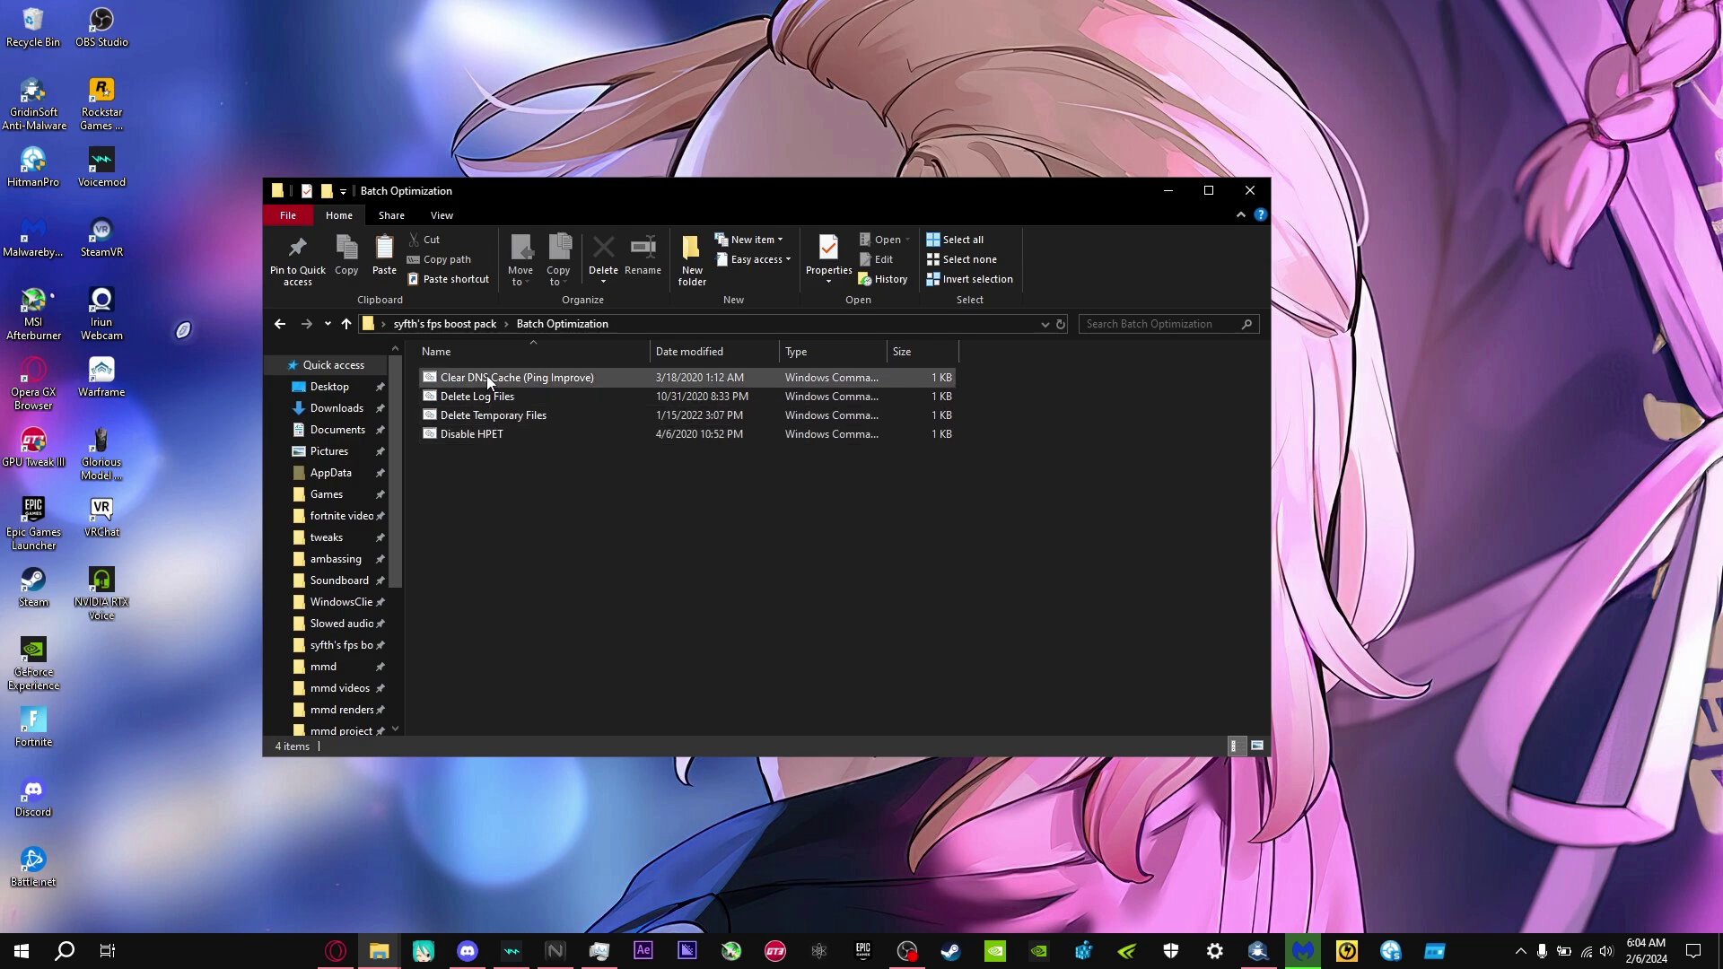
pyautogui.click(539, 376)
pyautogui.rightClick(596, 377)
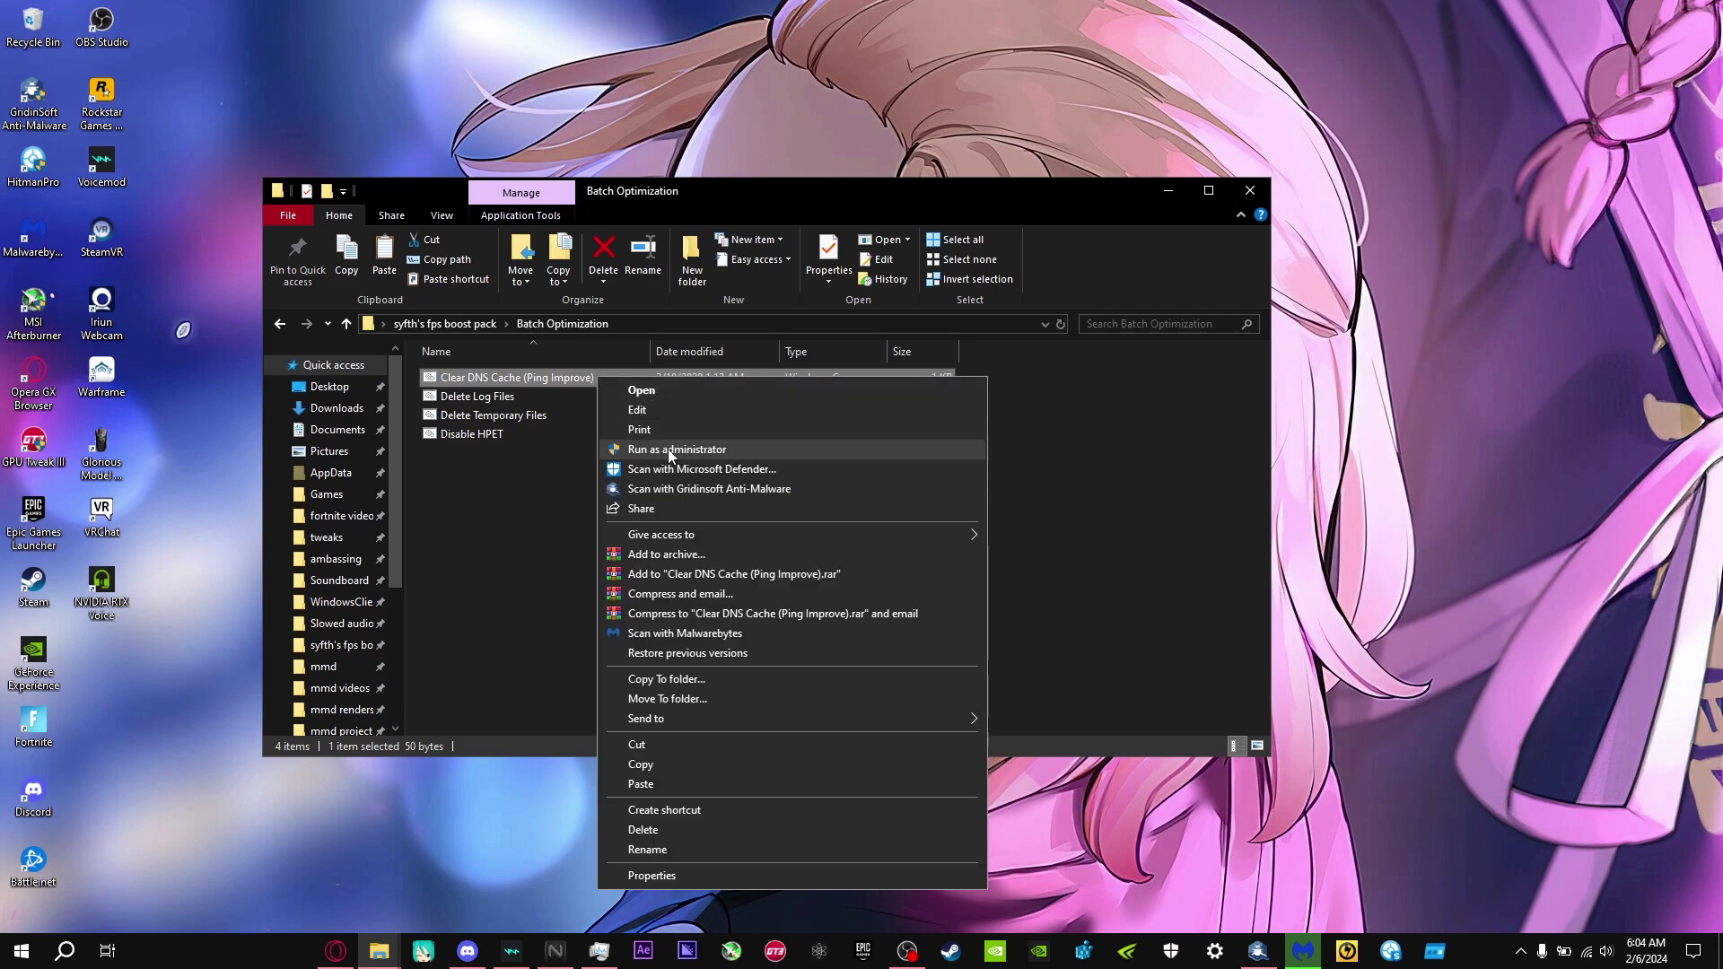
pyautogui.click(593, 480)
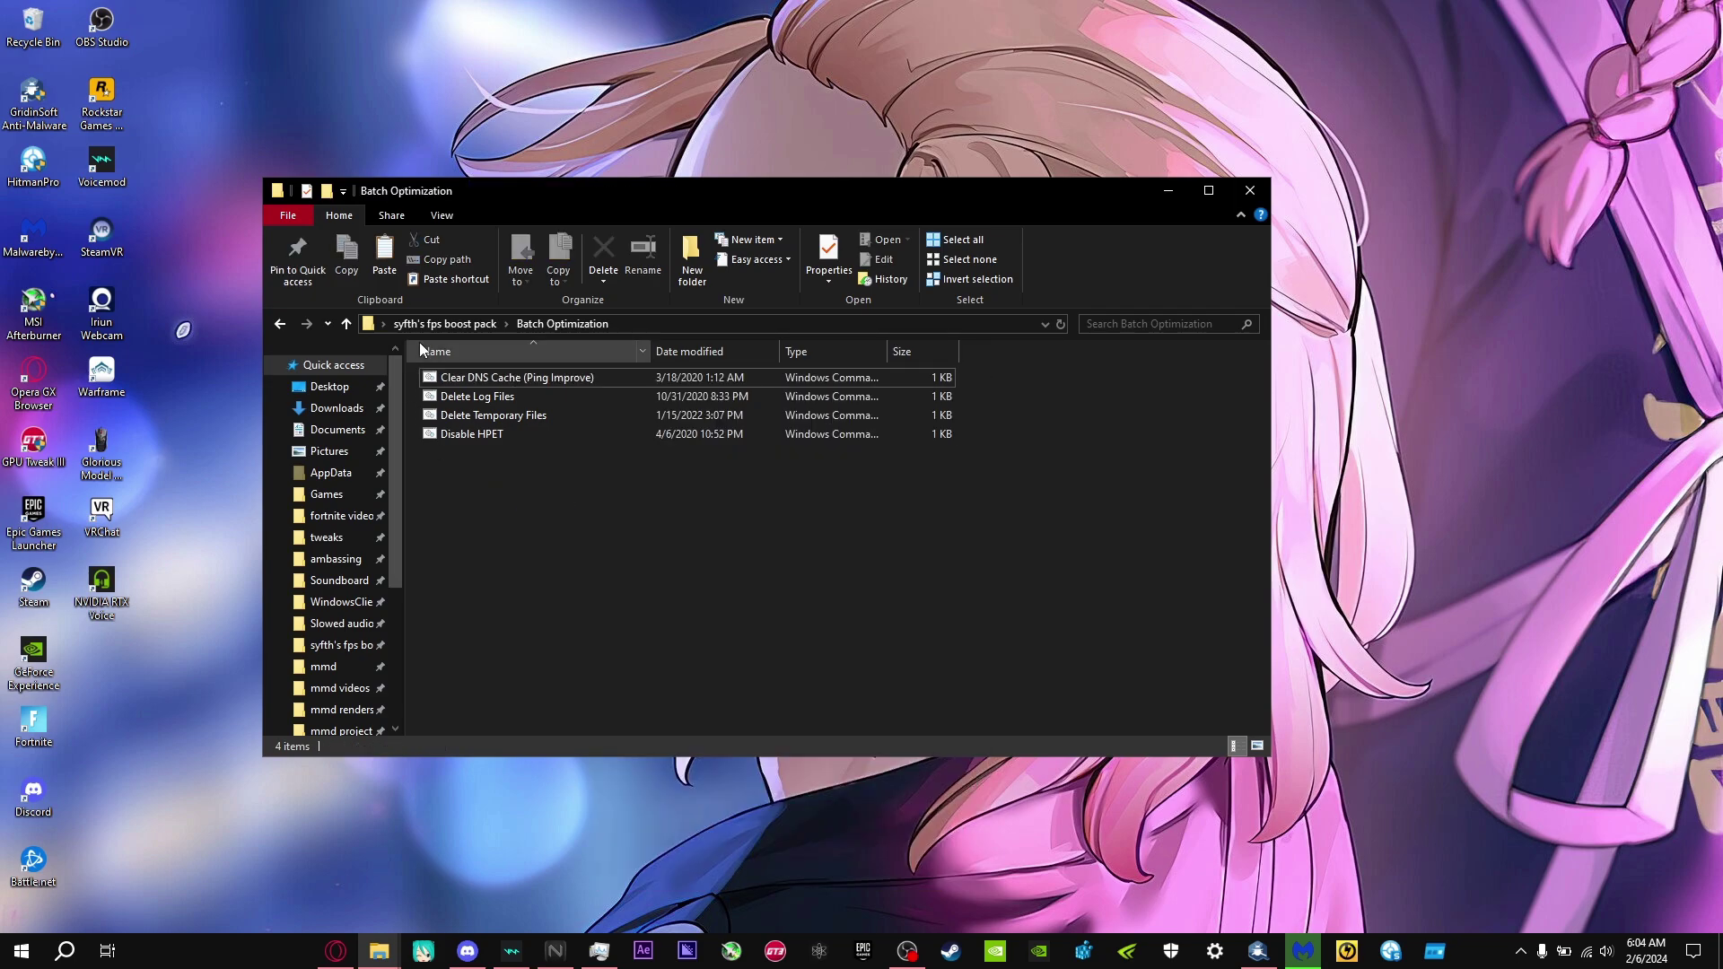
pyautogui.press('BackSpace')
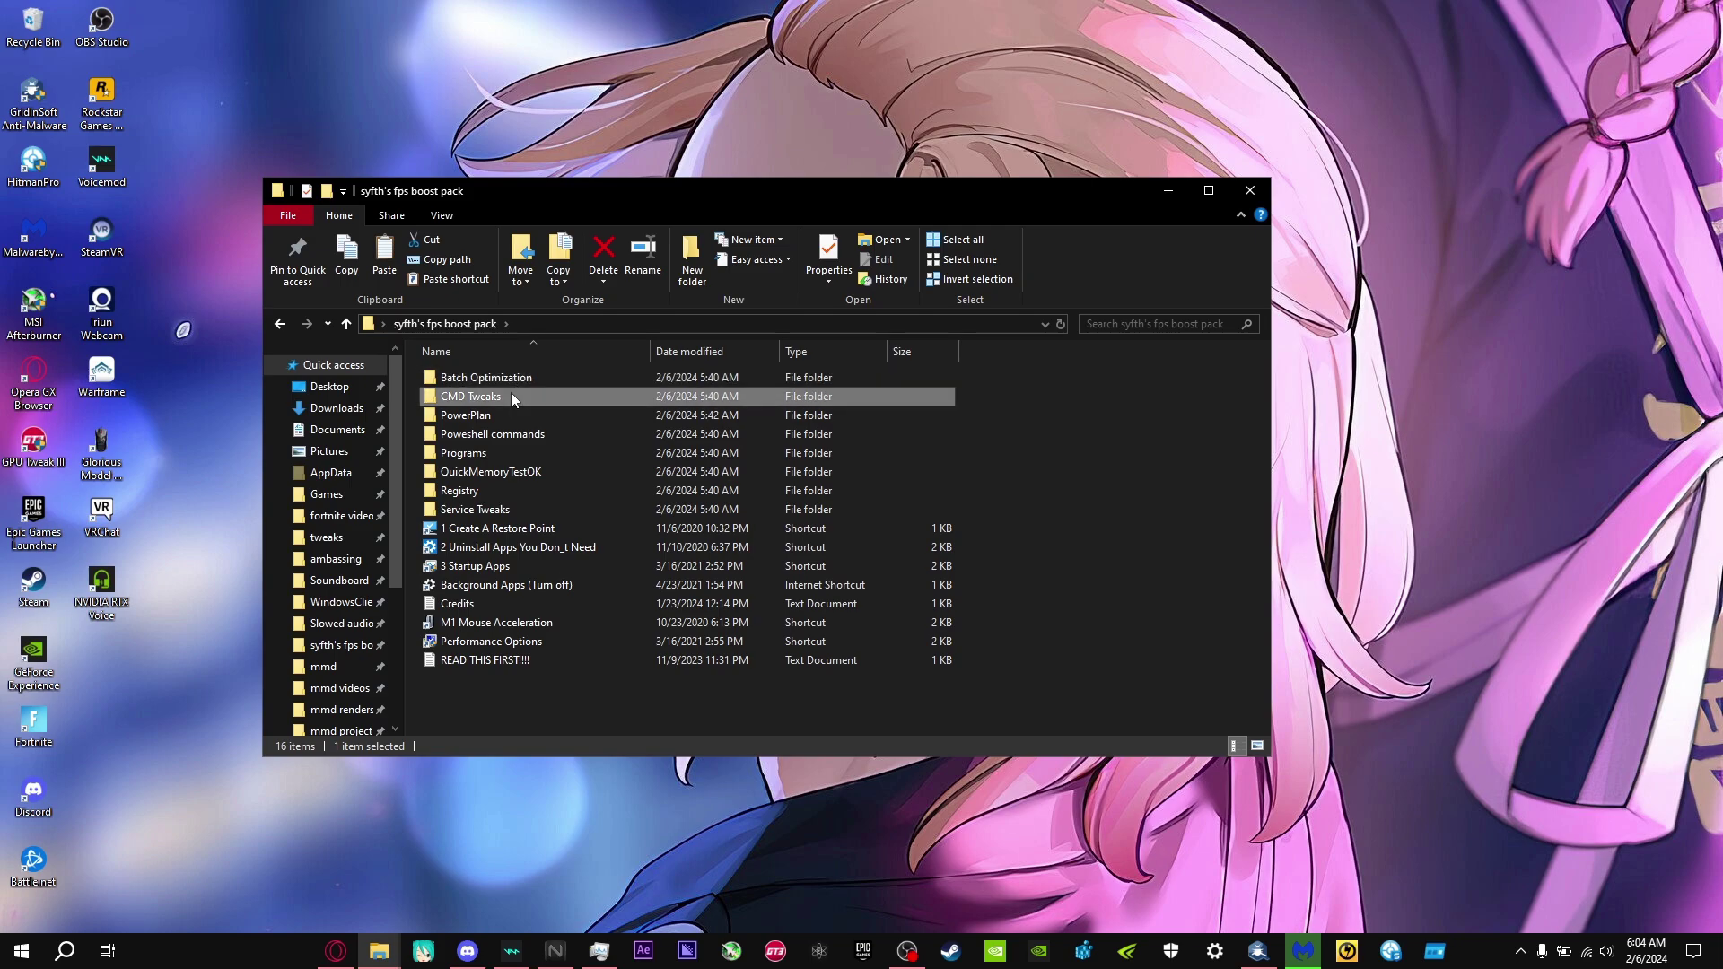
# - Open the CMD Tweaks folder, look up the run-as-administrator option for the USB power-saving batch file without running it, and return to the pack folder
pyautogui.doubleClick(509, 391)
pyautogui.click(538, 377)
pyautogui.rightClick(543, 377)
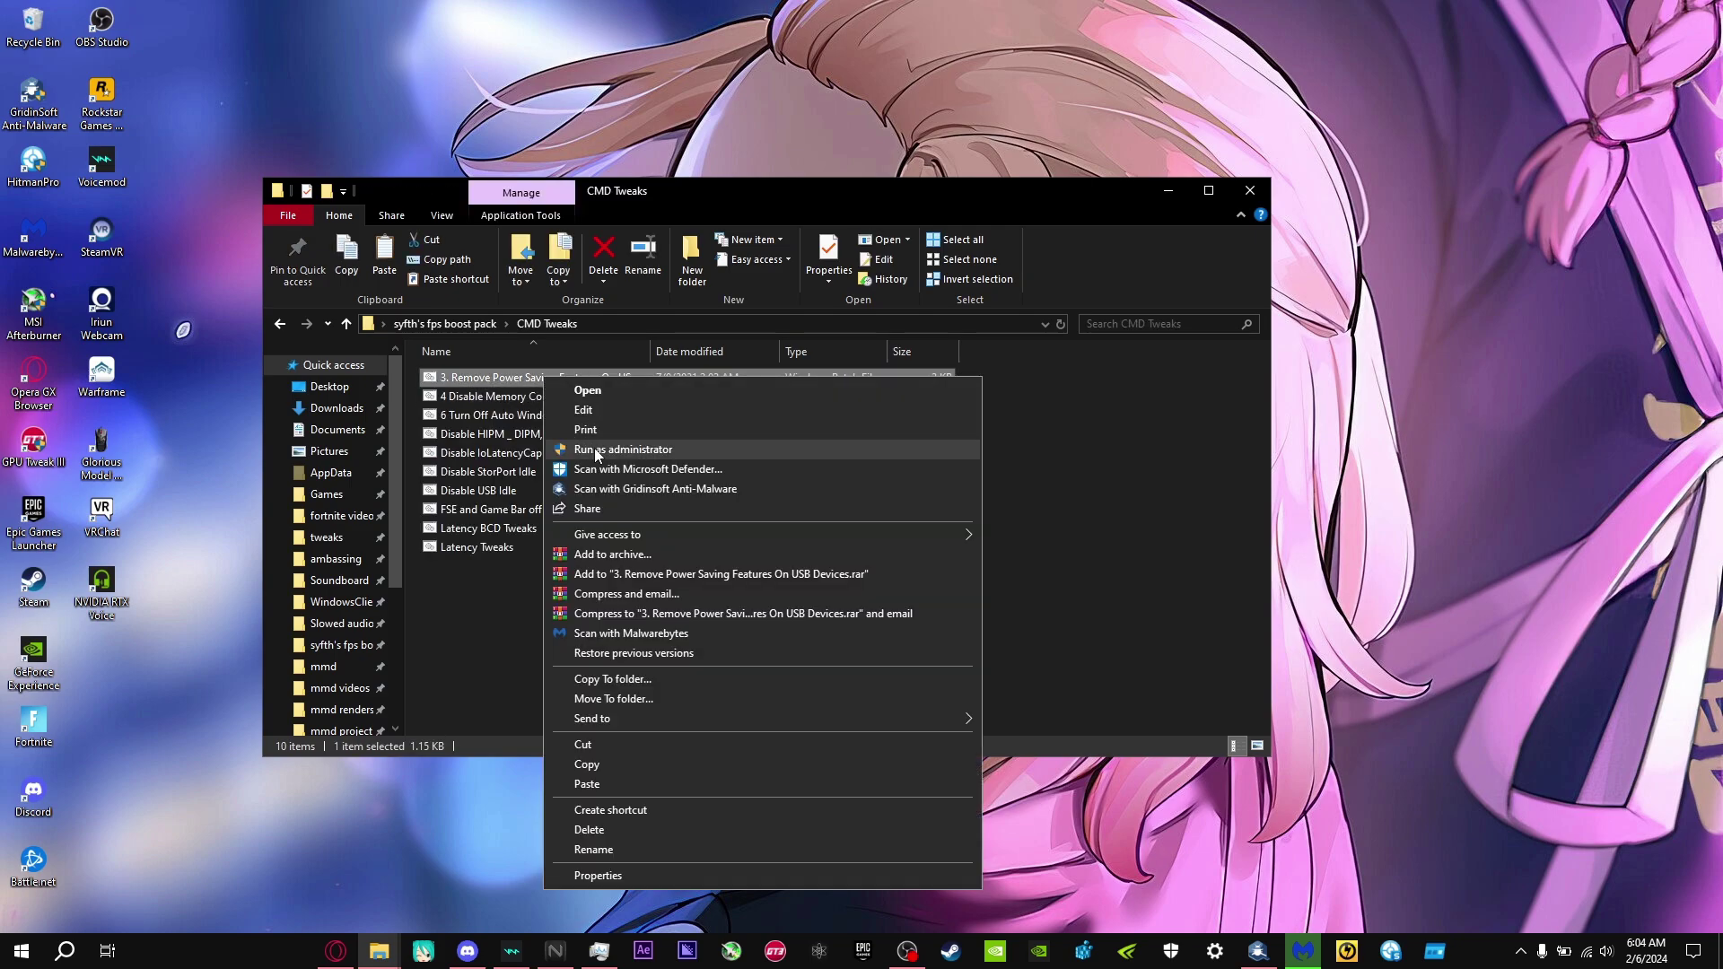
pyautogui.click(465, 667)
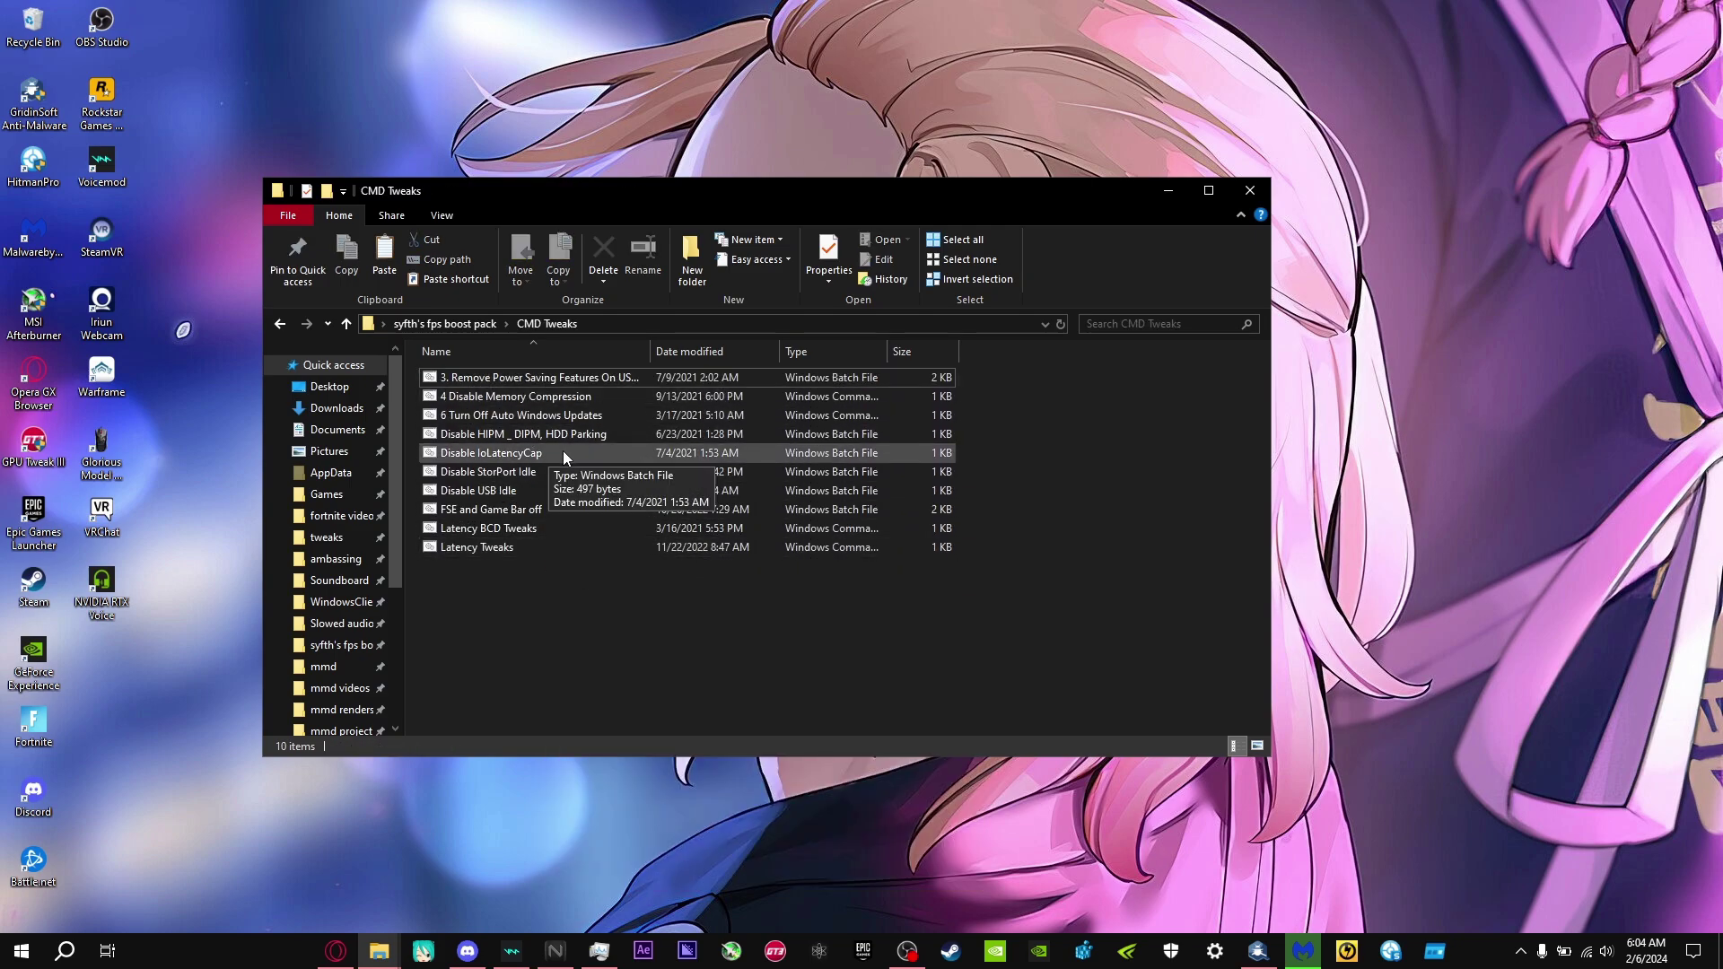
pyautogui.rightClick(538, 377)
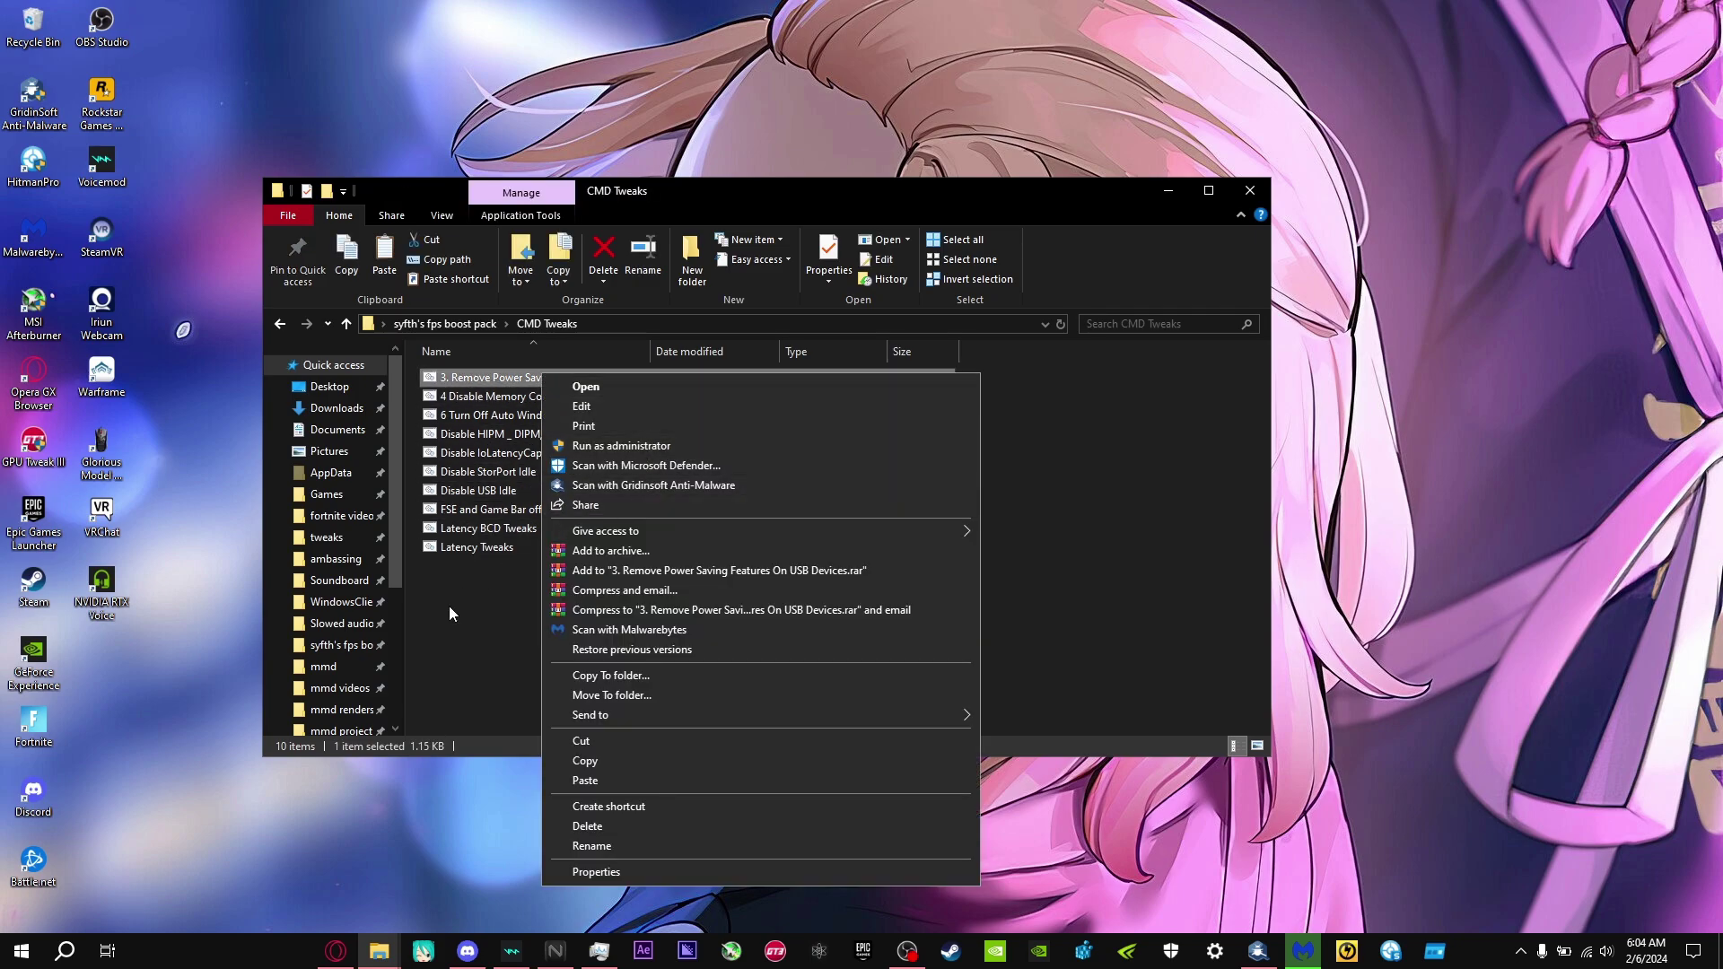
pyautogui.click(449, 605)
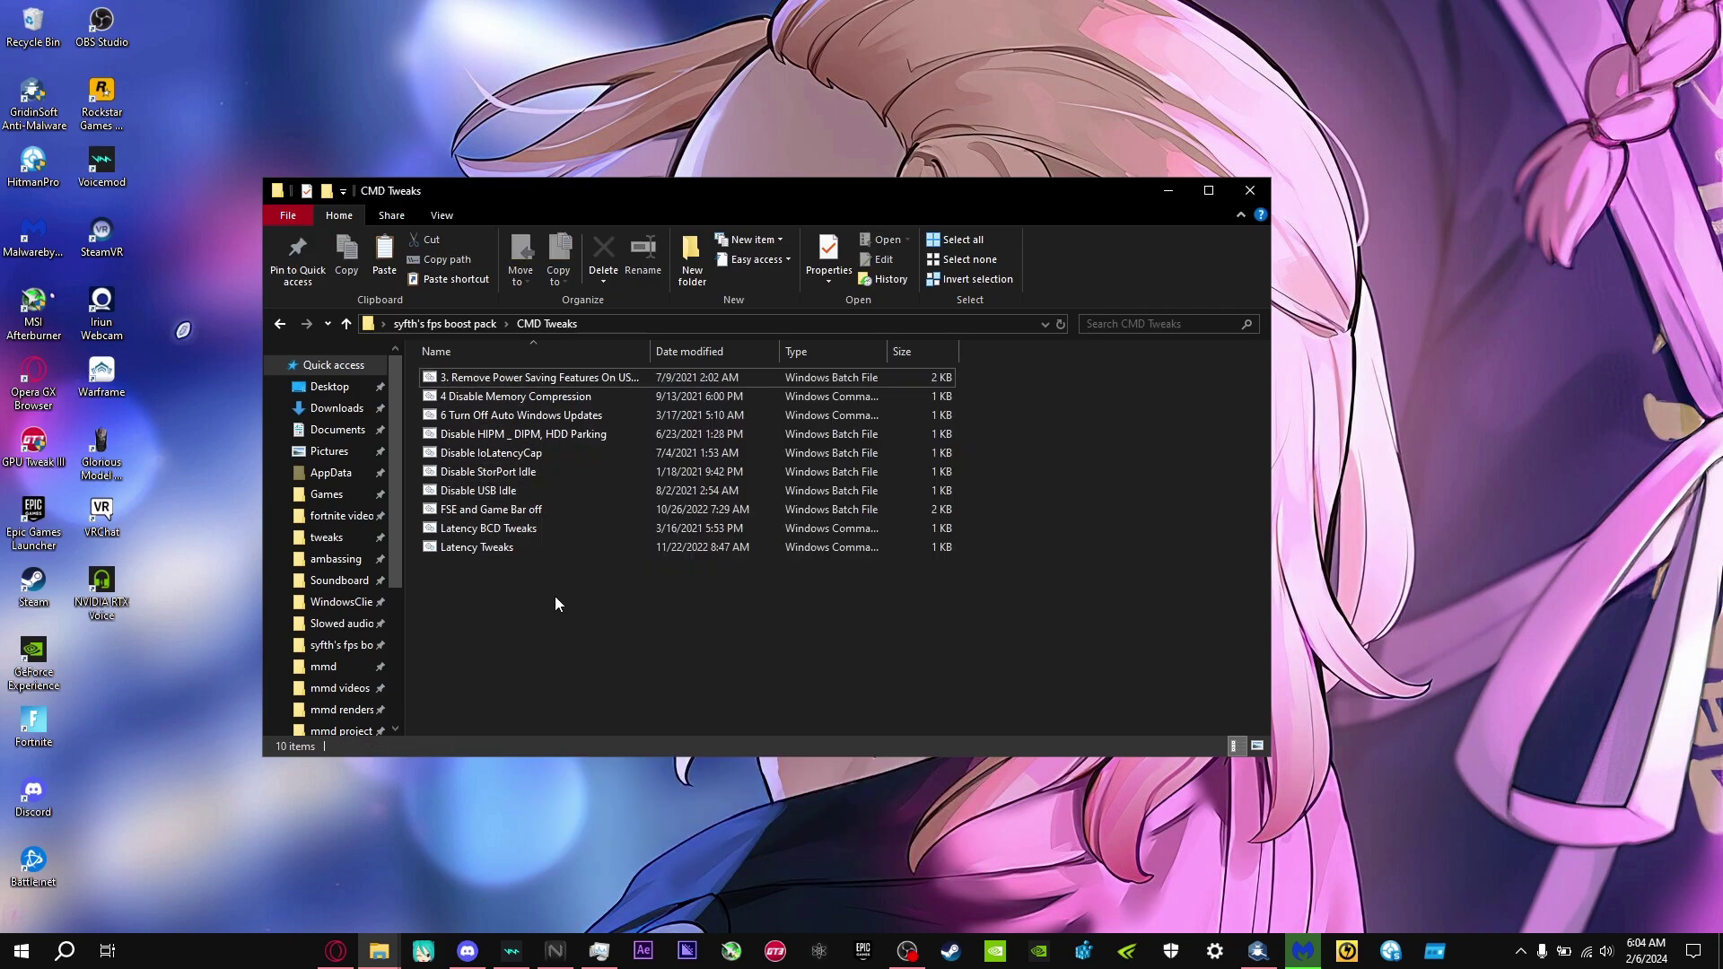
pyautogui.rightClick(477, 380)
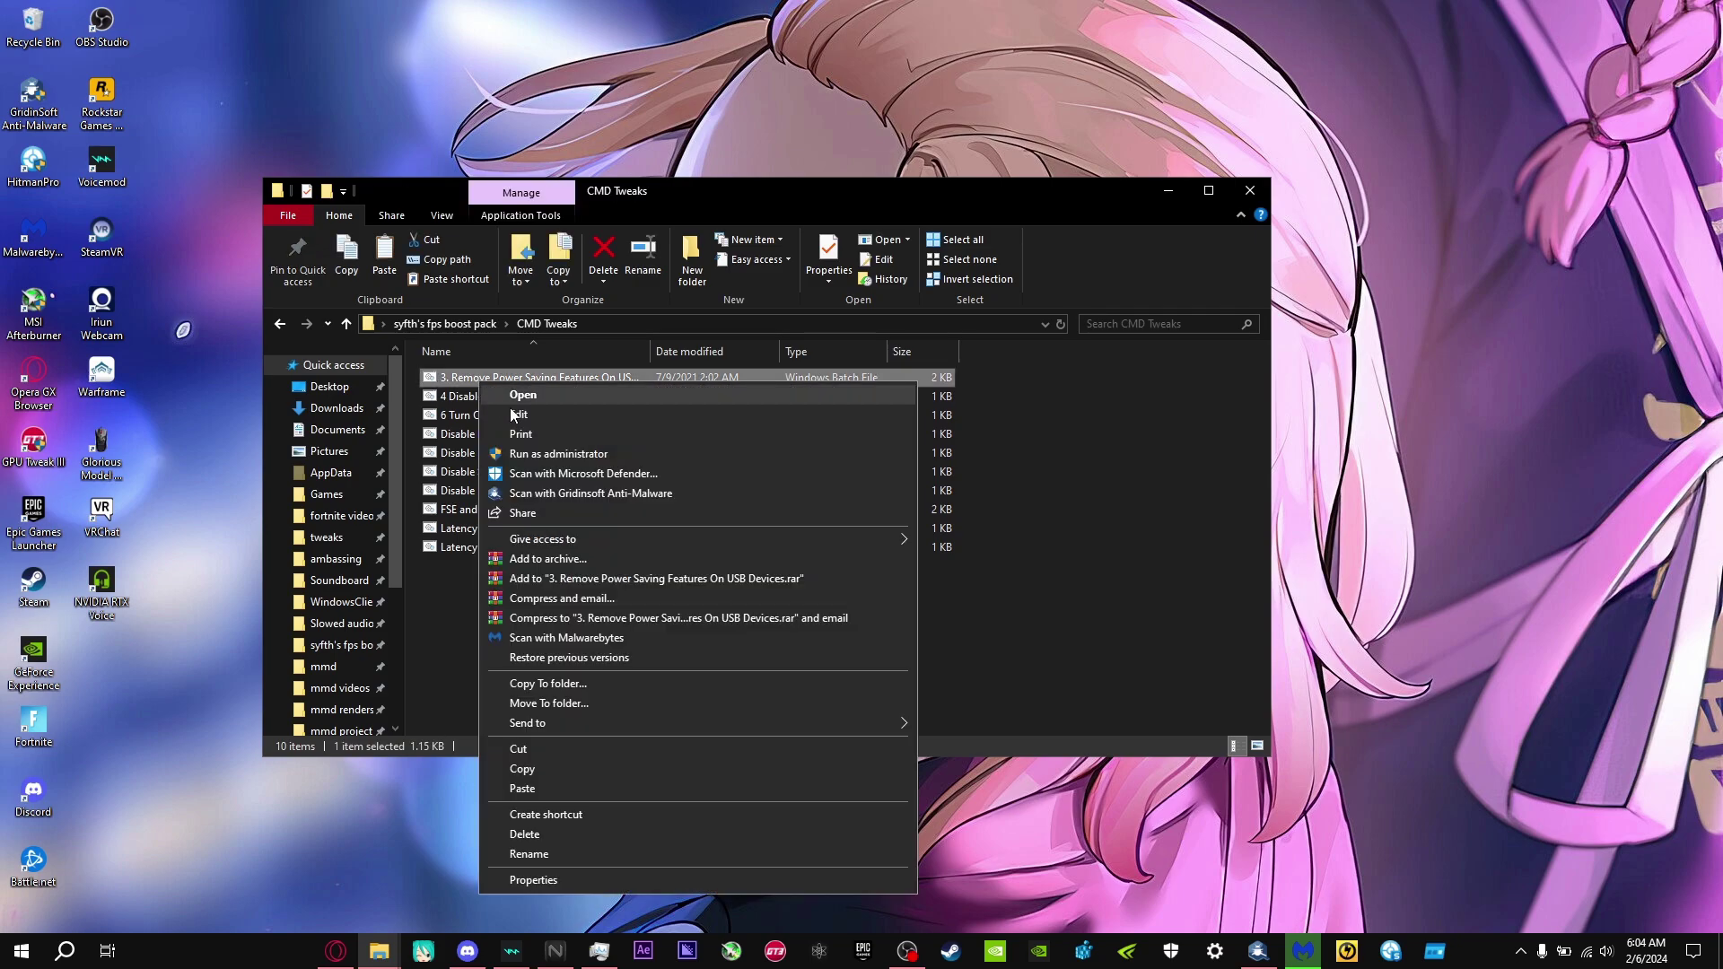
pyautogui.click(414, 628)
pyautogui.click(443, 323)
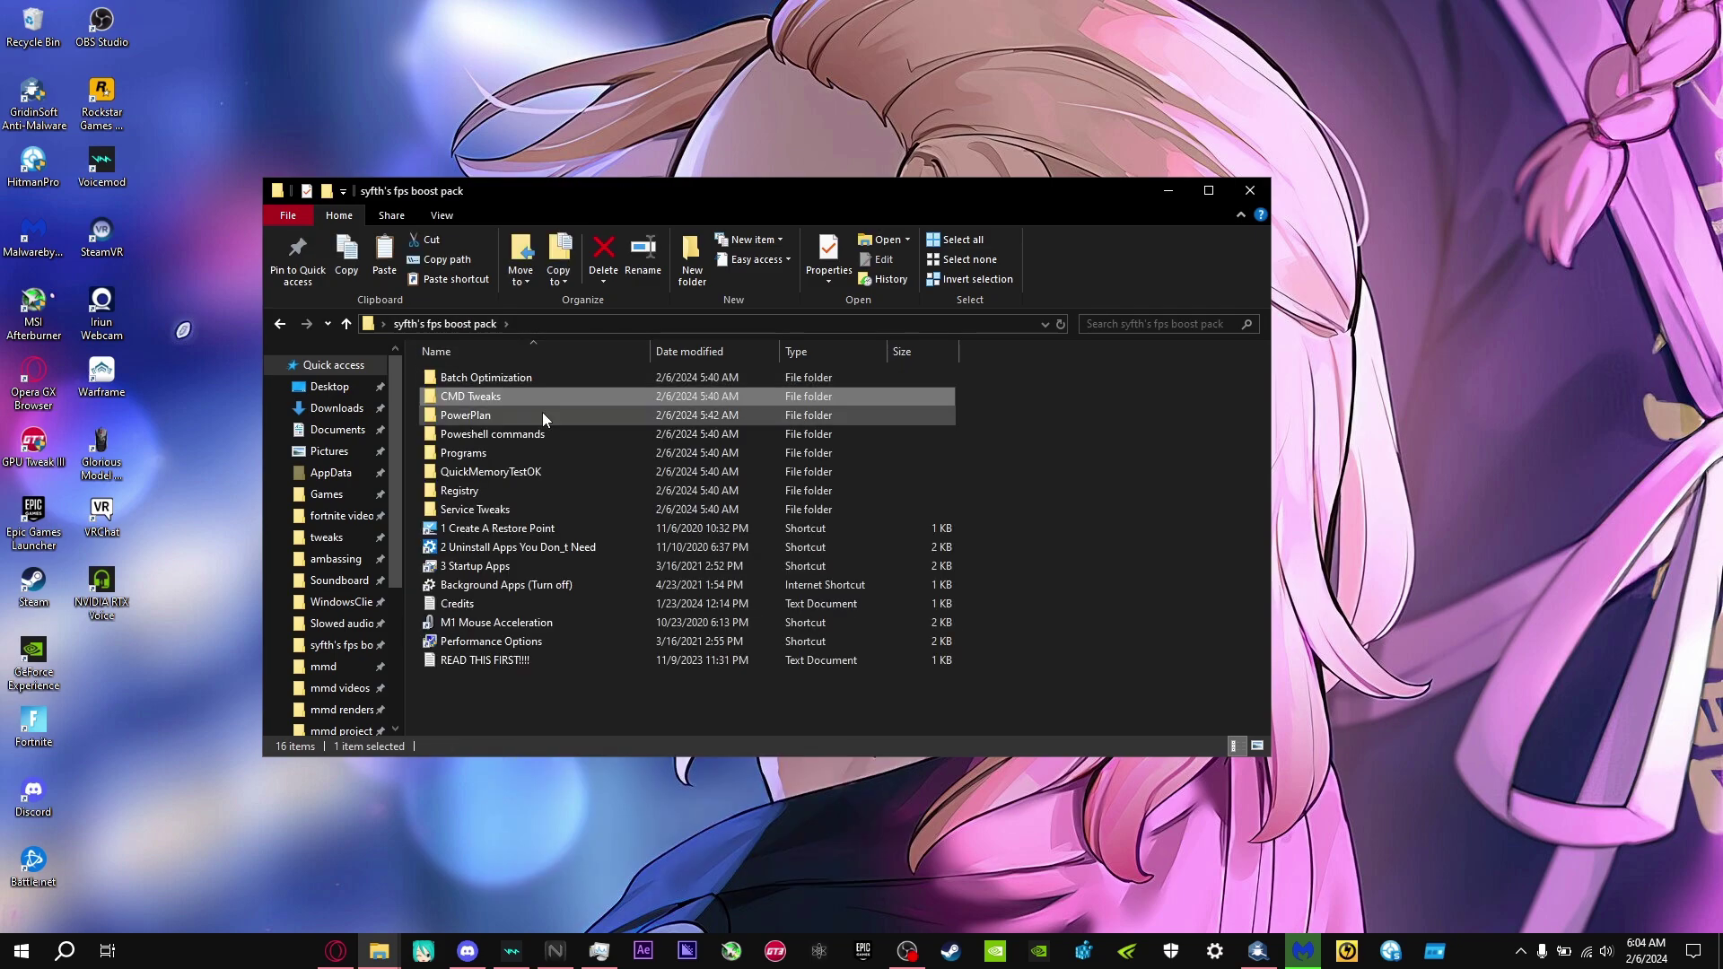
# - Copy the Performance.pow file from the PowerPlan folder
pyautogui.doubleClick(542, 412)
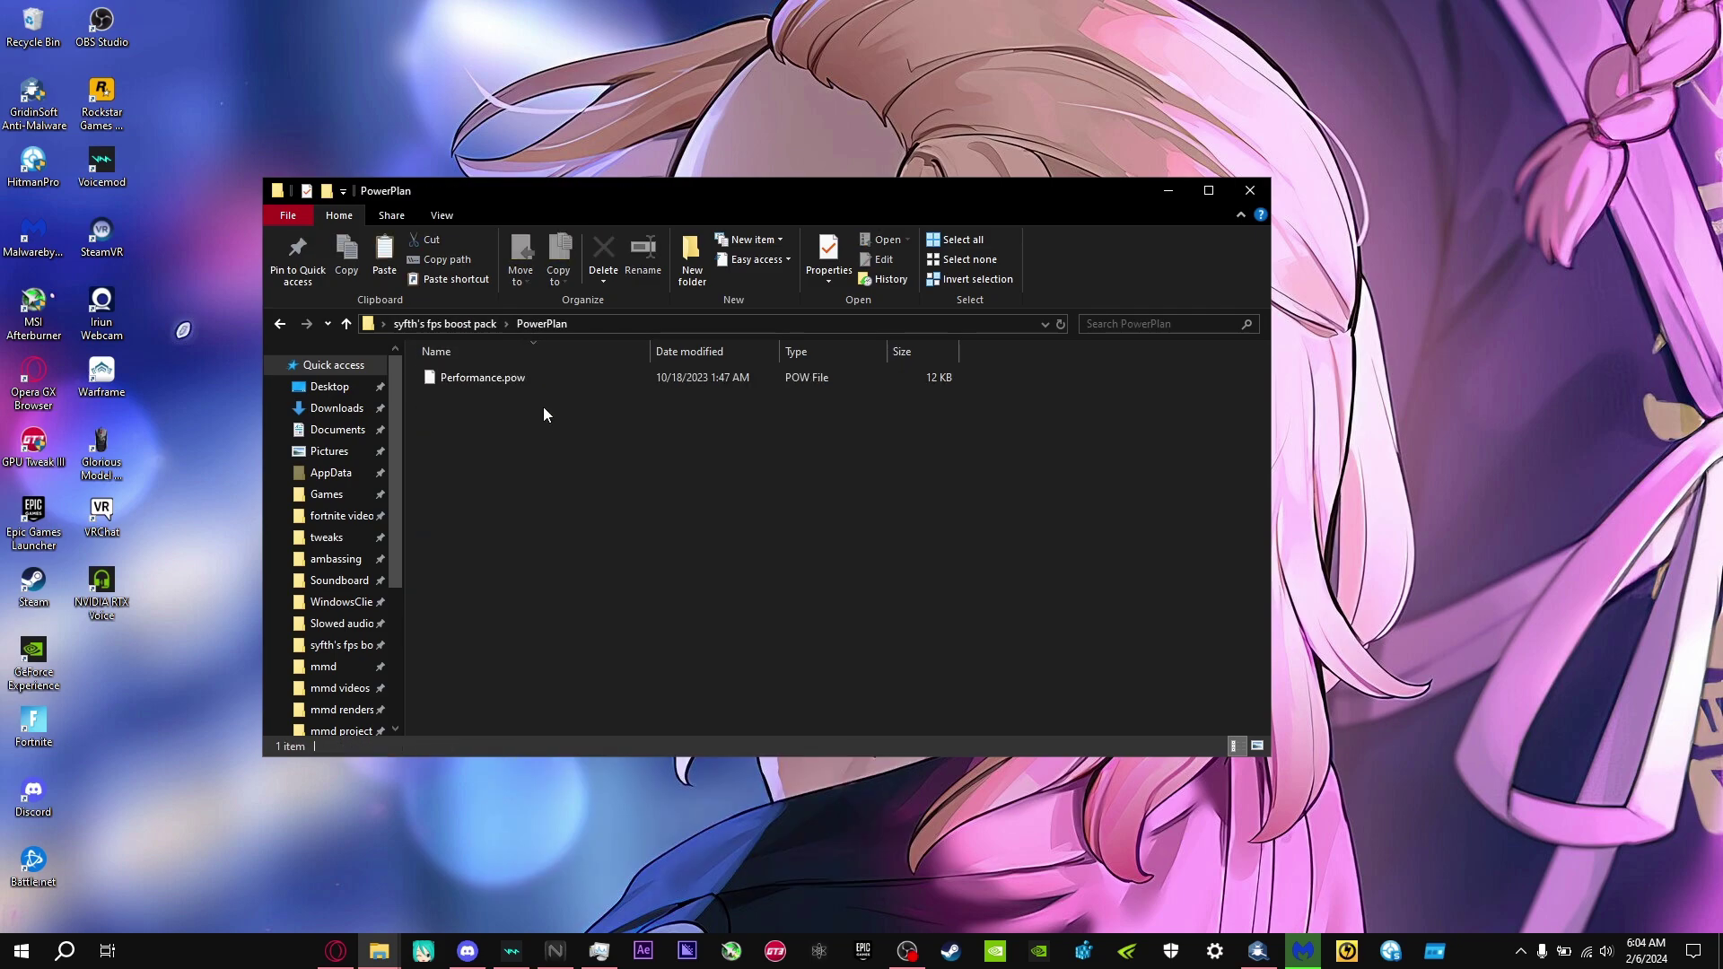
pyautogui.rightClick(479, 379)
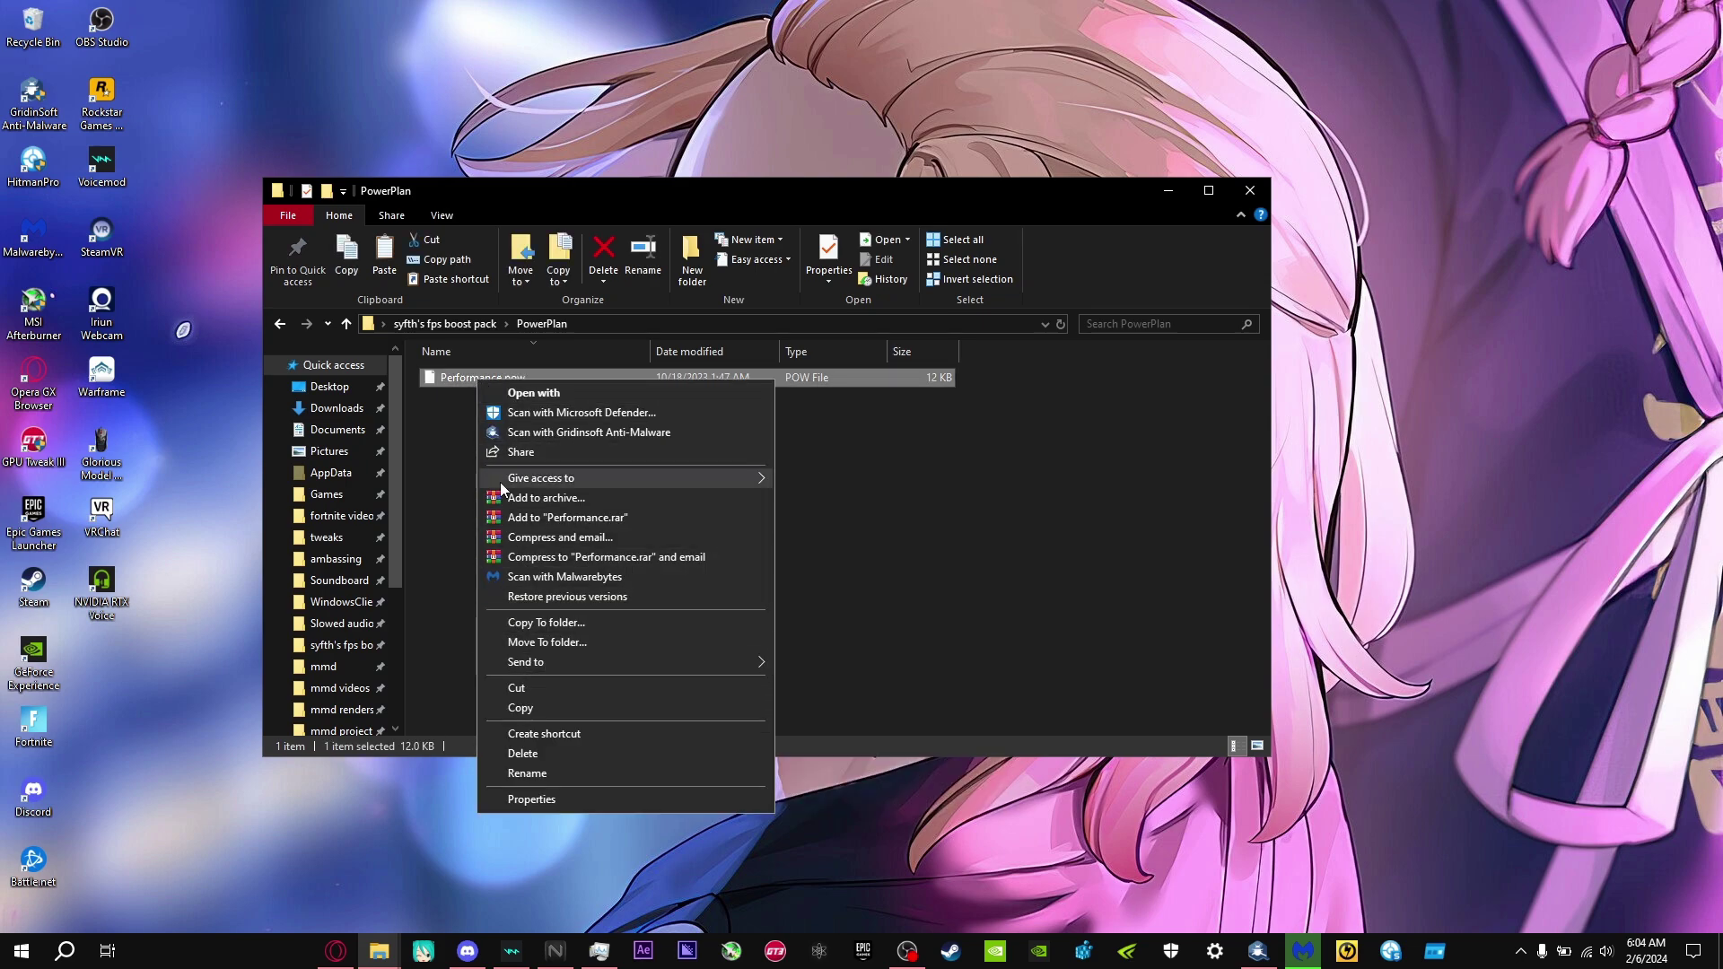
pyautogui.click(520, 707)
# - Create a new folder named A in the root of the Acer (C:) drive
pyautogui.scroll(-5, 386, 522)
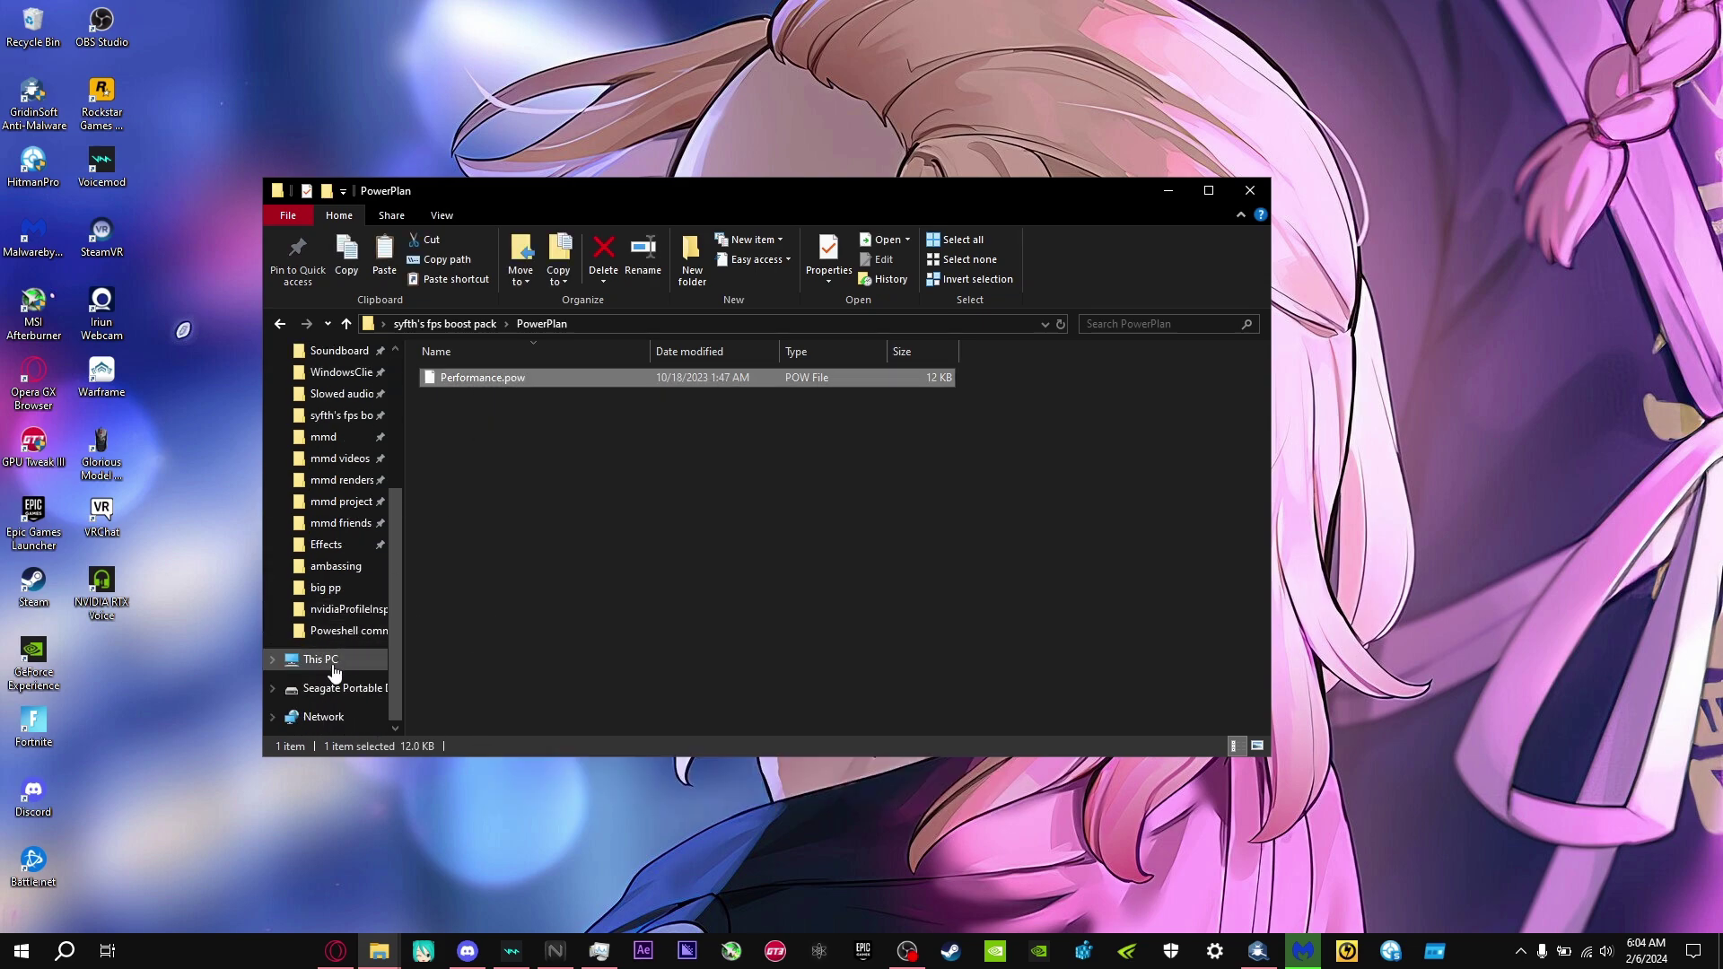
pyautogui.click(332, 666)
pyautogui.doubleClick(675, 535)
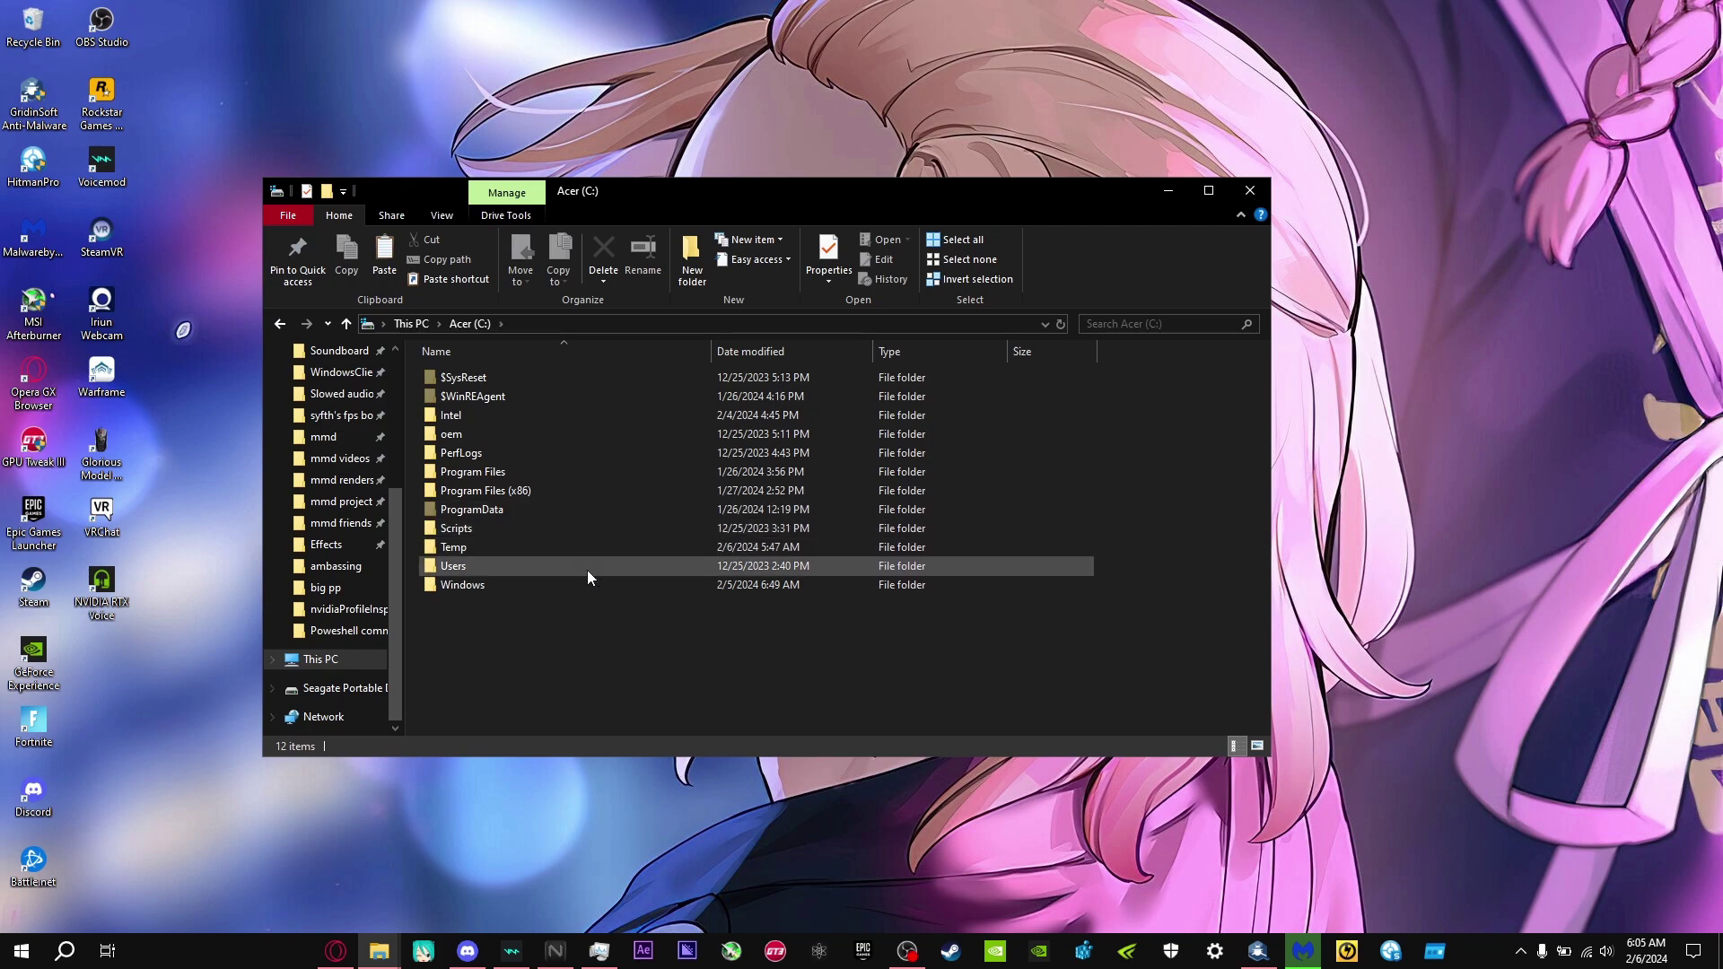
pyautogui.rightClick(565, 632)
pyautogui.moveTo(698, 823)
pyautogui.click(789, 823)
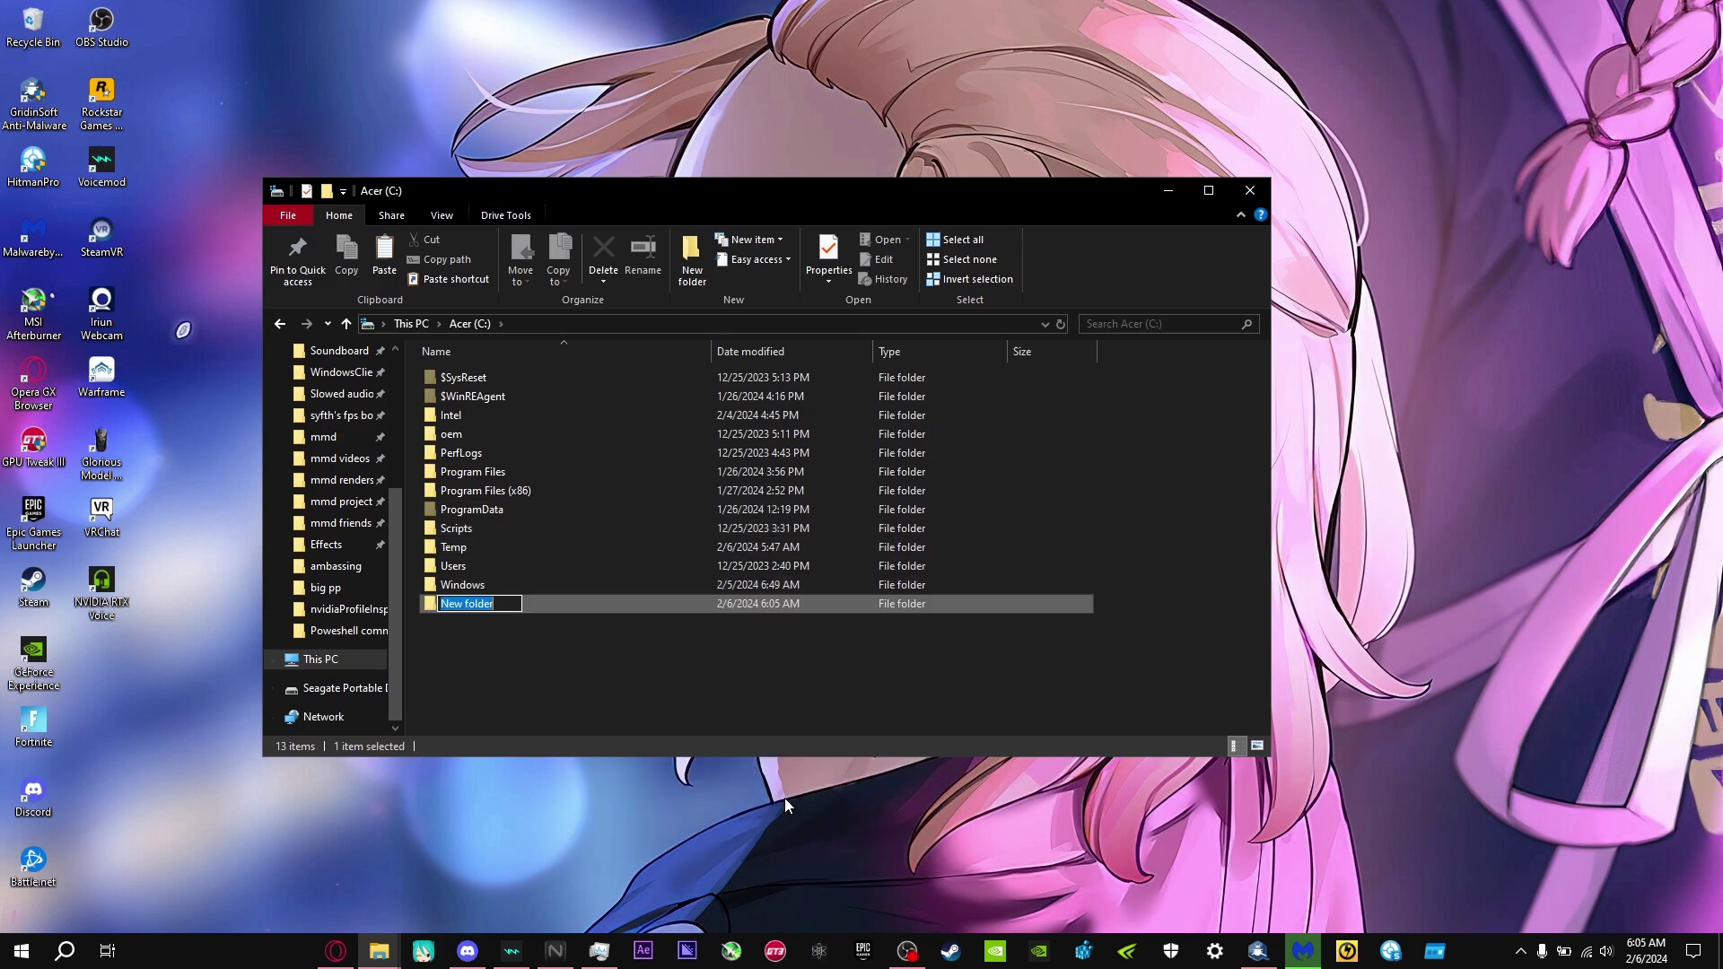
pyautogui.write('A')
pyautogui.press('Return')
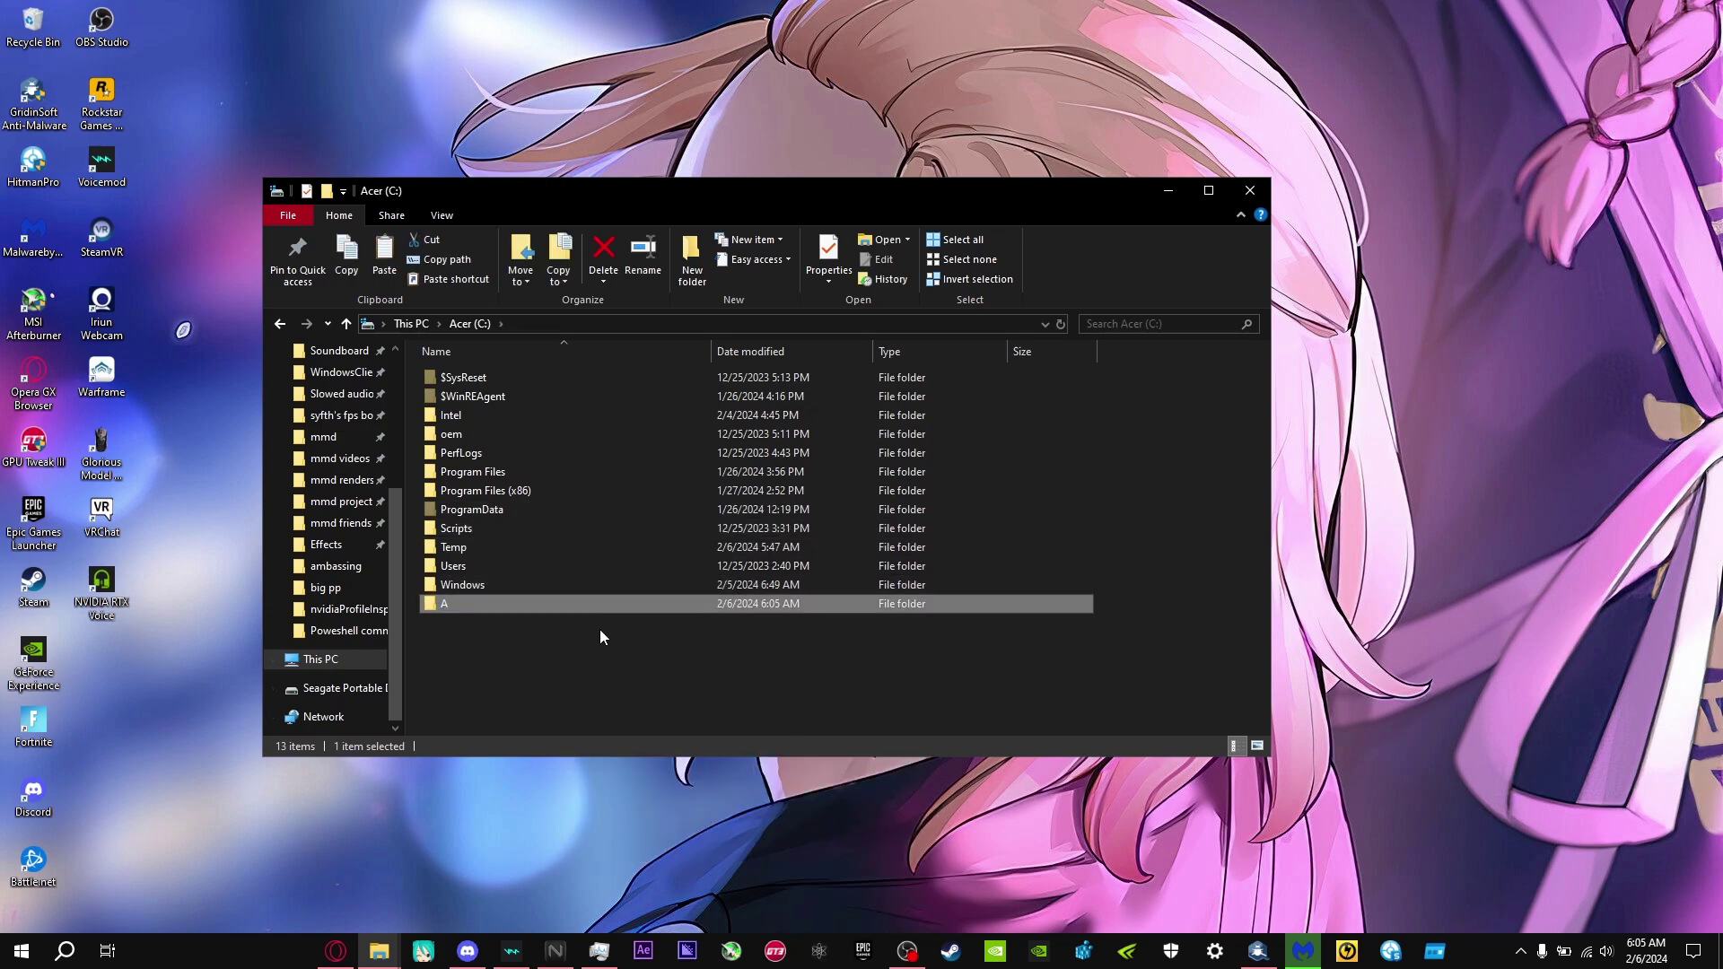
# - Paste the copied Performance.pow file into the new folder A on the C: drive
pyautogui.doubleClick(590, 605)
pyautogui.rightClick(587, 529)
pyautogui.click(648, 653)
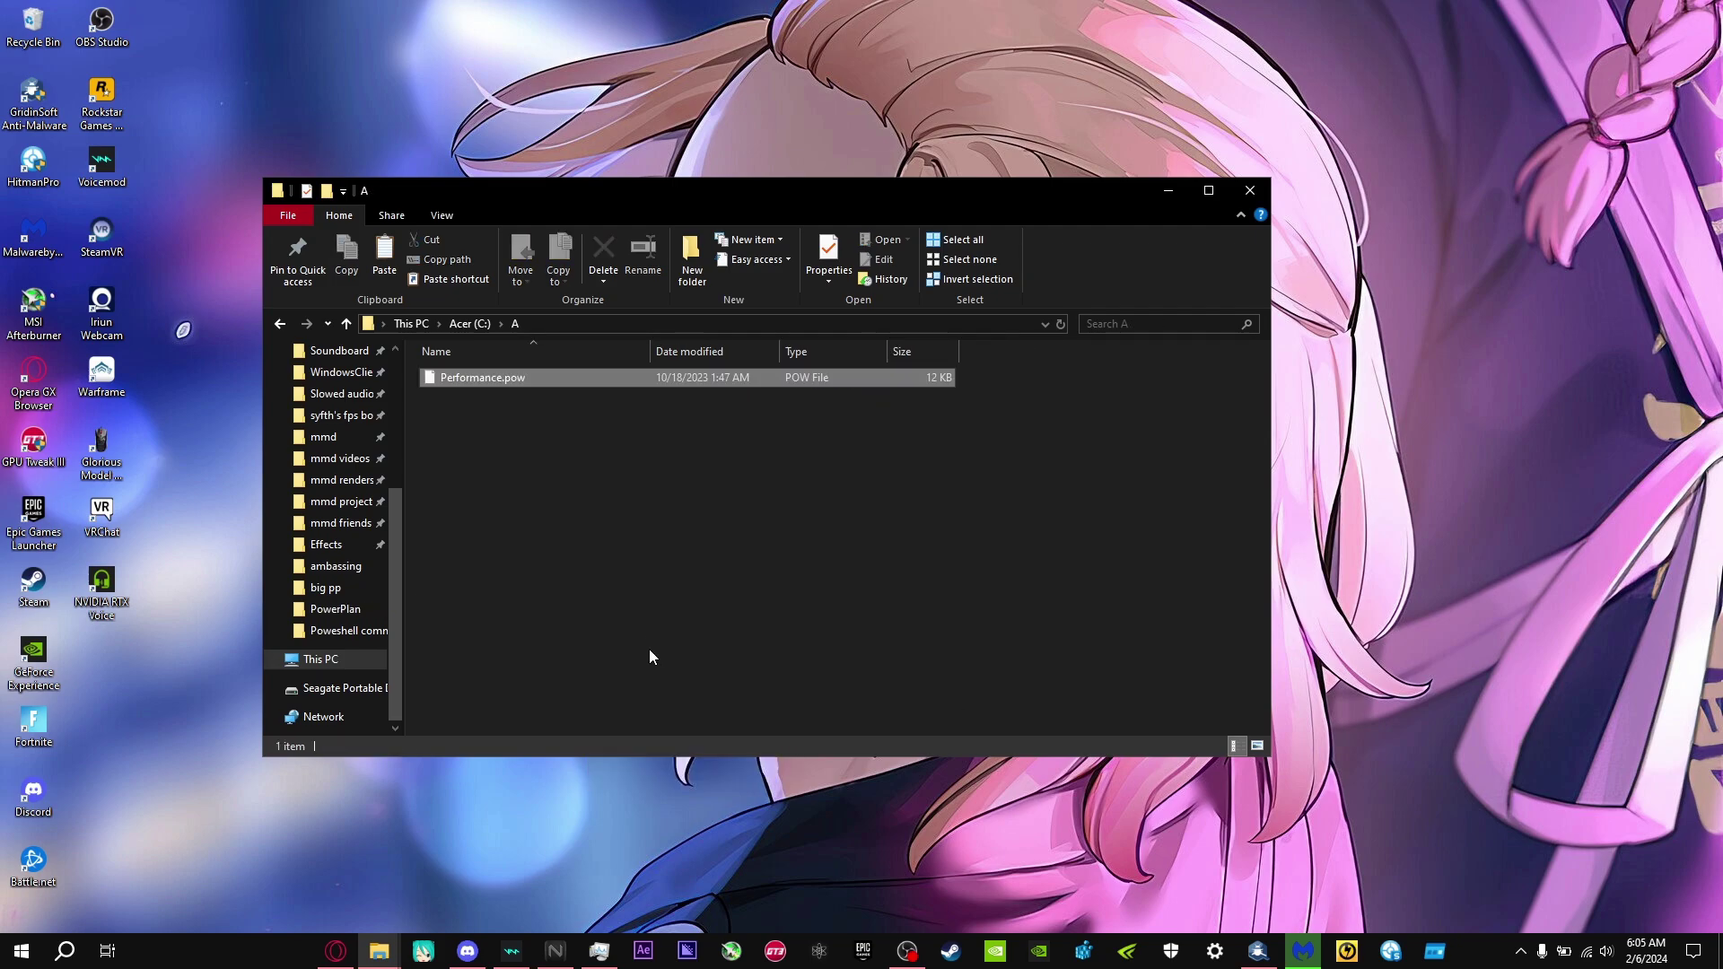
# - Search for cmd and open Command Prompt as administrator
pyautogui.click(65, 951)
pyautogui.write('cmd')
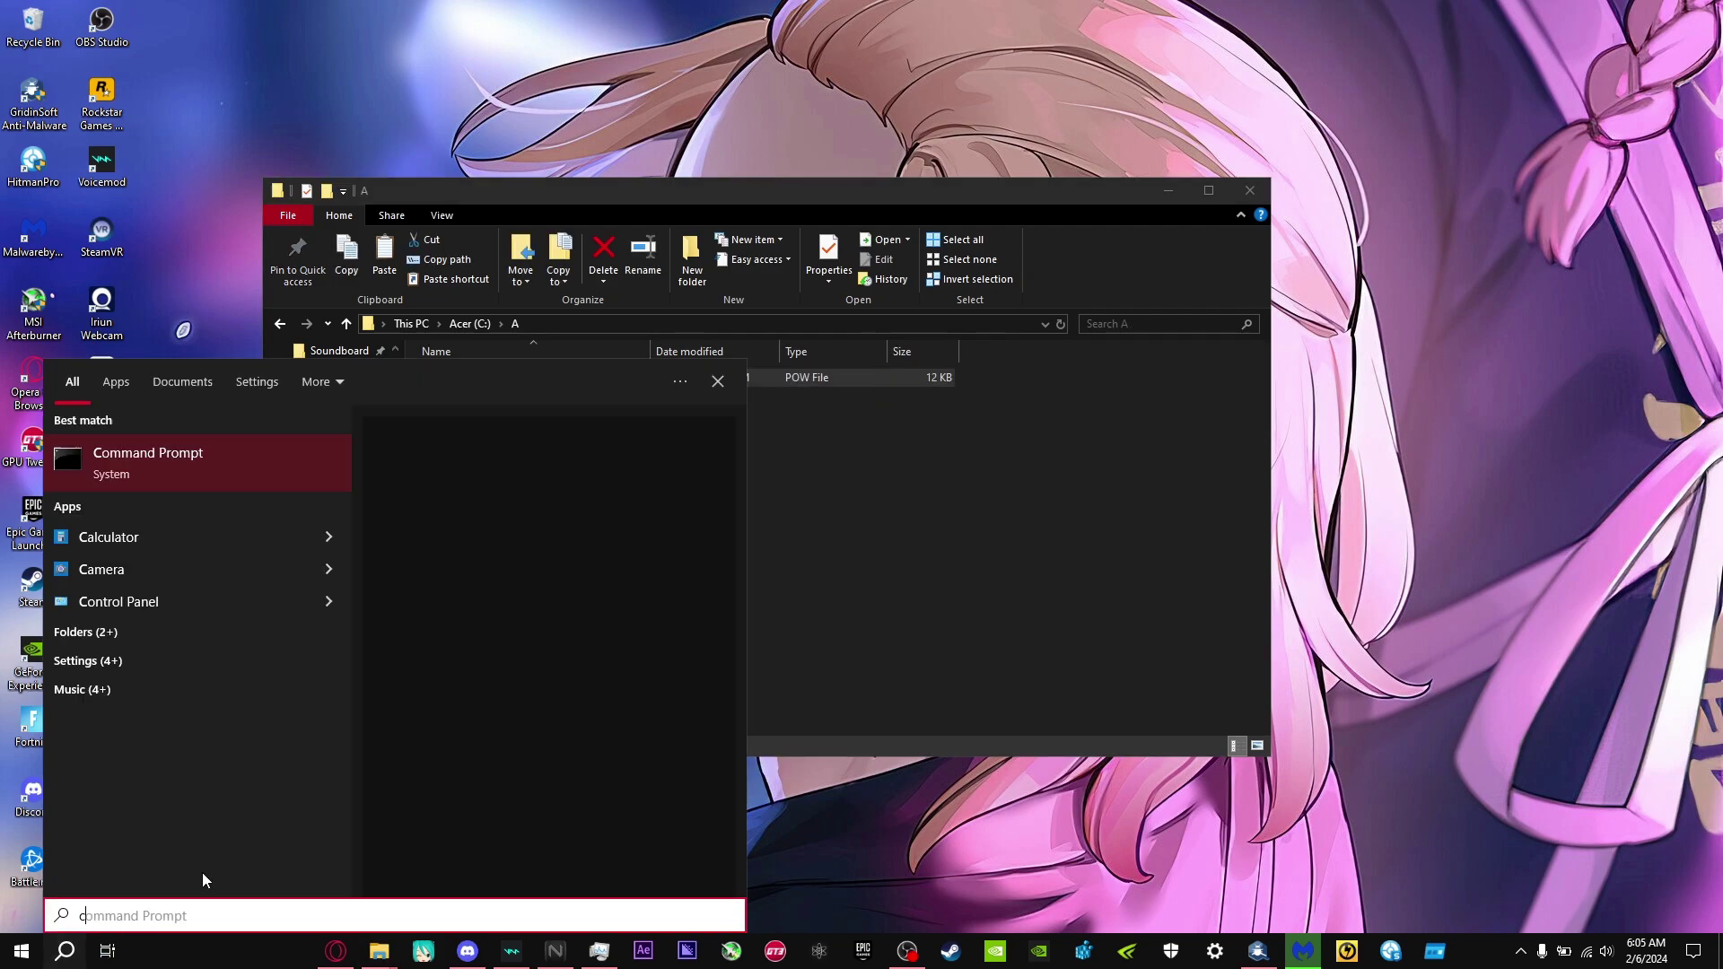
pyautogui.click(433, 634)
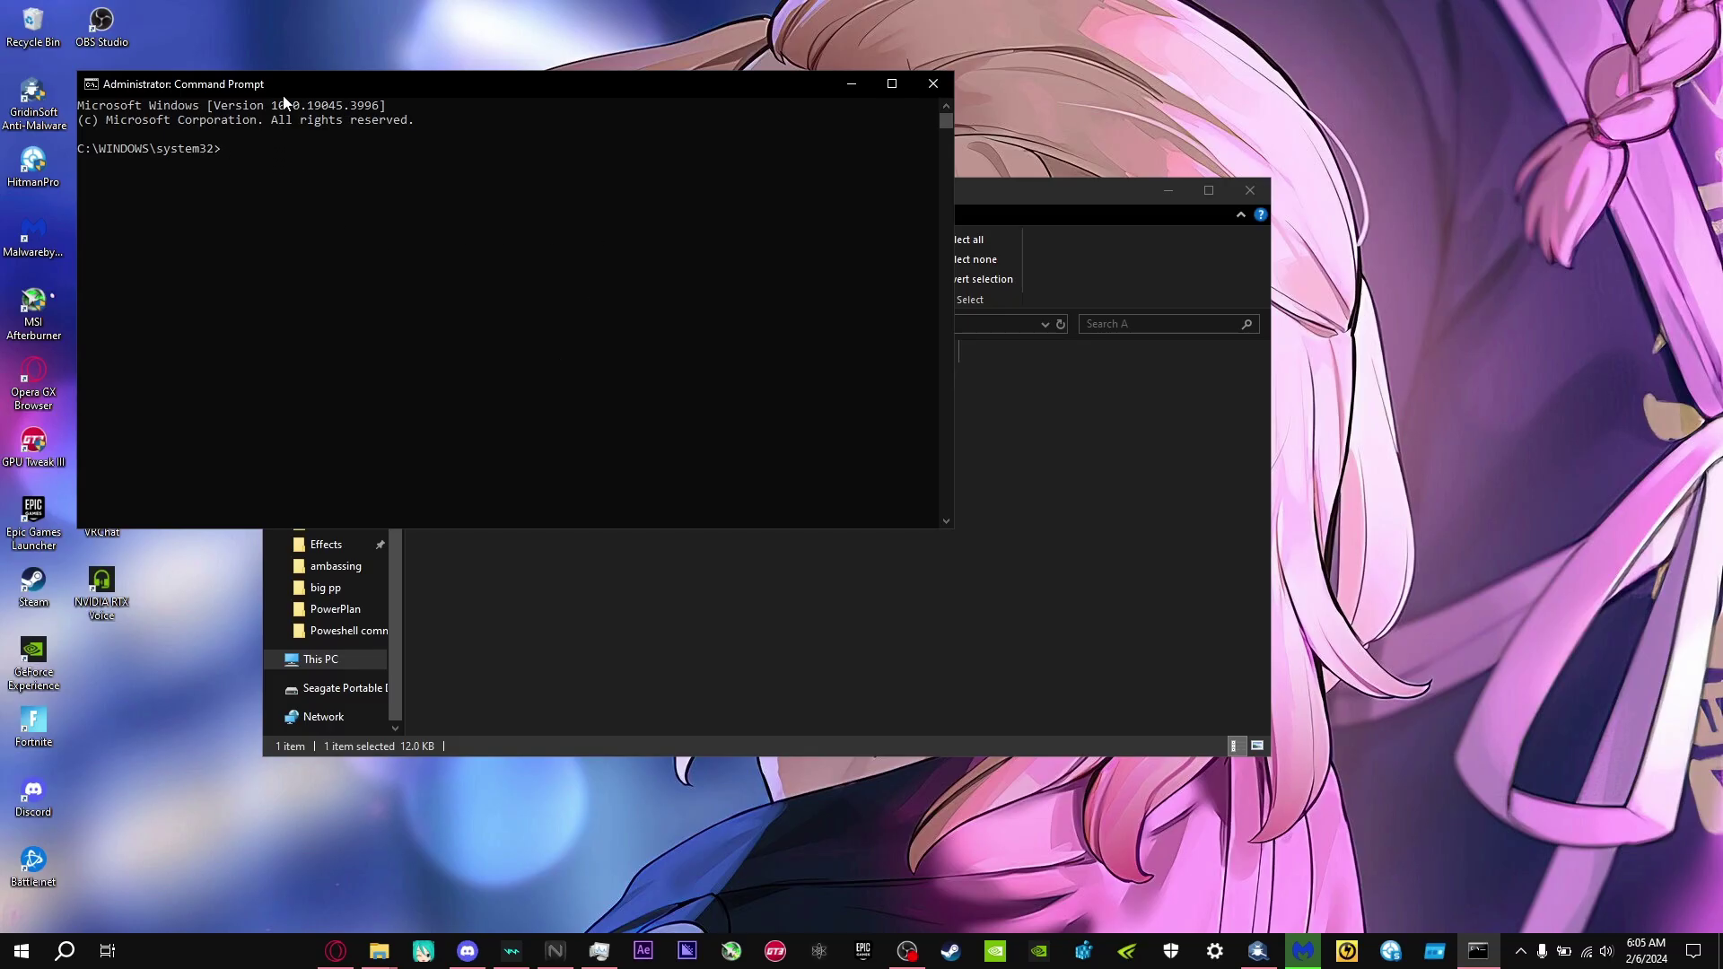
pyautogui.moveTo(282, 97); pyautogui.dragTo(417, 112)
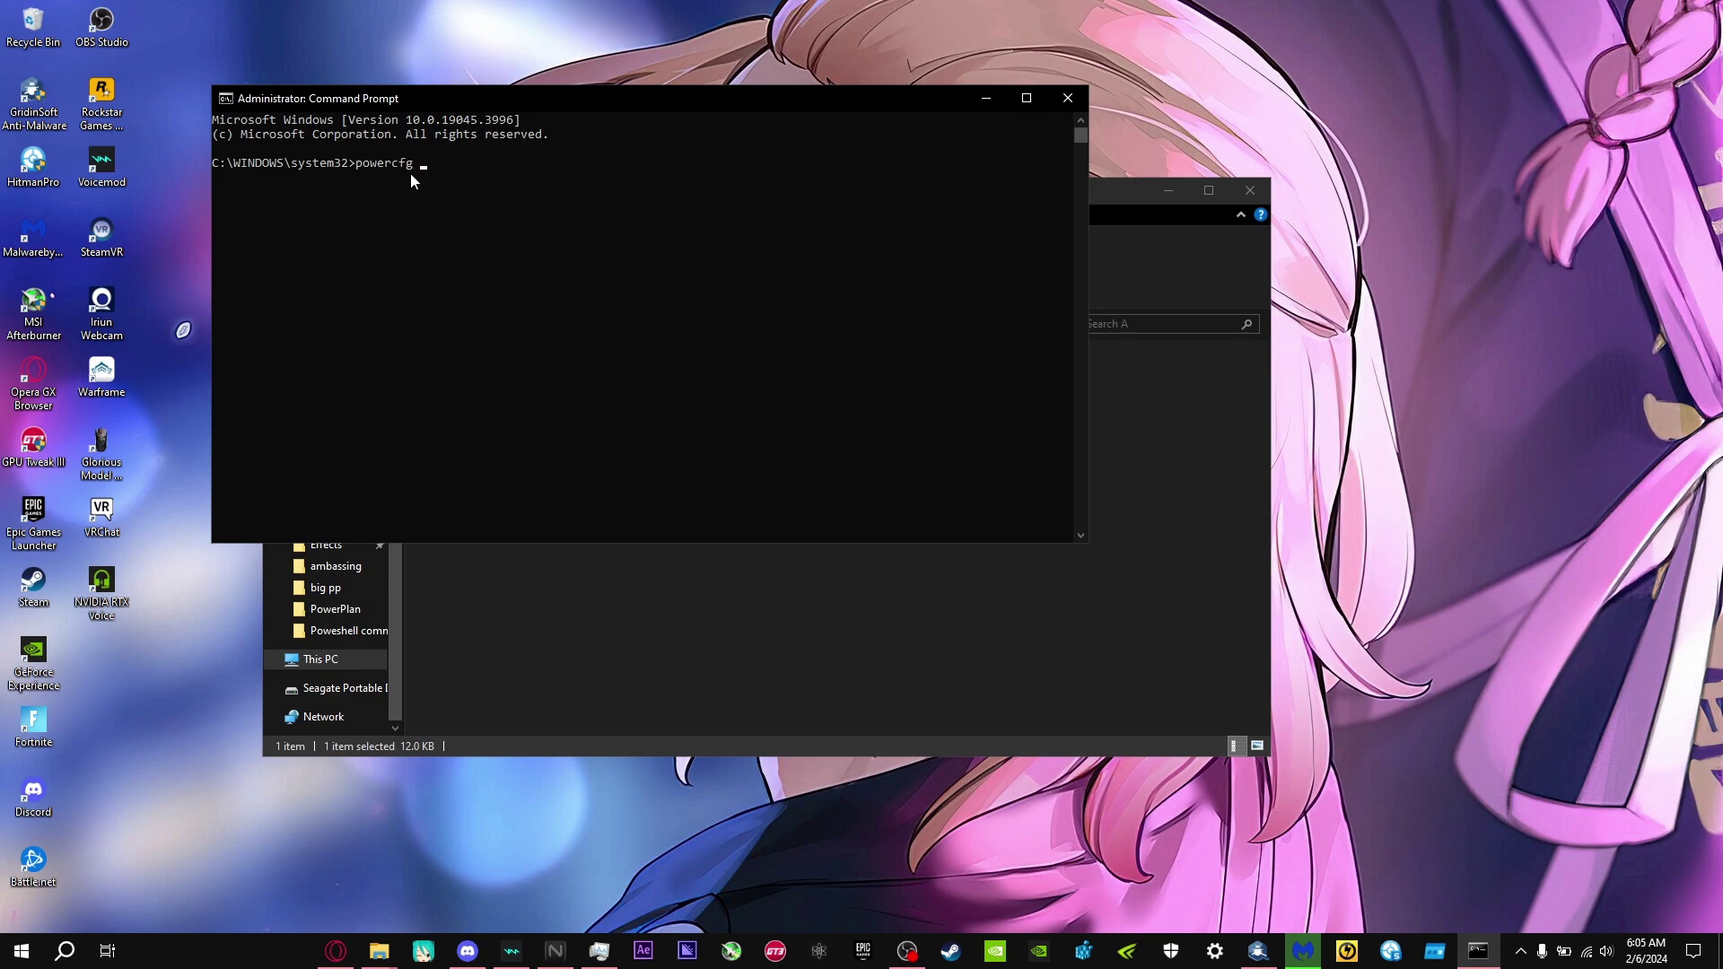
# - Import the power plan by running powercfg -import c:/A/Performance.pow, and open the Windows Power Options
pyautogui.write('port')
pyautogui.write('c:?')
pyautogui.press('BackSpace')
pyautogui.write('/A/')
pyautogui.moveTo(633, 106); pyautogui.dragTo(793, 568)
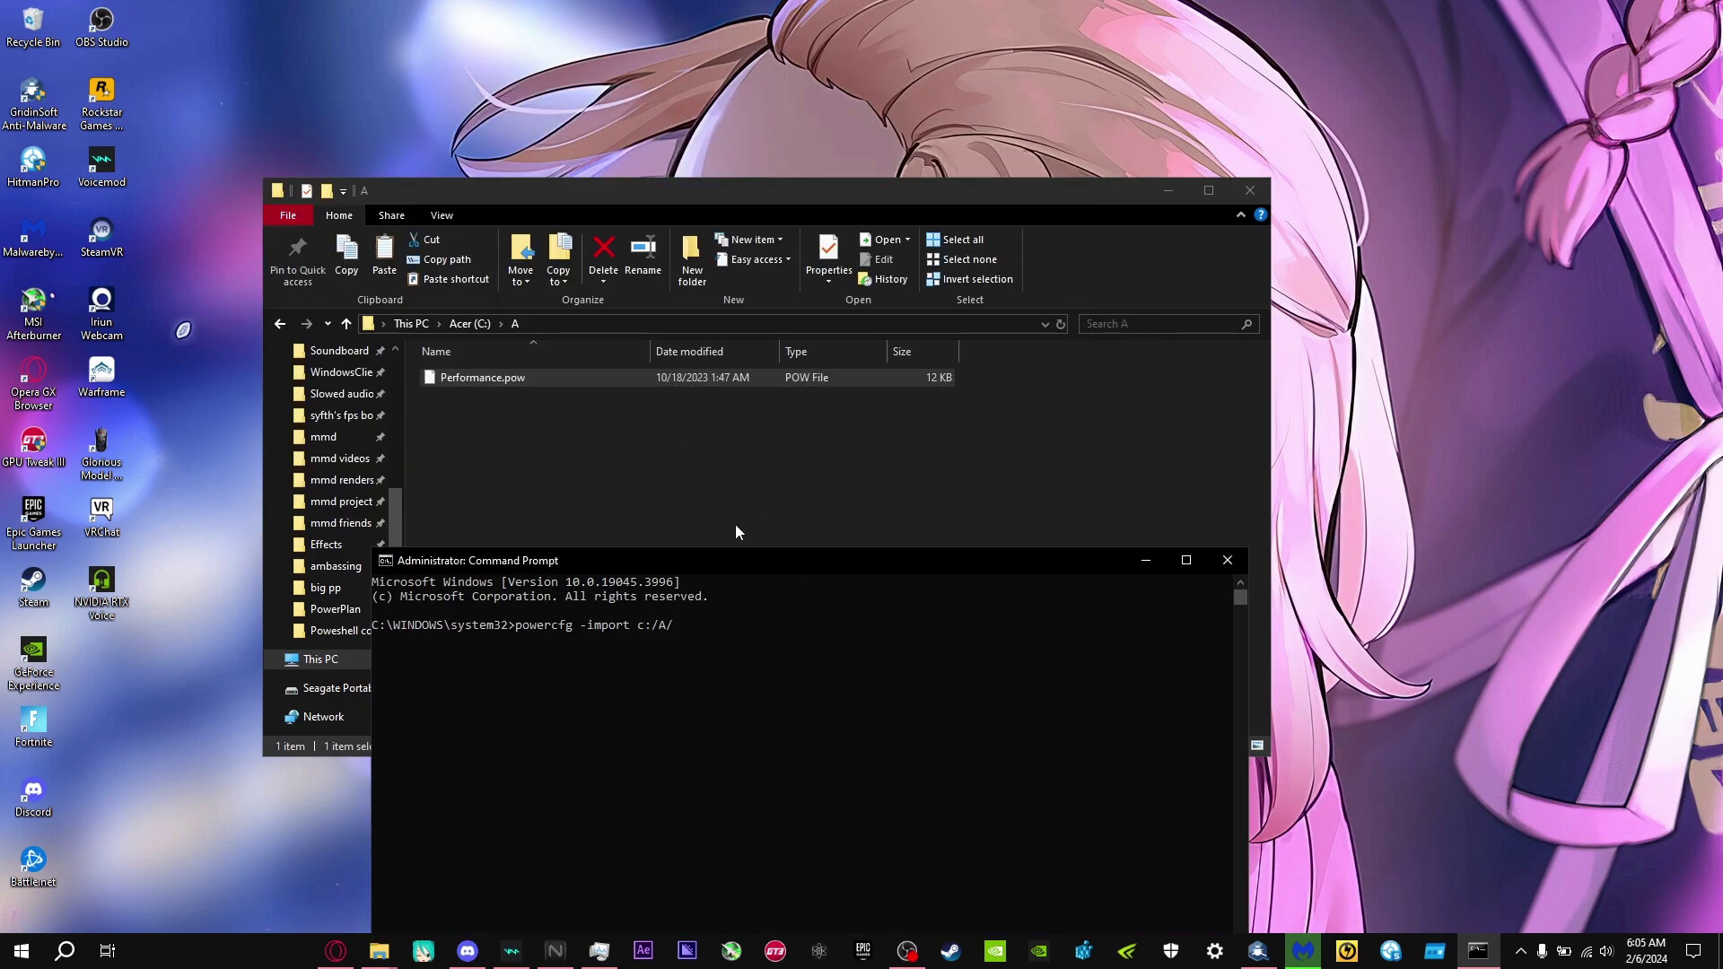
pyautogui.write('Performance.pow')
pyautogui.press('Return')
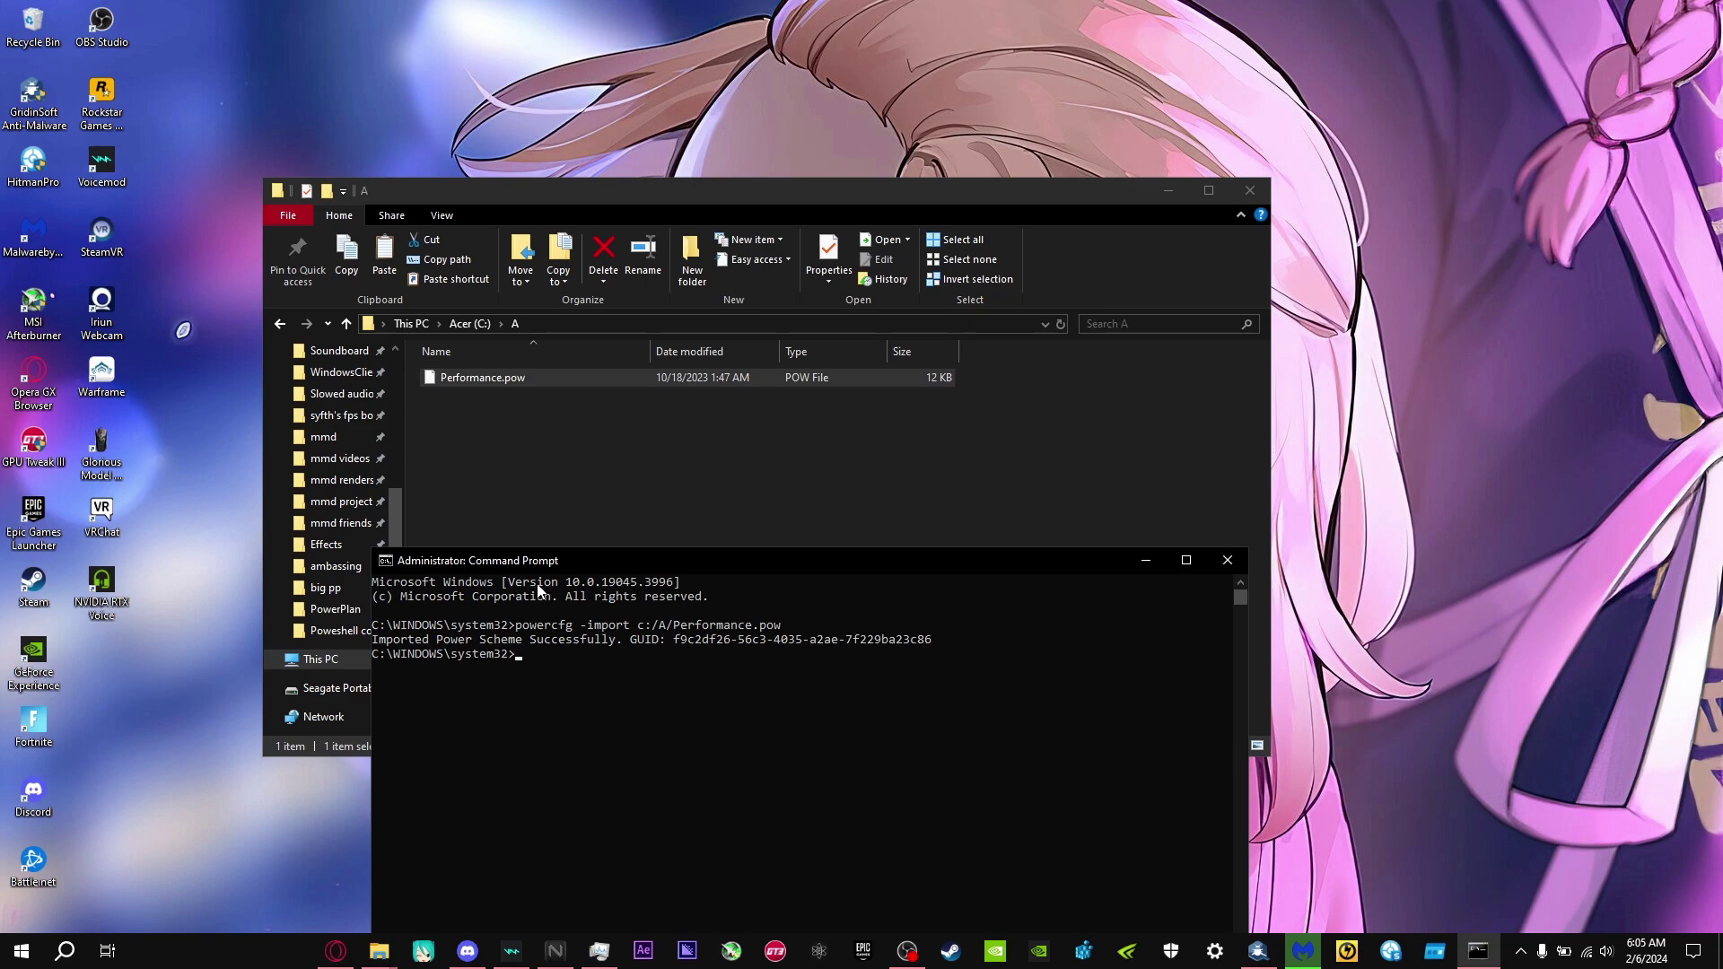
pyautogui.rightClick(1563, 951)
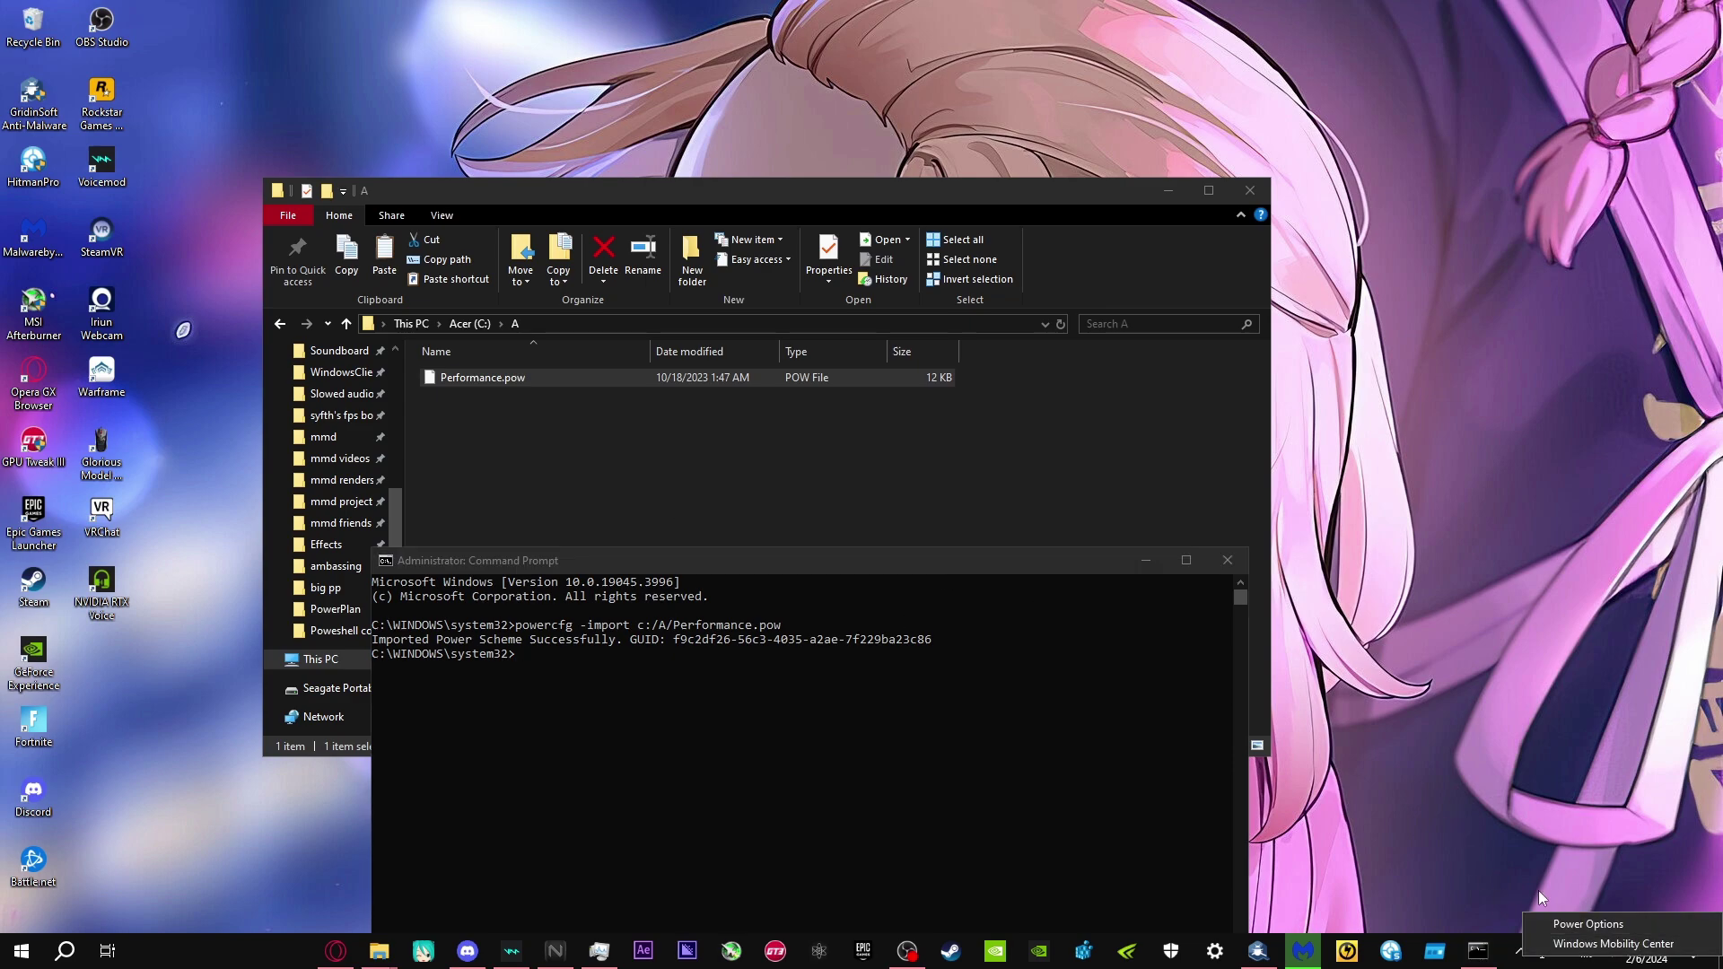
pyautogui.click(1558, 919)
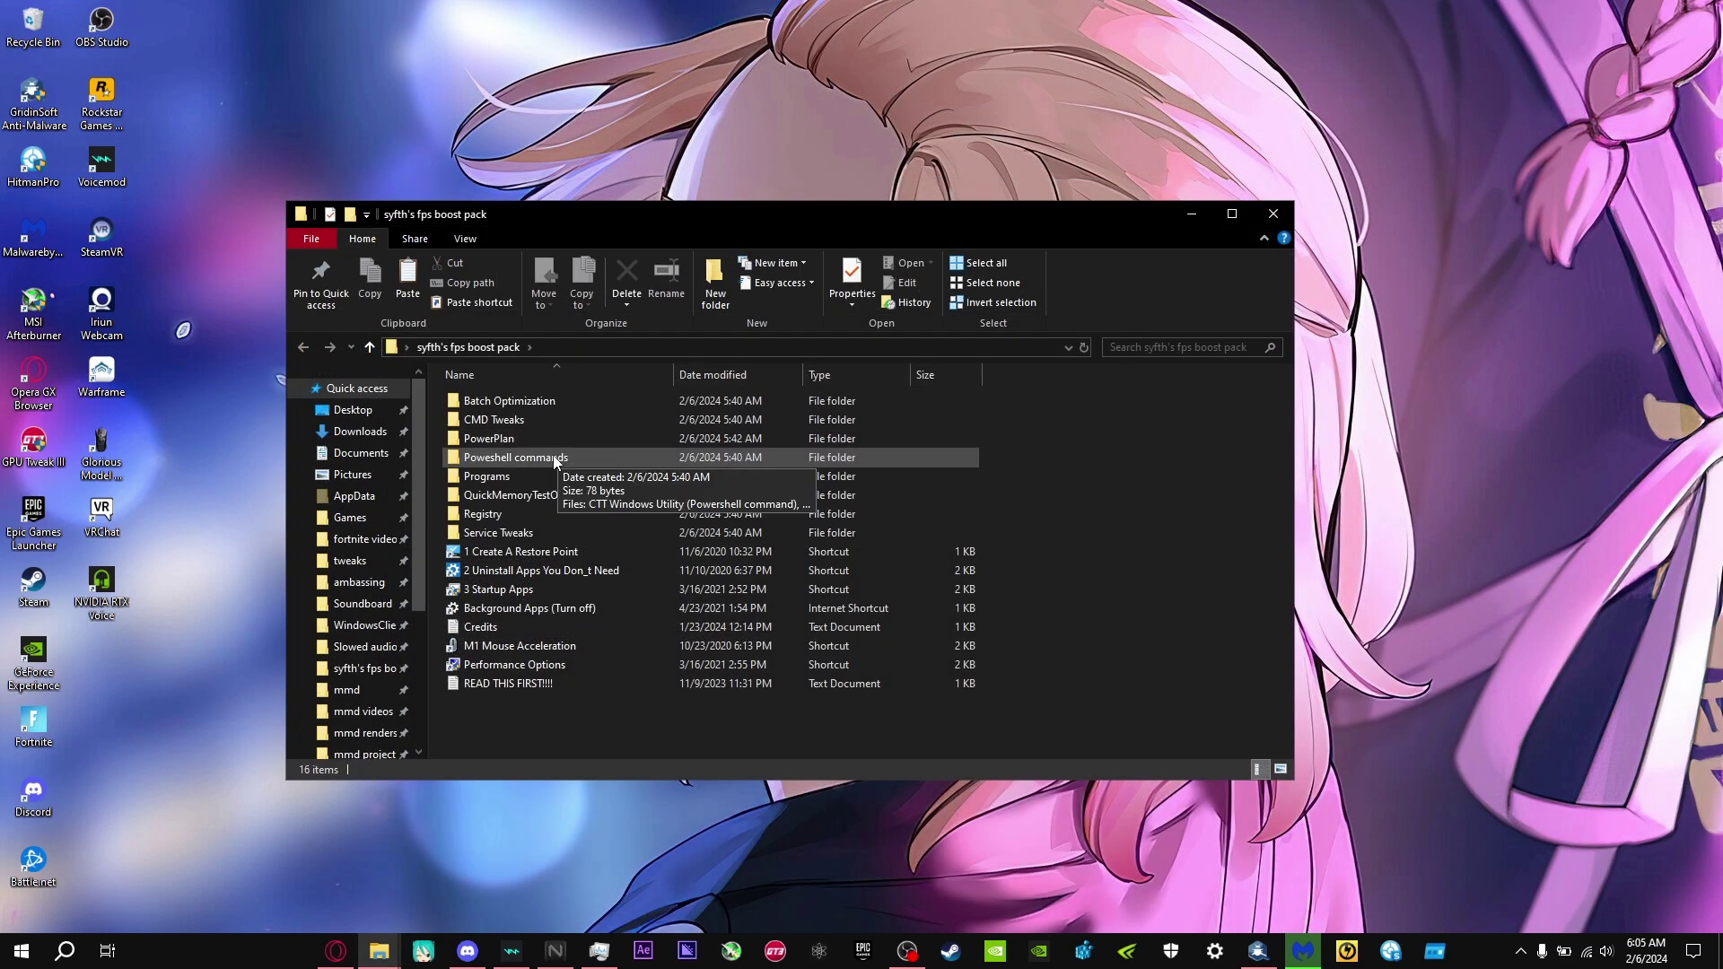
# - Open the CTT Windows Utility text file in the Poweshell commands folder and select its whole command for copying
pyautogui.doubleClick(549, 461)
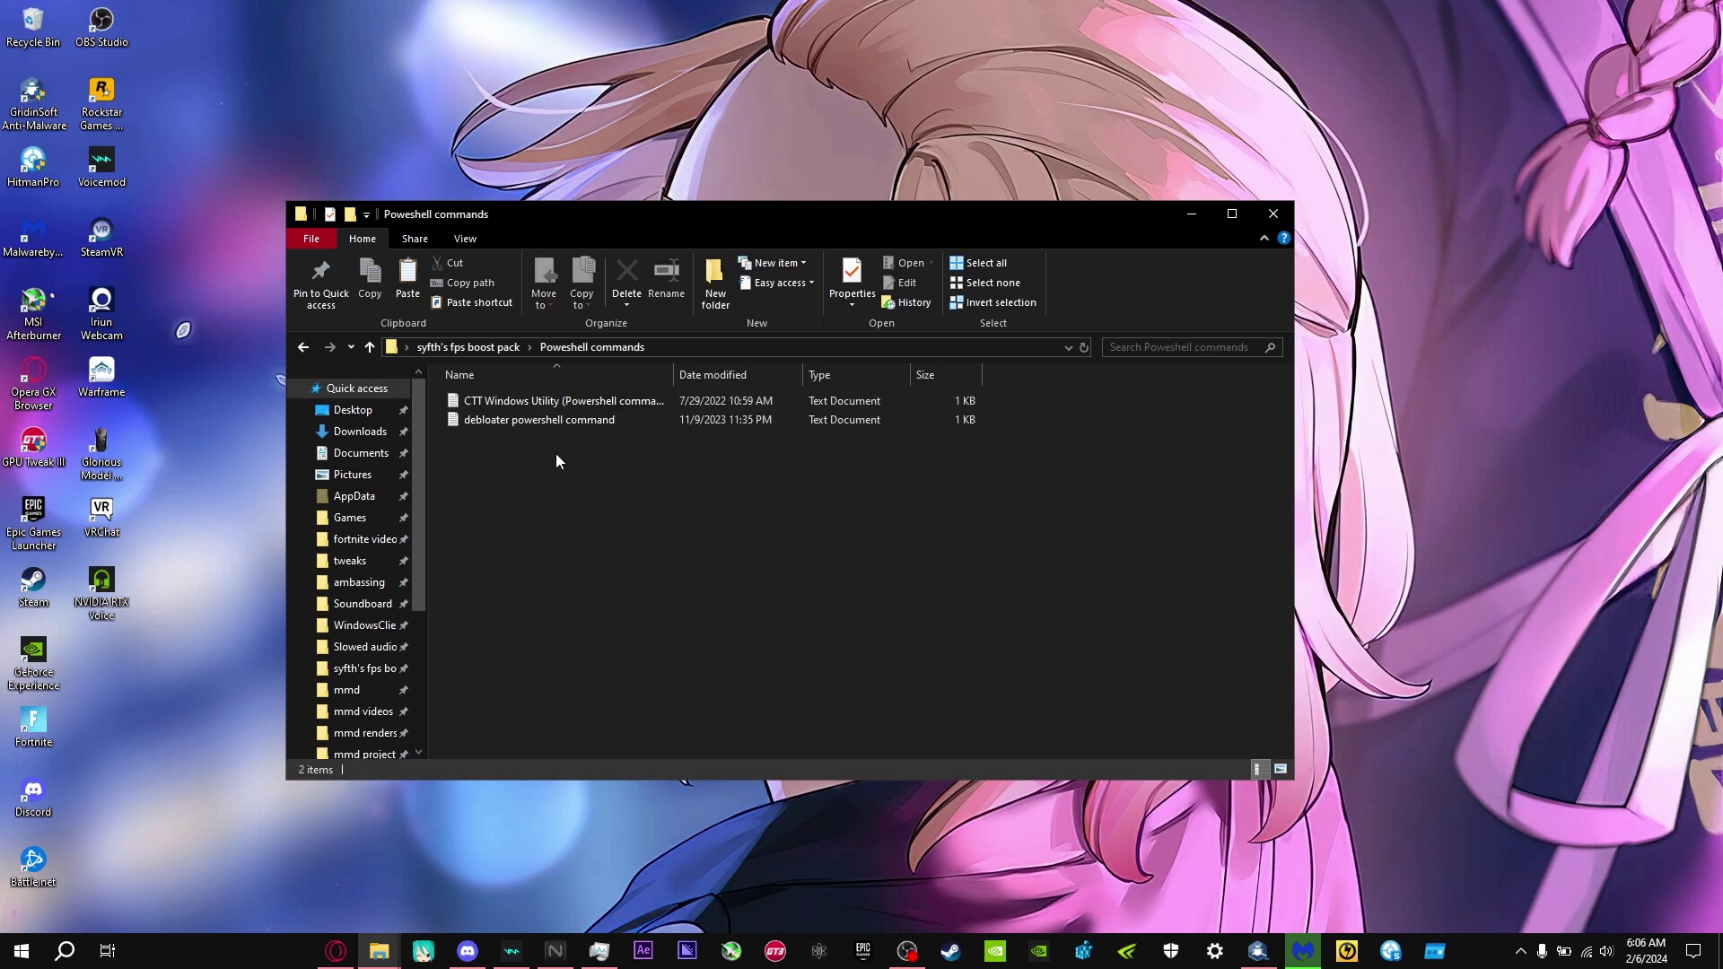
pyautogui.doubleClick(562, 400)
pyautogui.moveTo(504, 294); pyautogui.dragTo(153, 296)
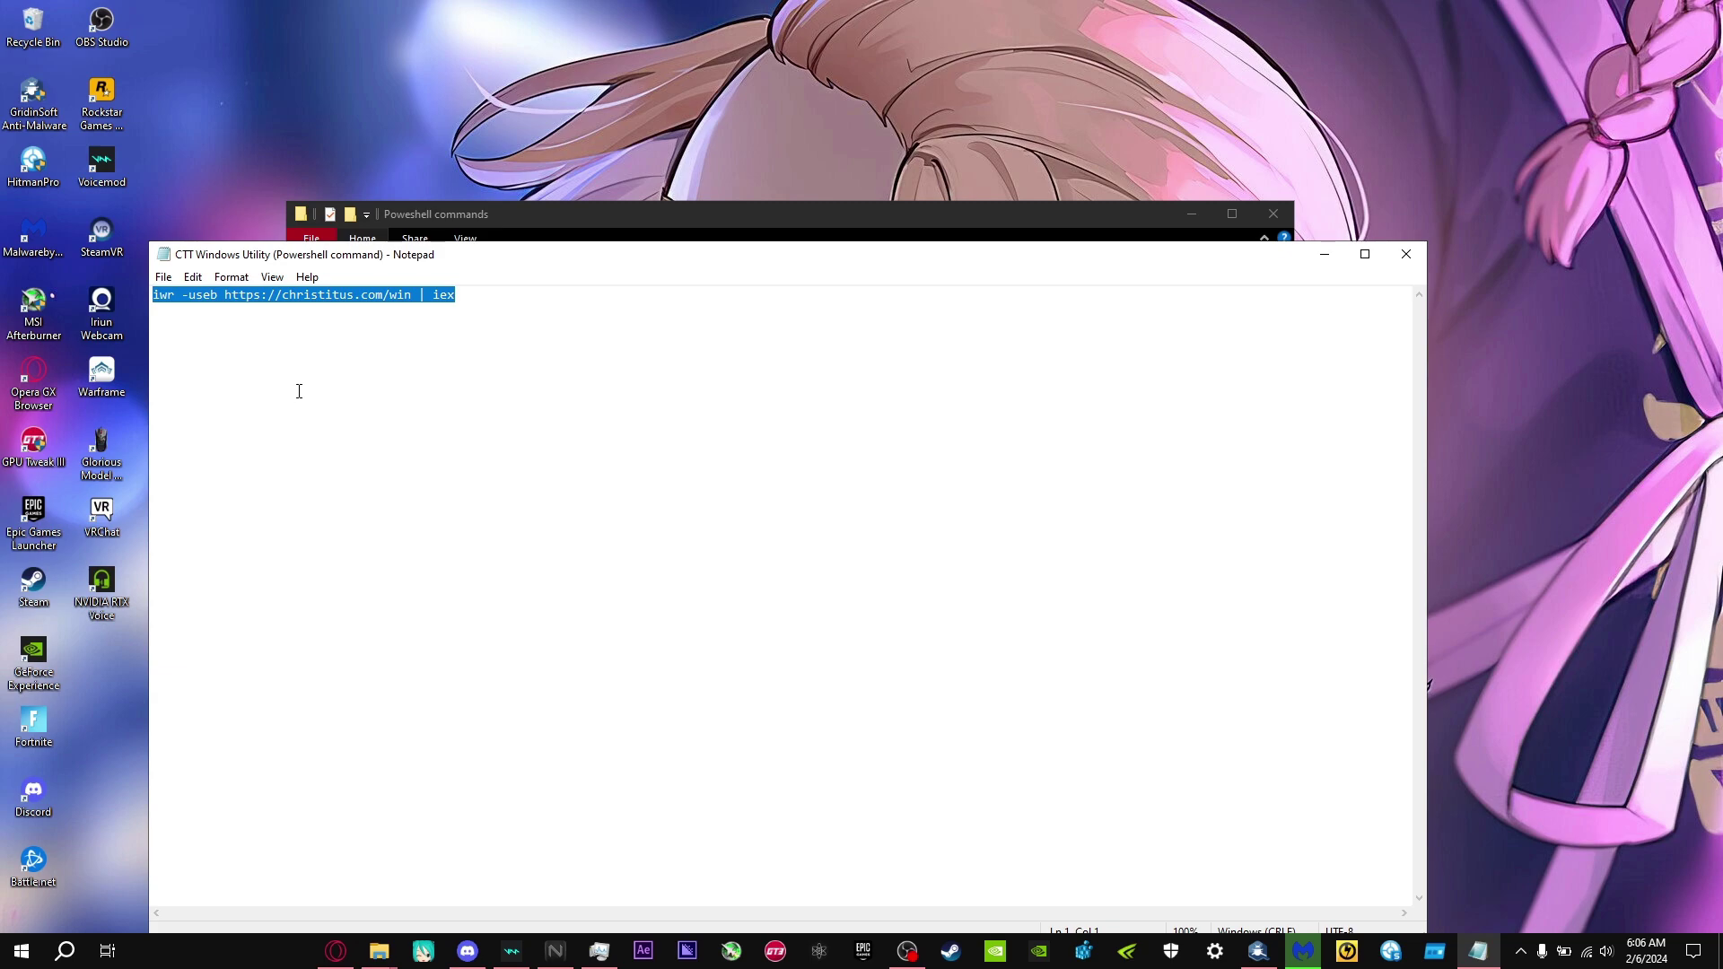
pyautogui.click(64, 950)
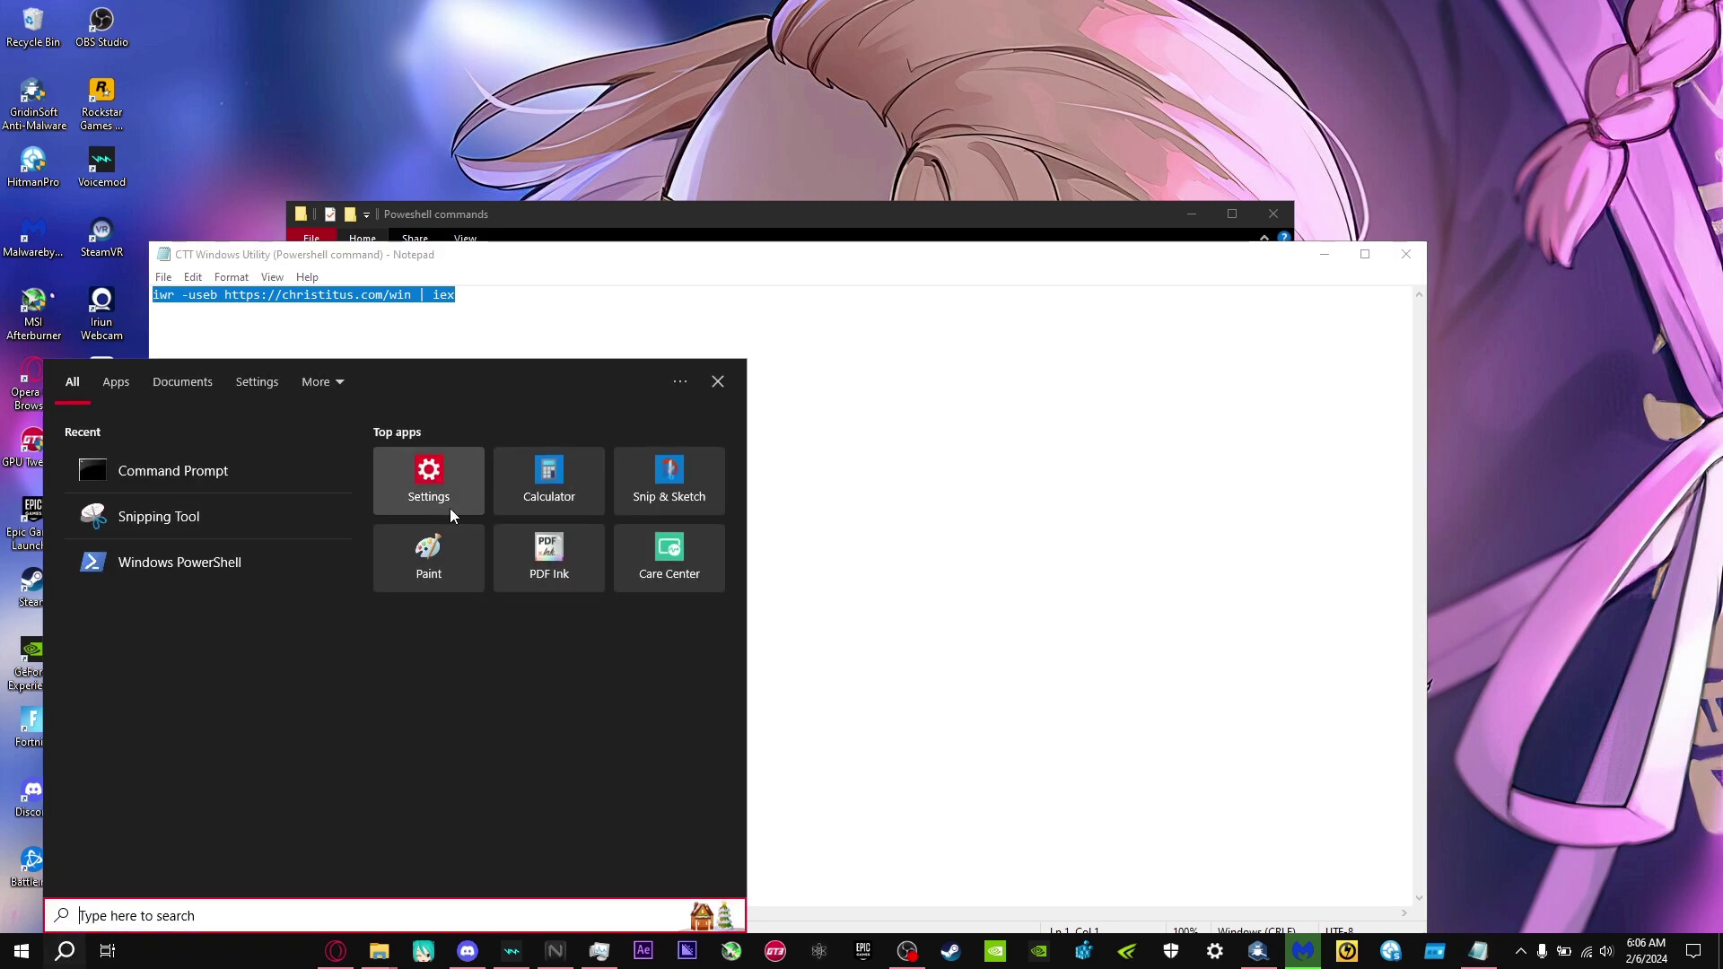
pyautogui.write('powe')
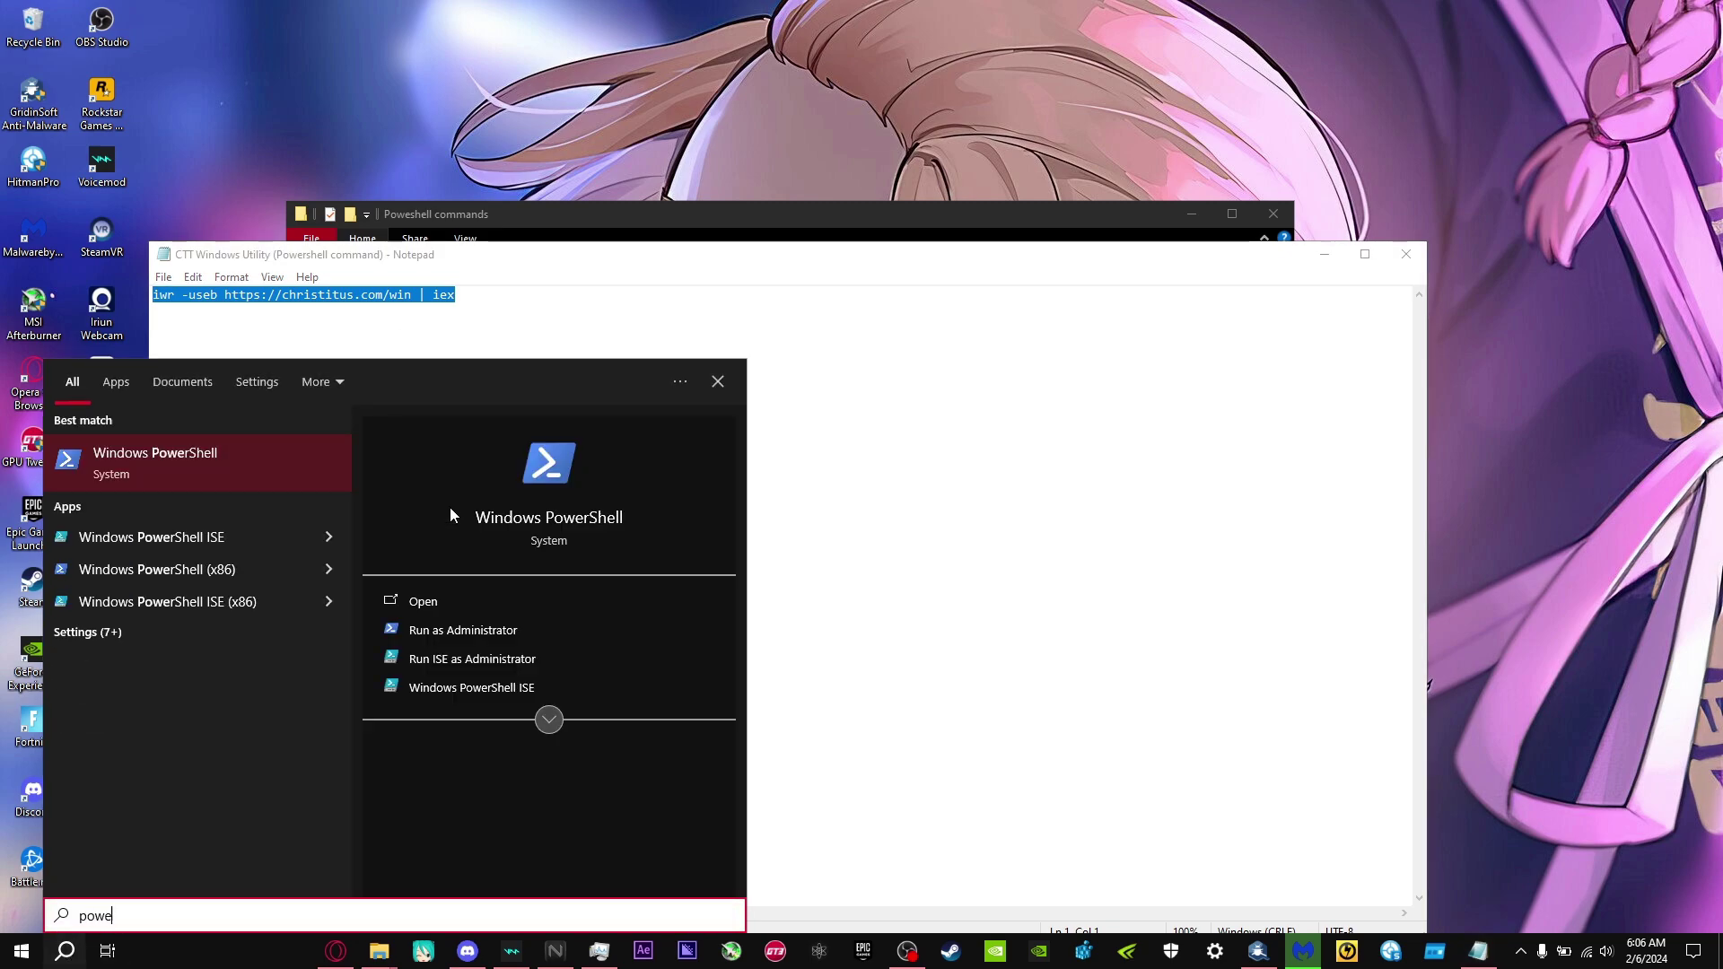
pyautogui.click(529, 630)
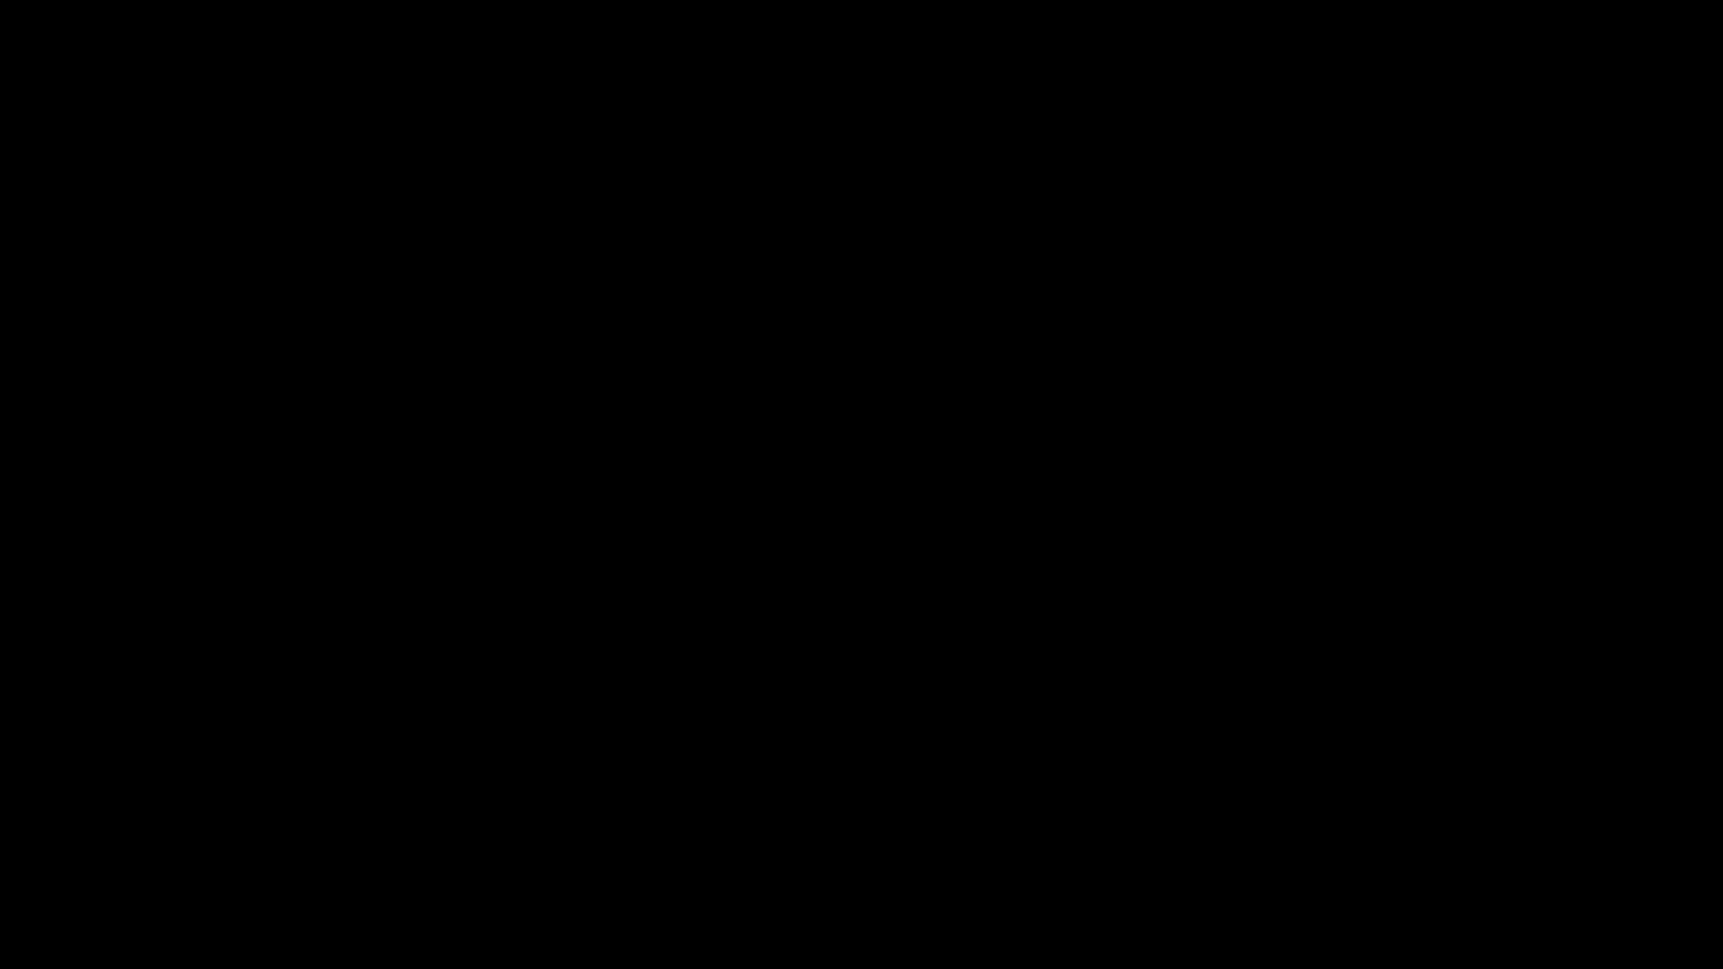
pyautogui.click(637, 510)
pyautogui.hotkey('ctrl', 'v')
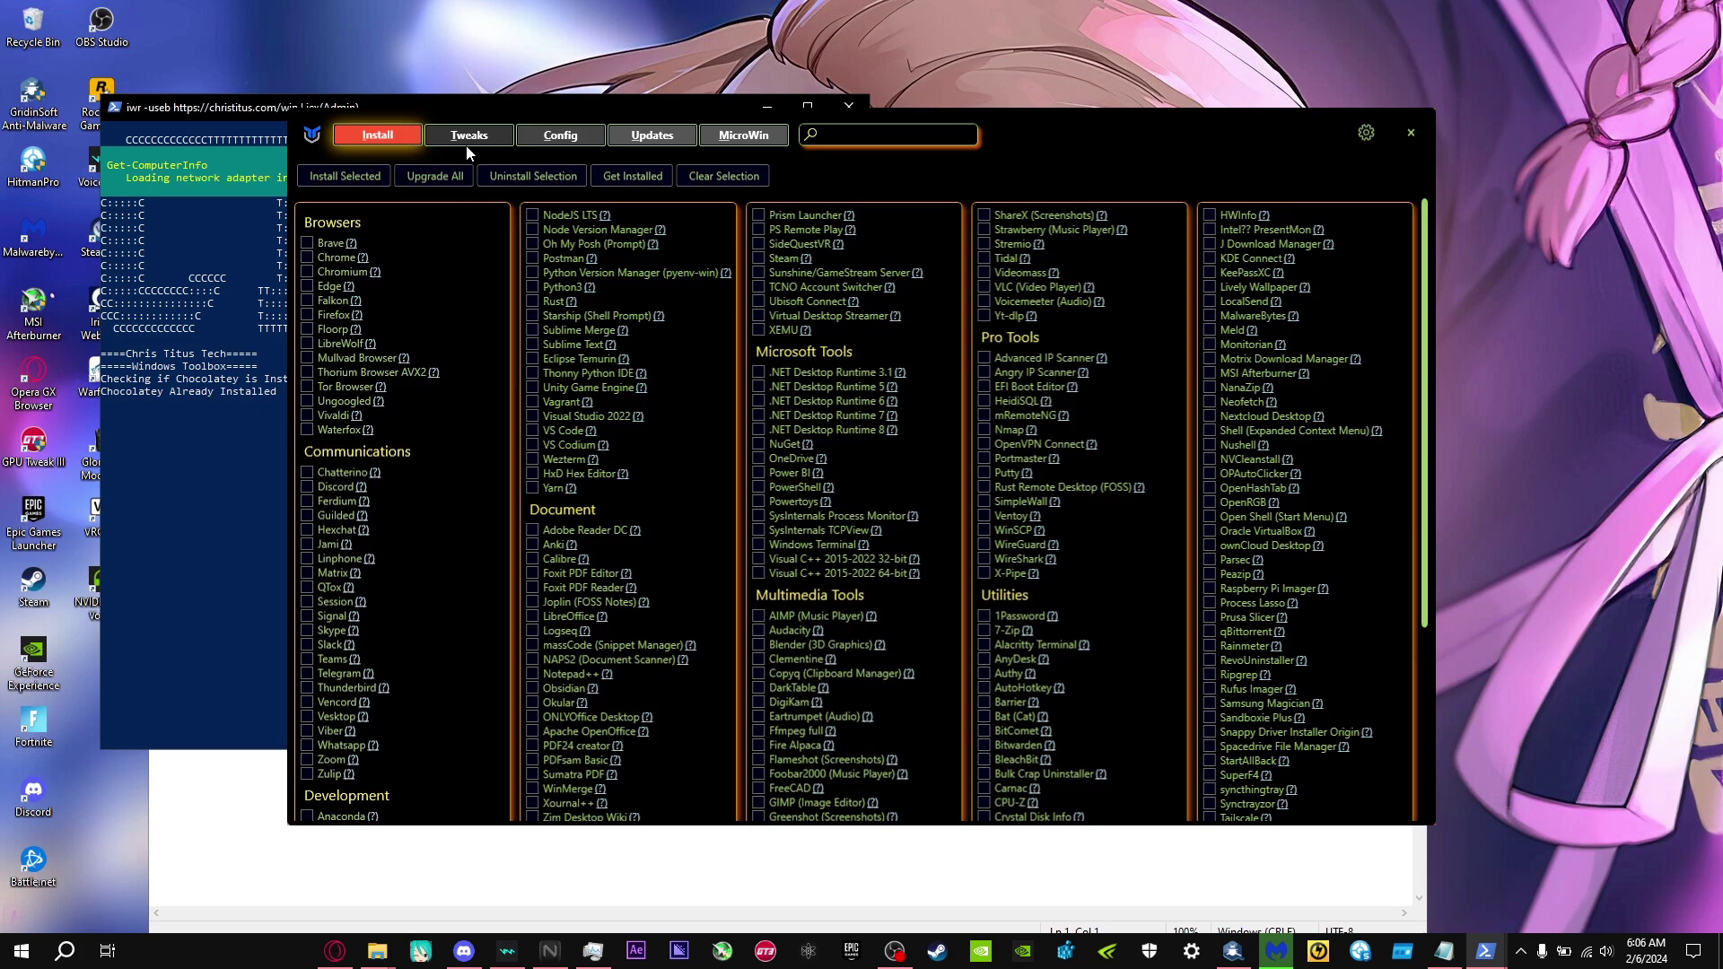
# - Show the utility's Tweaks and apply the recommended Desktop selection
pyautogui.click(465, 137)
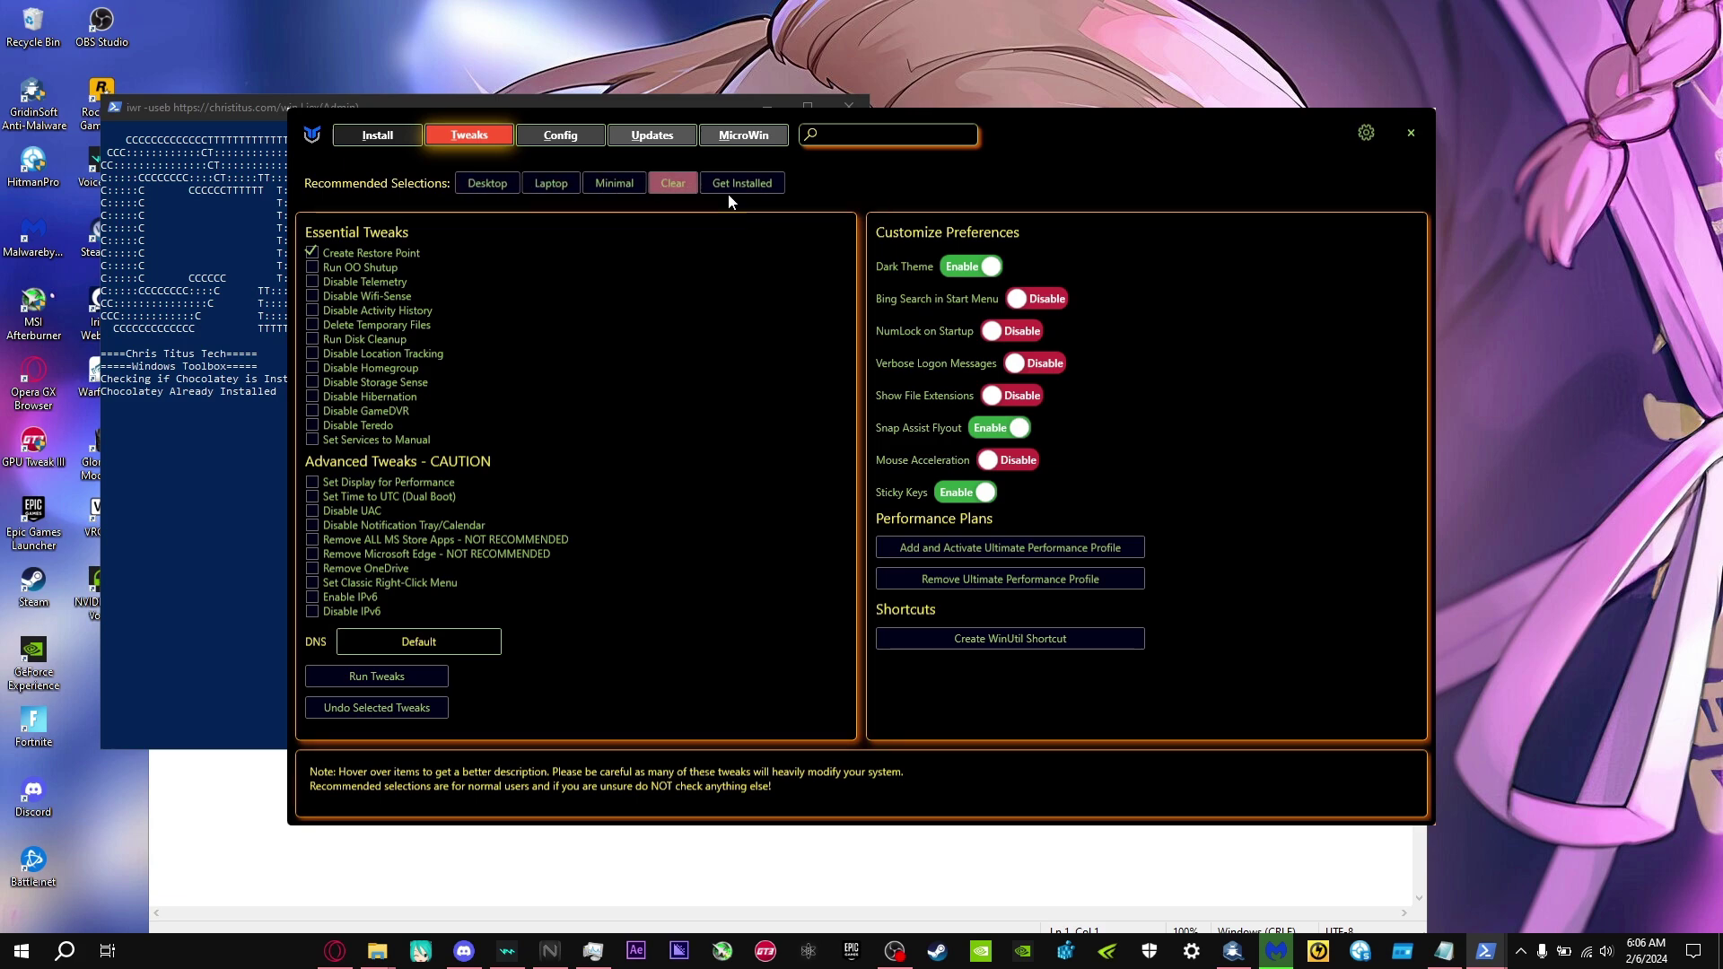
pyautogui.click(492, 184)
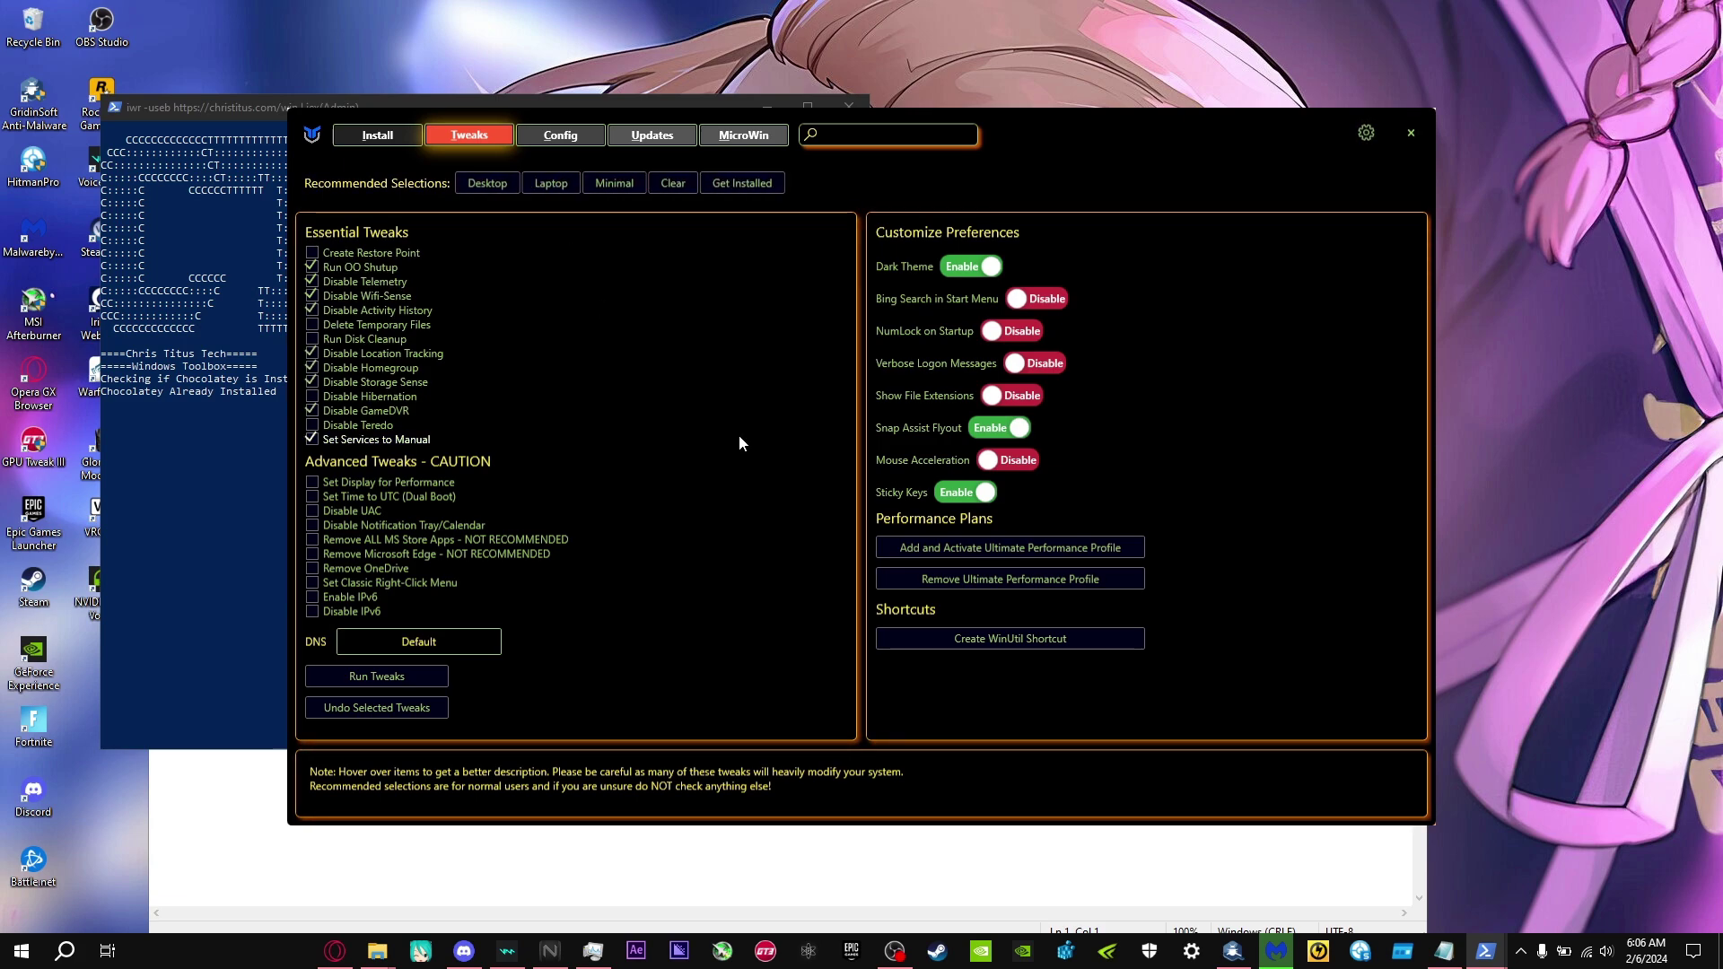
pyautogui.moveTo(389, 400)
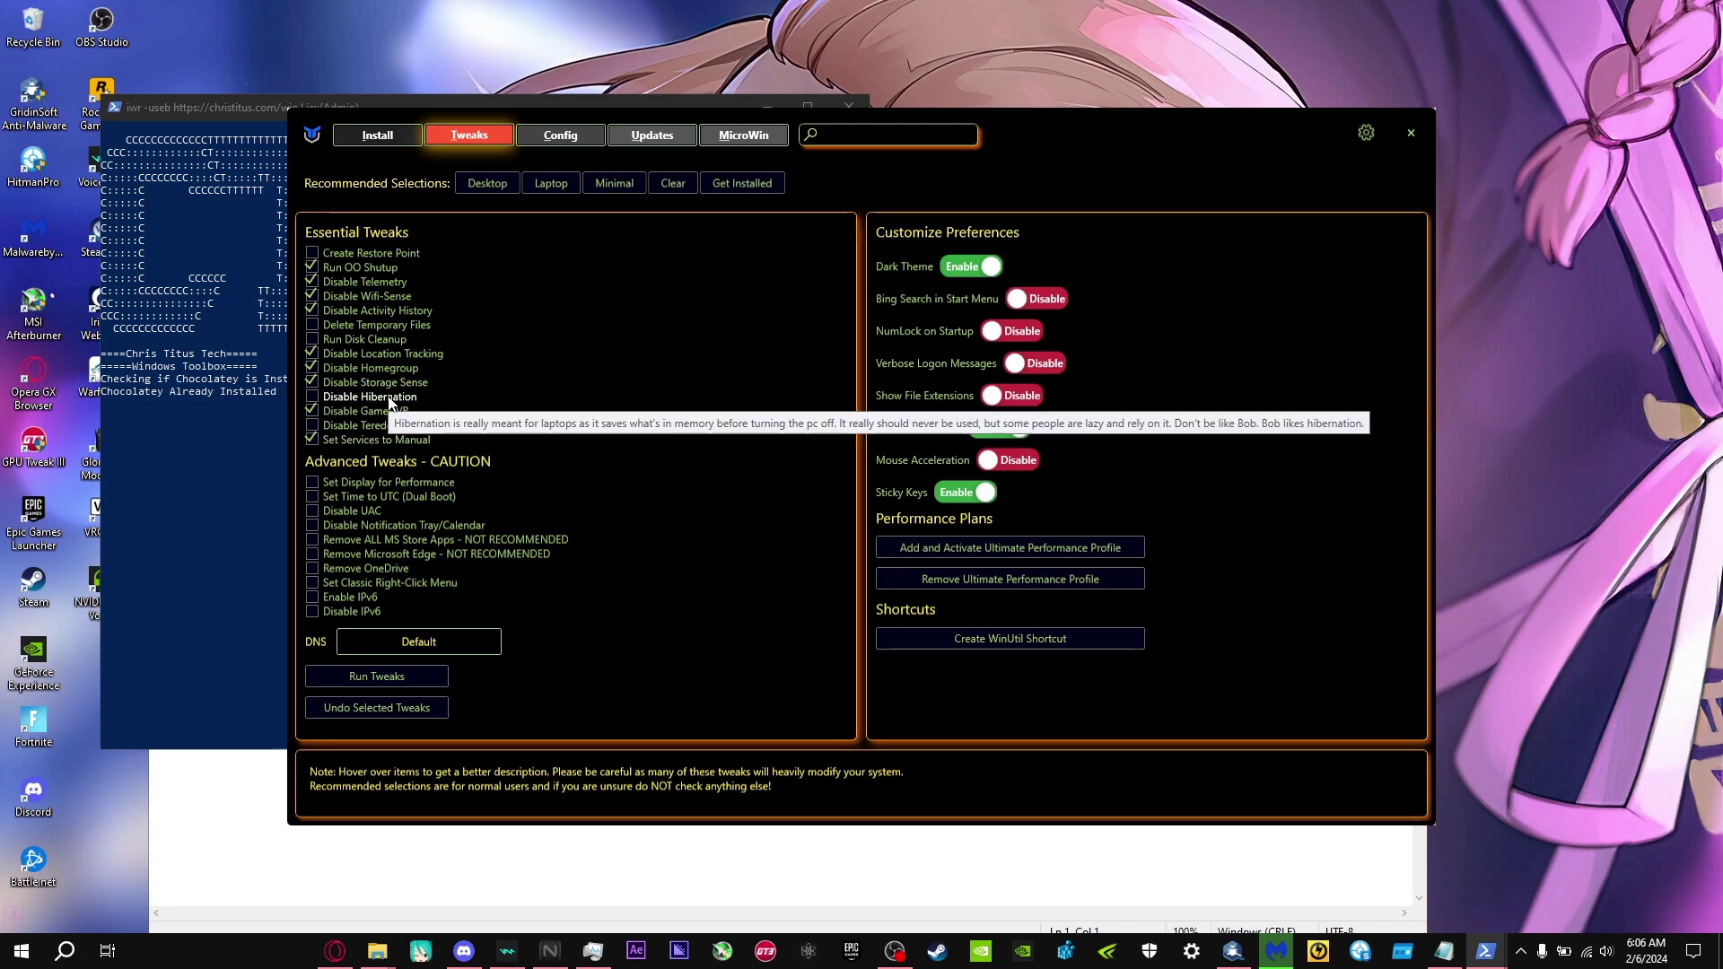
# - Select the Disable Hibernation, Disable Teredo, Delete Temporary Files, Remove Microsoft Edge and Remove OneDrive tweaks
pyautogui.click(312, 396)
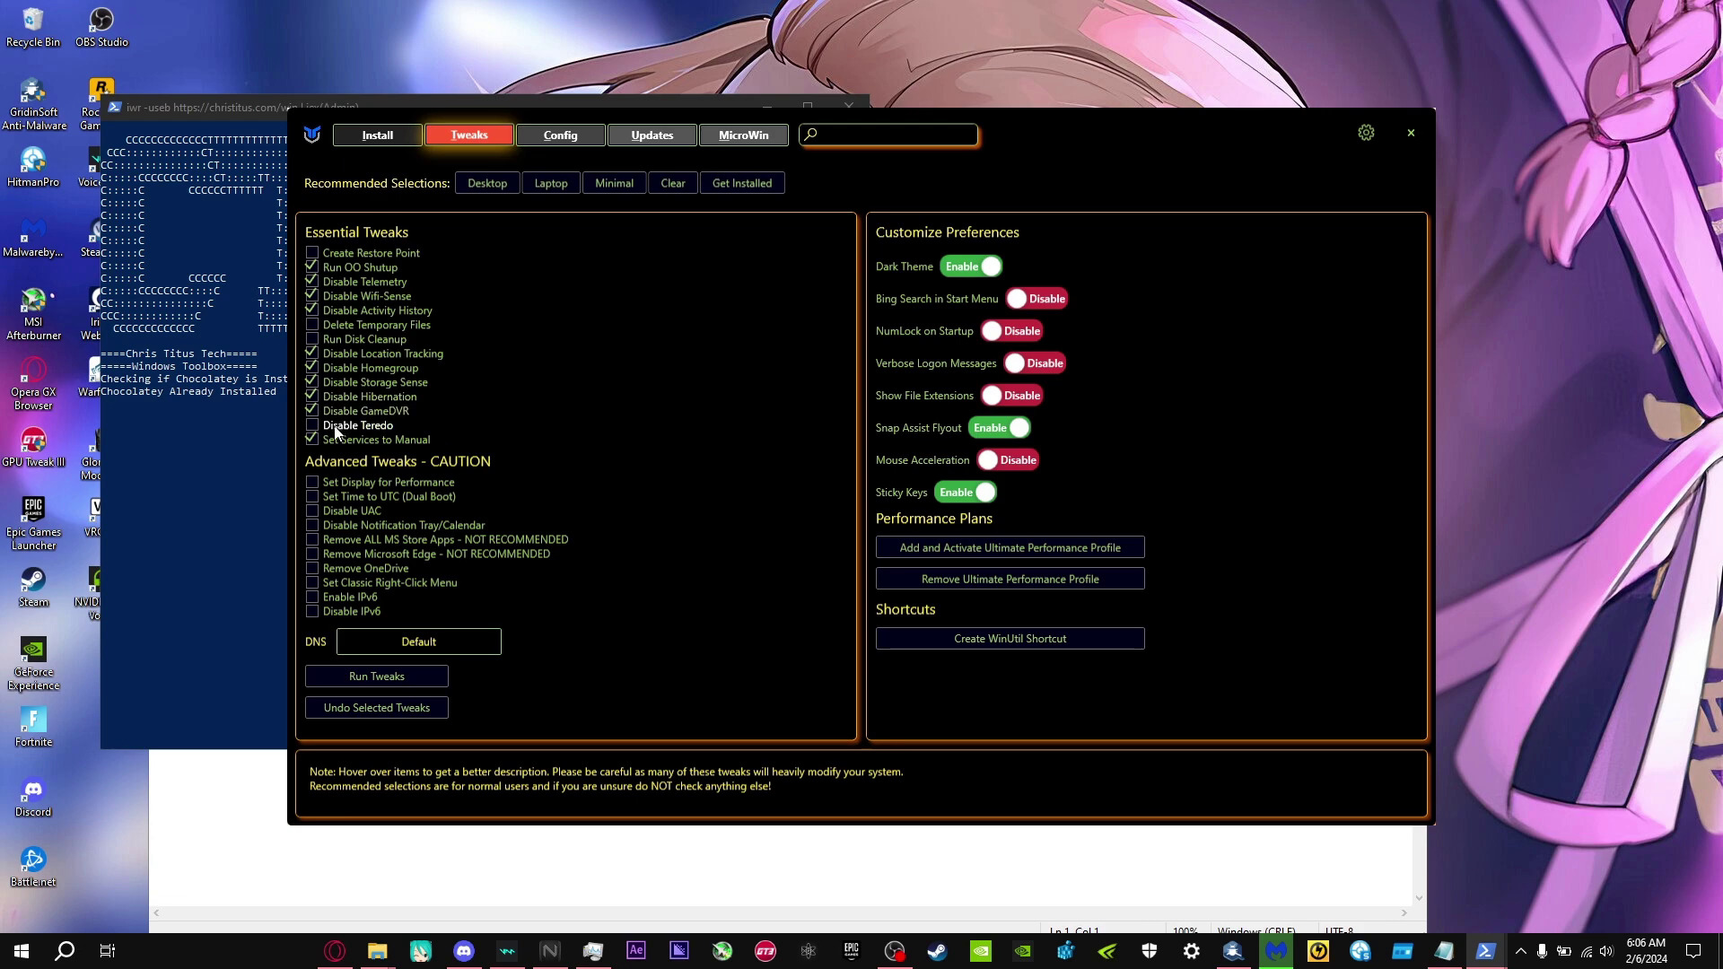
pyautogui.click(330, 428)
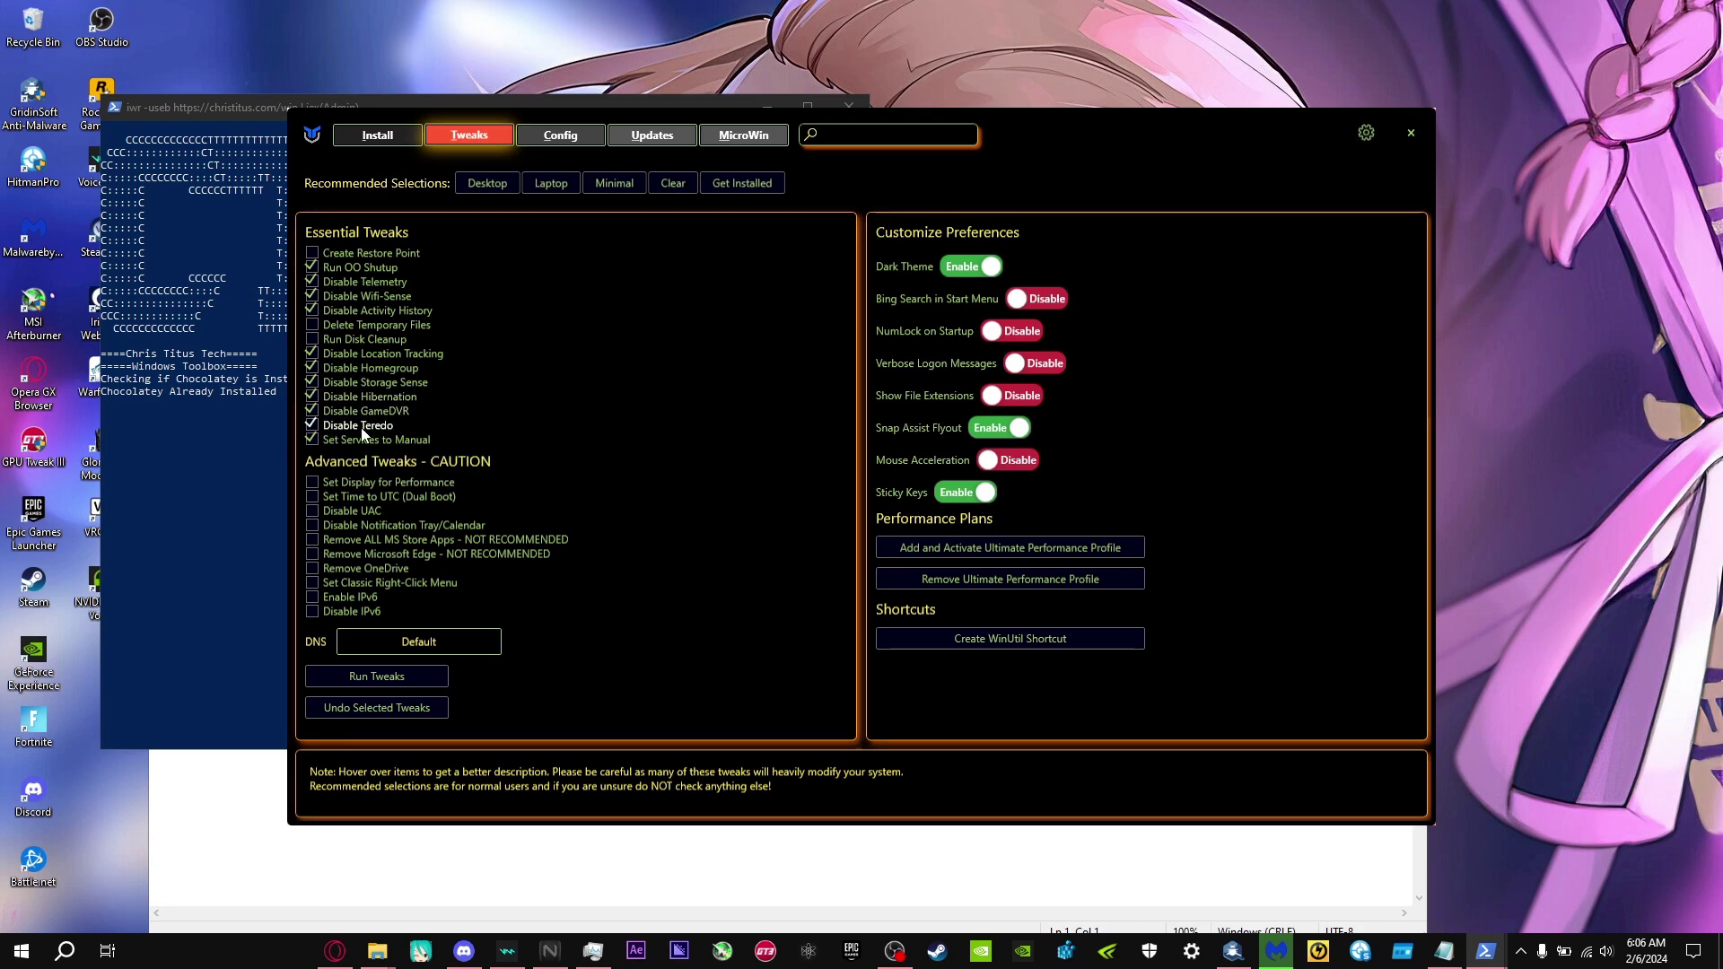
pyautogui.click(373, 324)
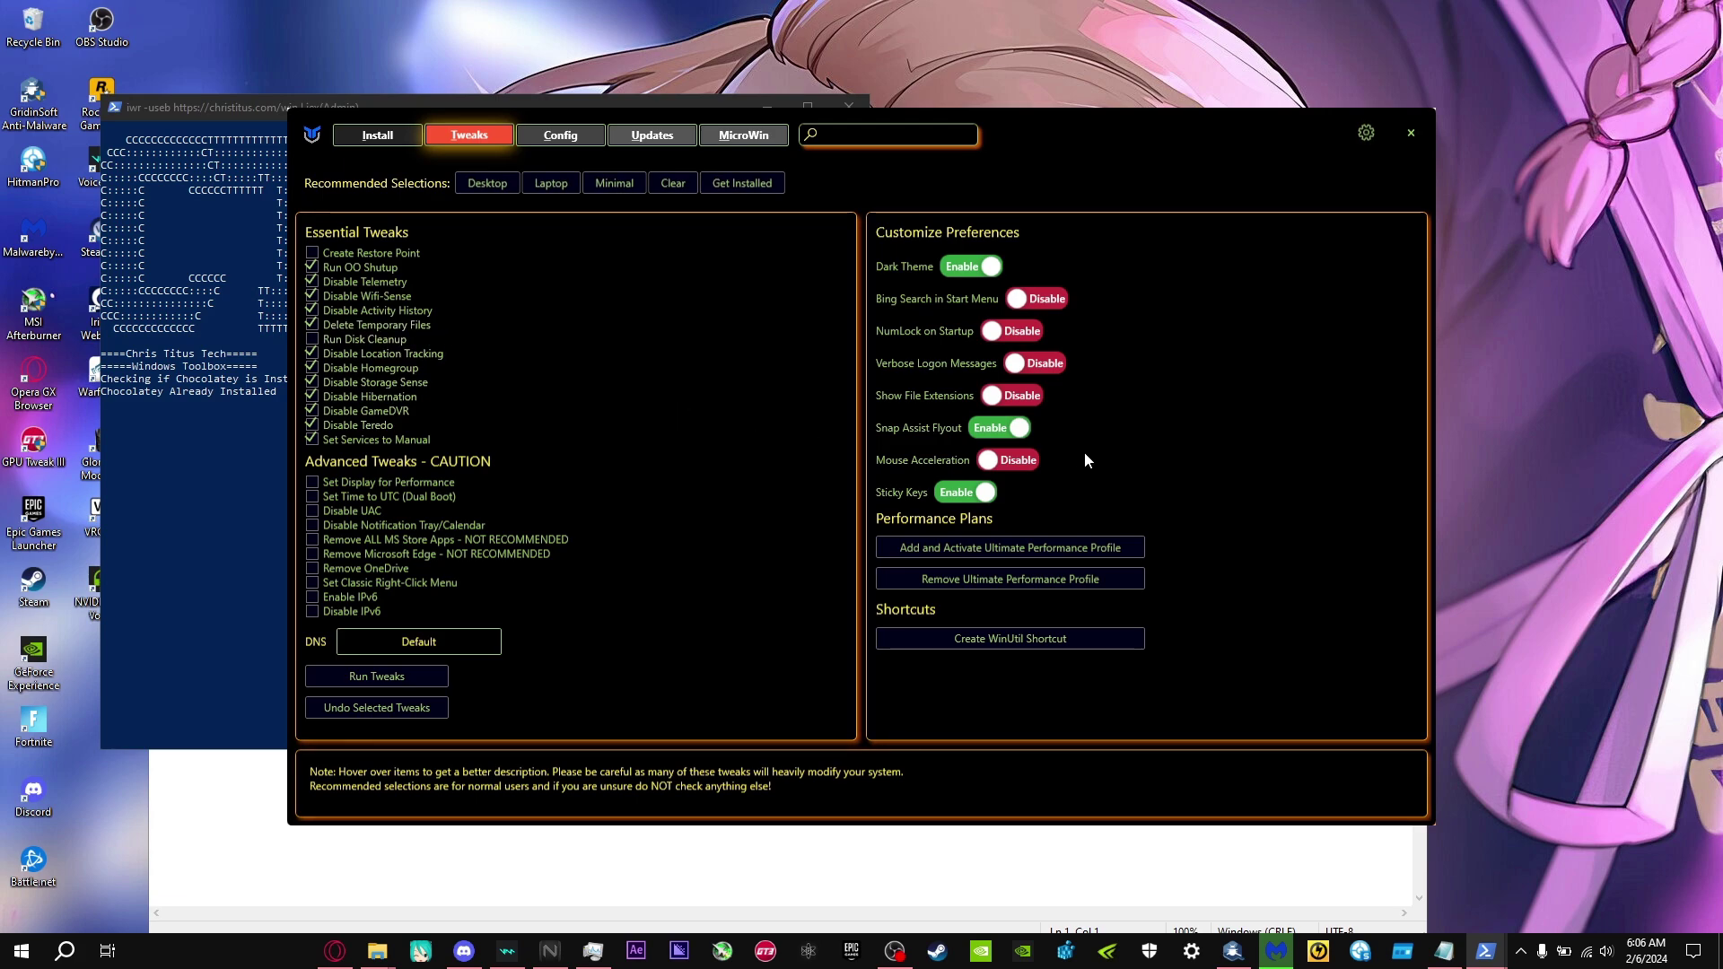
pyautogui.click(371, 558)
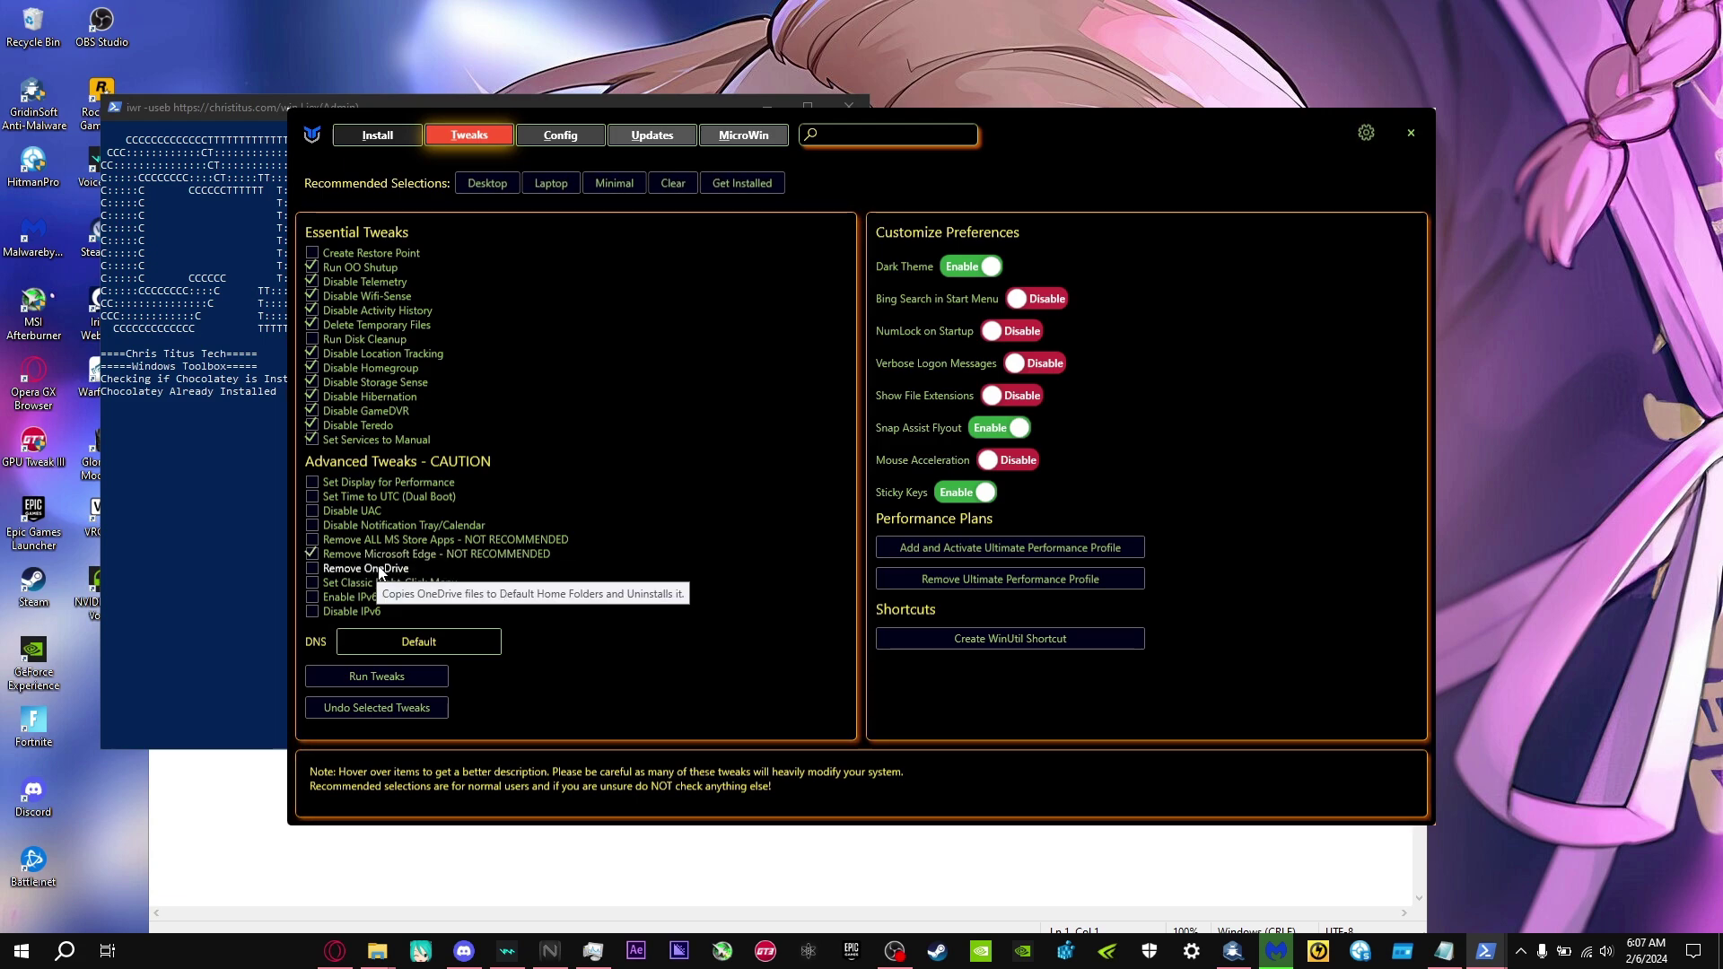
pyautogui.click(384, 572)
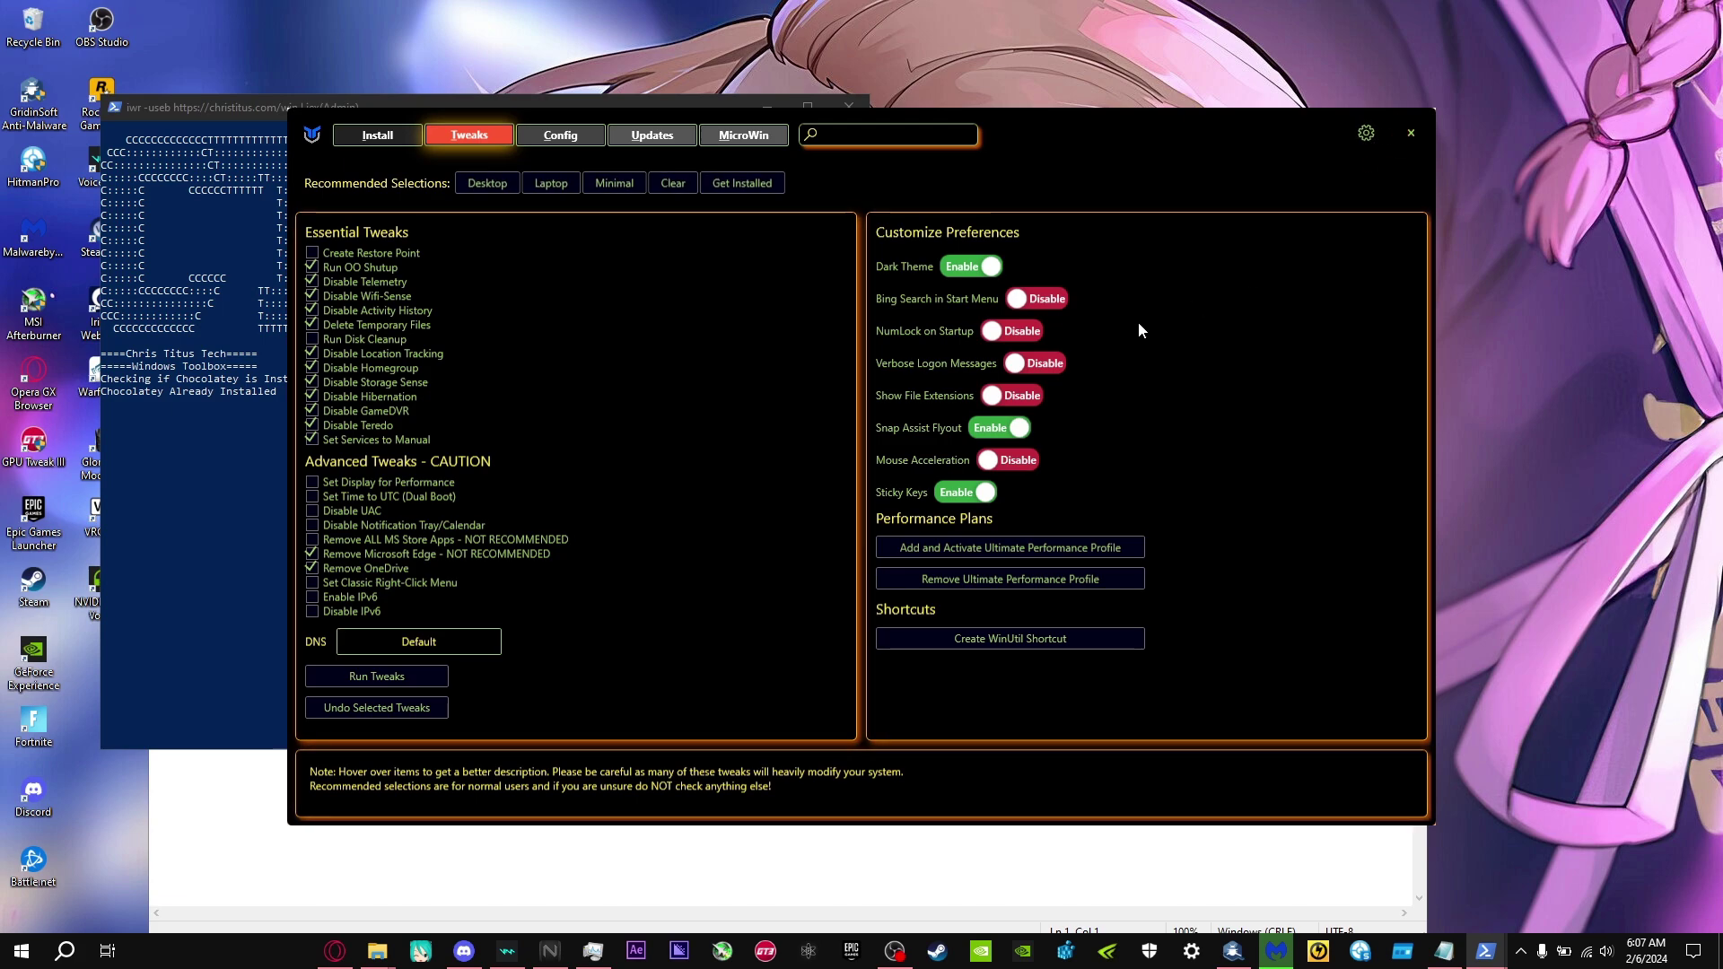
# - Apply the recommended Laptop selection of tweaks and close the Windows utility
pyautogui.click(546, 184)
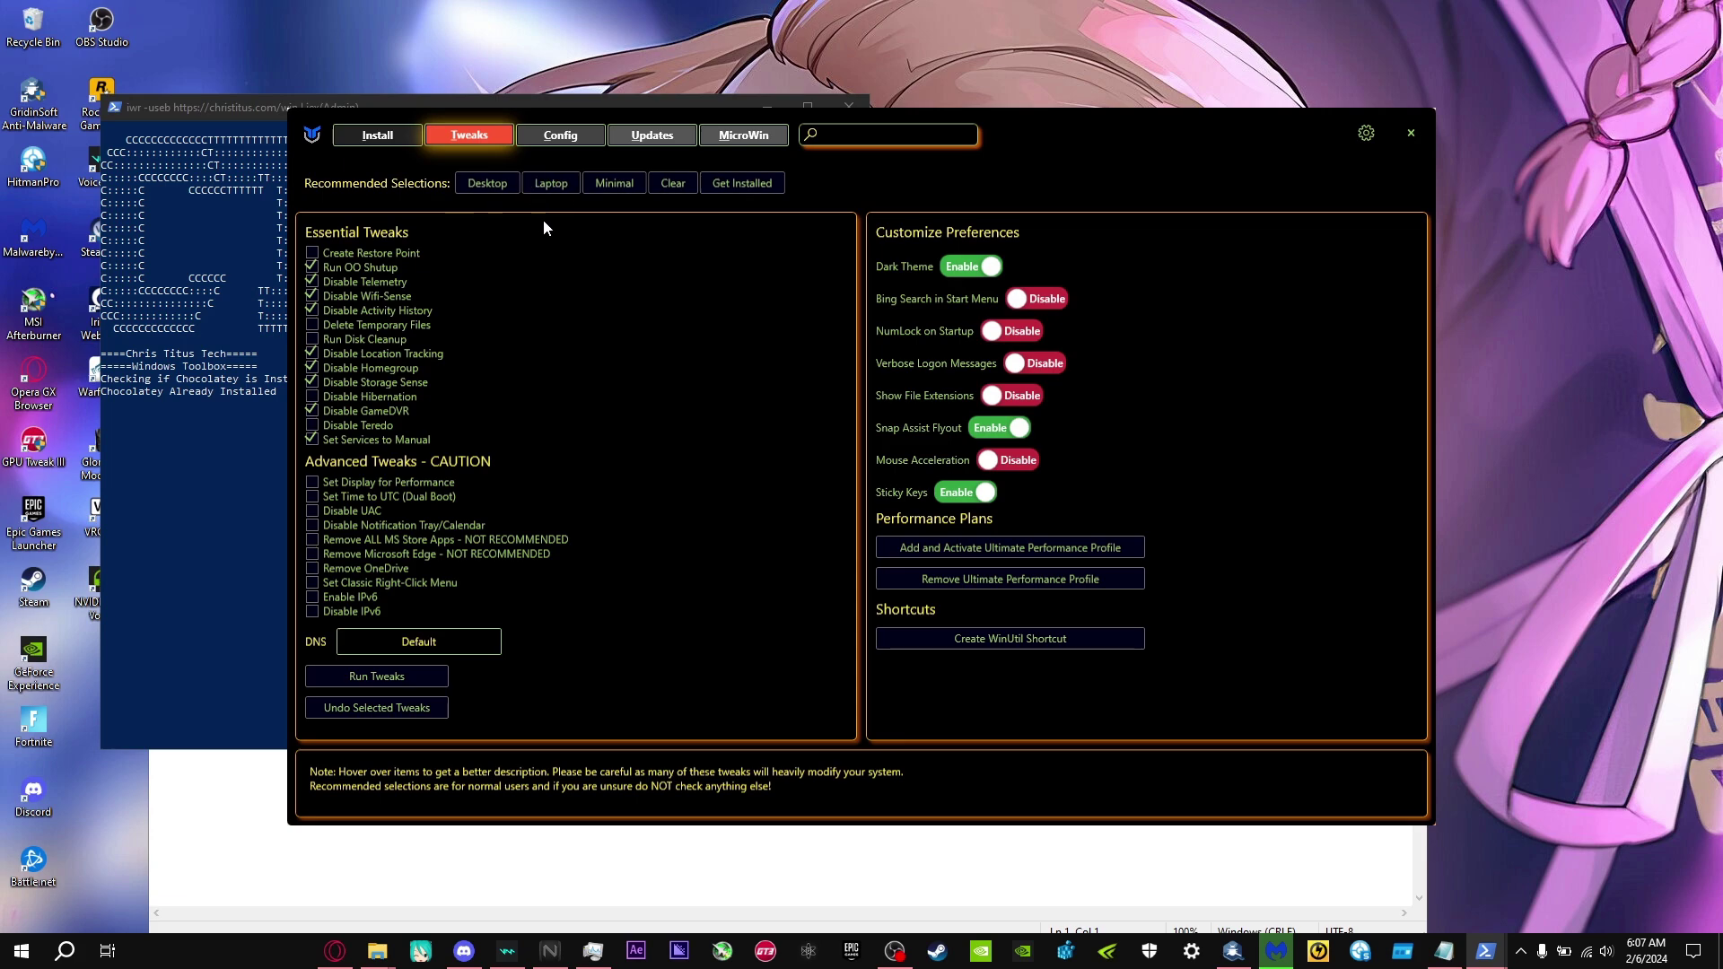
pyautogui.click(1412, 135)
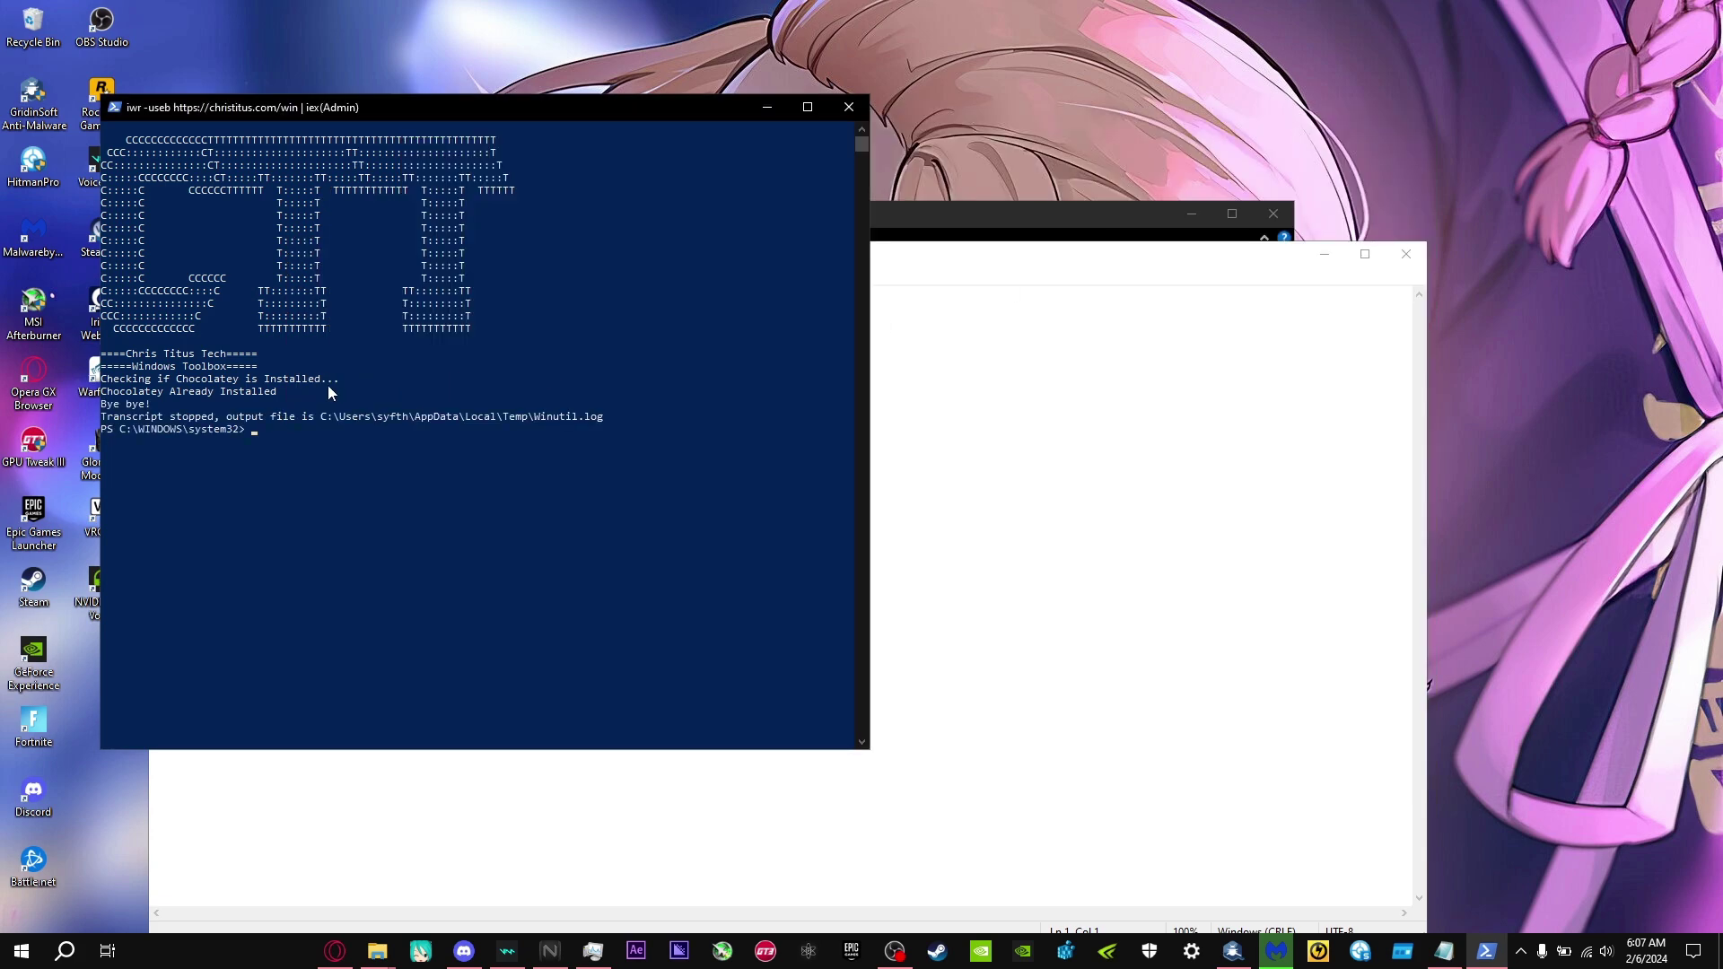
# - Open the debloater powershell command text file in the Poweshell commands folder and copy its whole command
pyautogui.click(1019, 485)
pyautogui.click(984, 215)
pyautogui.click(628, 401)
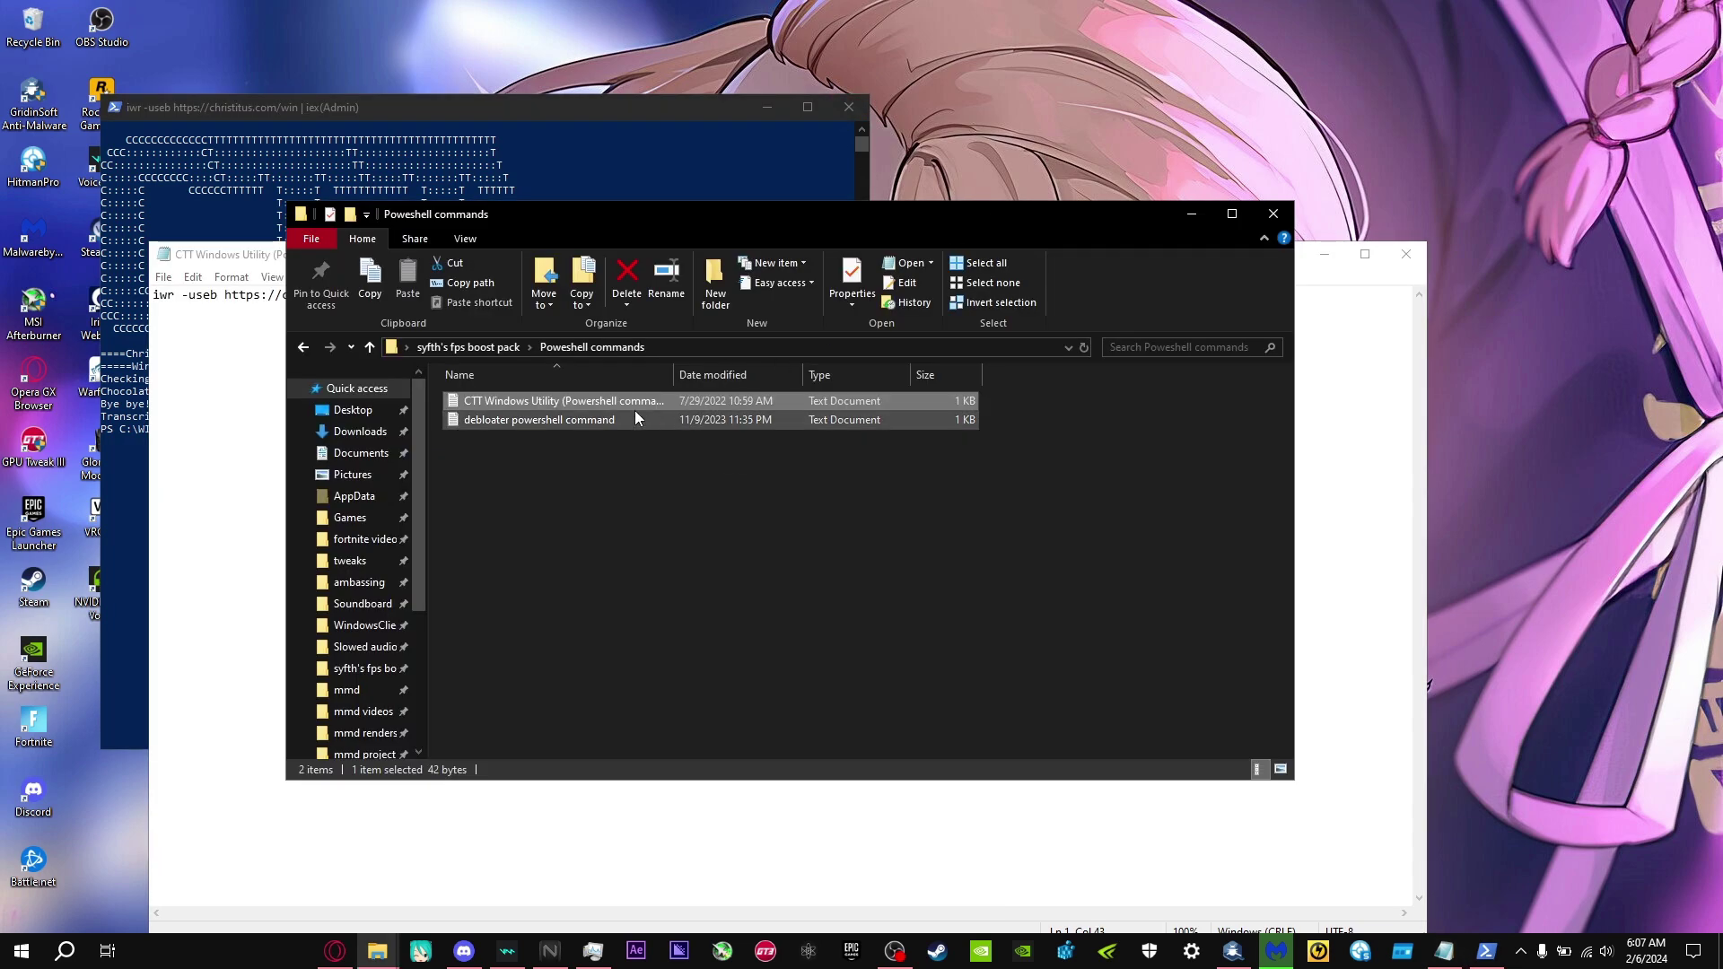
pyautogui.doubleClick(540, 401)
pyautogui.moveTo(413, 295); pyautogui.dragTo(152, 295)
pyautogui.click(1166, 215)
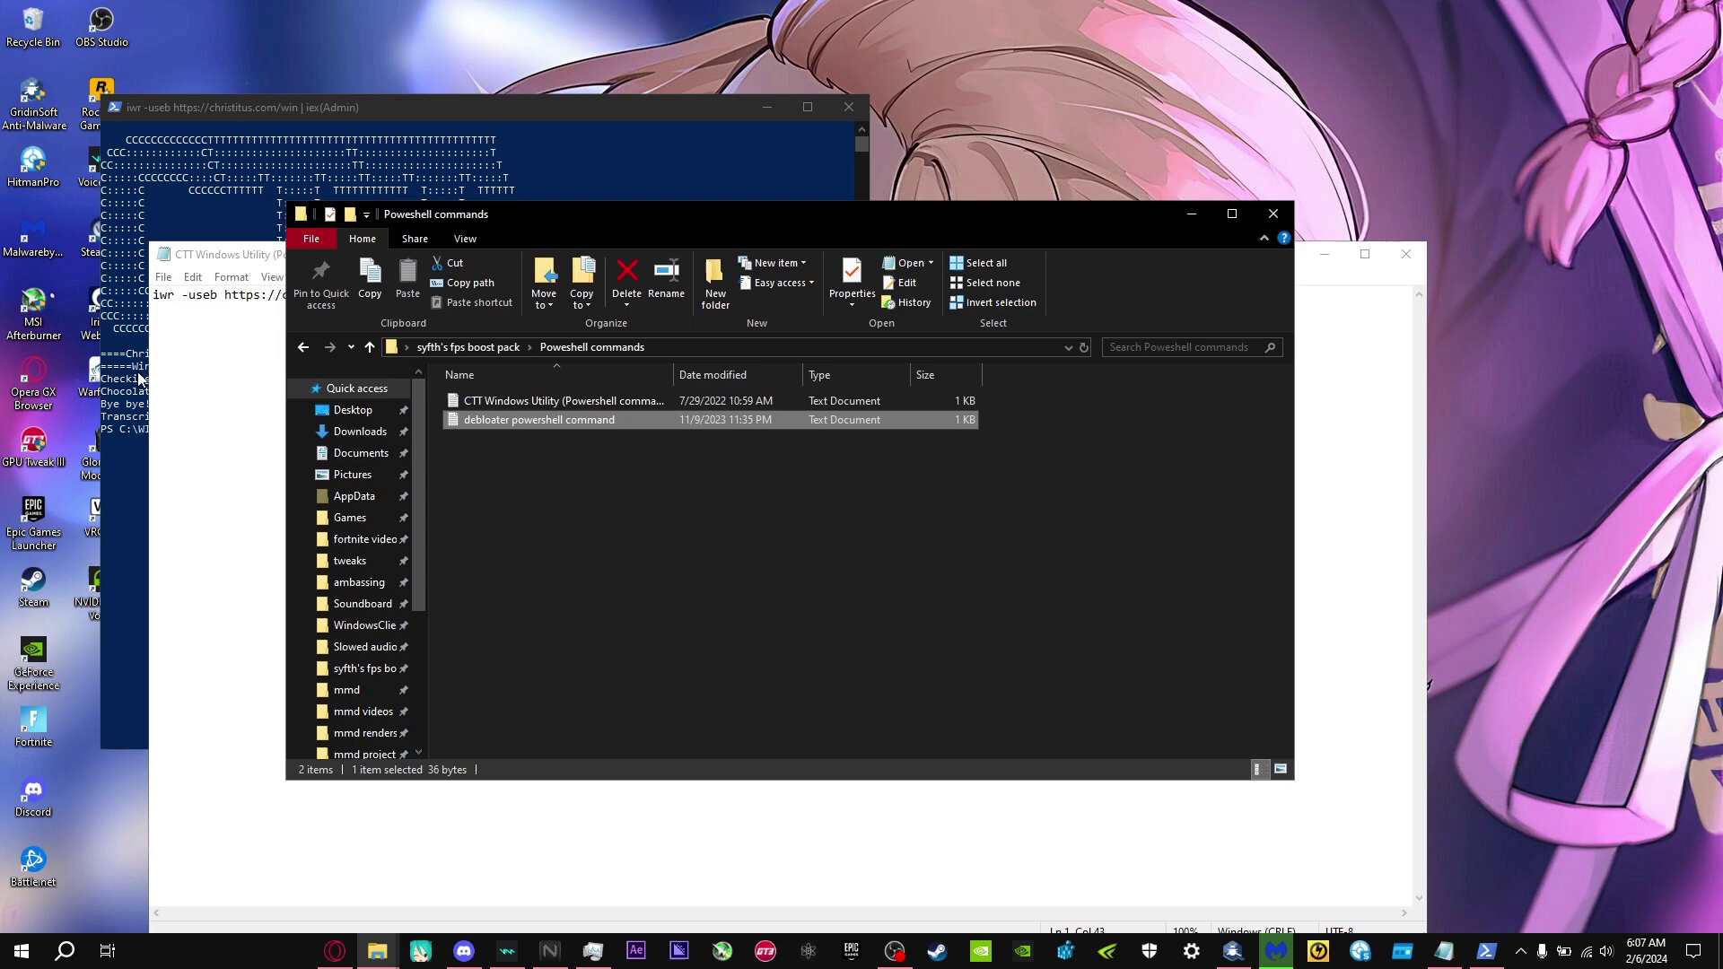
pyautogui.click(491, 106)
pyautogui.rightClick(283, 434)
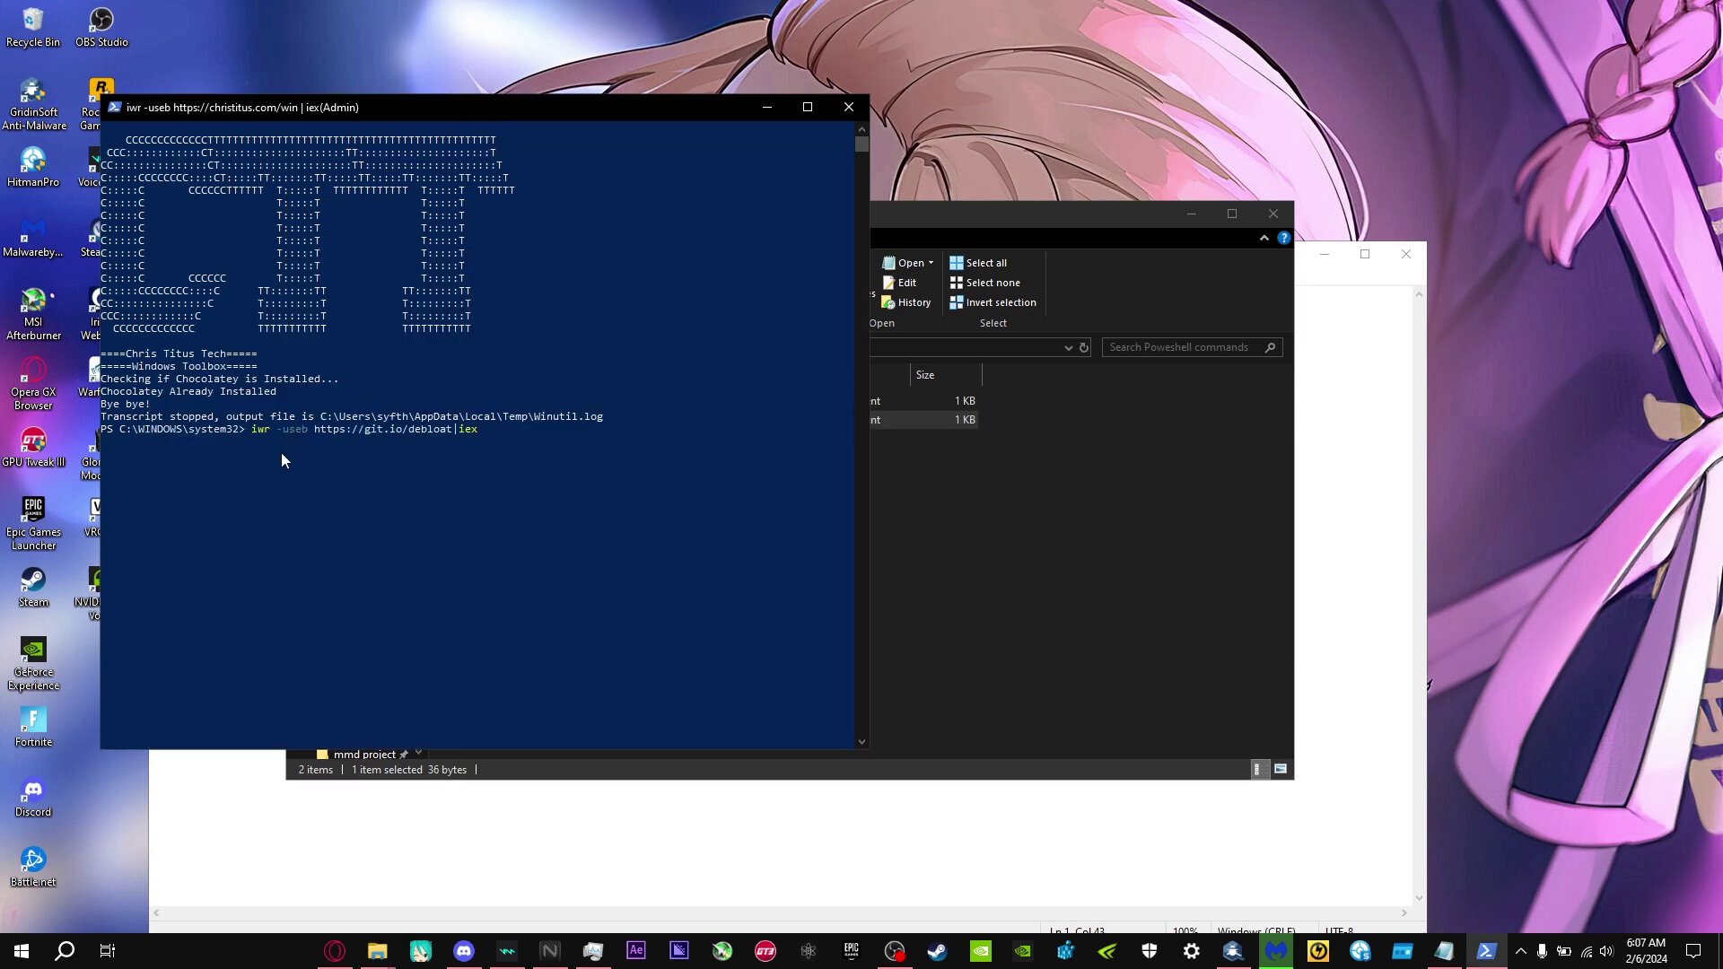
pyautogui.press('Return')
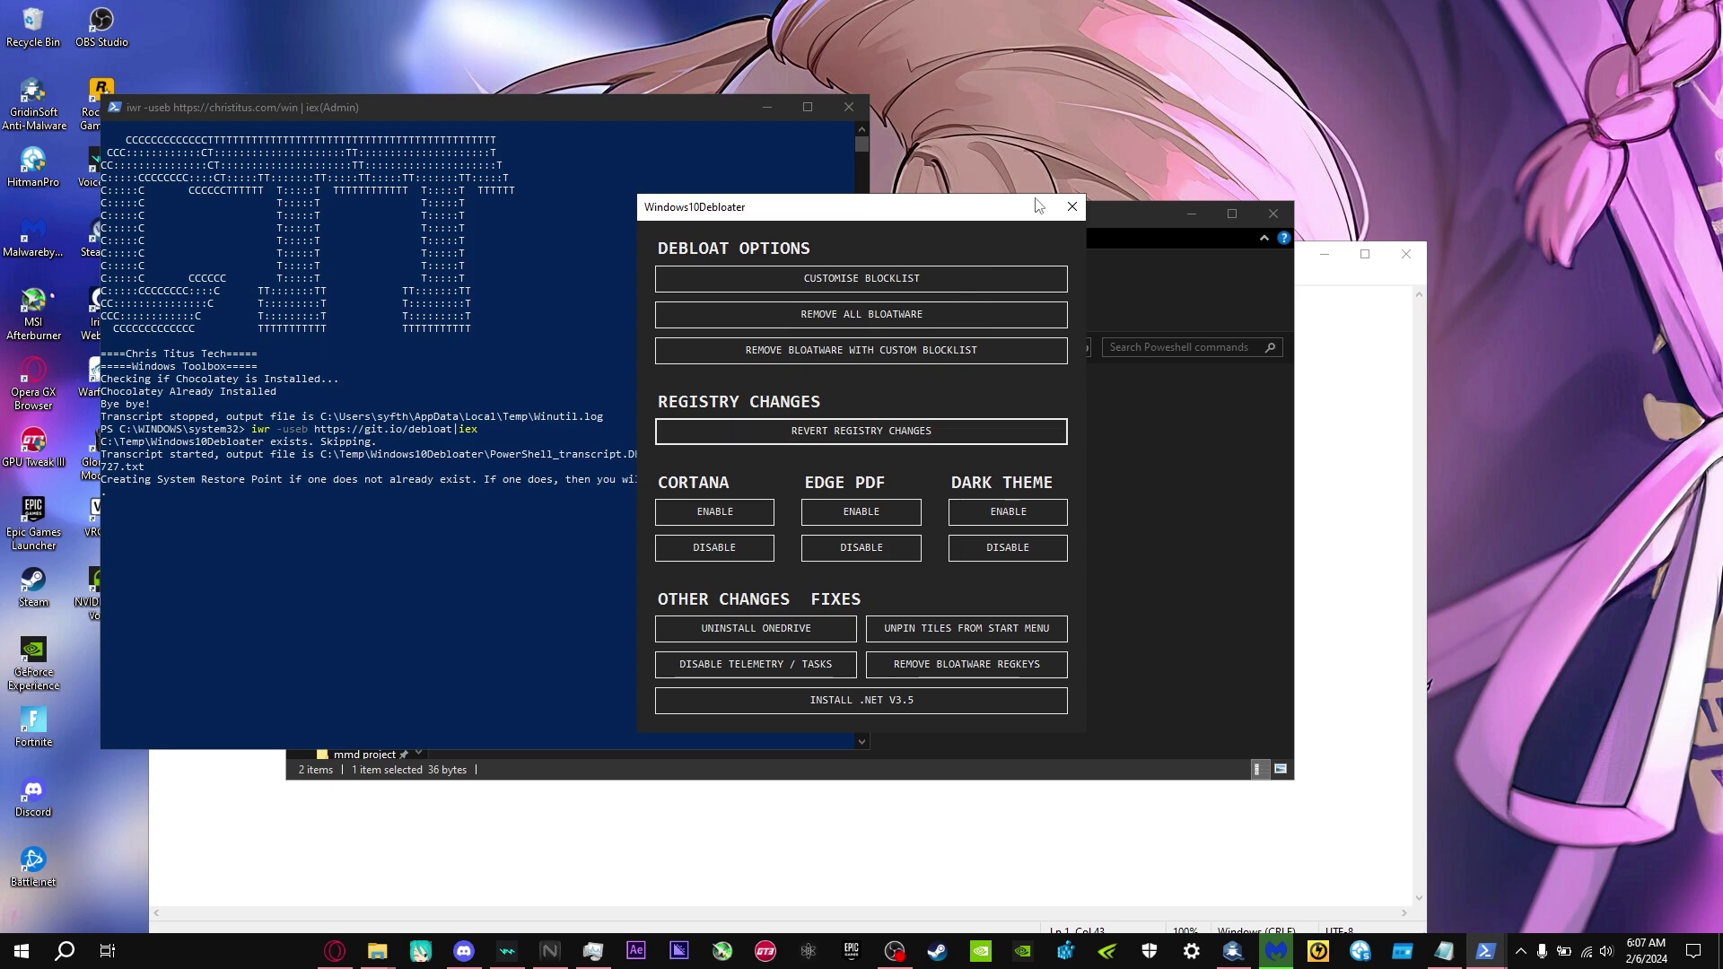
pyautogui.click(1067, 208)
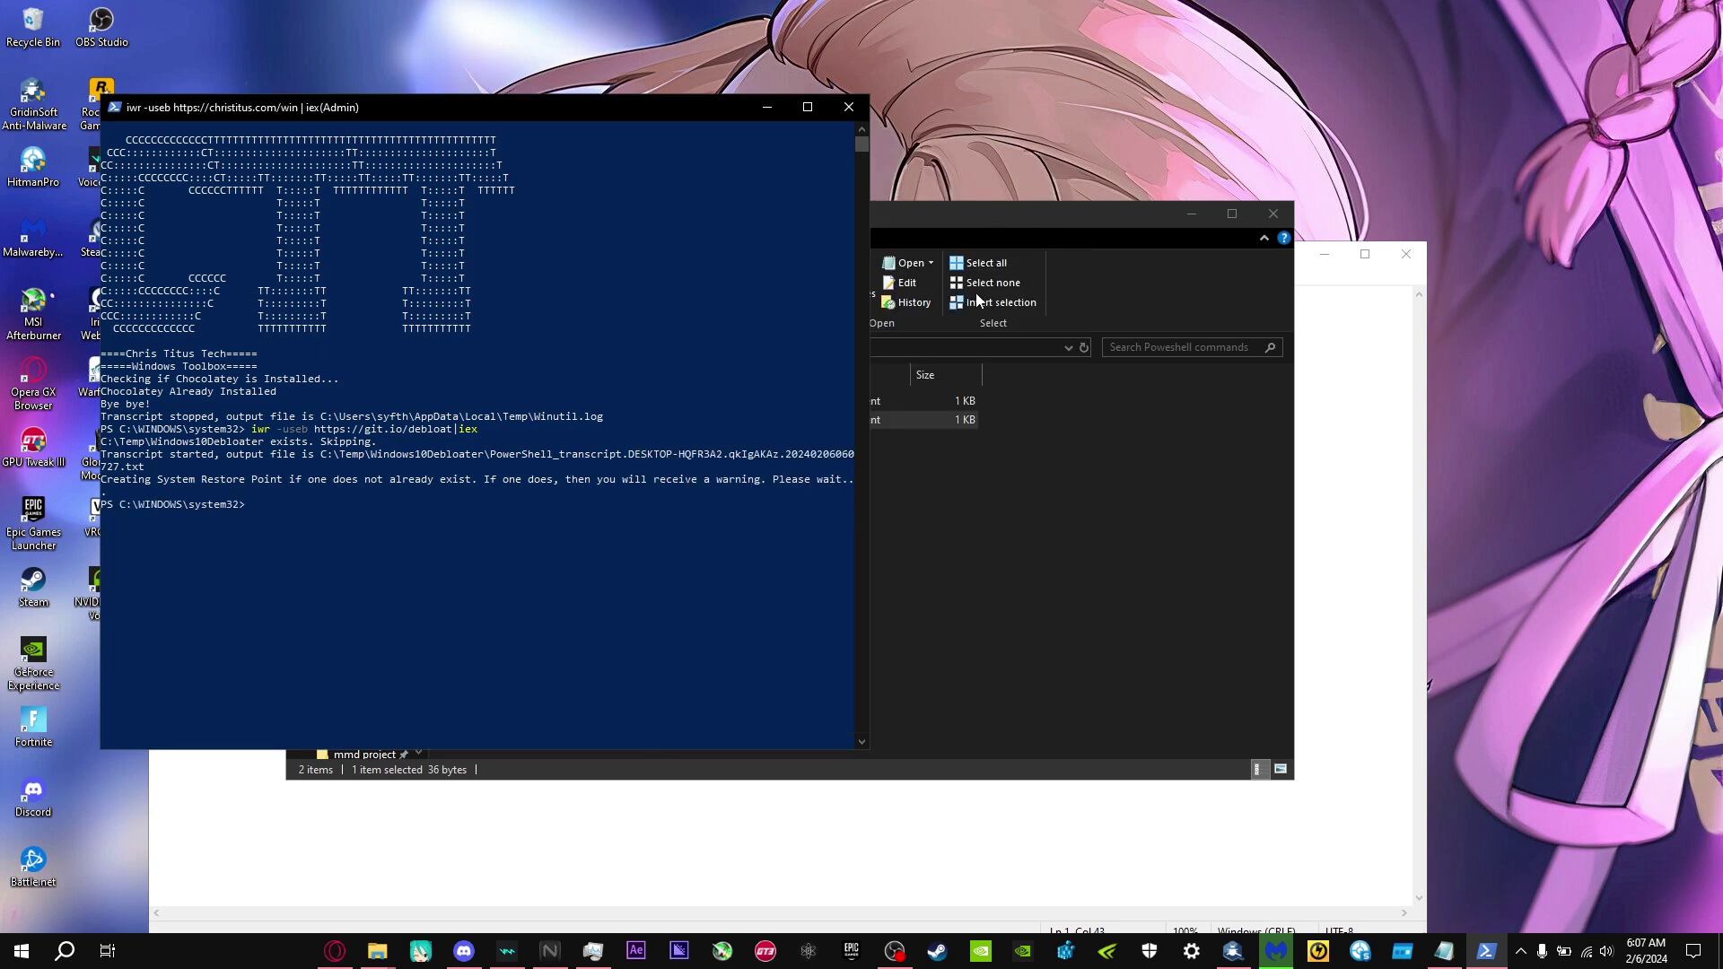
pyautogui.click(848, 109)
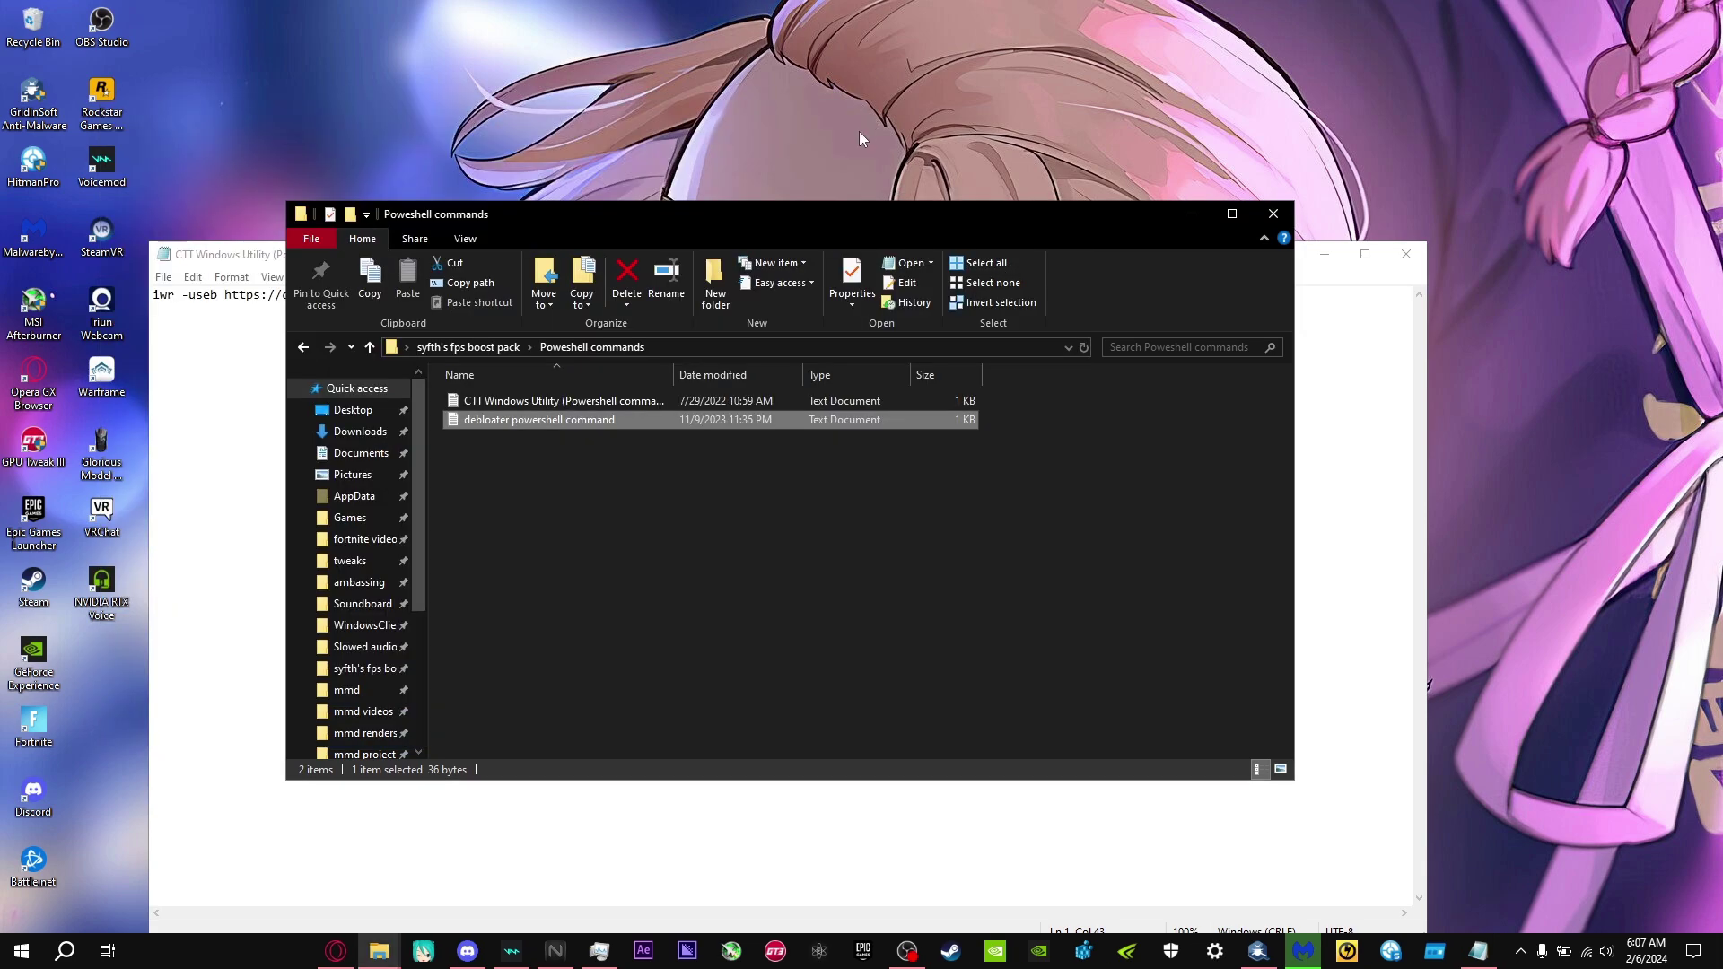
# - Open the fortnite potato graphics folder inside the fps boost pack's Programs folder
pyautogui.click(493, 348)
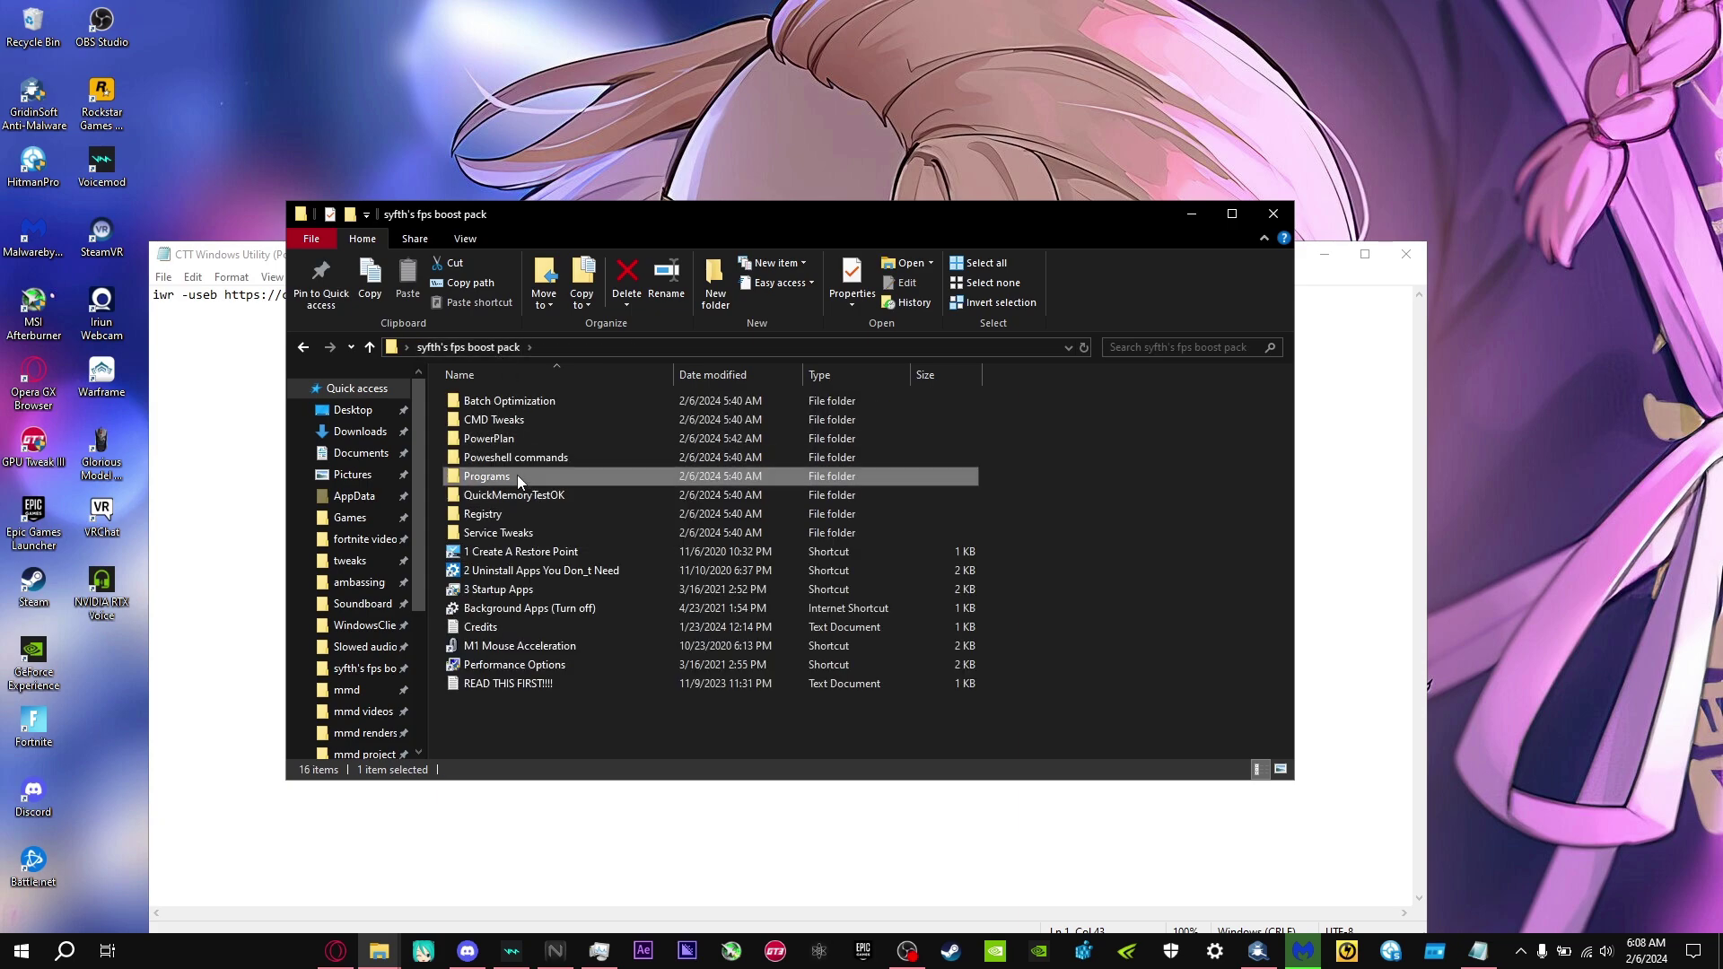
pyautogui.doubleClick(517, 476)
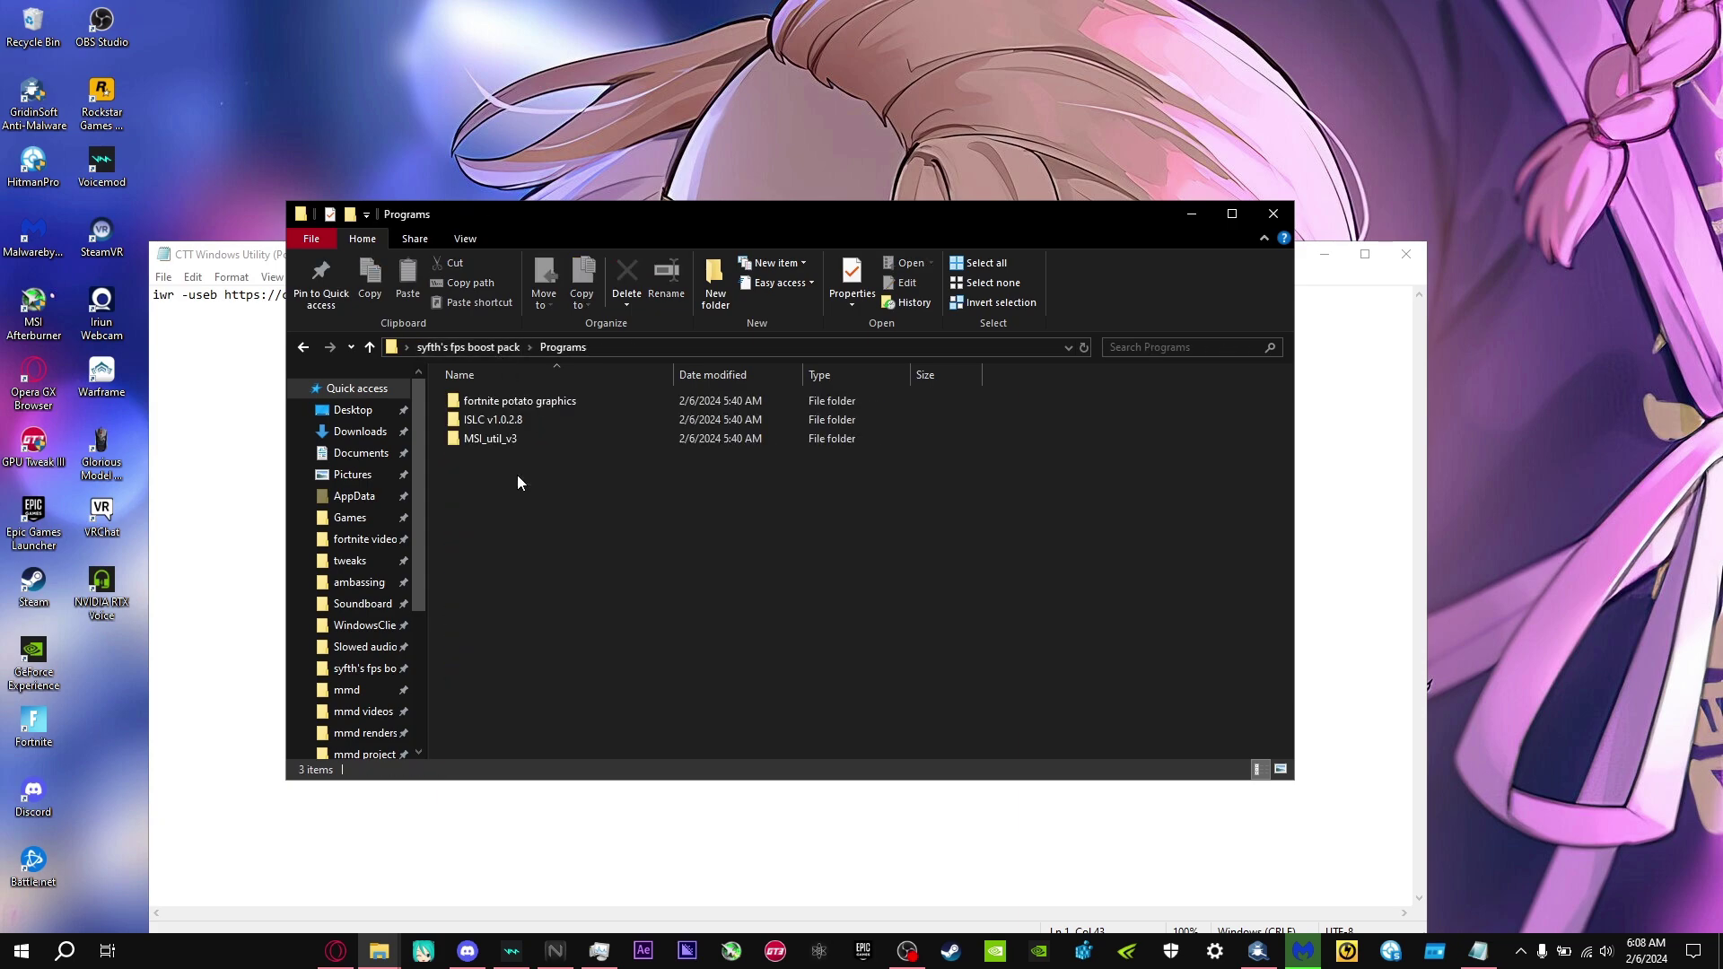
pyautogui.doubleClick(527, 404)
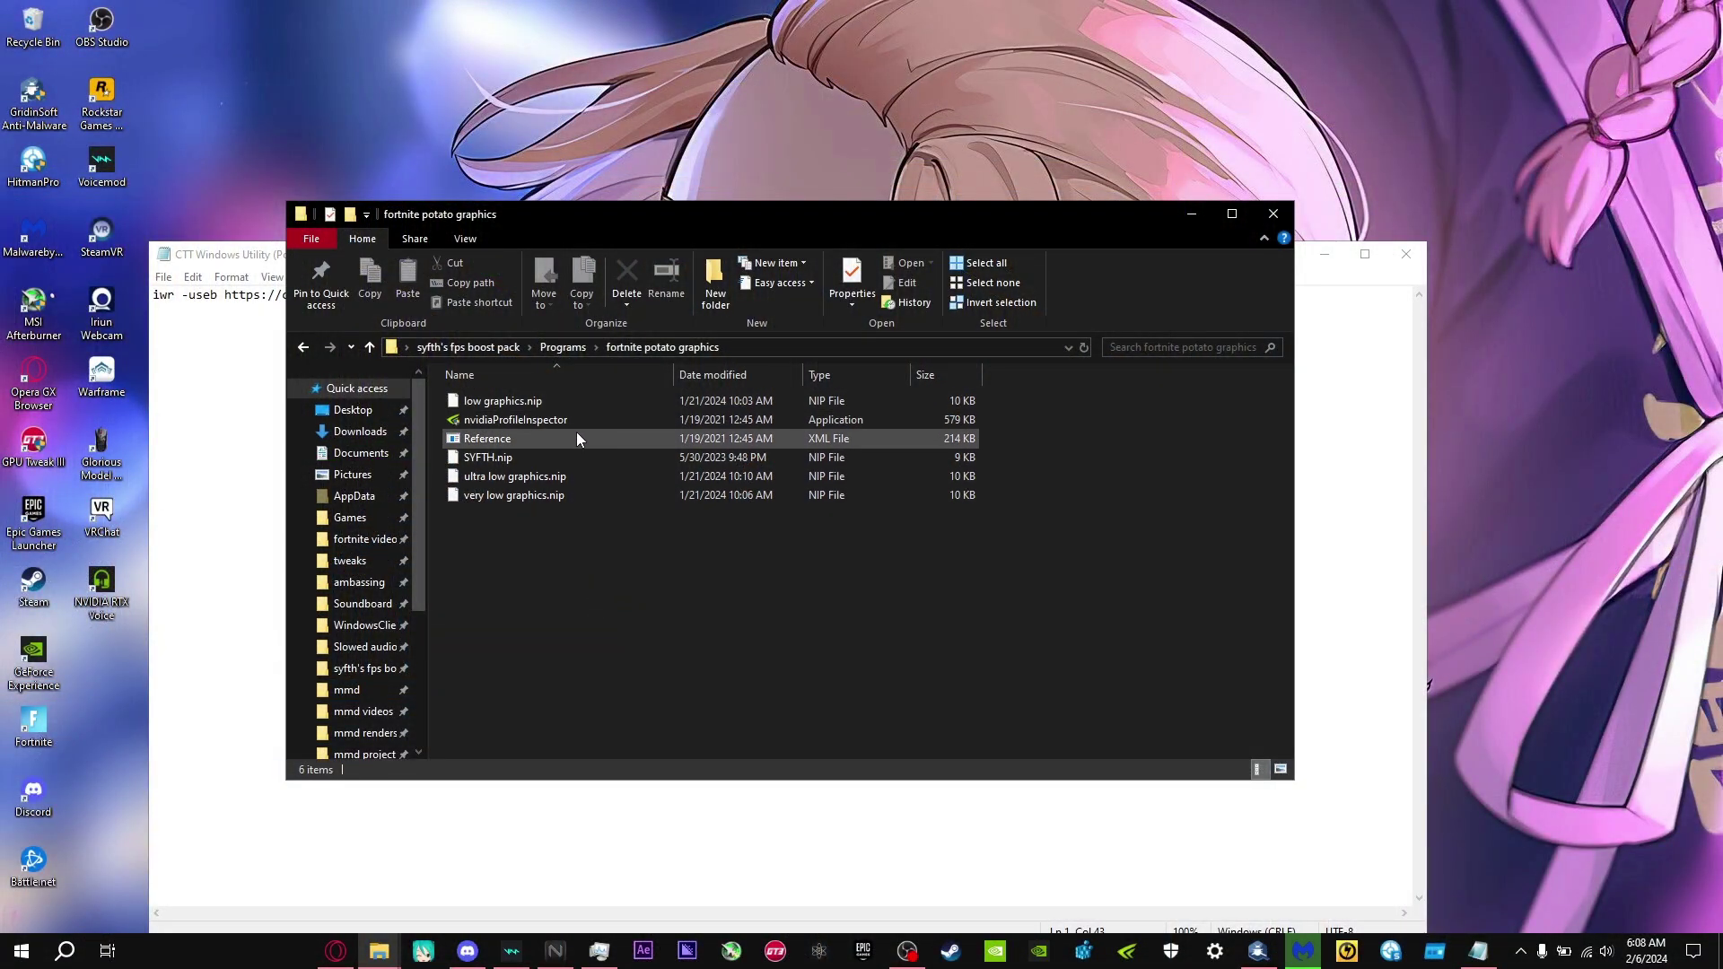
# - Look over the low, very low, ultra low and SYFTH NIP graphics profiles in the folder
pyautogui.click(527, 396)
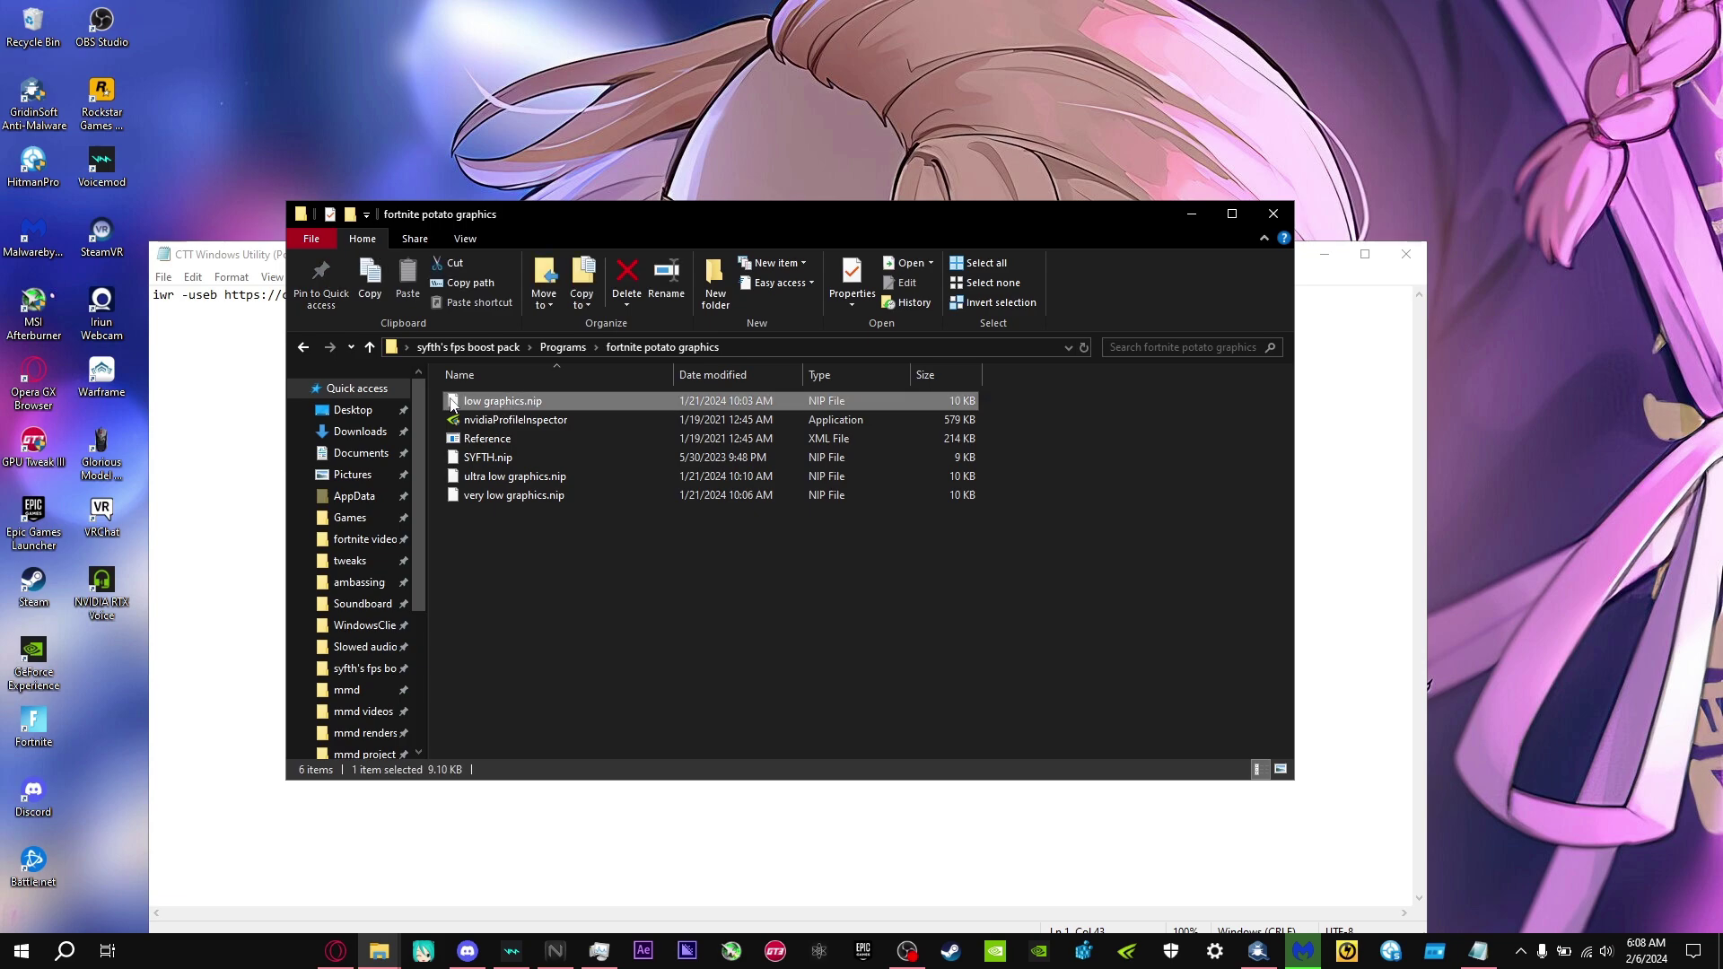
pyautogui.click(560, 479)
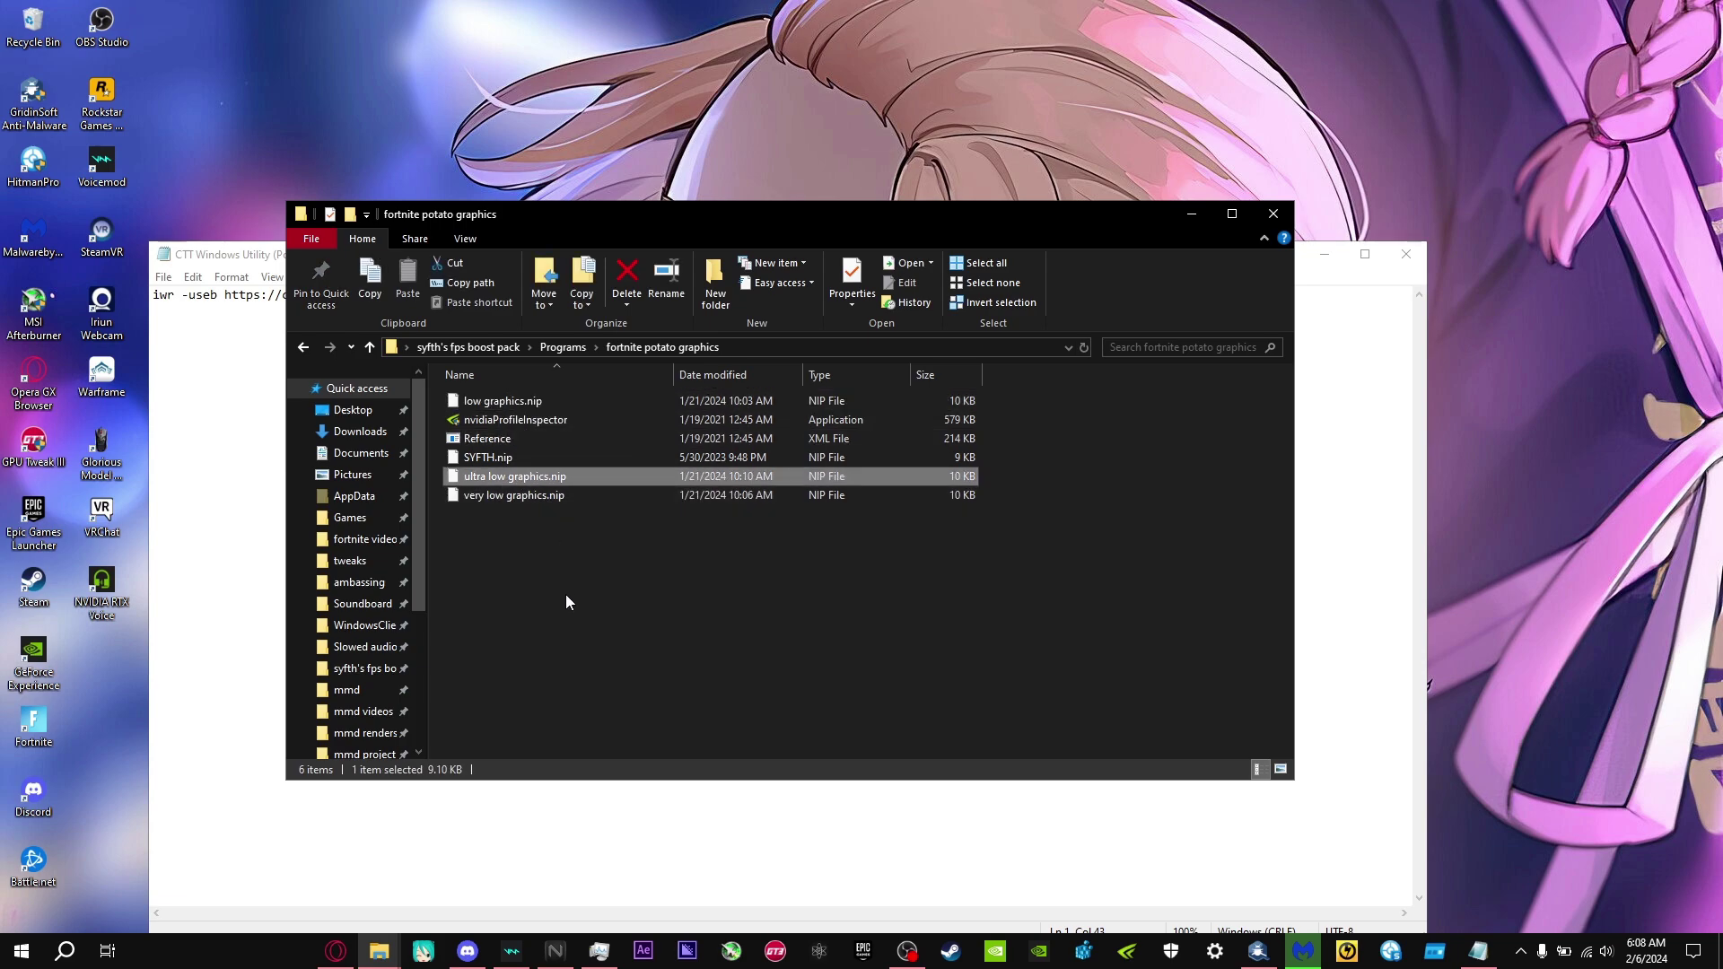
pyautogui.click(592, 403)
pyautogui.moveTo(503, 396)
pyautogui.mouseDown()
pyautogui.moveTo(485, 427)
pyautogui.moveTo(511, 395)
pyautogui.mouseUp()
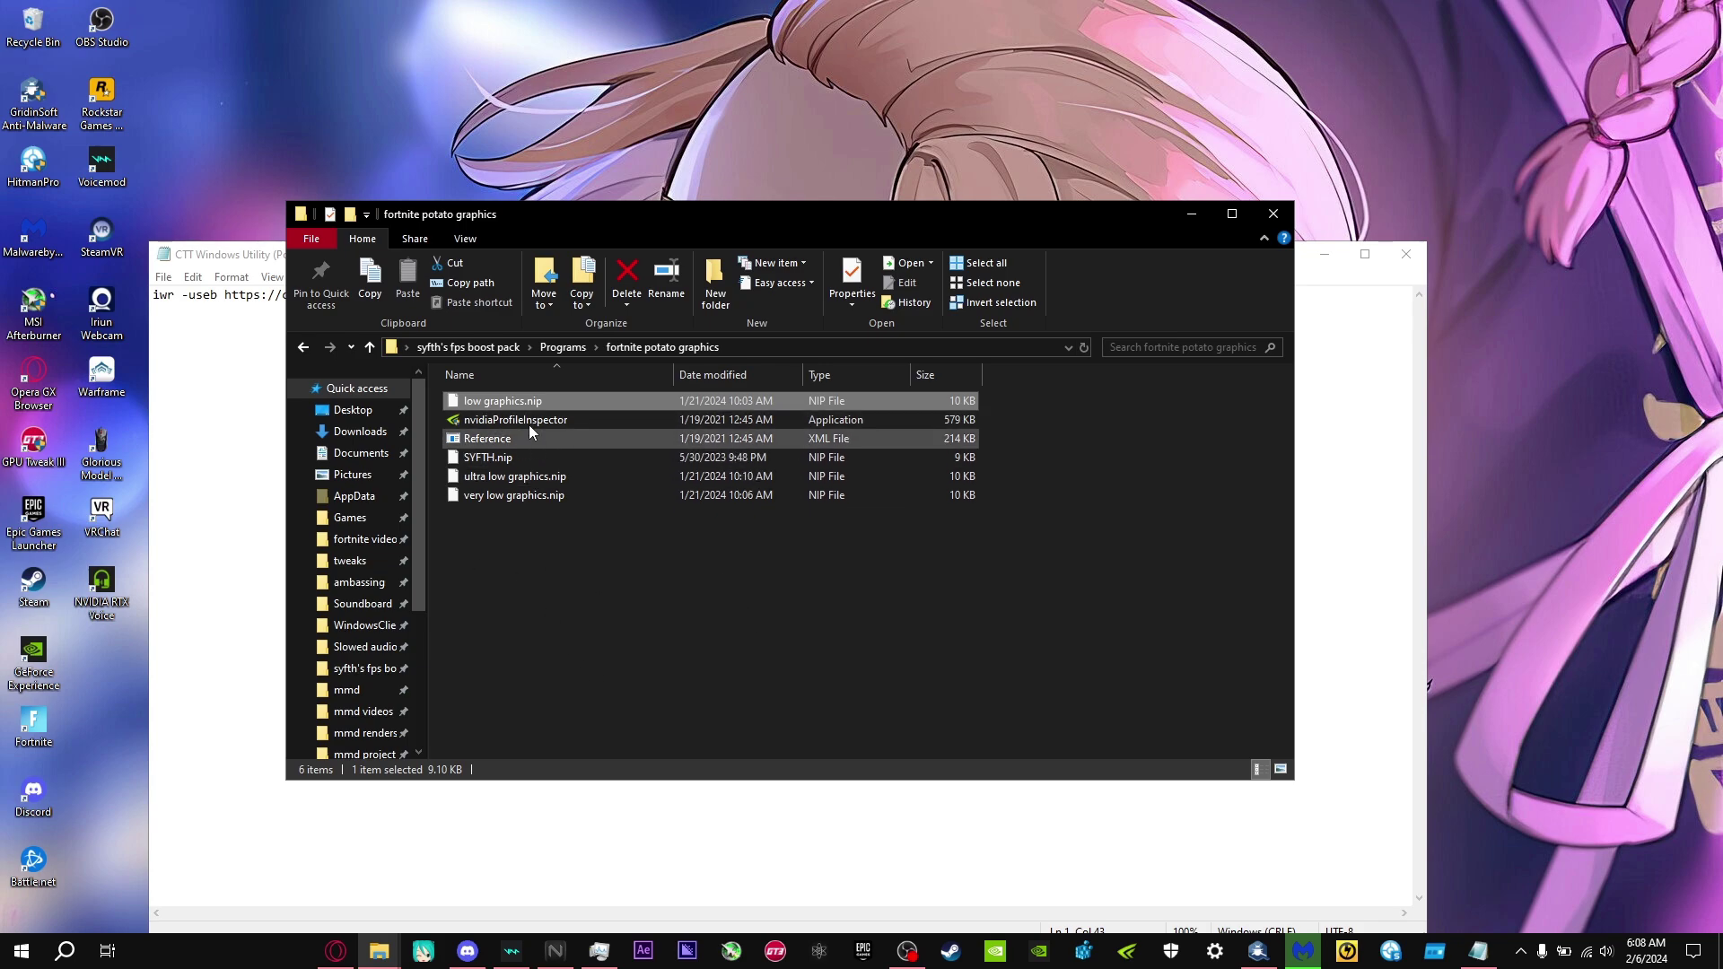
pyautogui.click(505, 476)
pyautogui.click(500, 496)
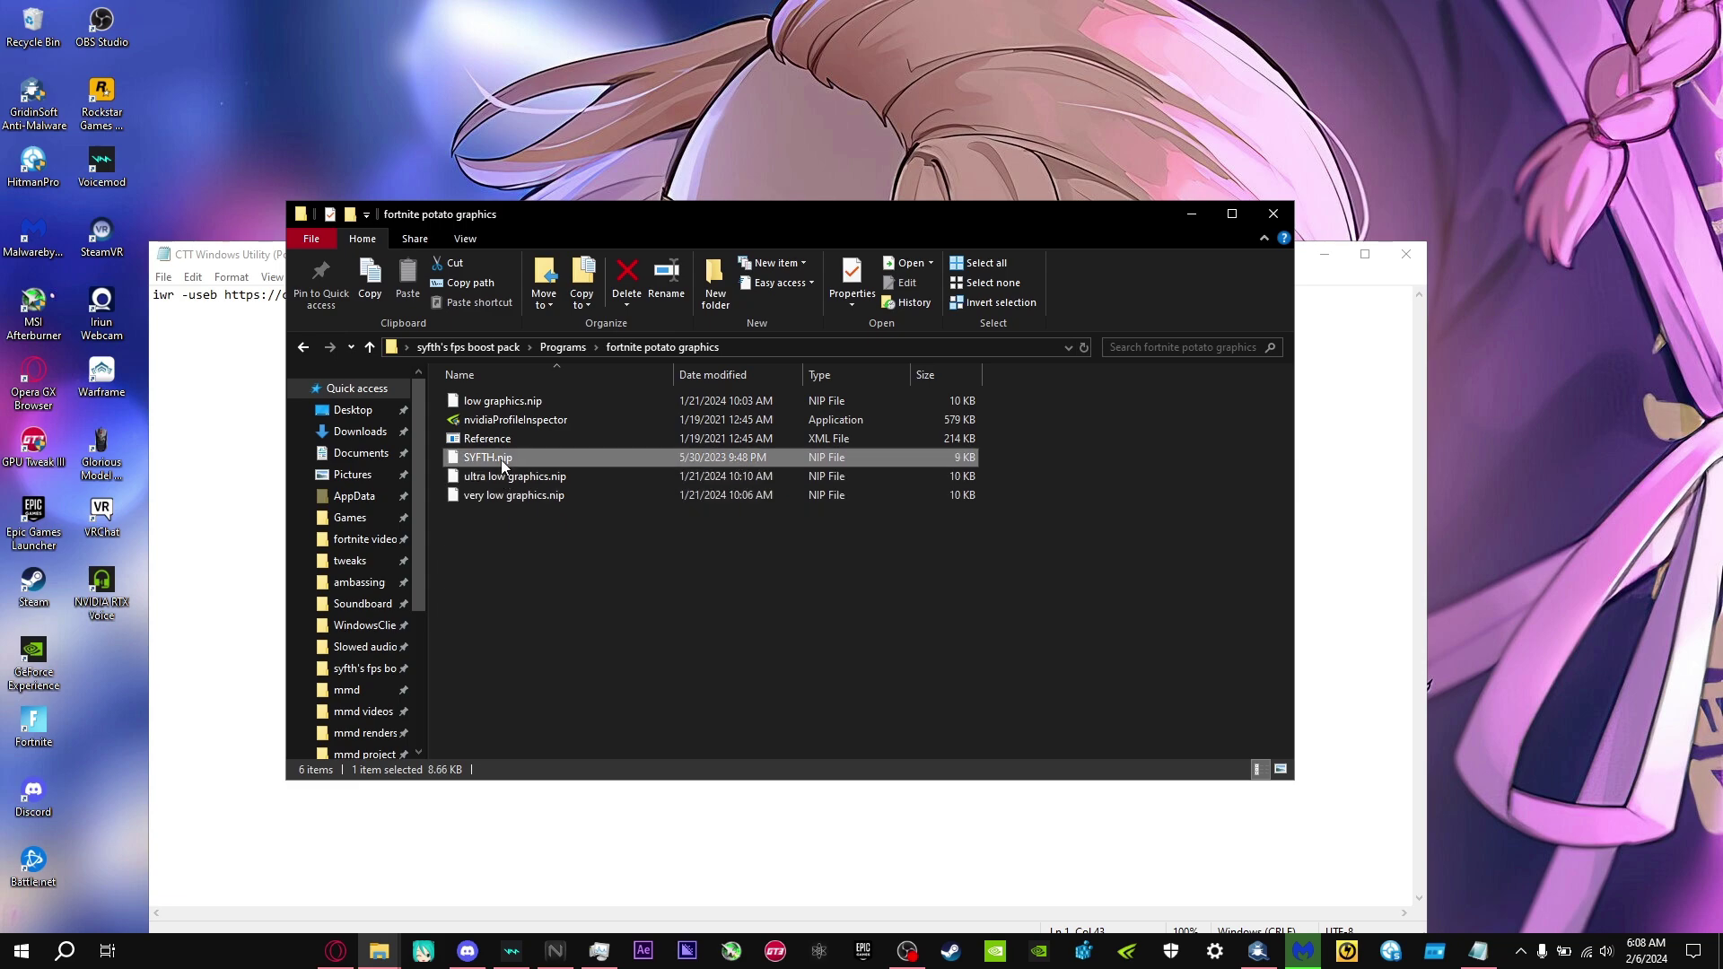
pyautogui.click(487, 460)
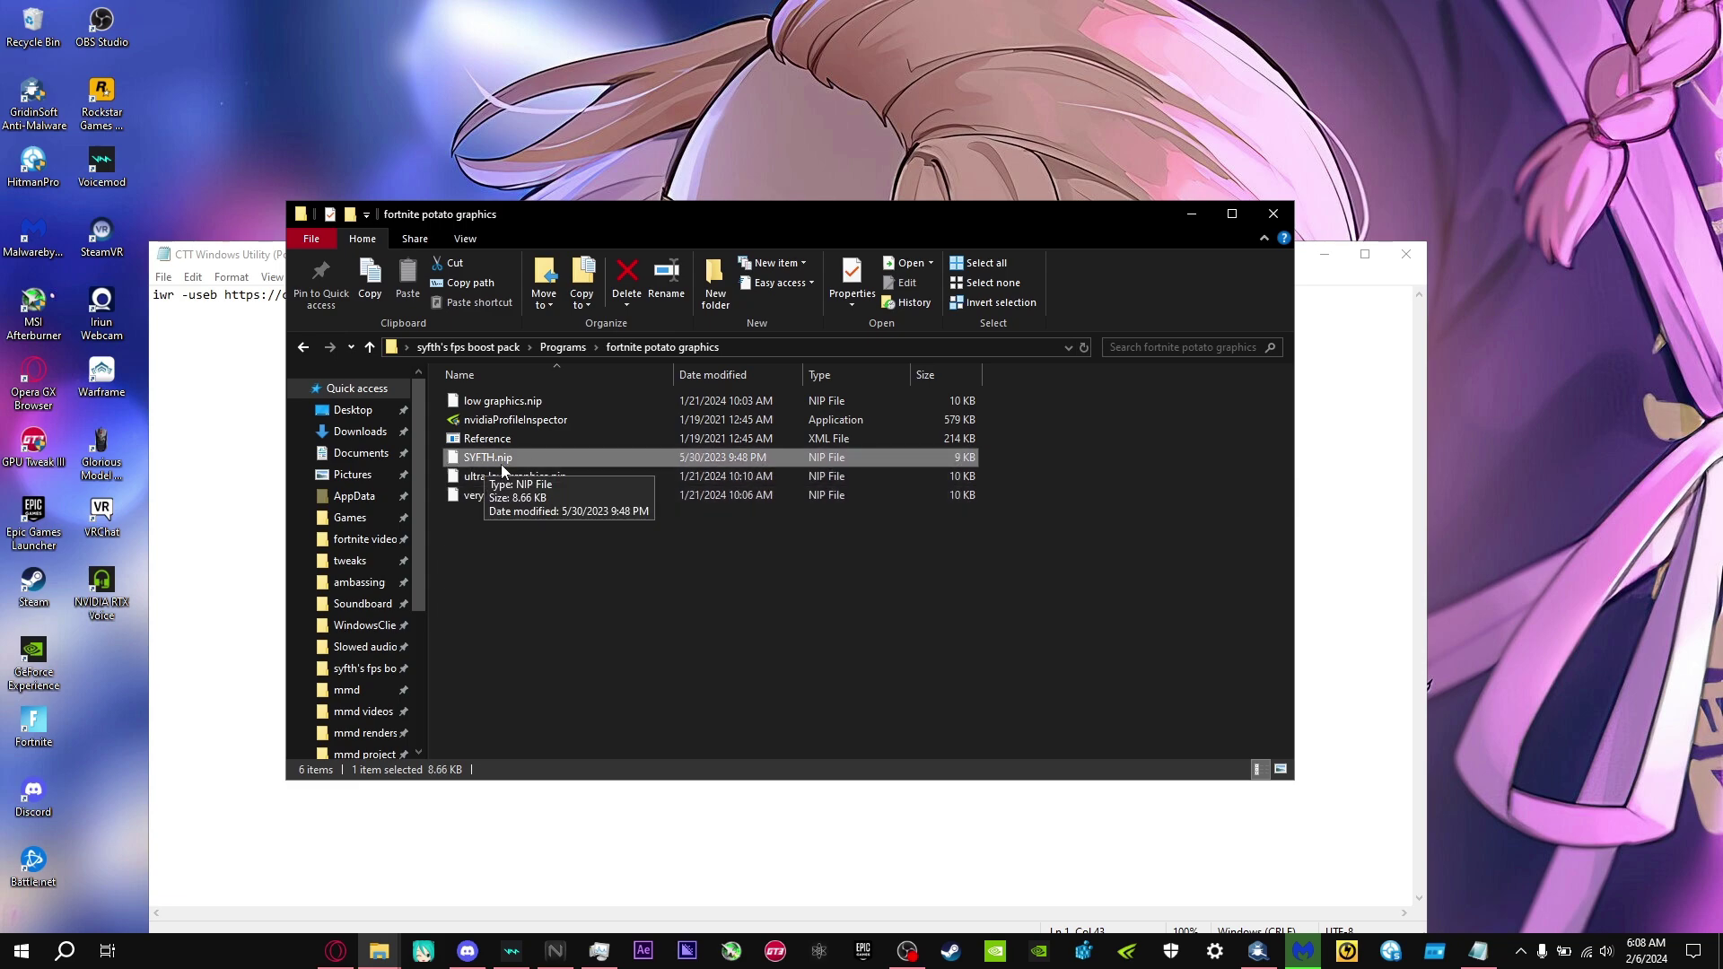
pyautogui.moveTo(471, 458)
pyautogui.mouseDown()
pyautogui.moveTo(494, 422)
pyautogui.moveTo(491, 452)
pyautogui.mouseUp()
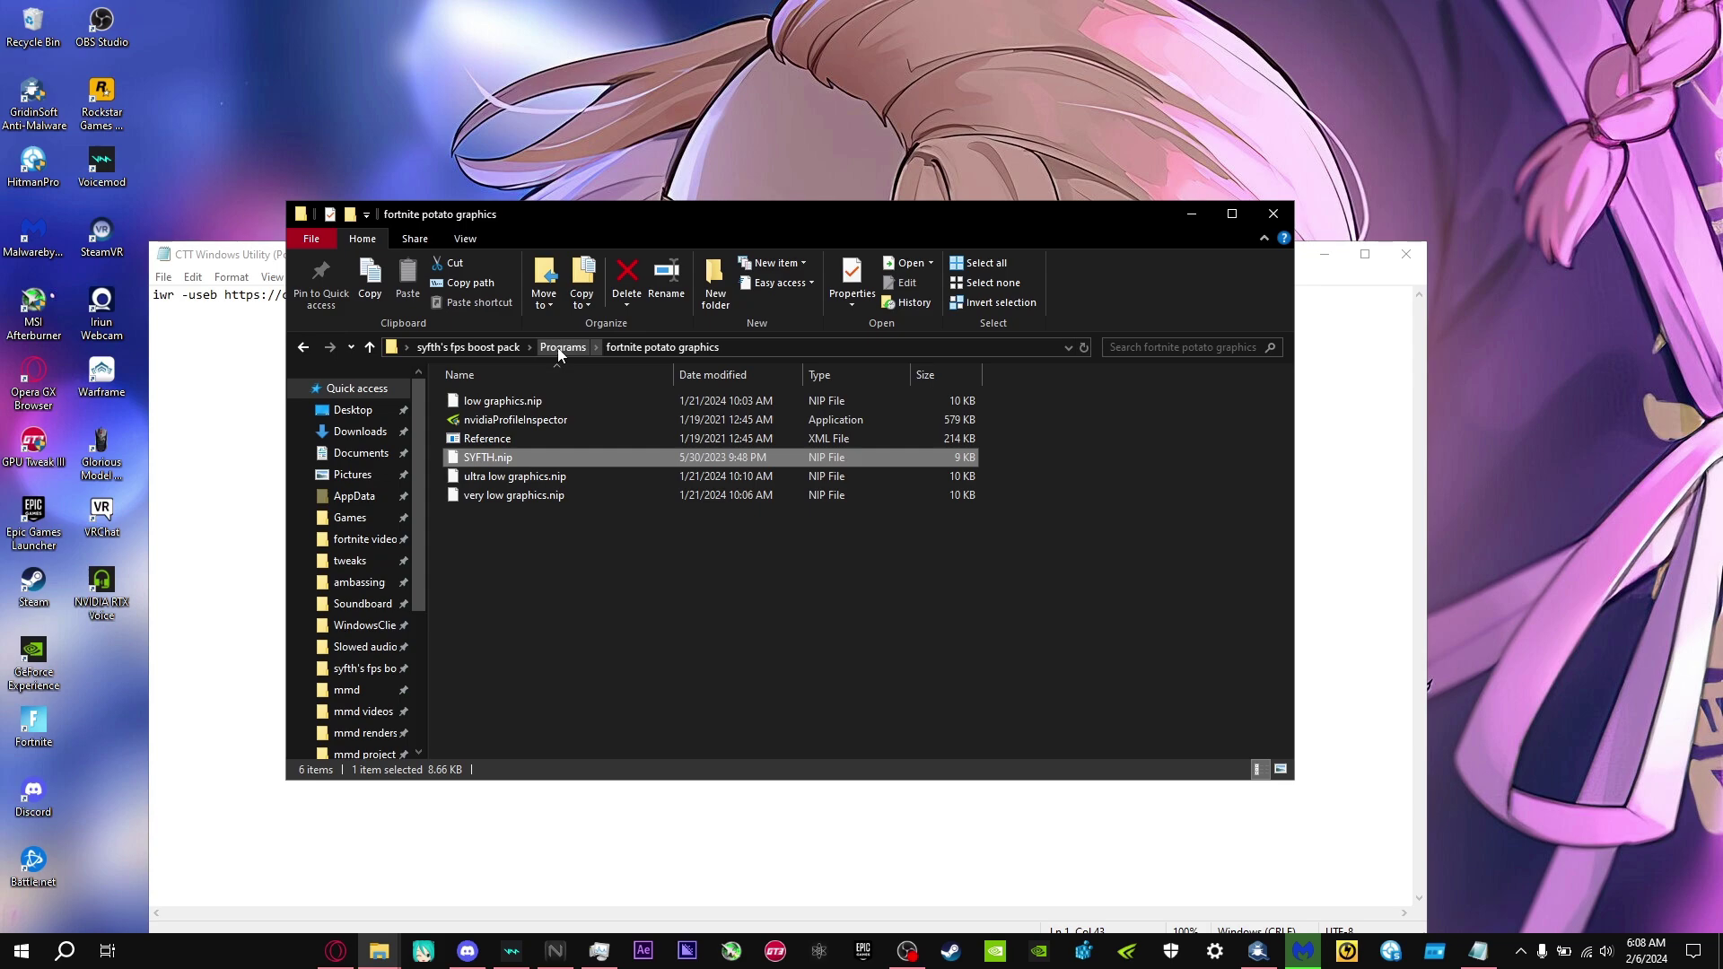
# - Open the ISLC v1.0.2.8 folder in Programs and bring up the already running Intelligent standby list cleaner
pyautogui.click(561, 348)
pyautogui.click(483, 422)
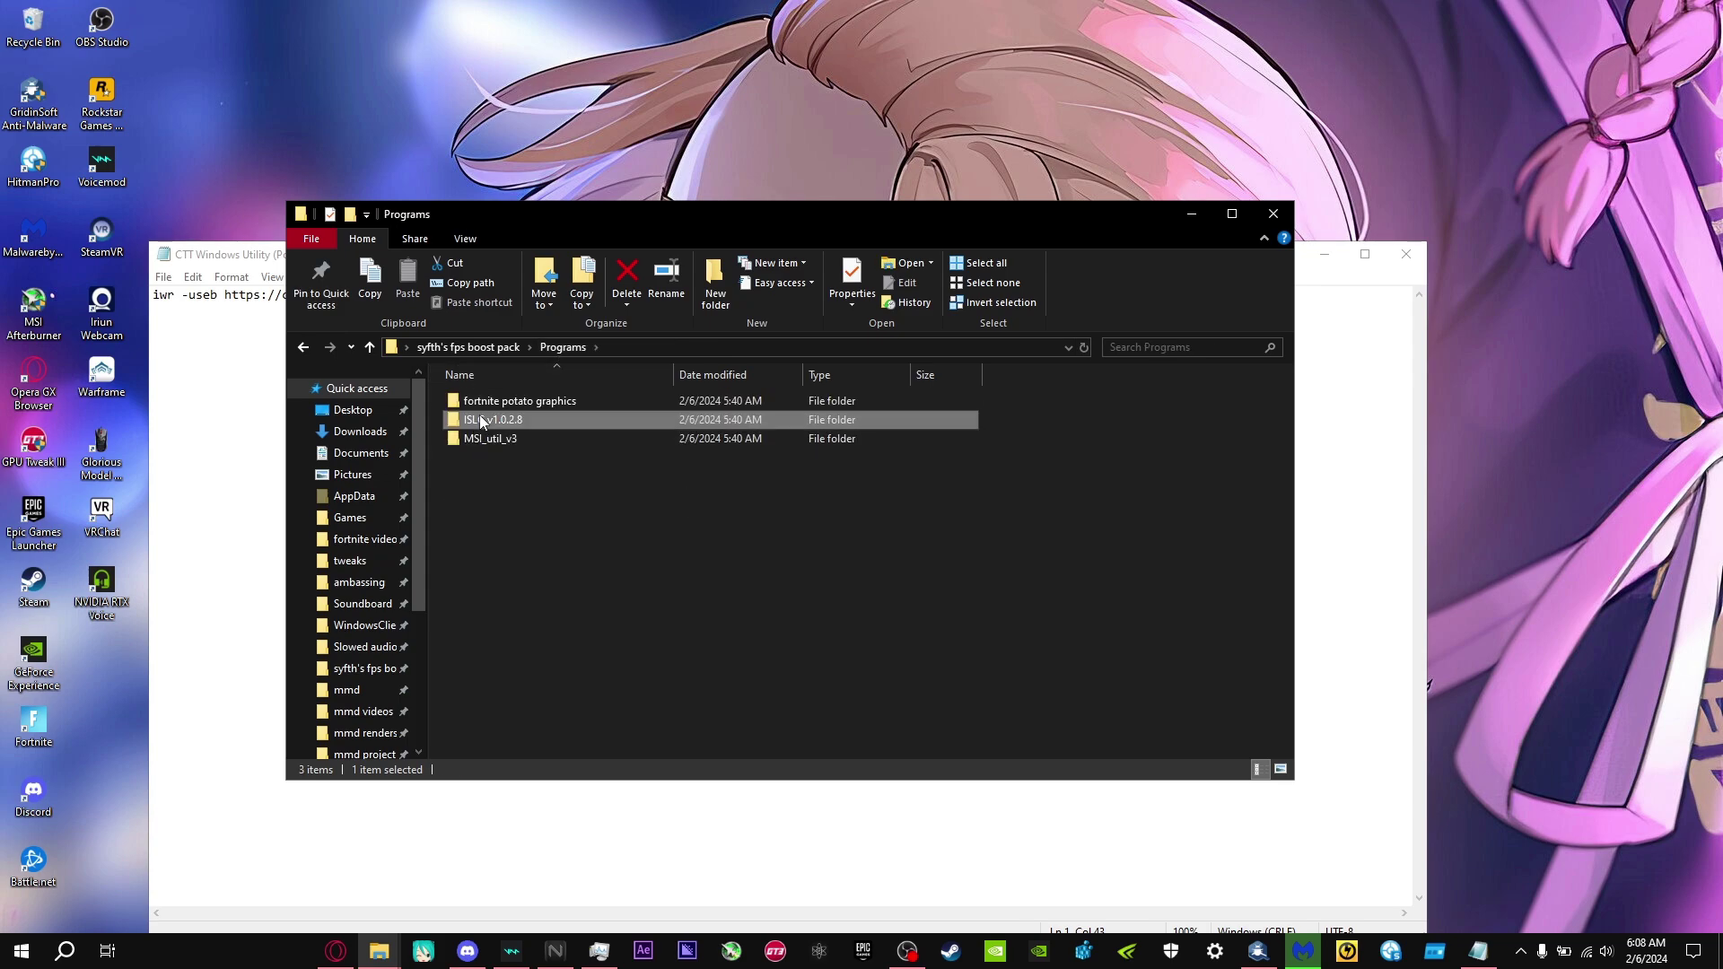
pyautogui.doubleClick(483, 422)
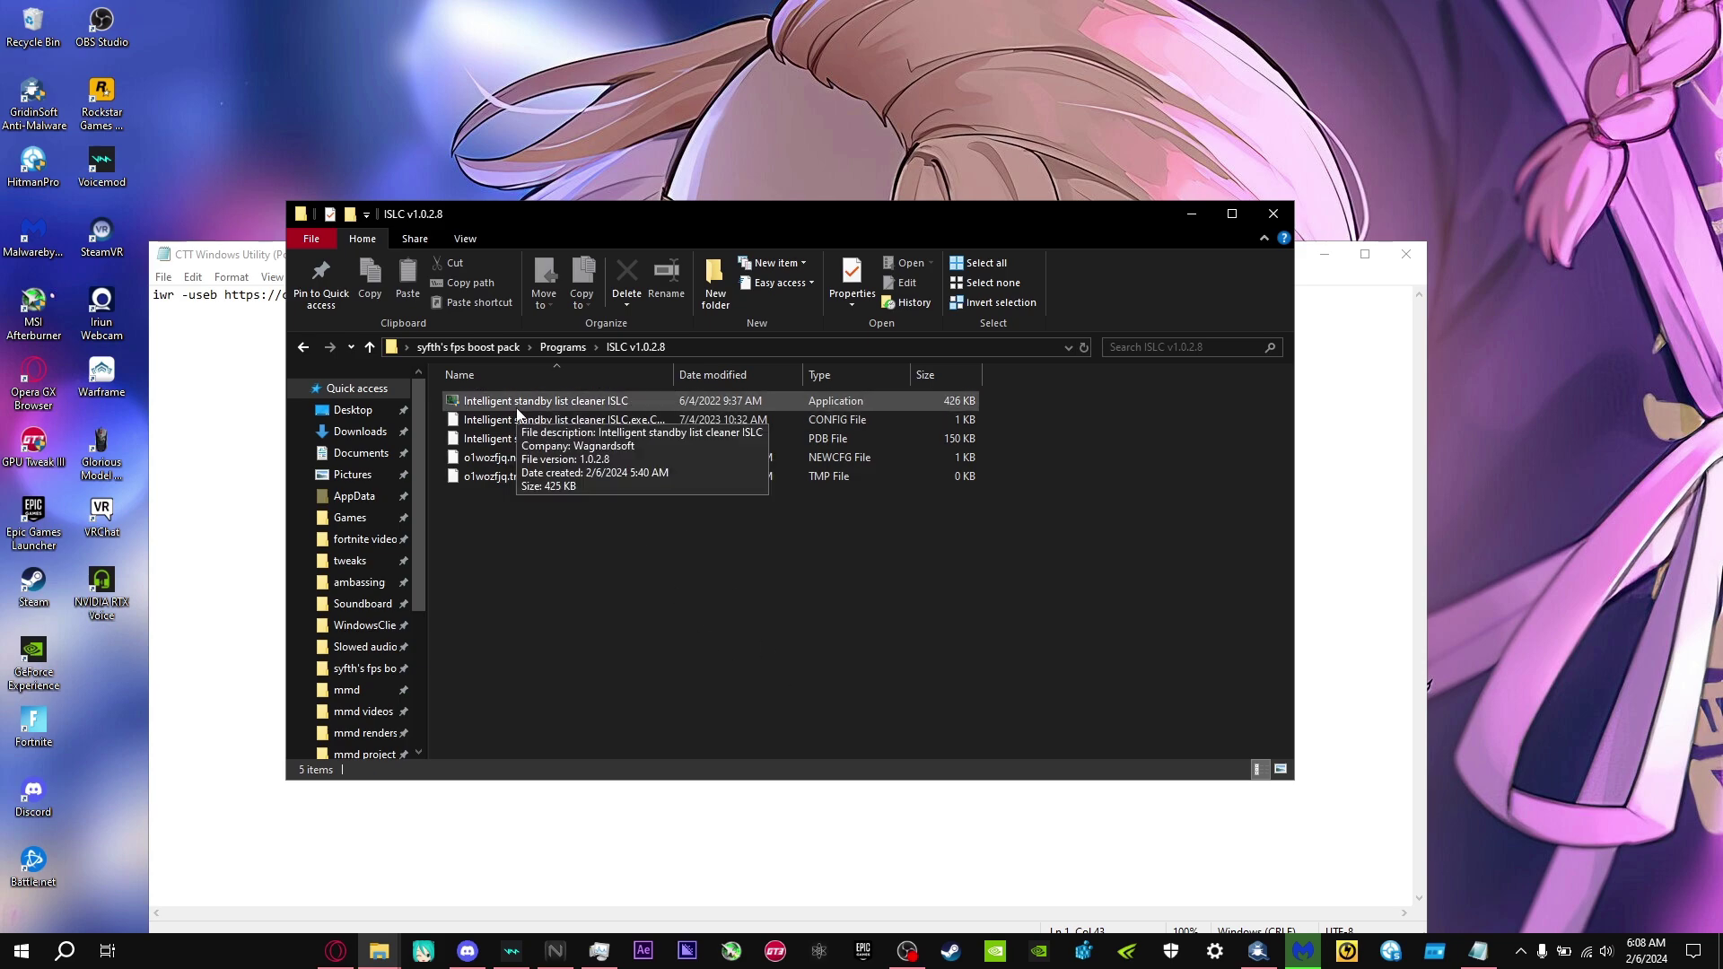
pyautogui.click(1516, 950)
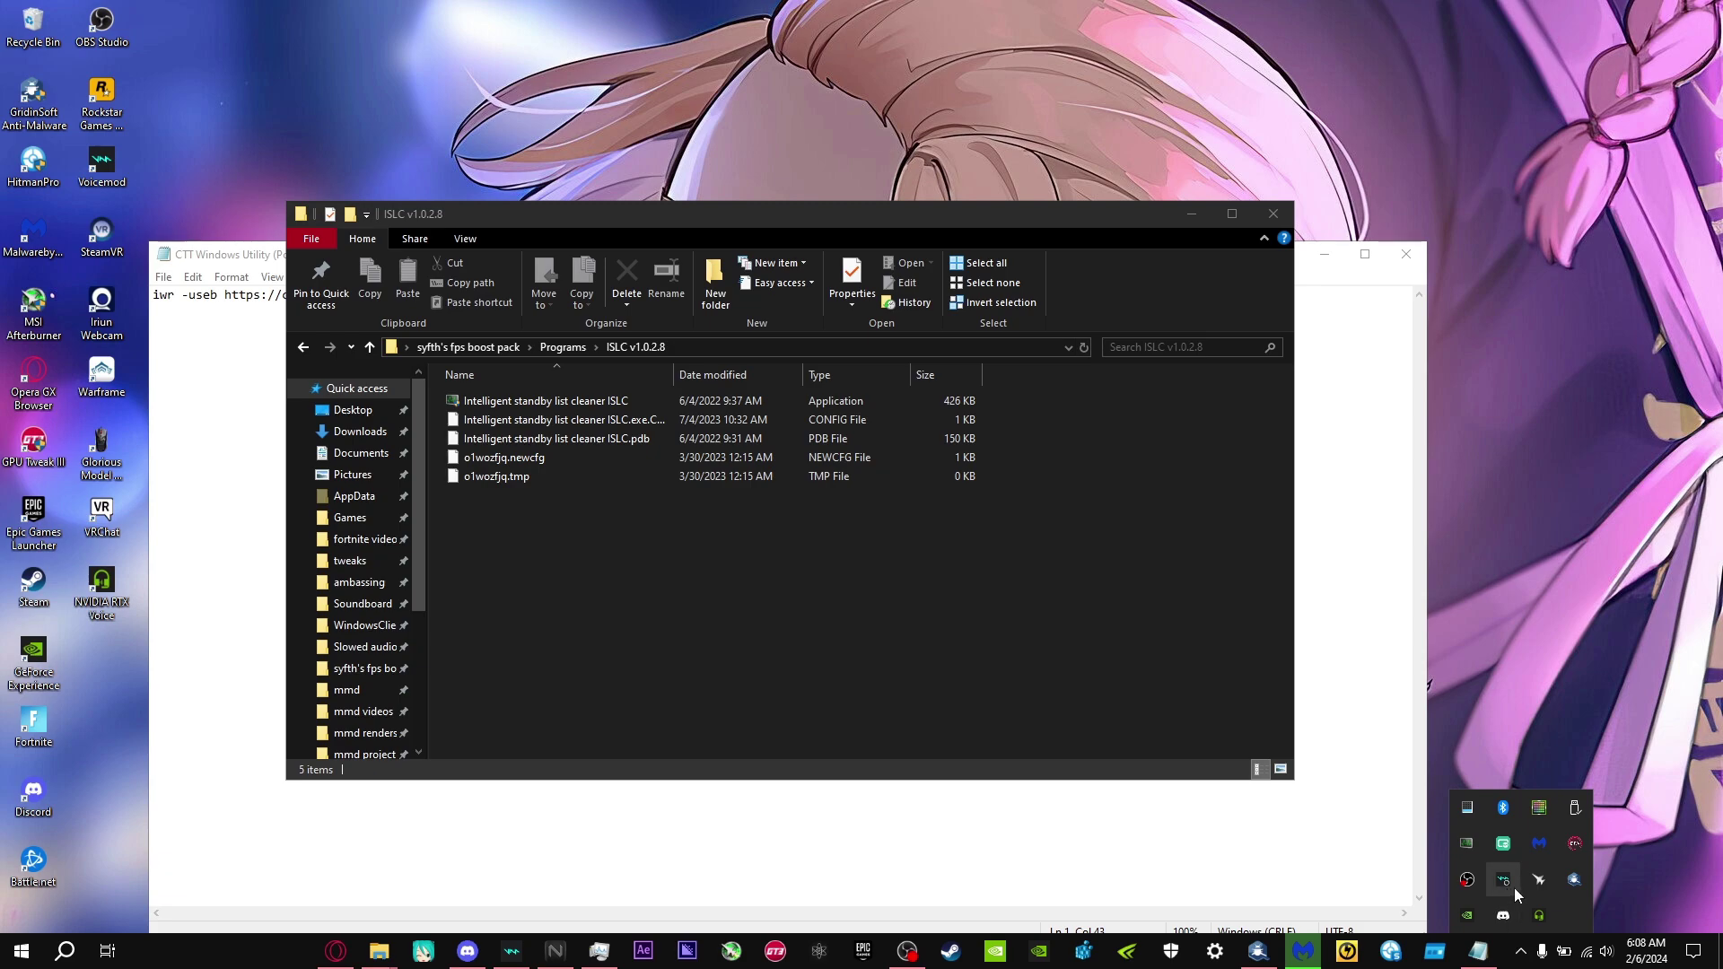
pyautogui.click(1471, 847)
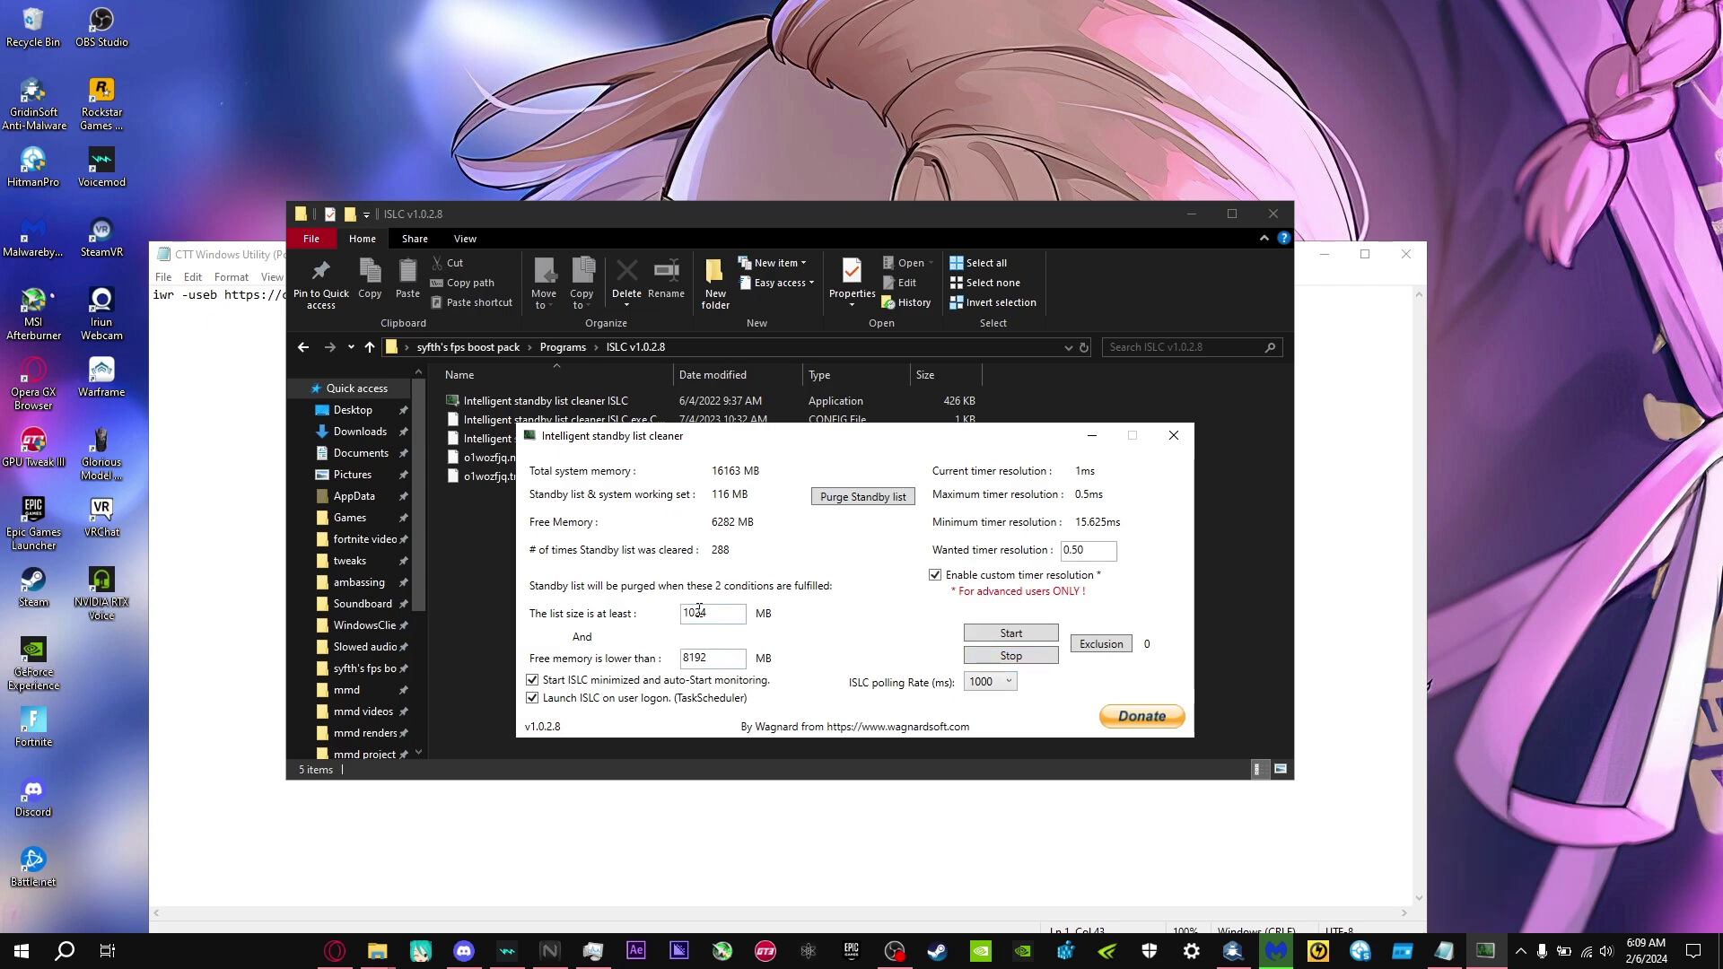
# - Purge the standby list and check the minimum list size of 1024 MB
pyautogui.doubleClick(699, 612)
pyautogui.click(848, 499)
pyautogui.click(840, 499)
pyautogui.doubleClick(728, 613)
# - Start standby list monitoring with the 8192 MB free memory limit and 0.50 timer resolution, and minimize the cleaner
pyautogui.doubleClick(704, 658)
pyautogui.click(717, 659)
pyautogui.moveTo(721, 652); pyautogui.dragTo(686, 666)
pyautogui.click(736, 662)
pyautogui.click(725, 664)
pyautogui.moveTo(1104, 551); pyautogui.dragTo(1048, 553)
pyautogui.click(978, 635)
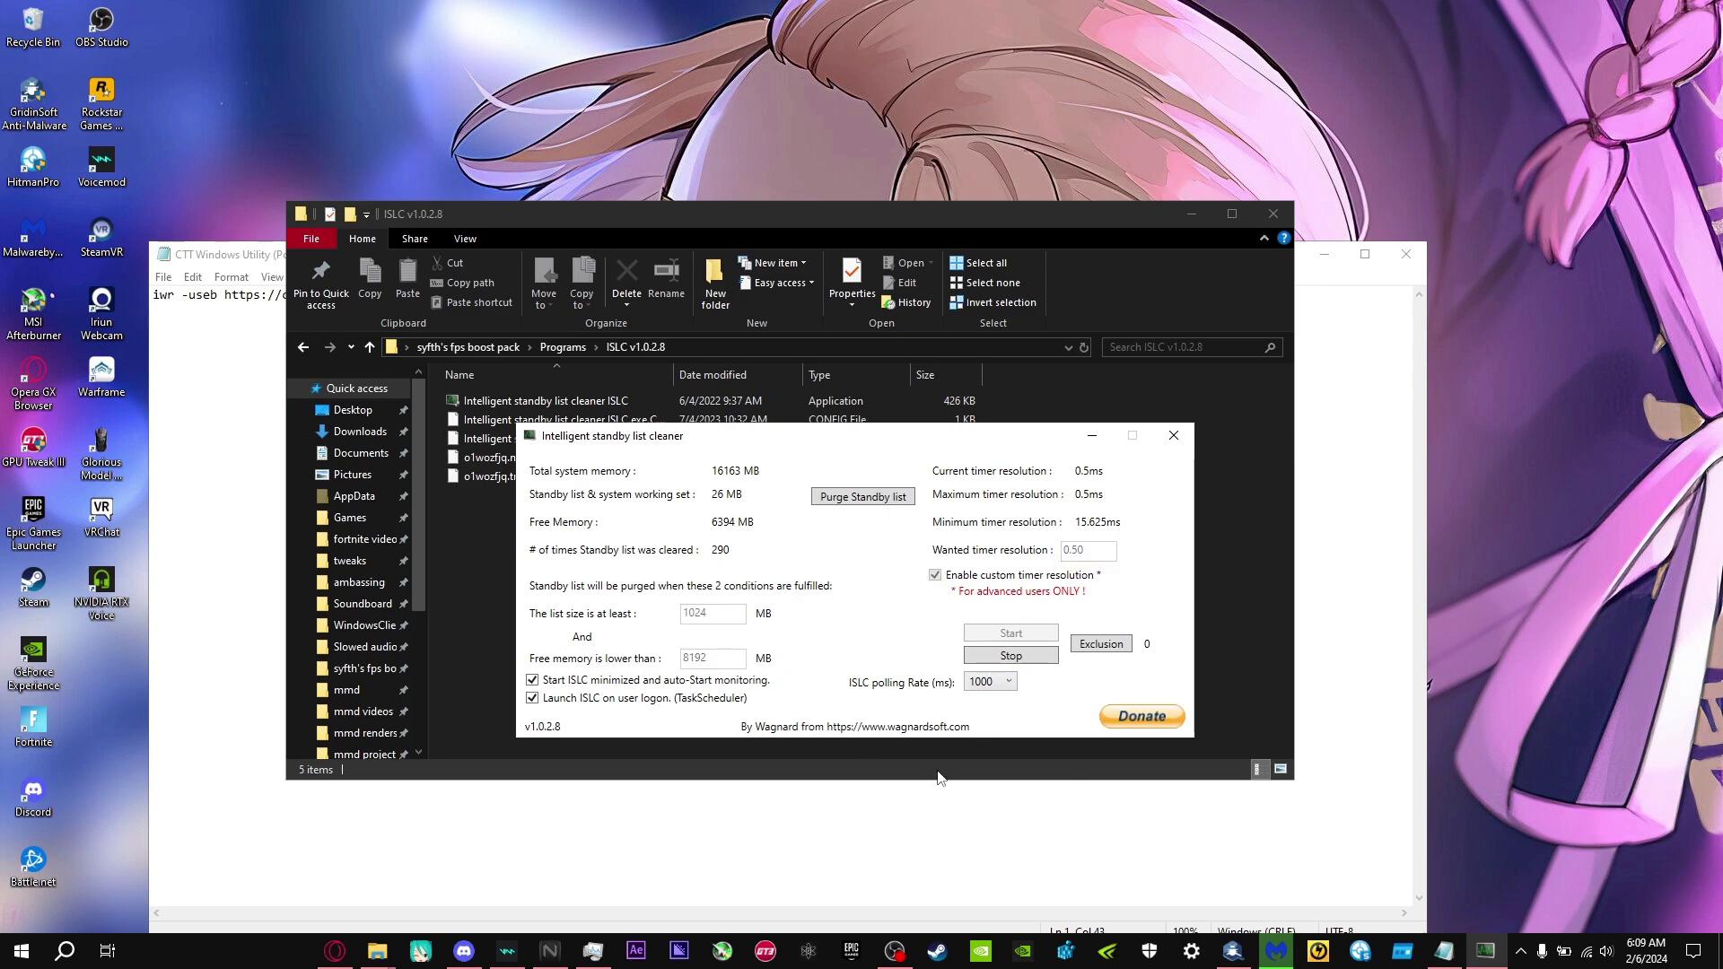
pyautogui.click(1091, 438)
# - Open the MSI_util_v3 folder in Programs and run the MSI_util_v3 application as administrator
pyautogui.click(562, 347)
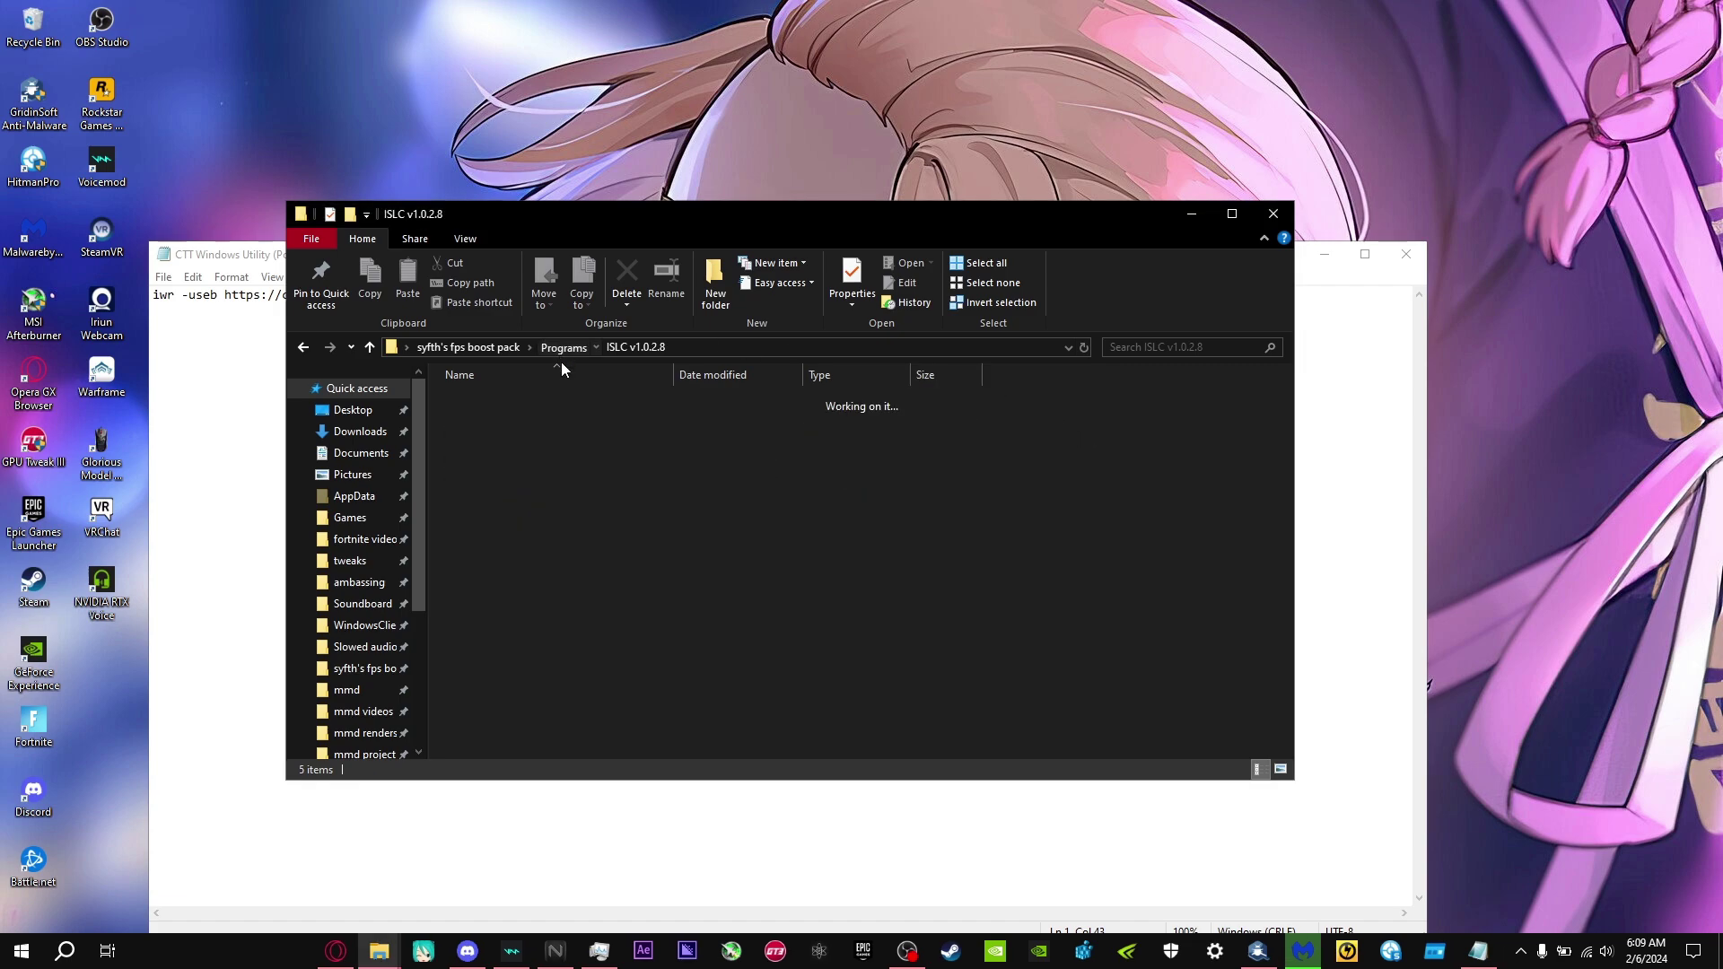
pyautogui.doubleClick(485, 439)
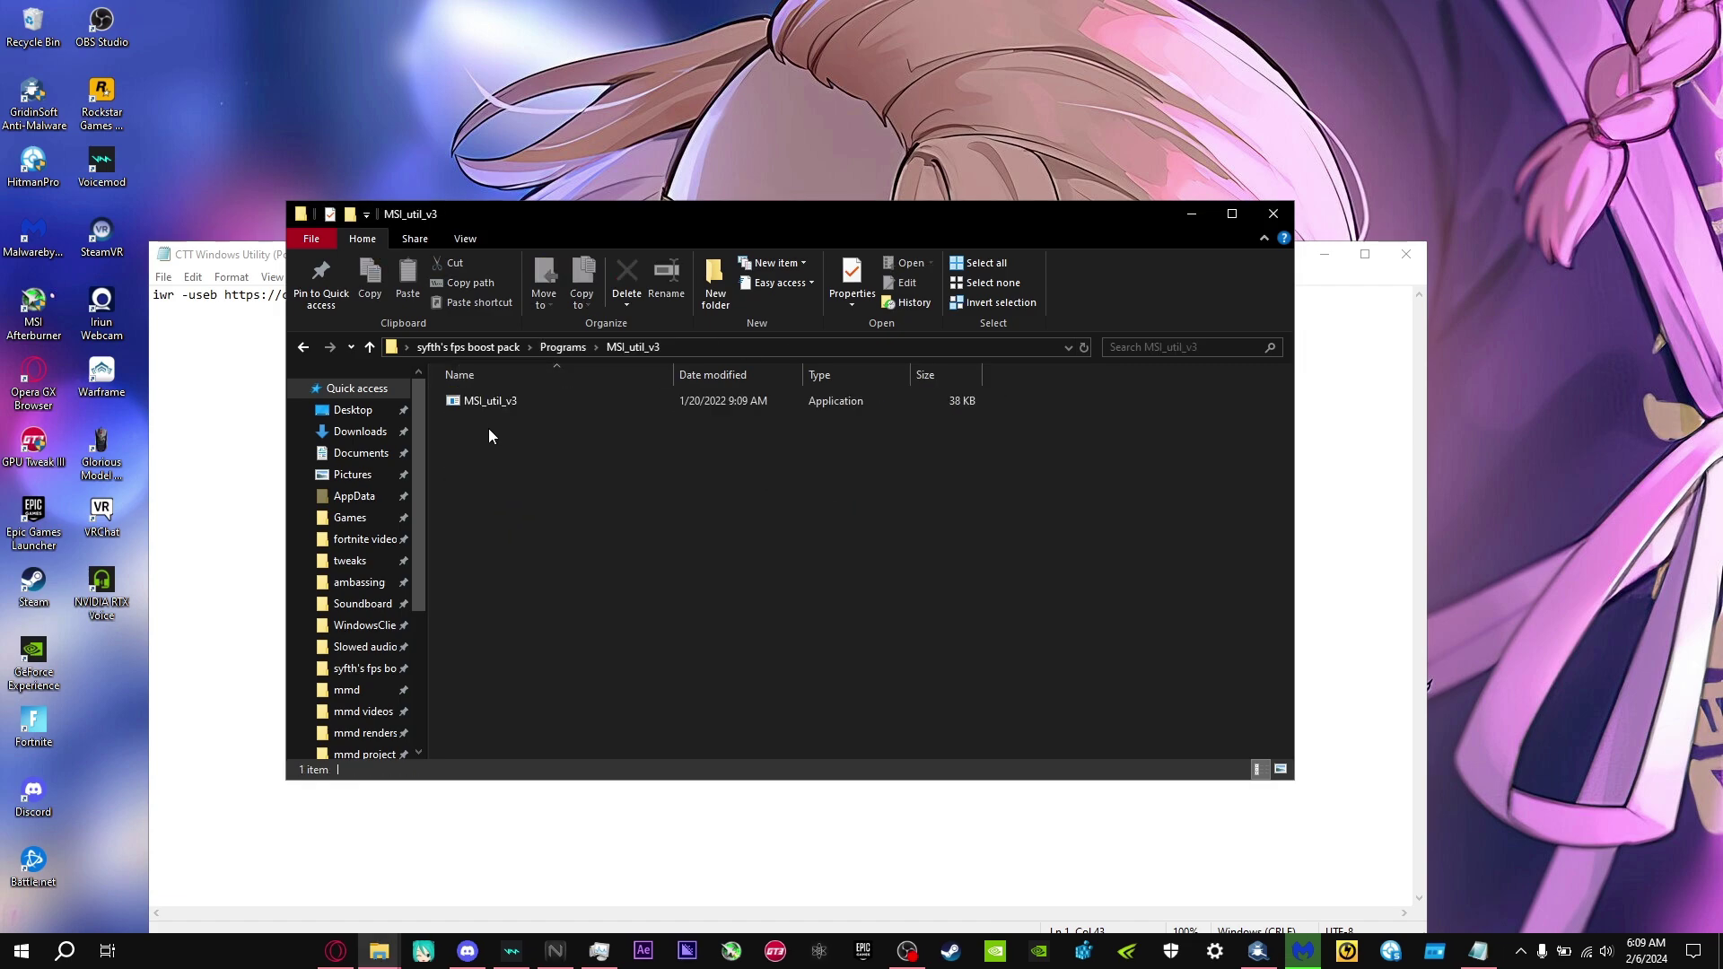
pyautogui.click(499, 404)
pyautogui.hotkey('shift', 'F10')
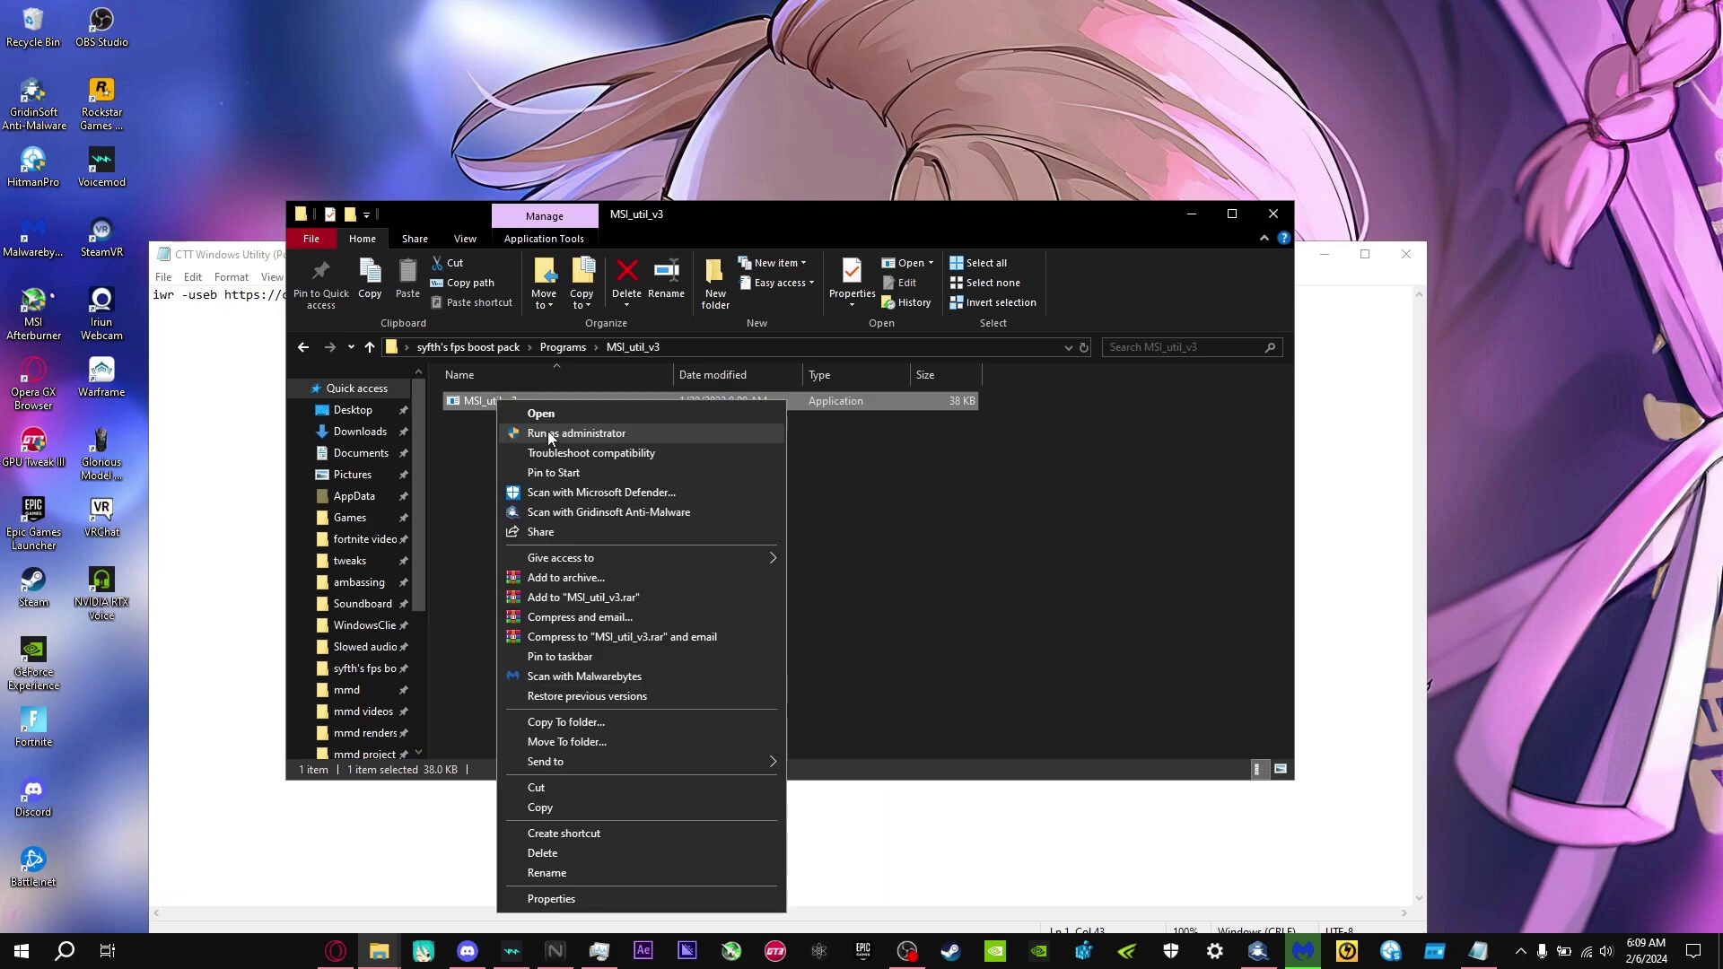
pyautogui.click(551, 434)
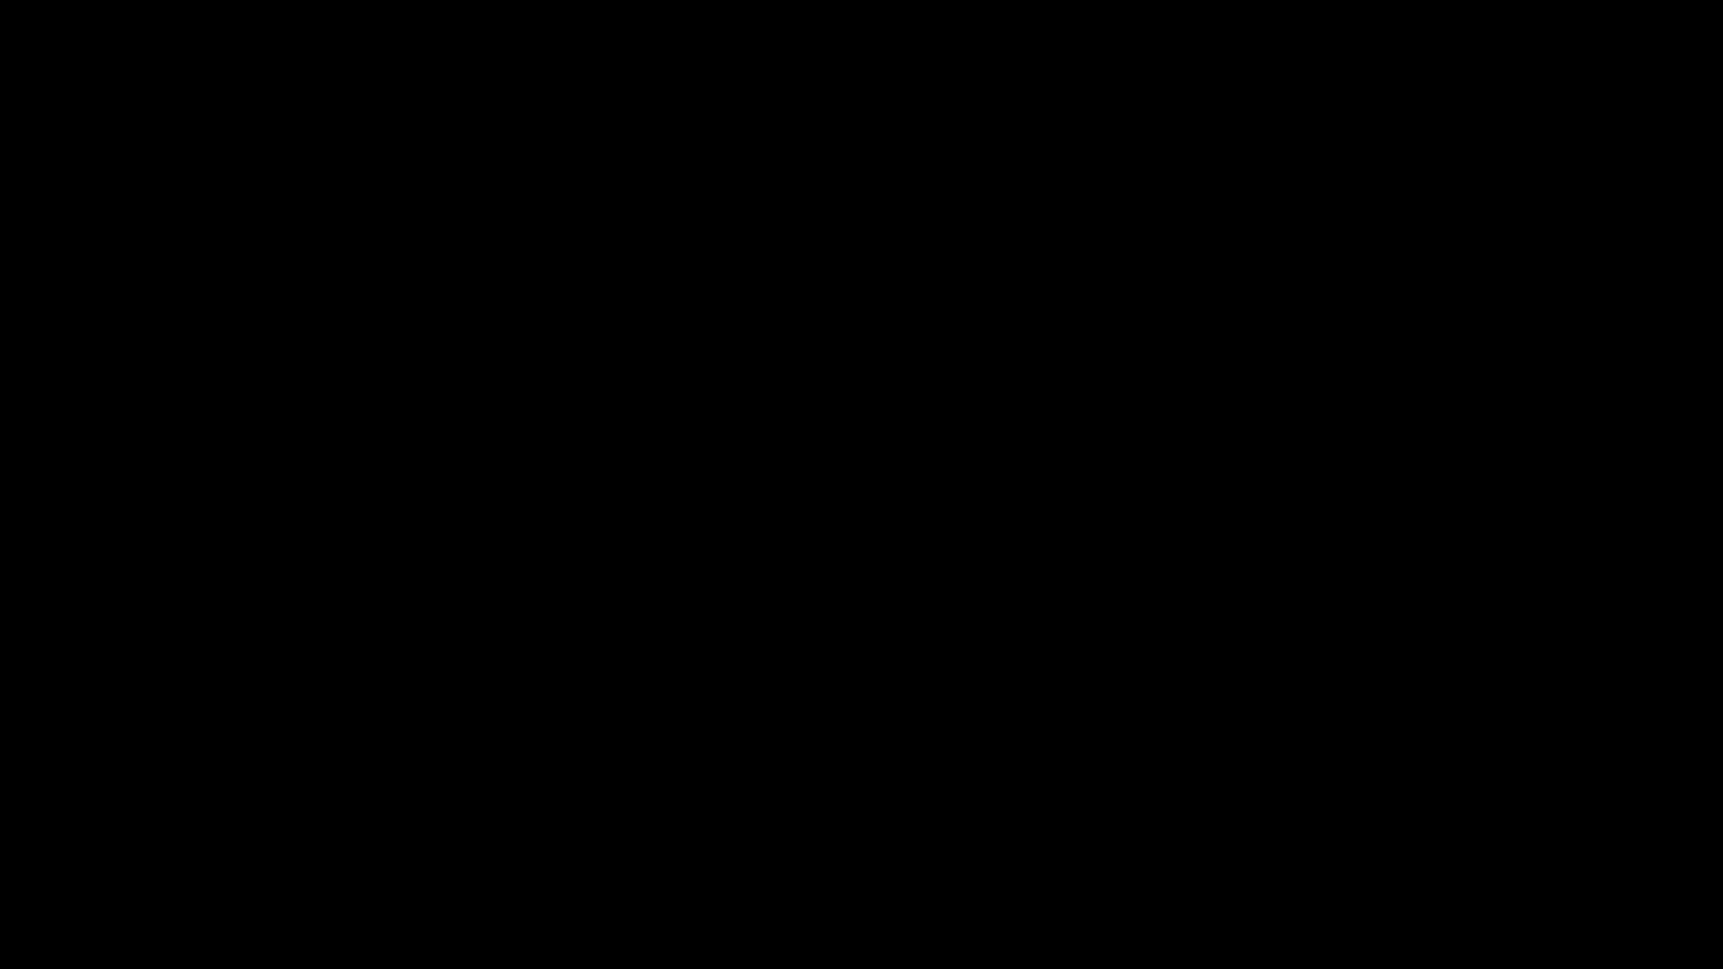
# - Choose High interrupt priority for the NVIDIA GeForce GTX 1650, and close the MSI mode utility to return to the Programs folder
pyautogui.click(417, 250)
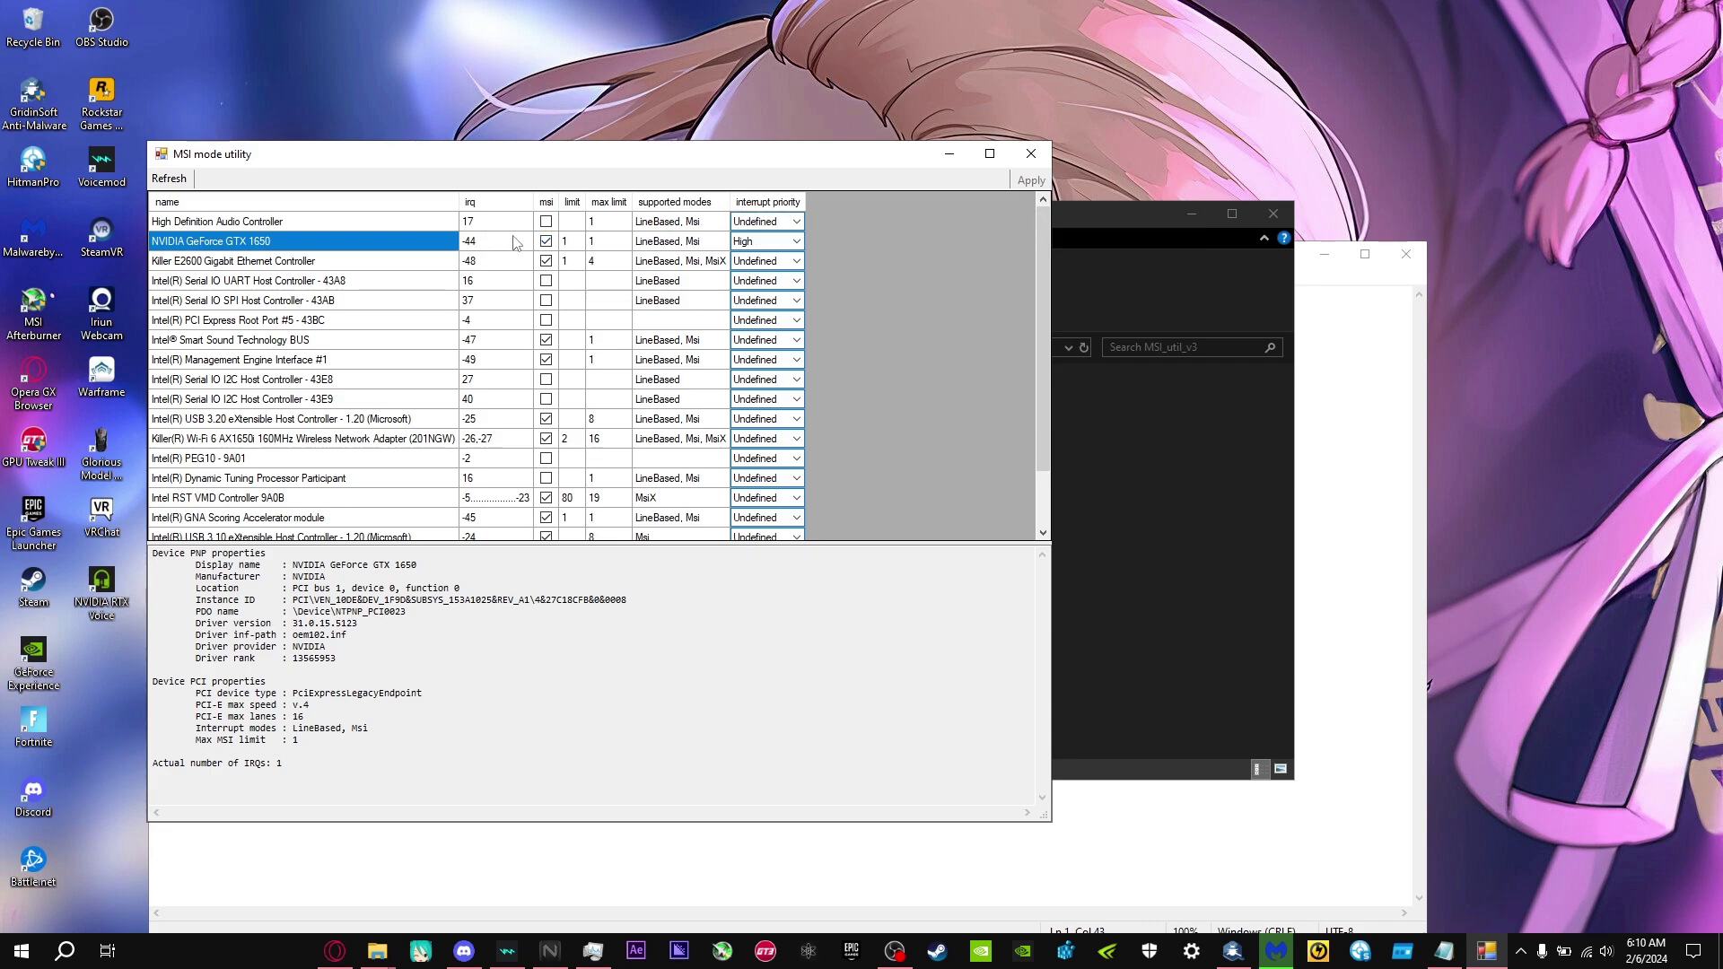
pyautogui.click(753, 243)
pyautogui.click(753, 244)
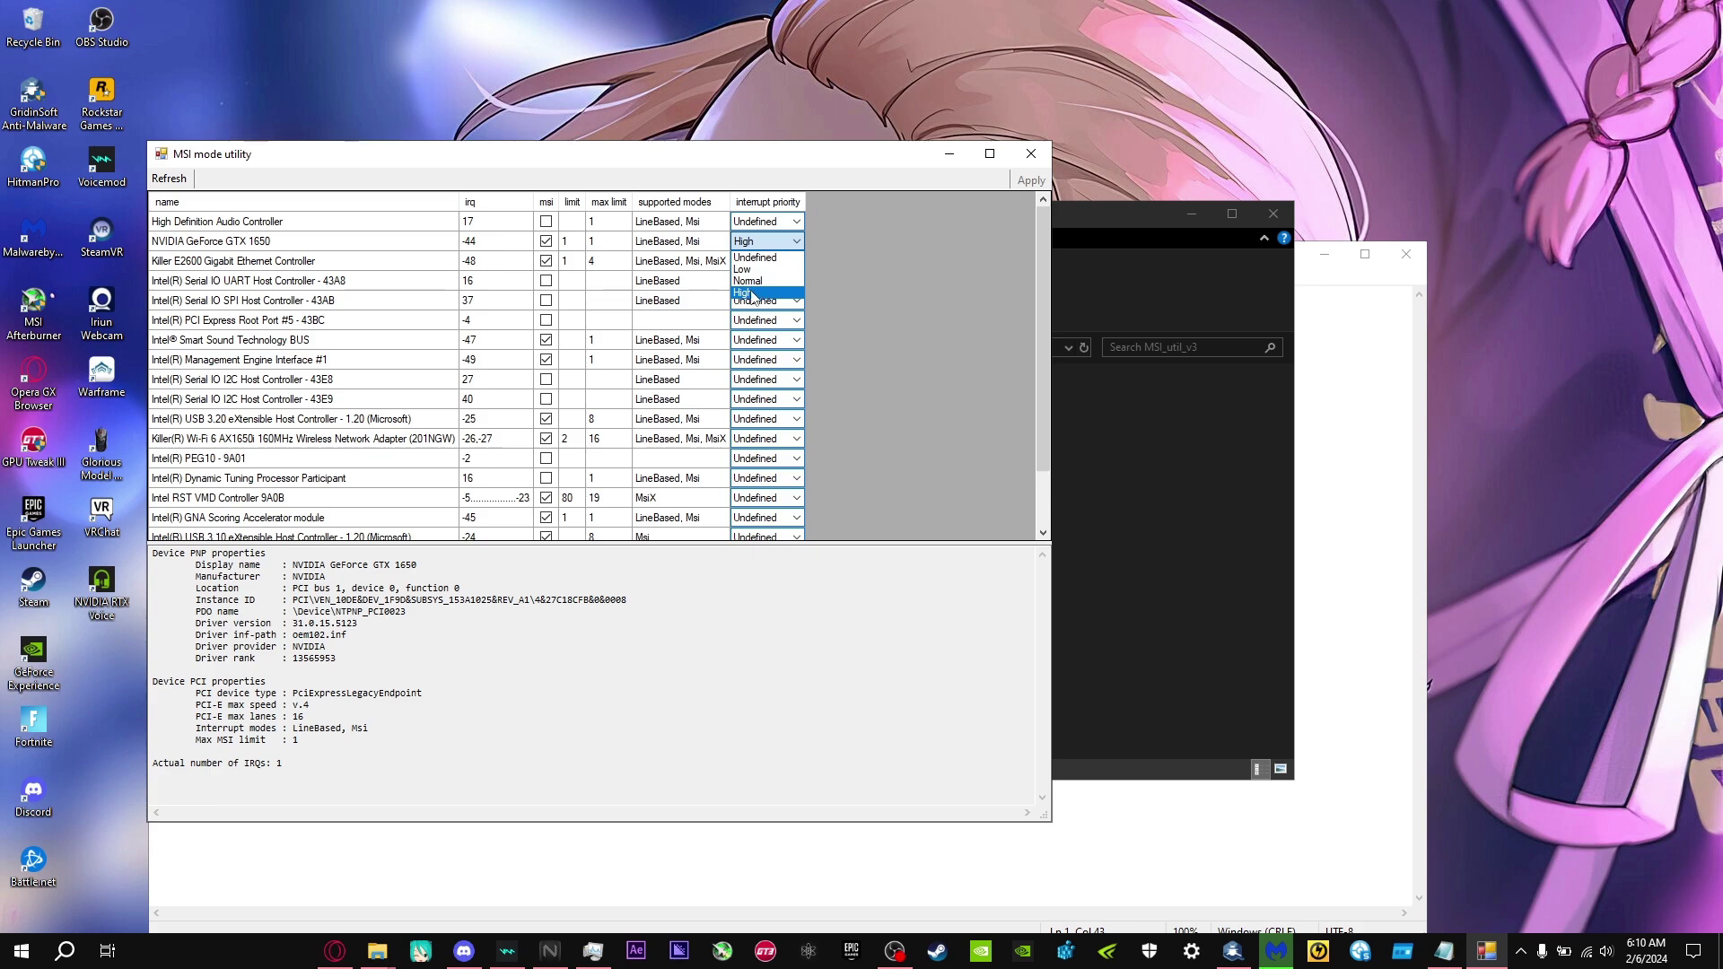
pyautogui.click(926, 350)
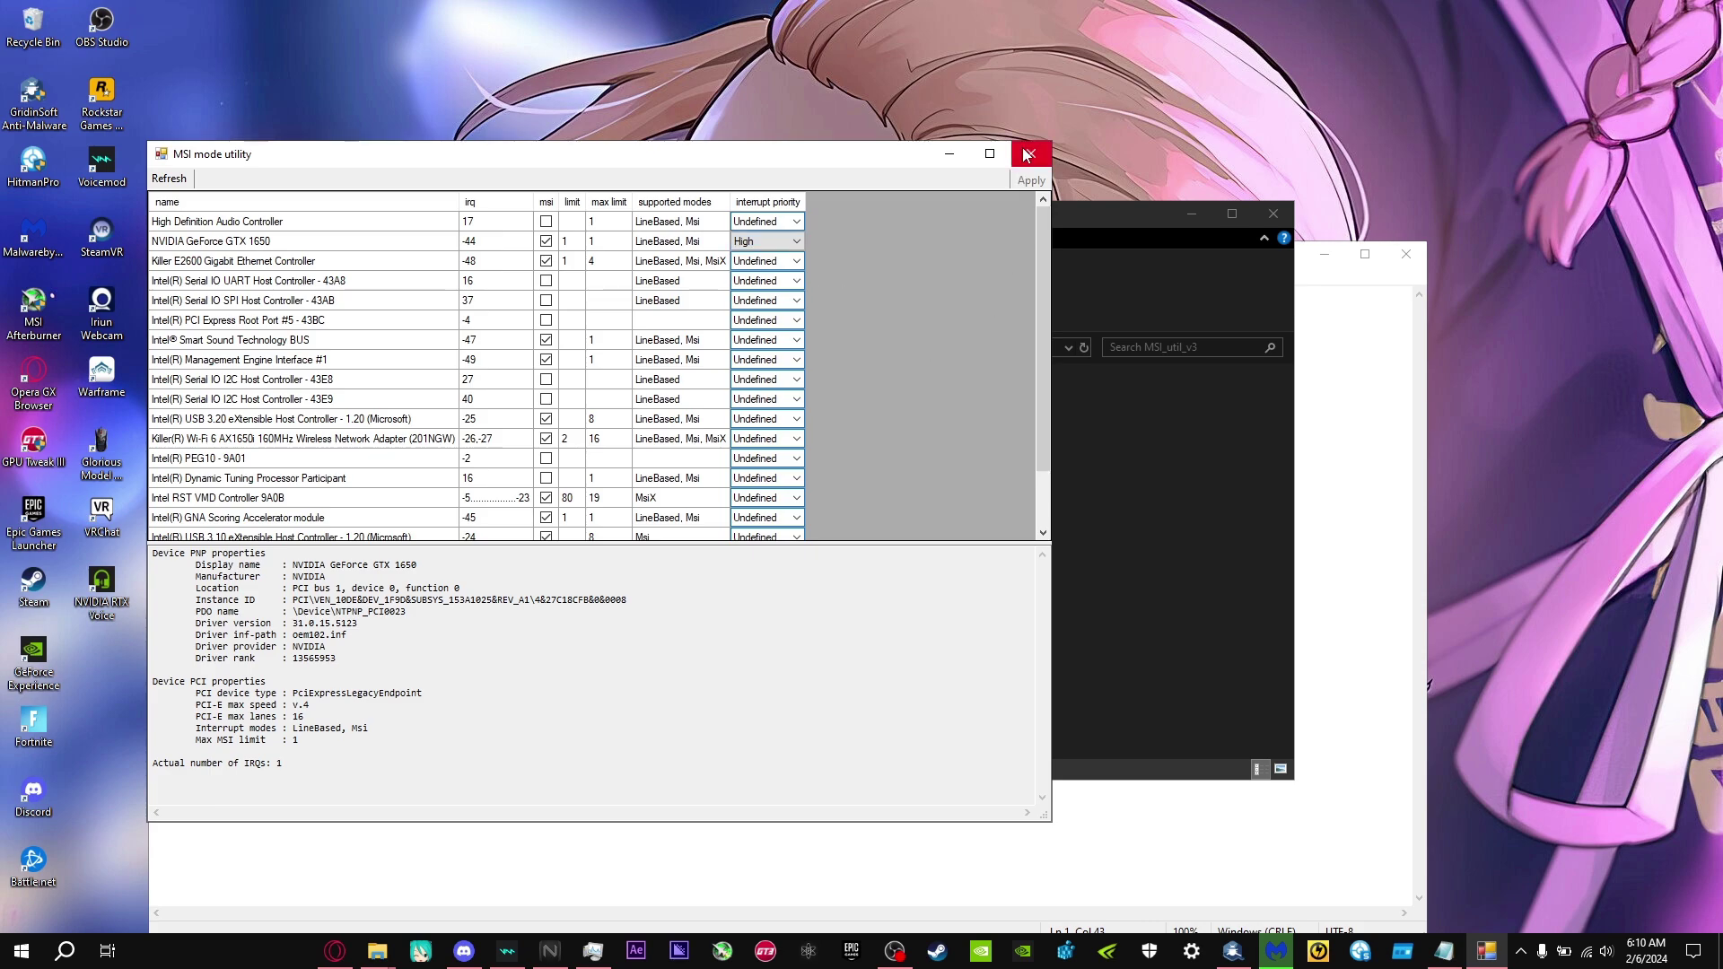
pyautogui.click(1027, 154)
pyautogui.click(552, 347)
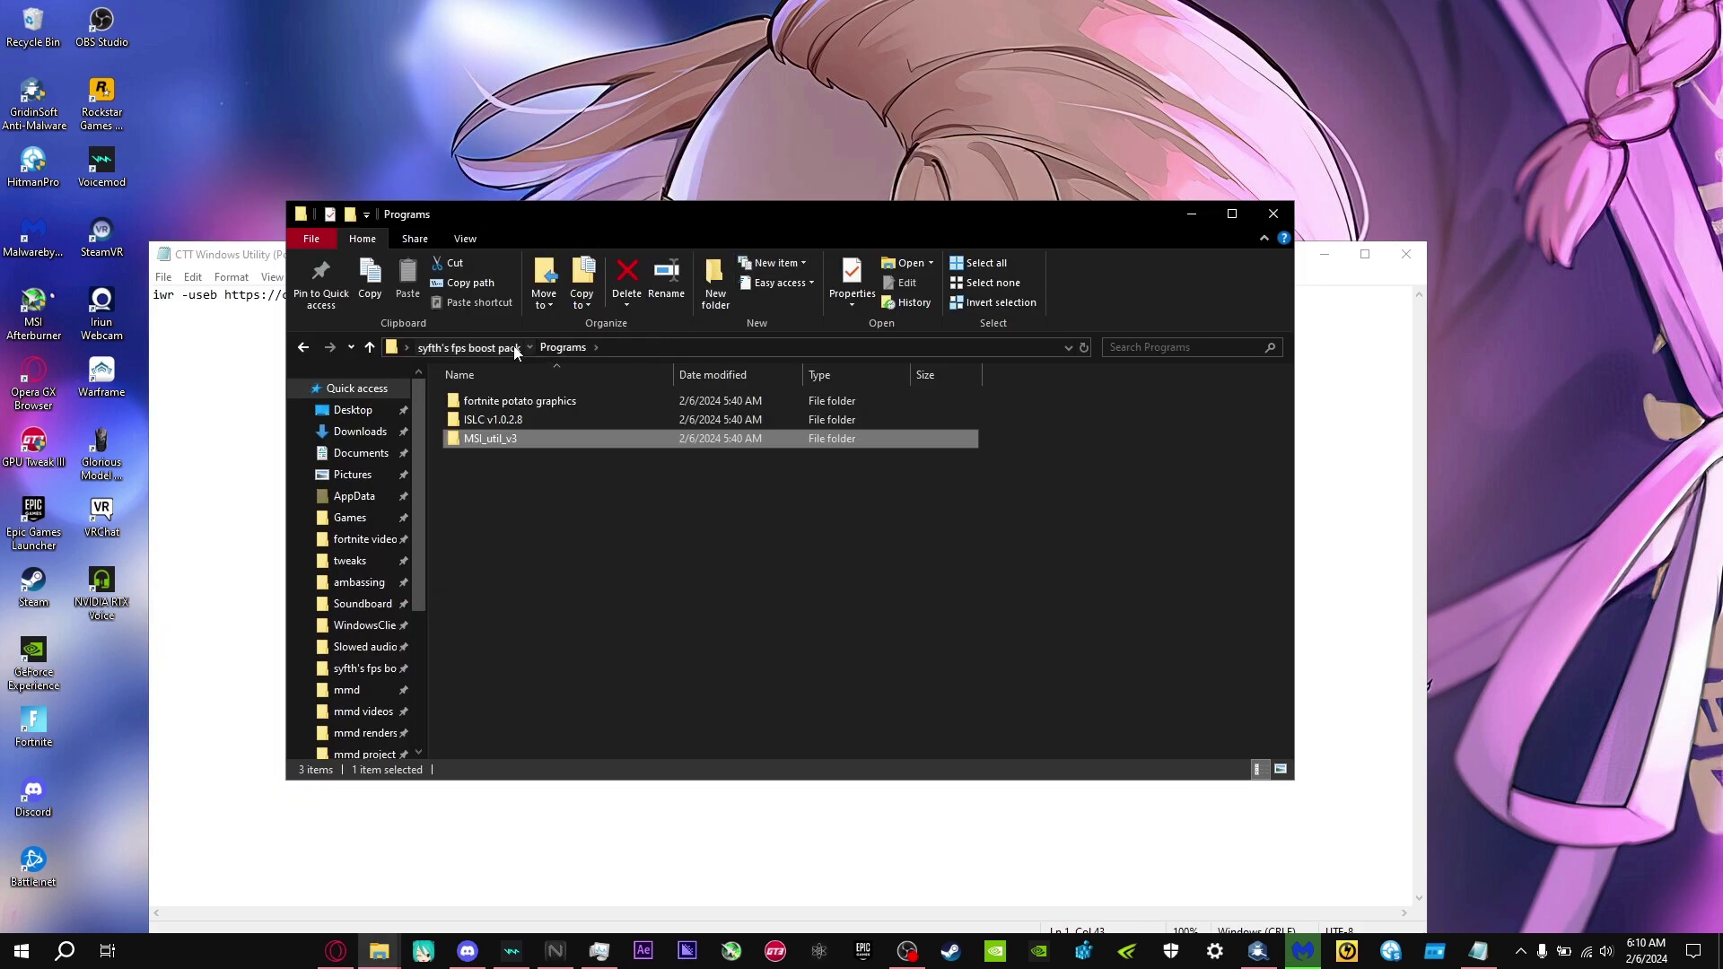
# - Open the QuickMemoryTestOK folder in the fps boost pack, launch the QuickMemoryTestOK application and dismiss its x64 notice
pyautogui.click(514, 348)
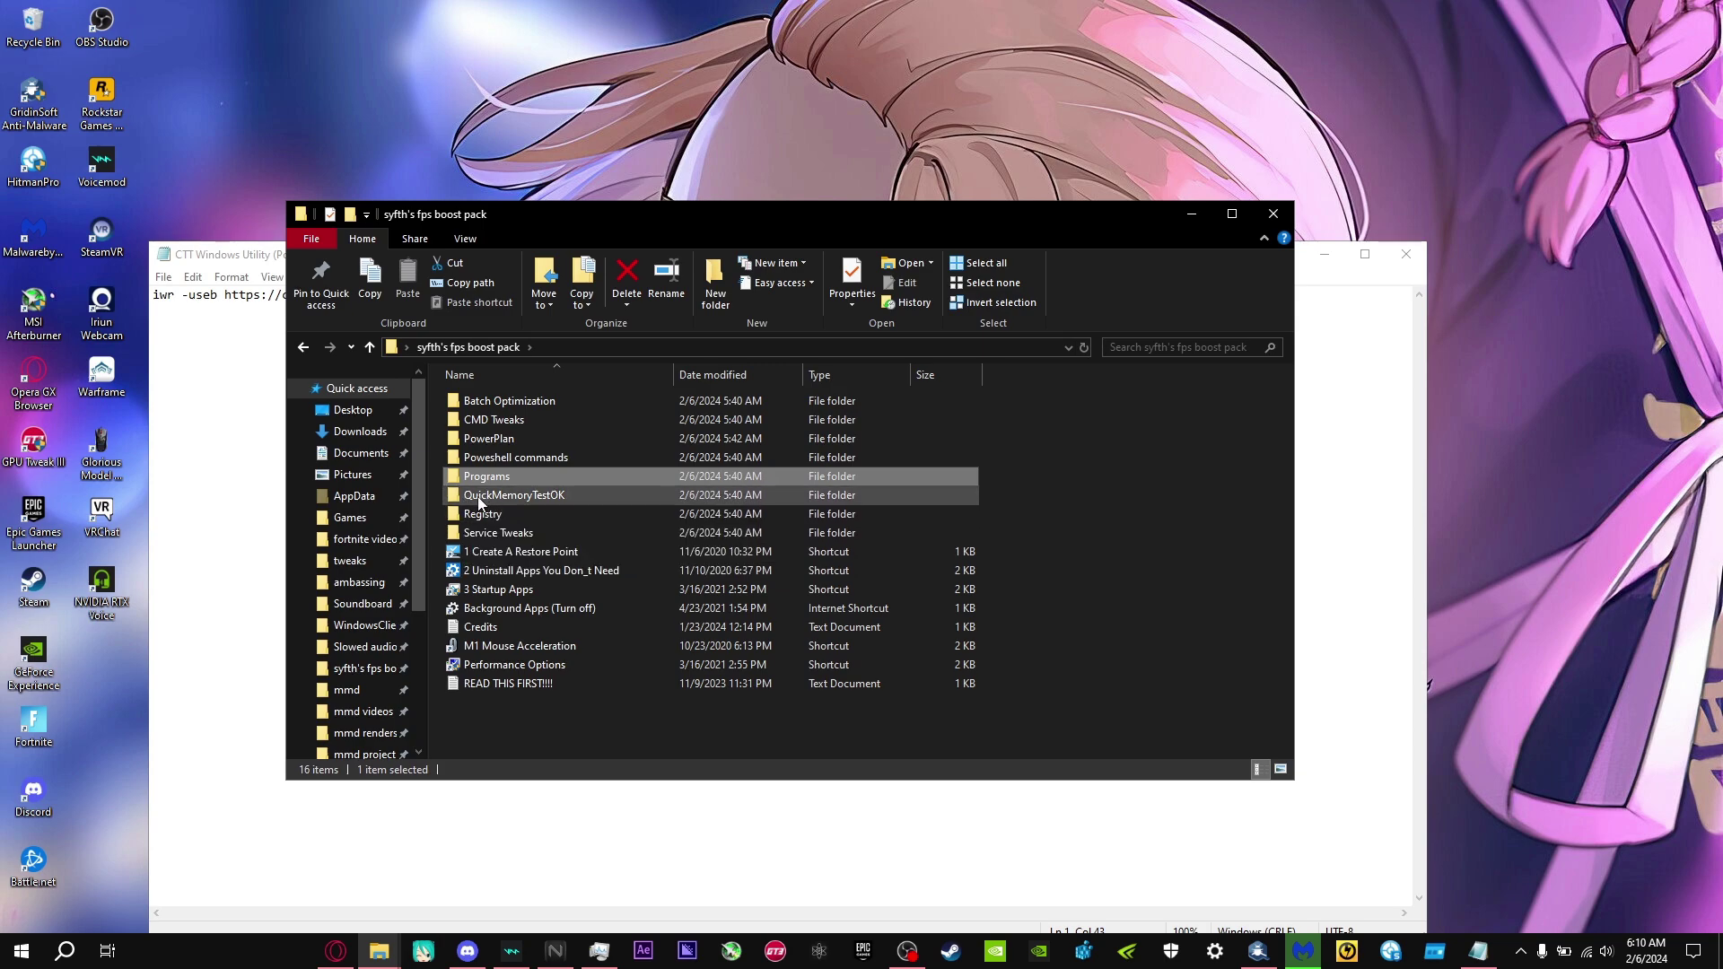
pyautogui.doubleClick(508, 499)
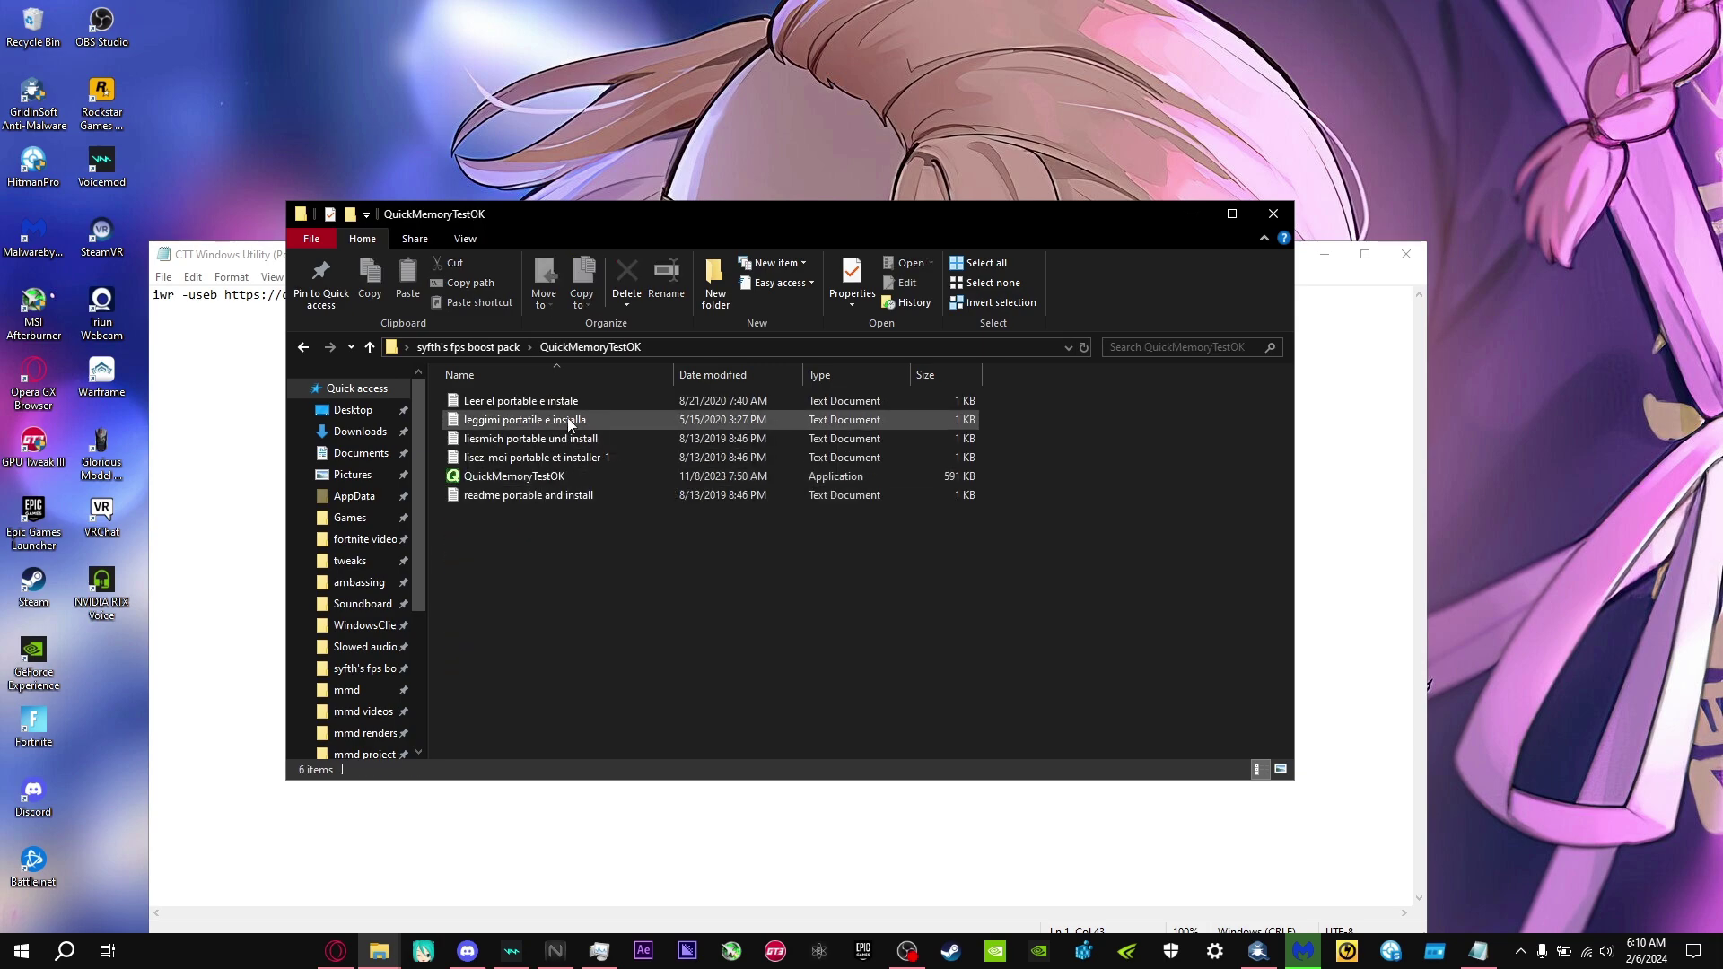
pyautogui.click(507, 479)
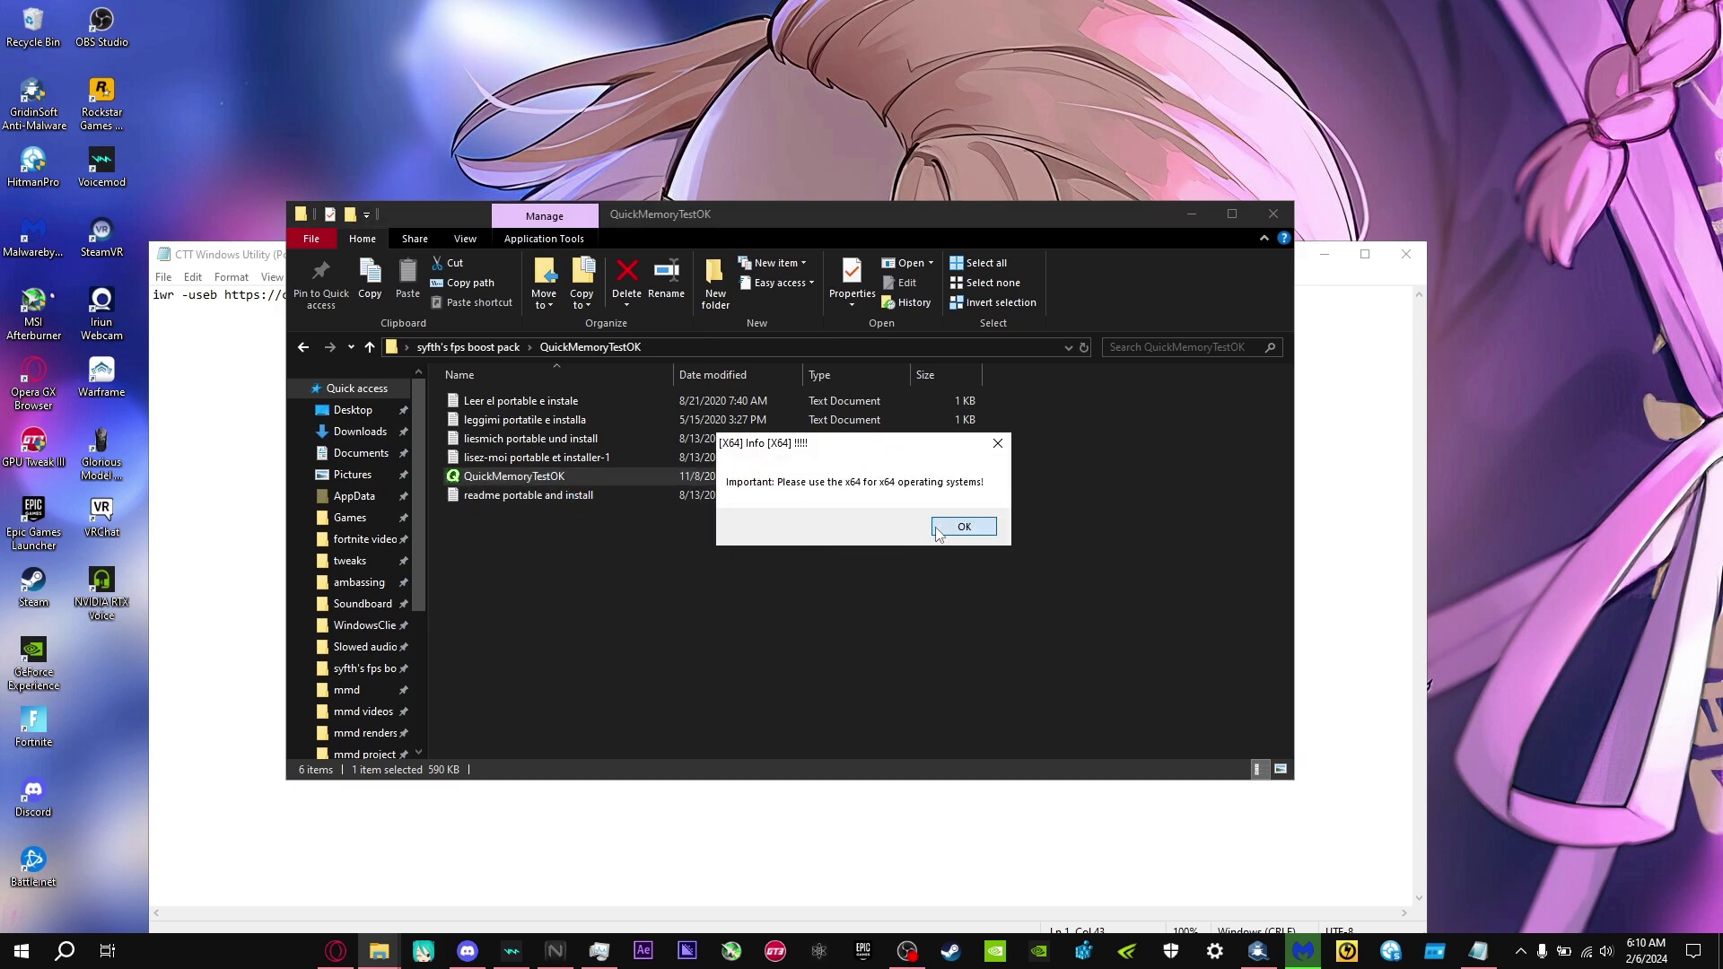
pyautogui.click(956, 529)
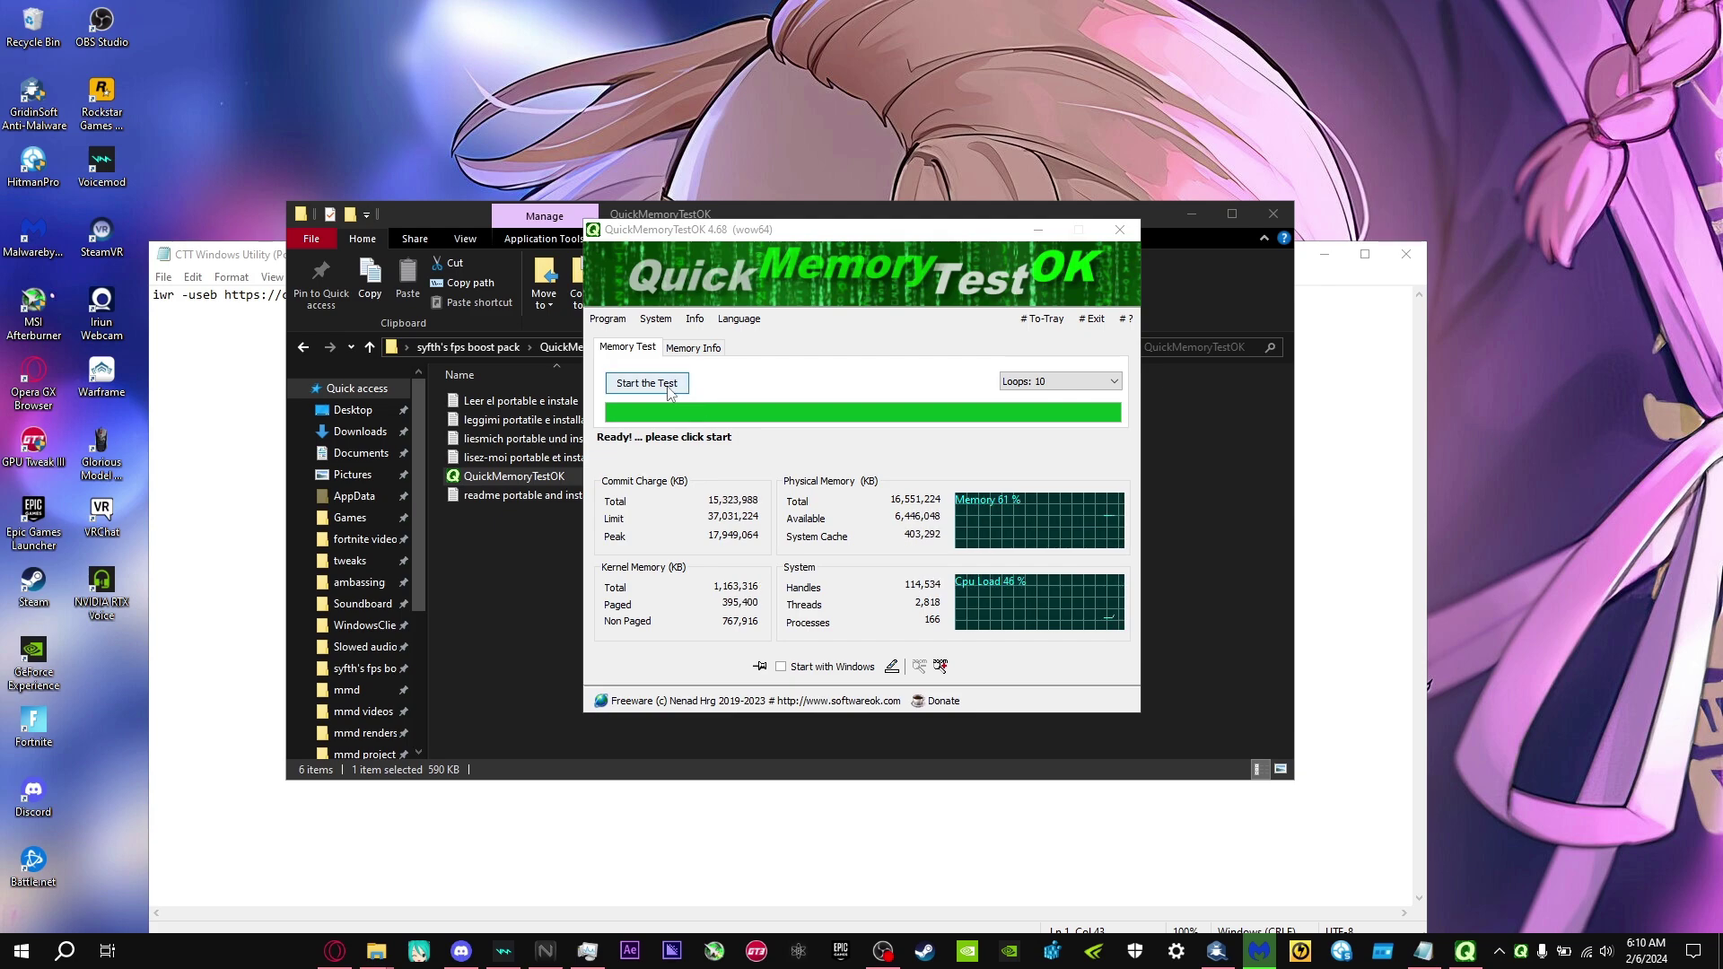
# - Keep the memory test at 10 loops and run it
pyautogui.click(1059, 384)
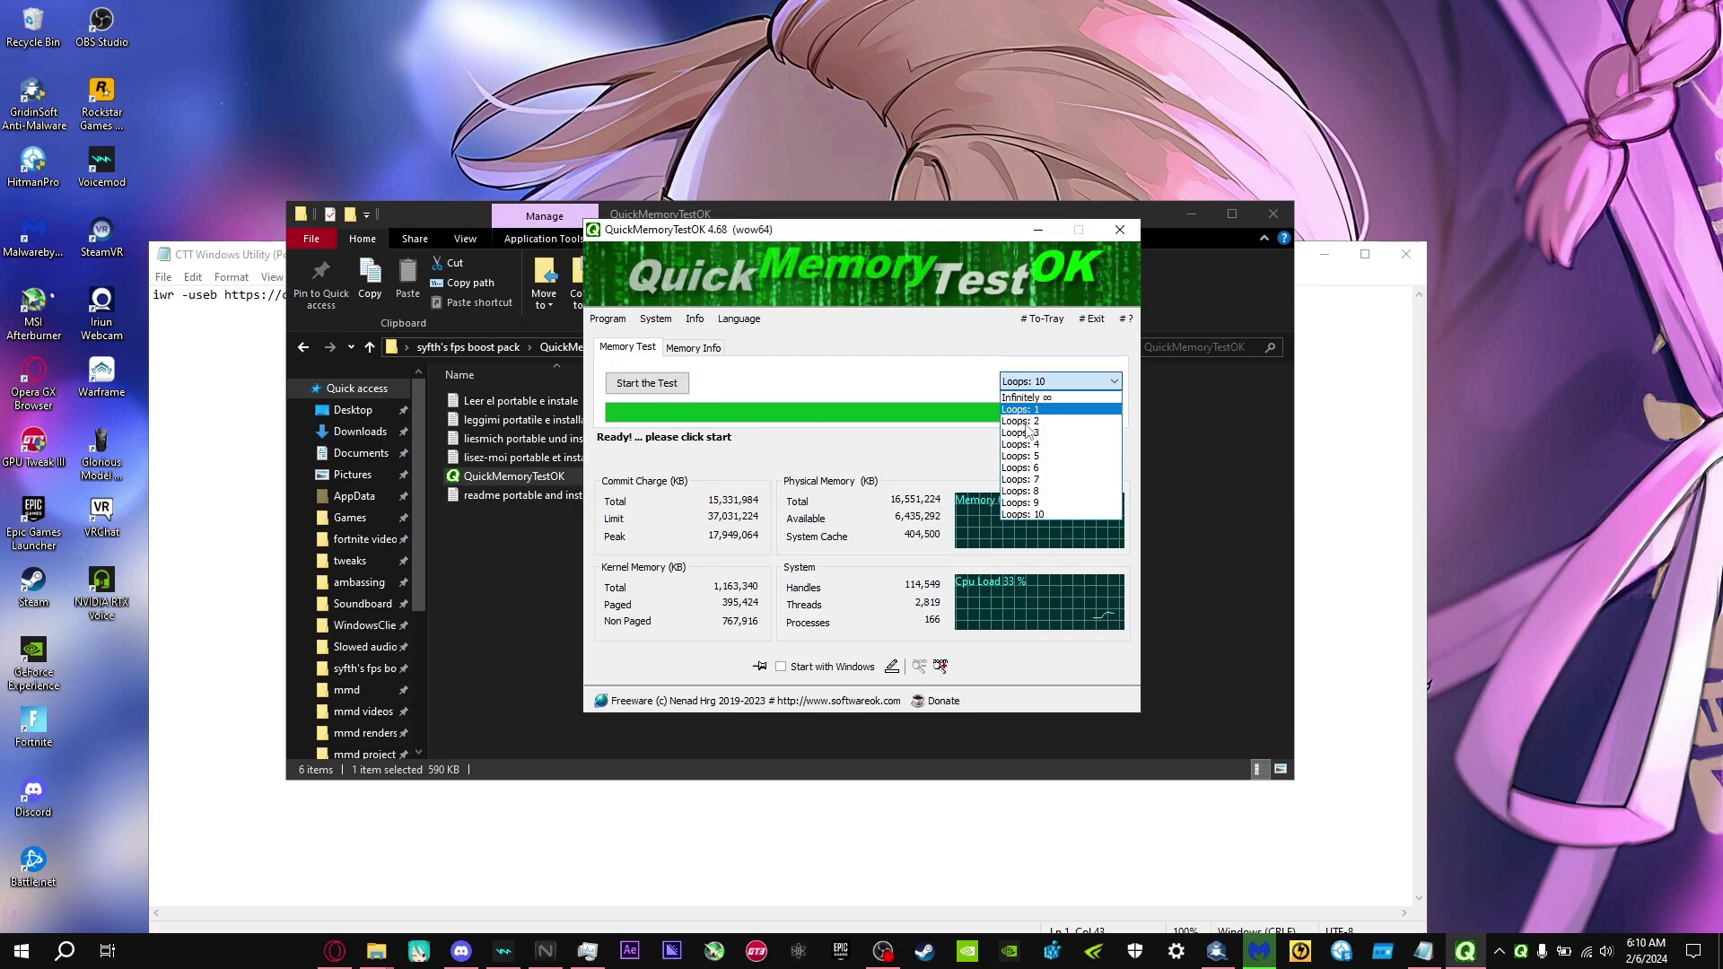
pyautogui.click(812, 387)
pyautogui.press('Return')
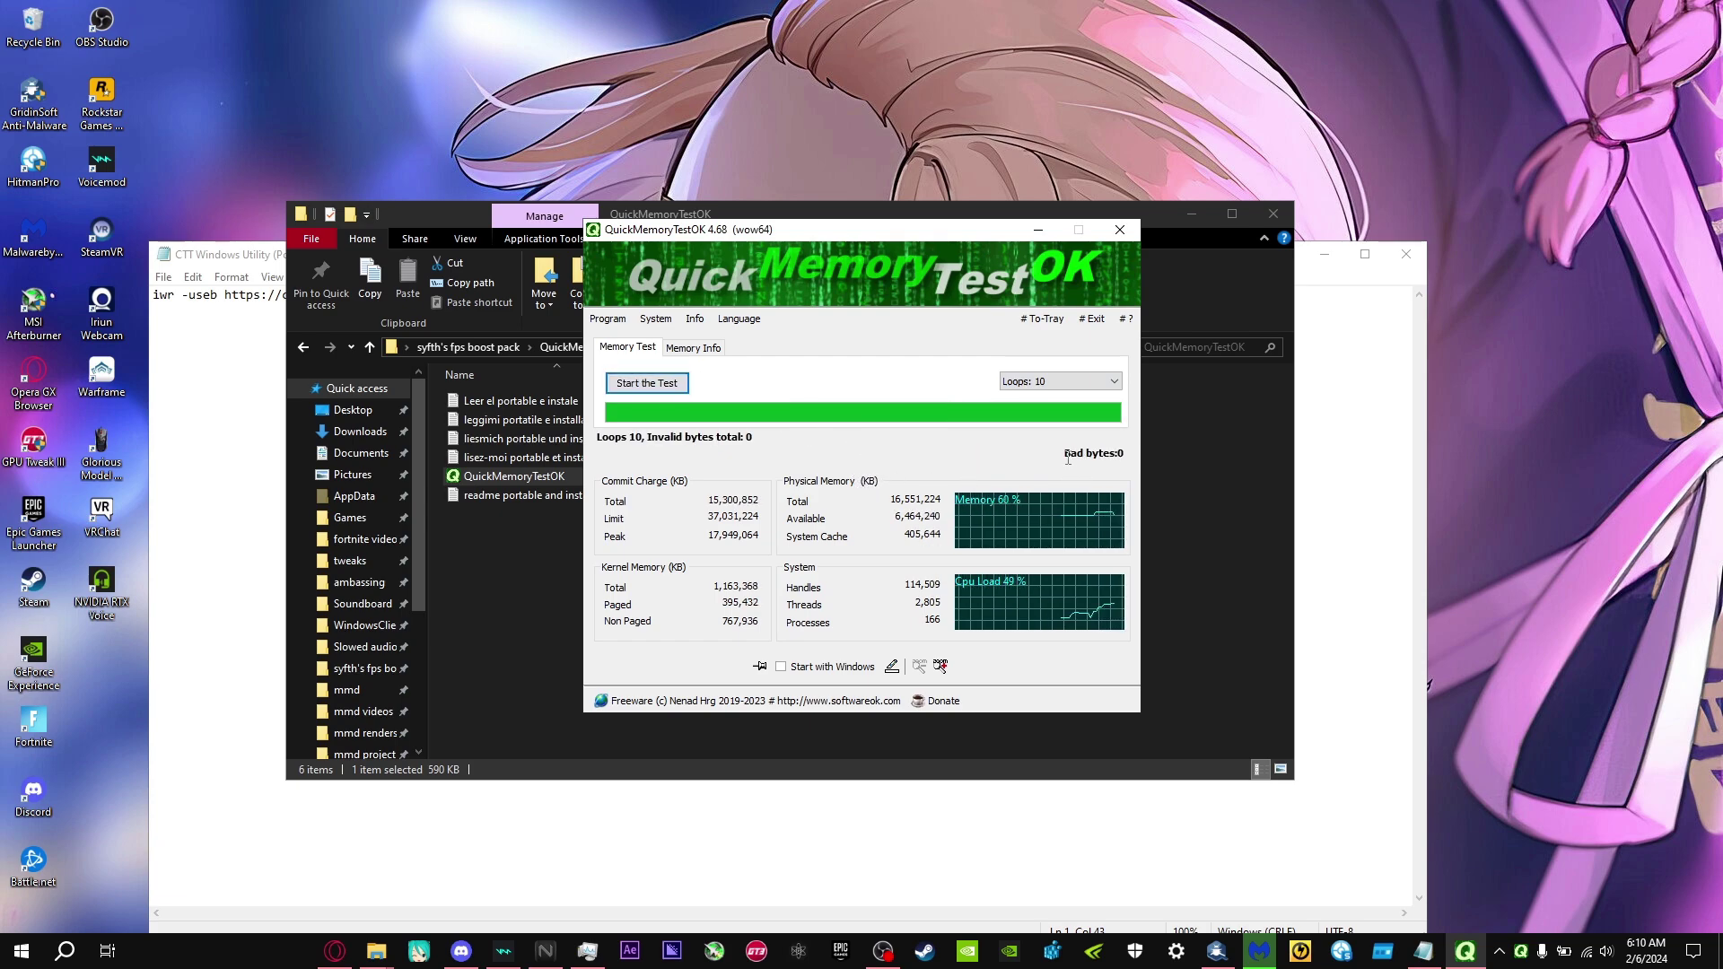
# - Examine the bad bytes result of the memory test and exit QuickMemoryTestOK
pyautogui.click(984, 457)
pyautogui.moveTo(984, 457); pyautogui.dragTo(1144, 456)
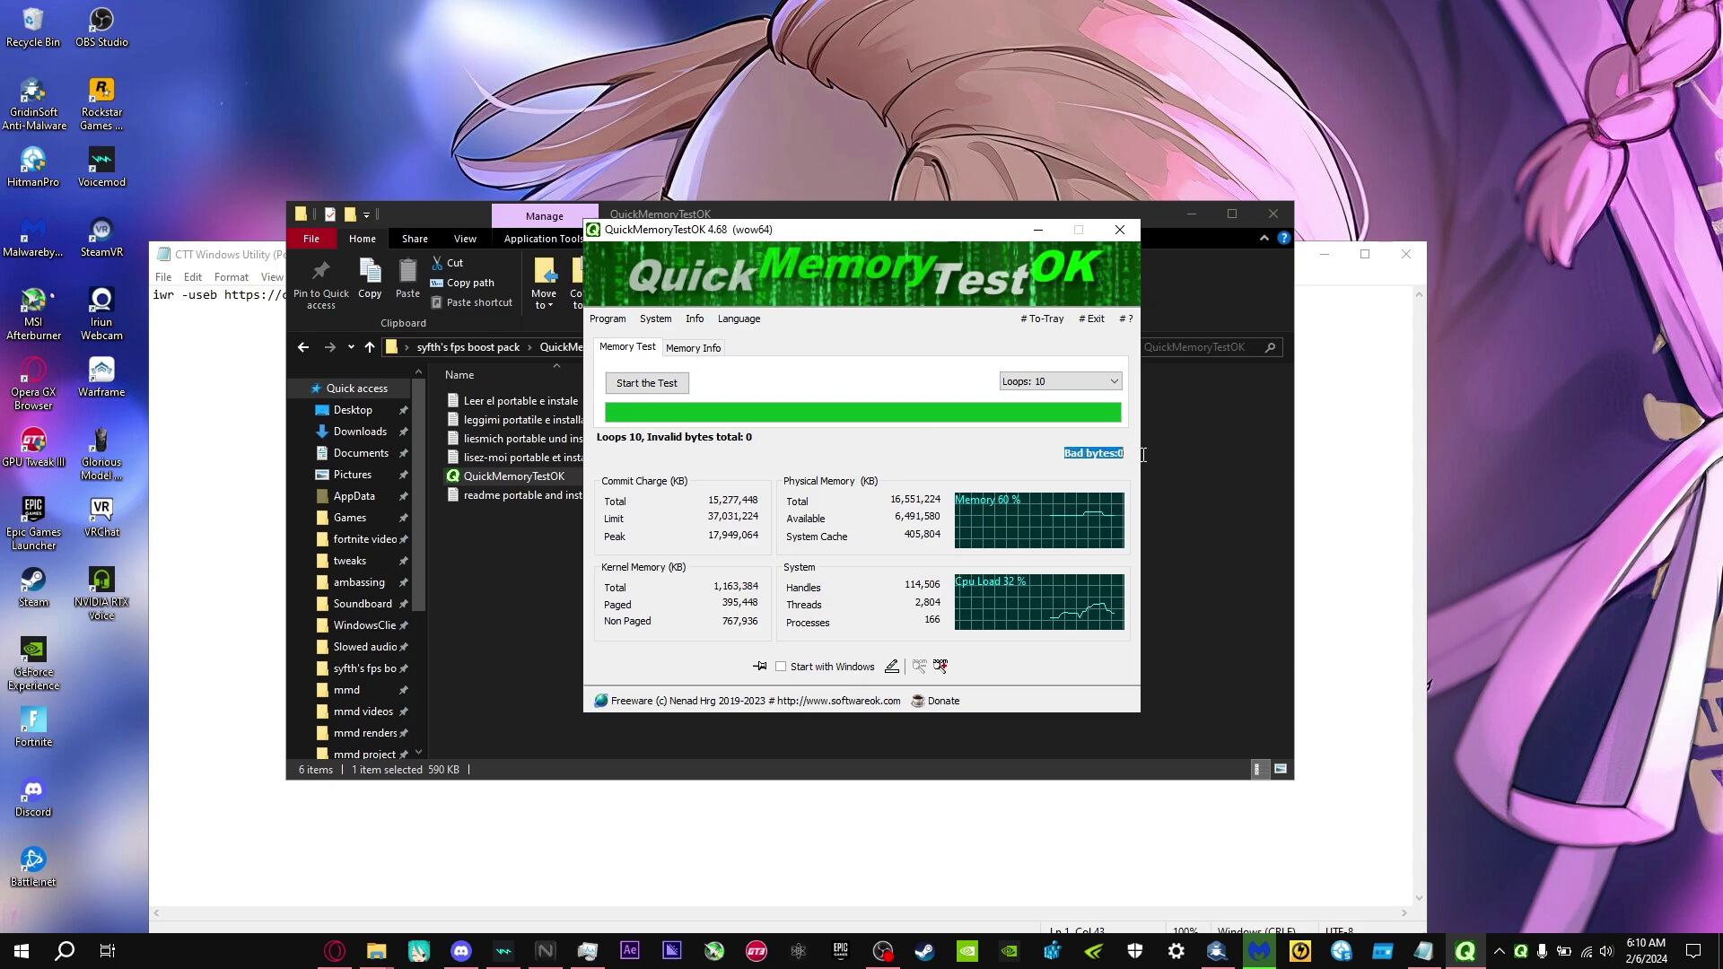
pyautogui.click(1067, 455)
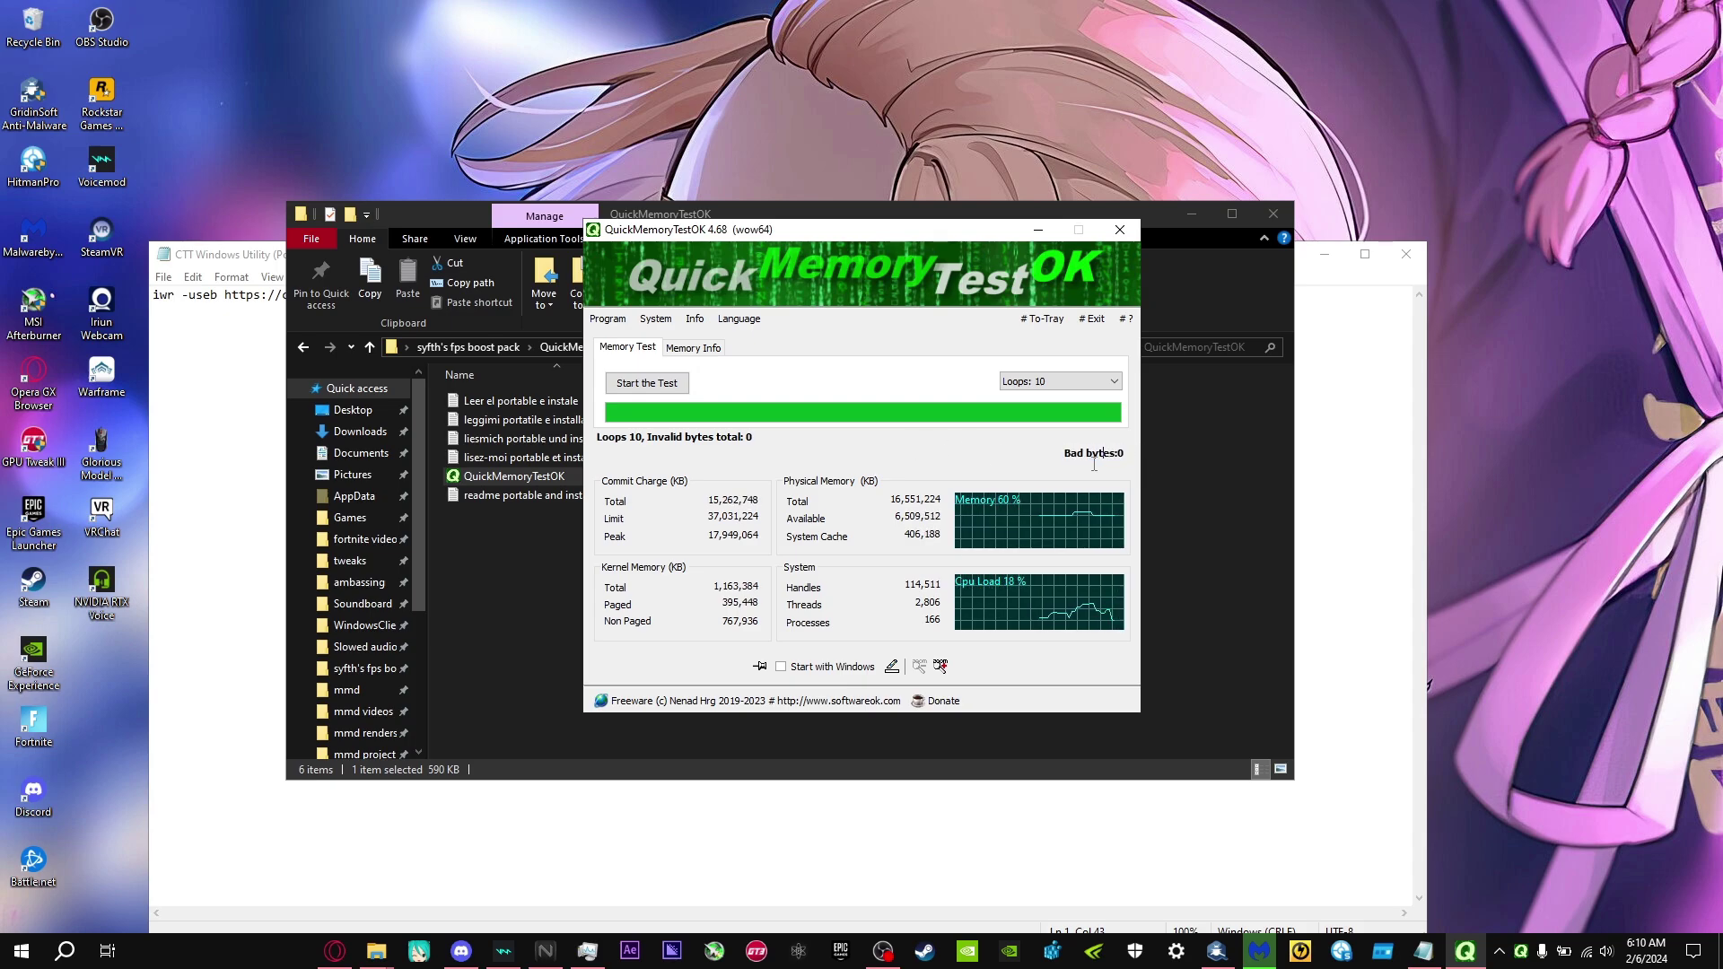
pyautogui.moveTo(1067, 455); pyautogui.dragTo(1123, 458)
pyautogui.click(1059, 454)
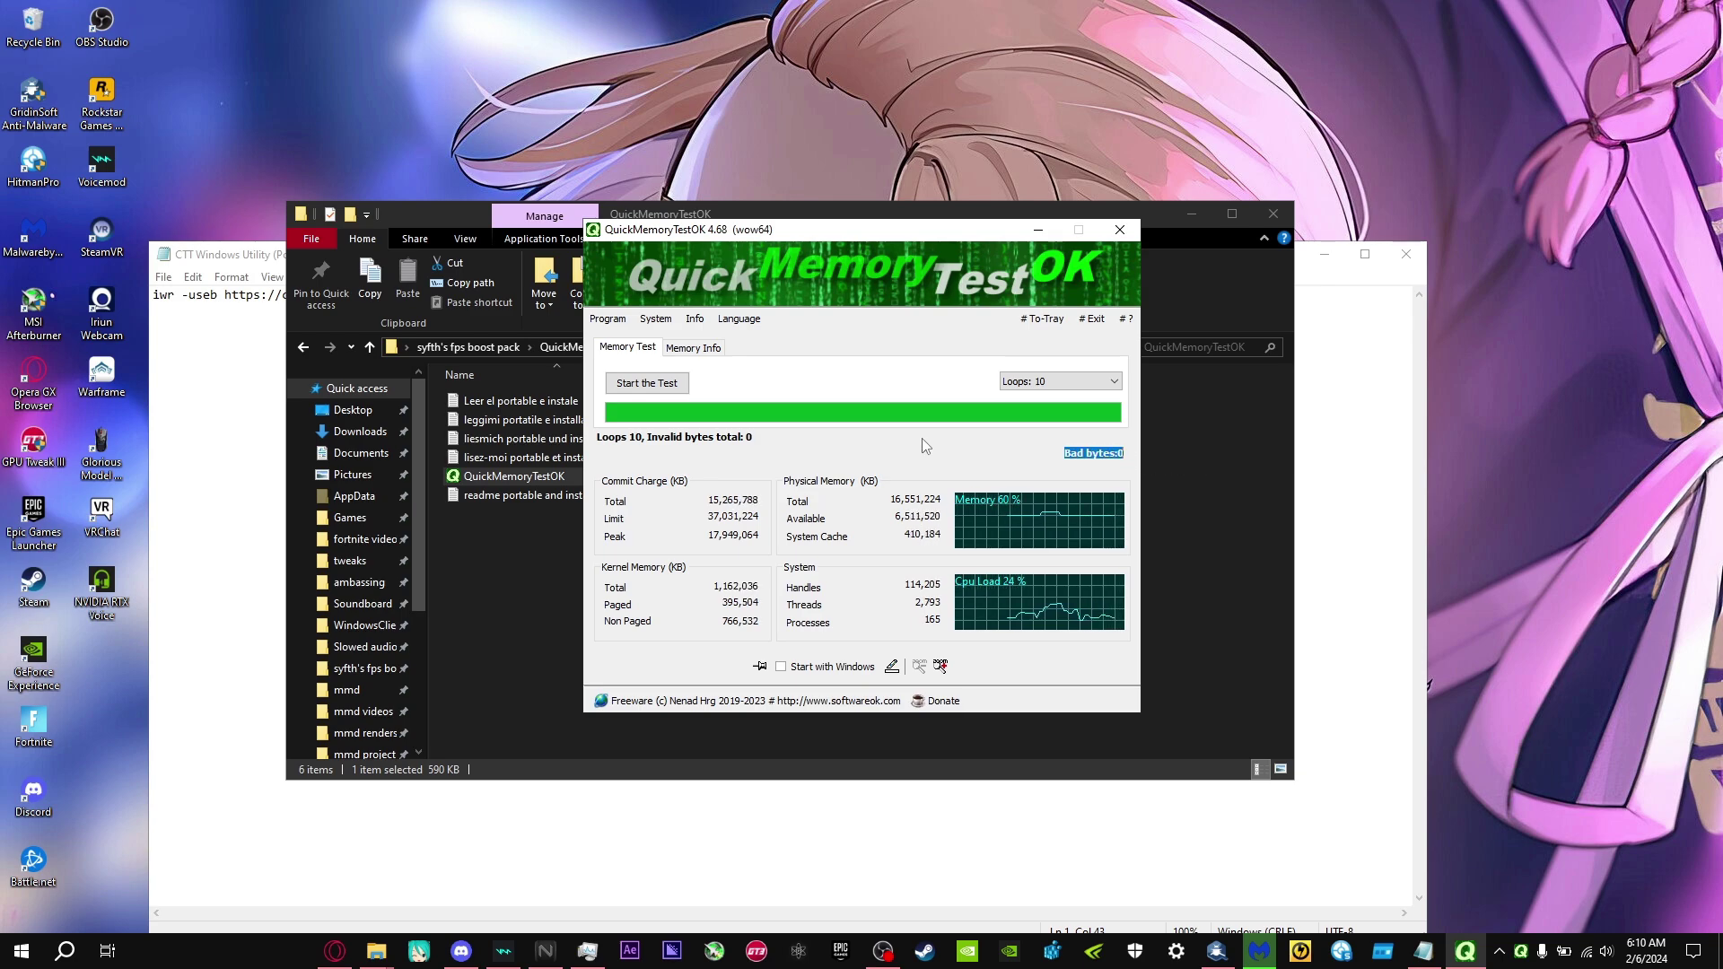
pyautogui.click(1123, 458)
pyautogui.moveTo(1063, 455); pyautogui.dragTo(1175, 467)
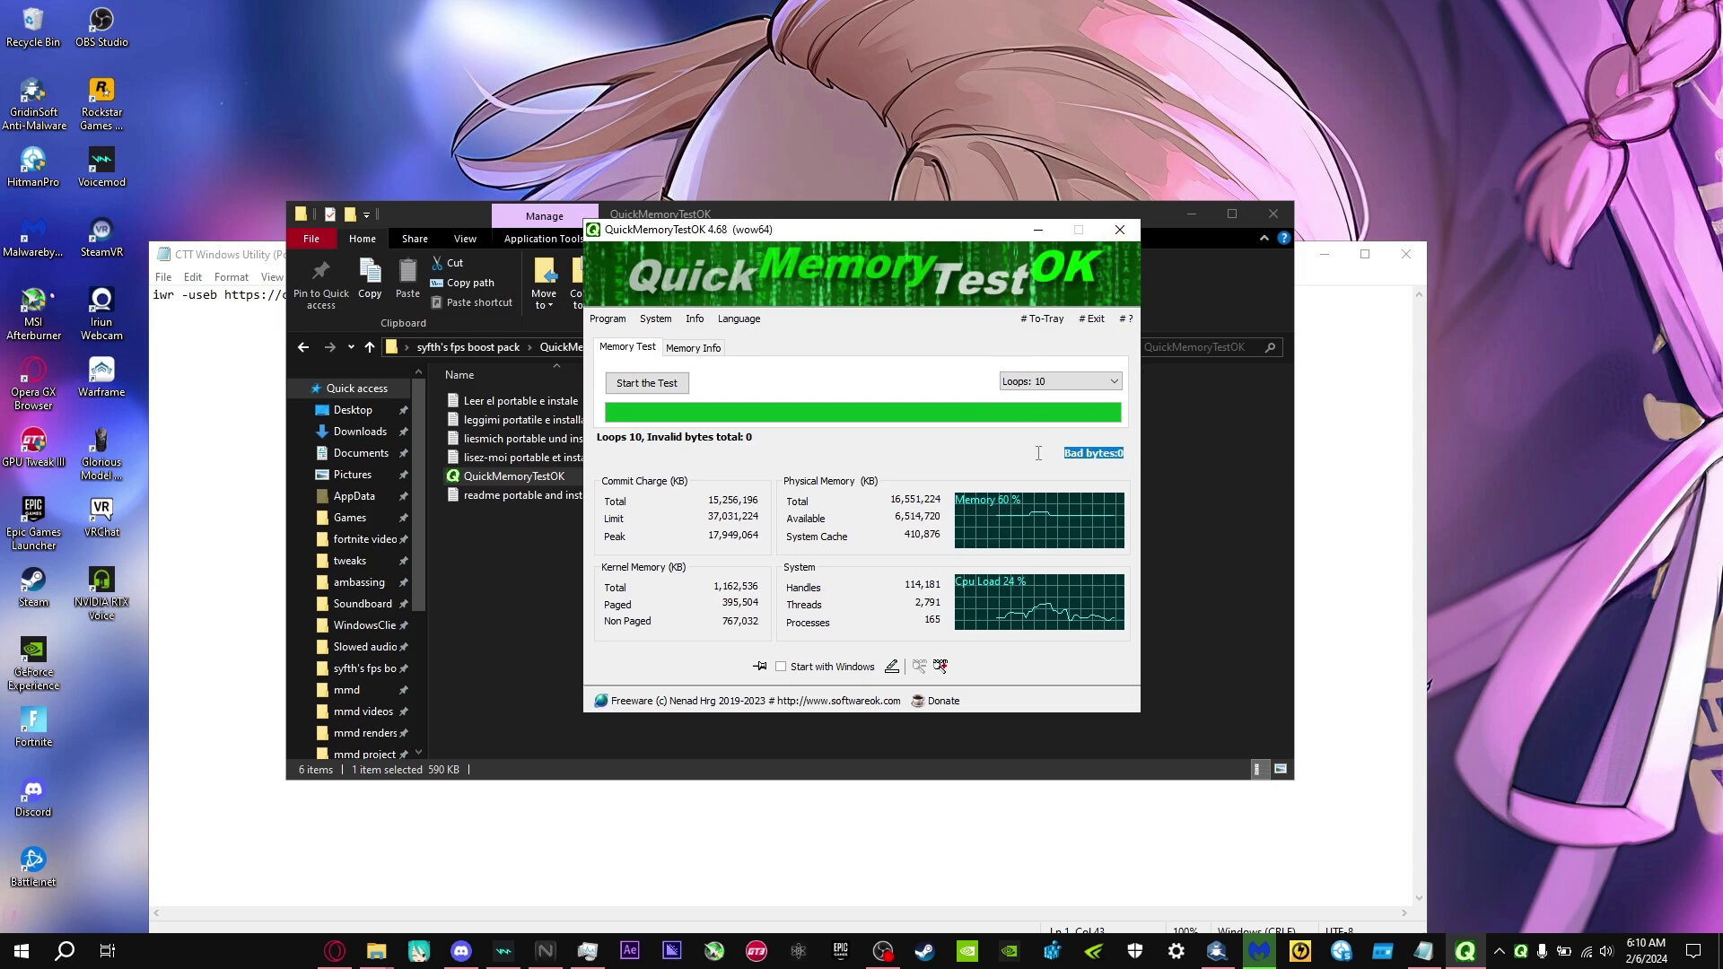
pyautogui.click(1081, 322)
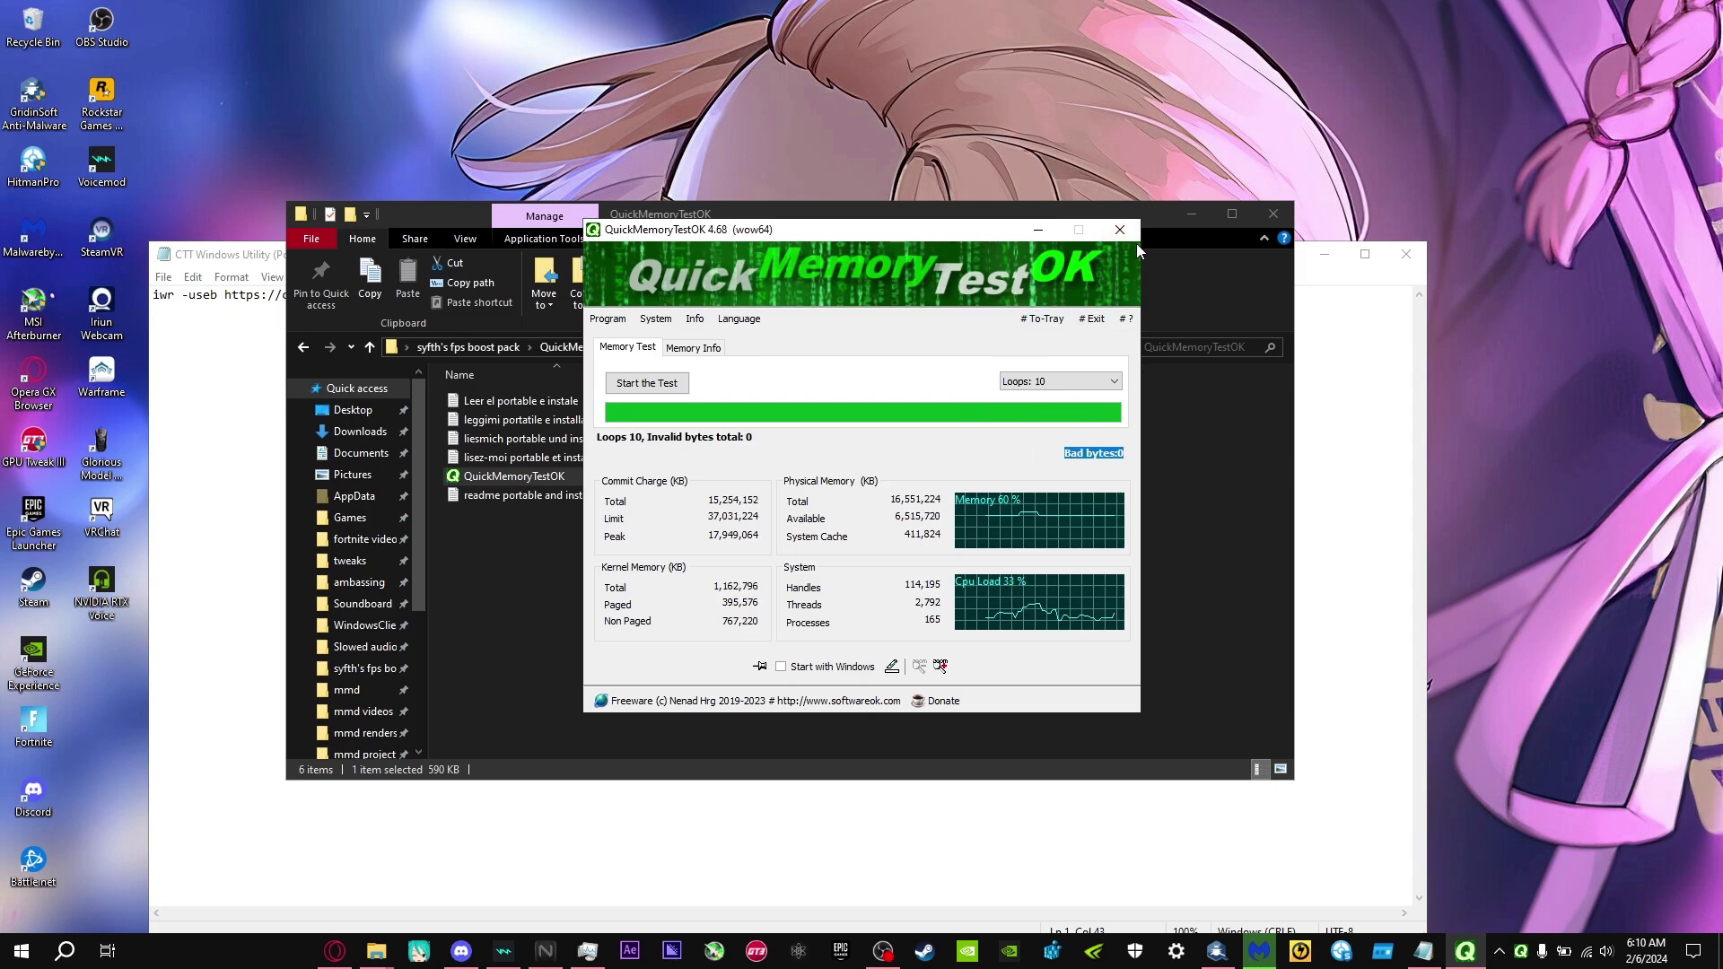
# - Open the boost pack's Registry folder, launch the 1. DisableEnergyEstimation entry but decline its import, and review the remaining registry tweaks
pyautogui.click(483, 348)
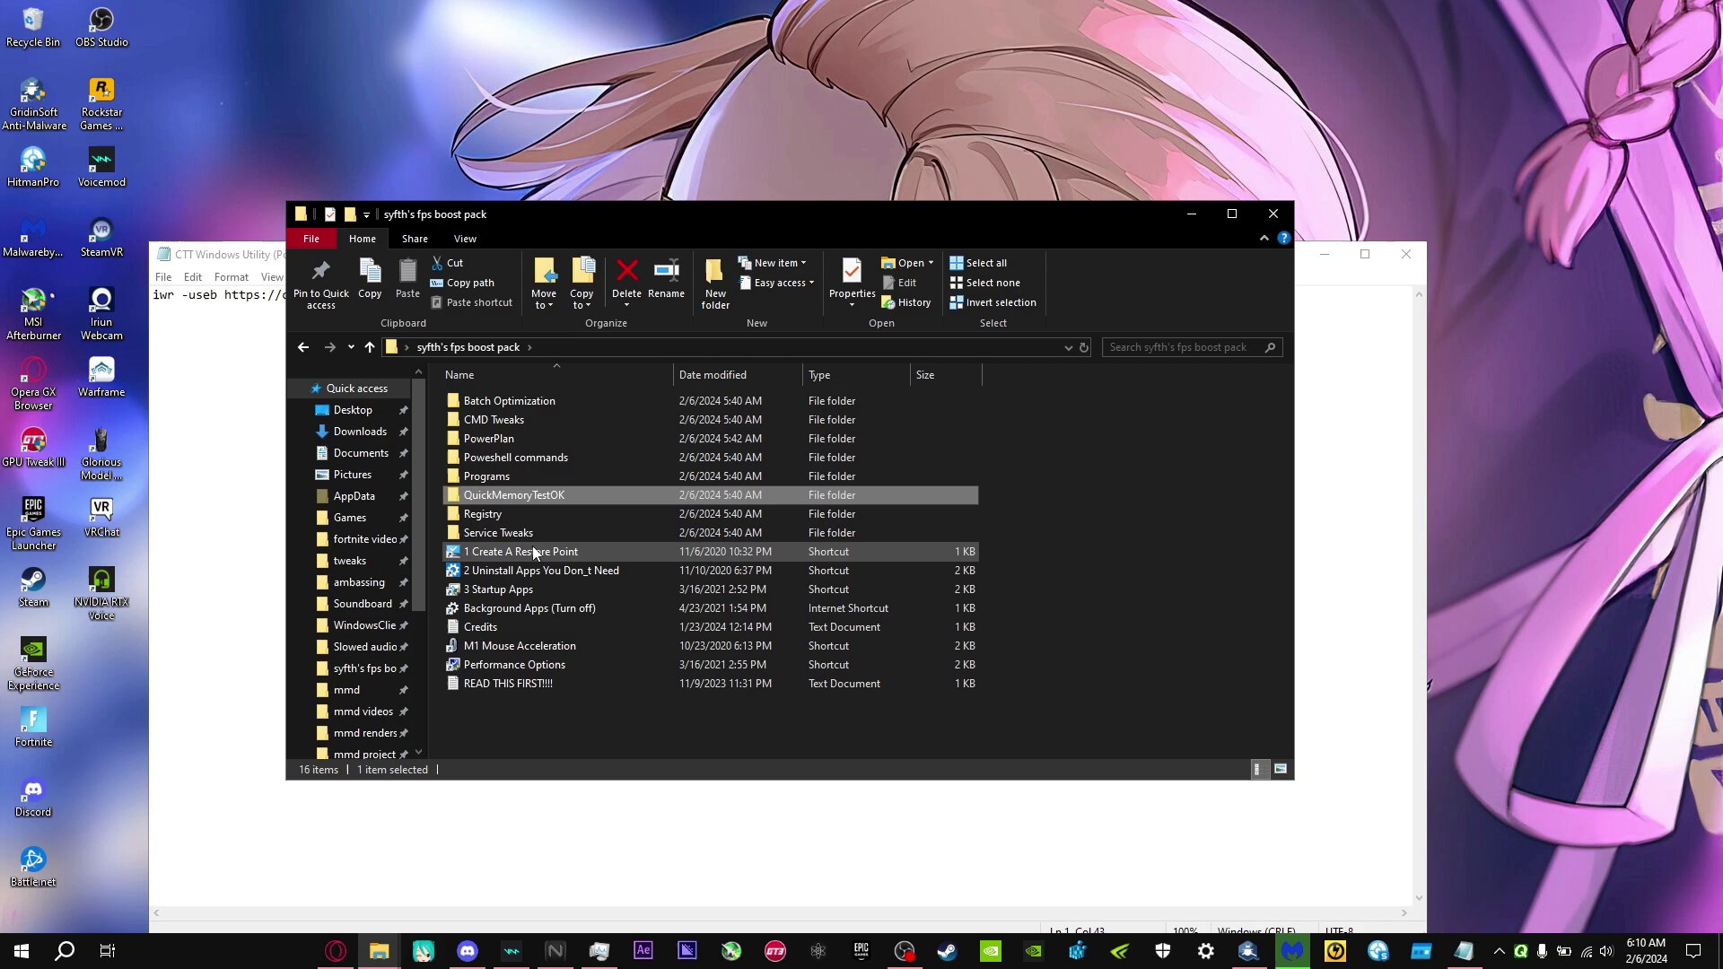
pyautogui.doubleClick(481, 519)
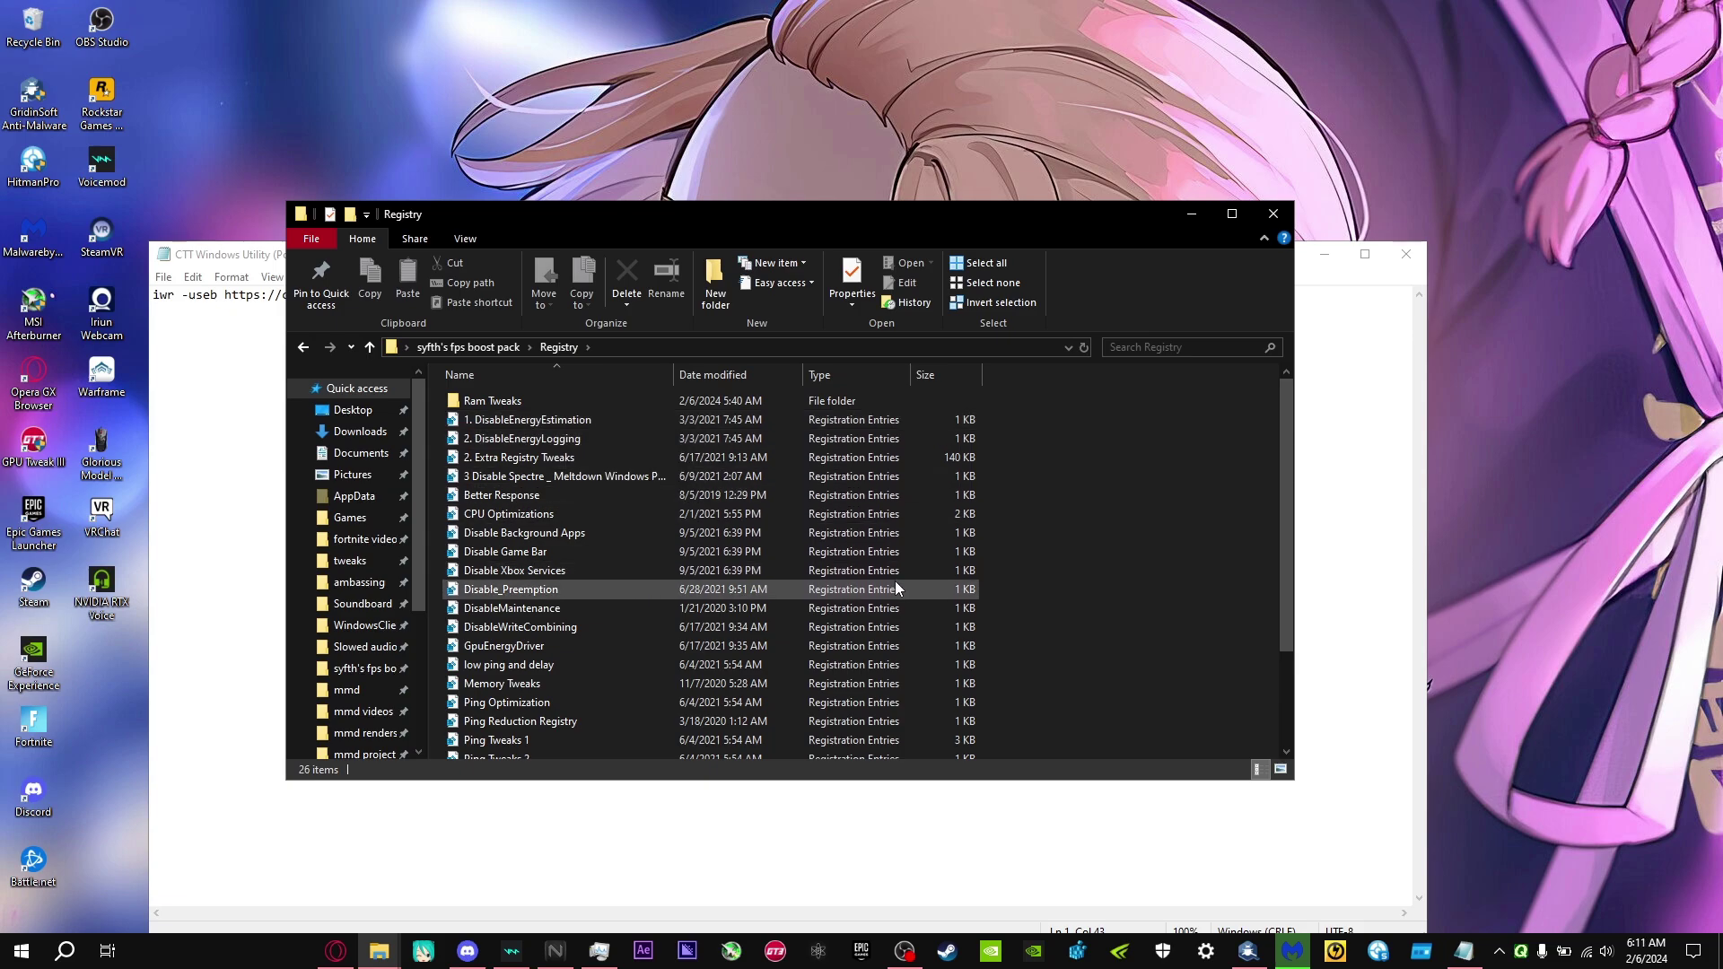
pyautogui.click(691, 427)
pyautogui.doubleClick(691, 423)
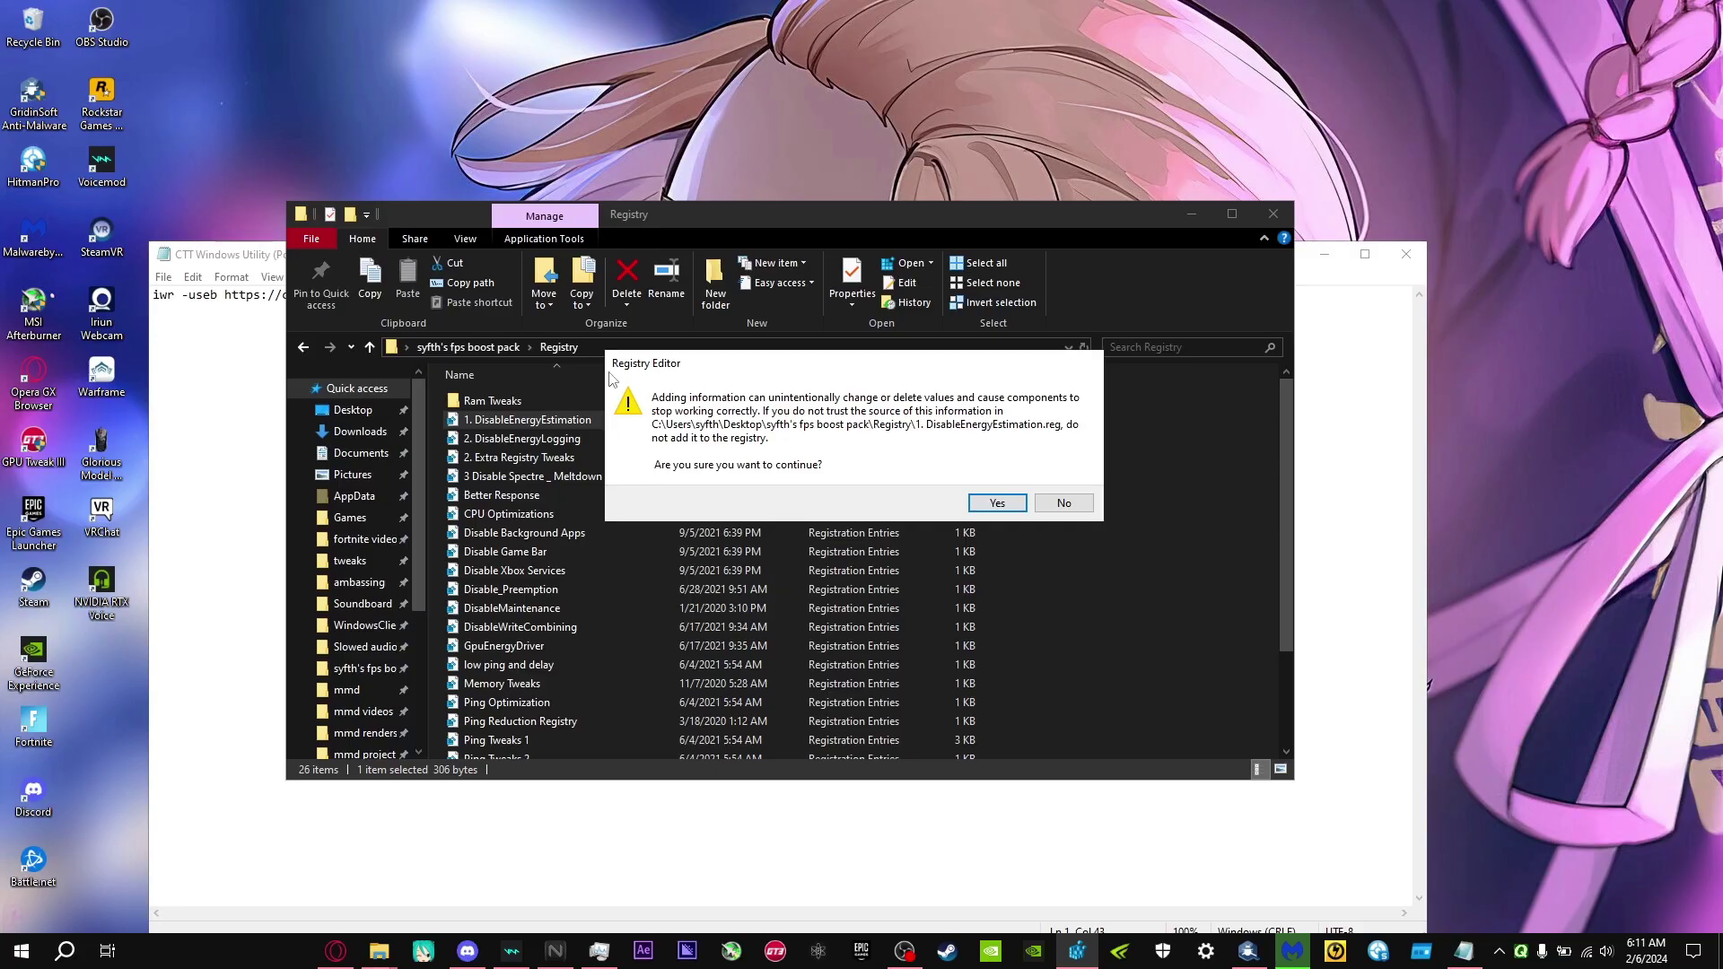
pyautogui.click(1064, 503)
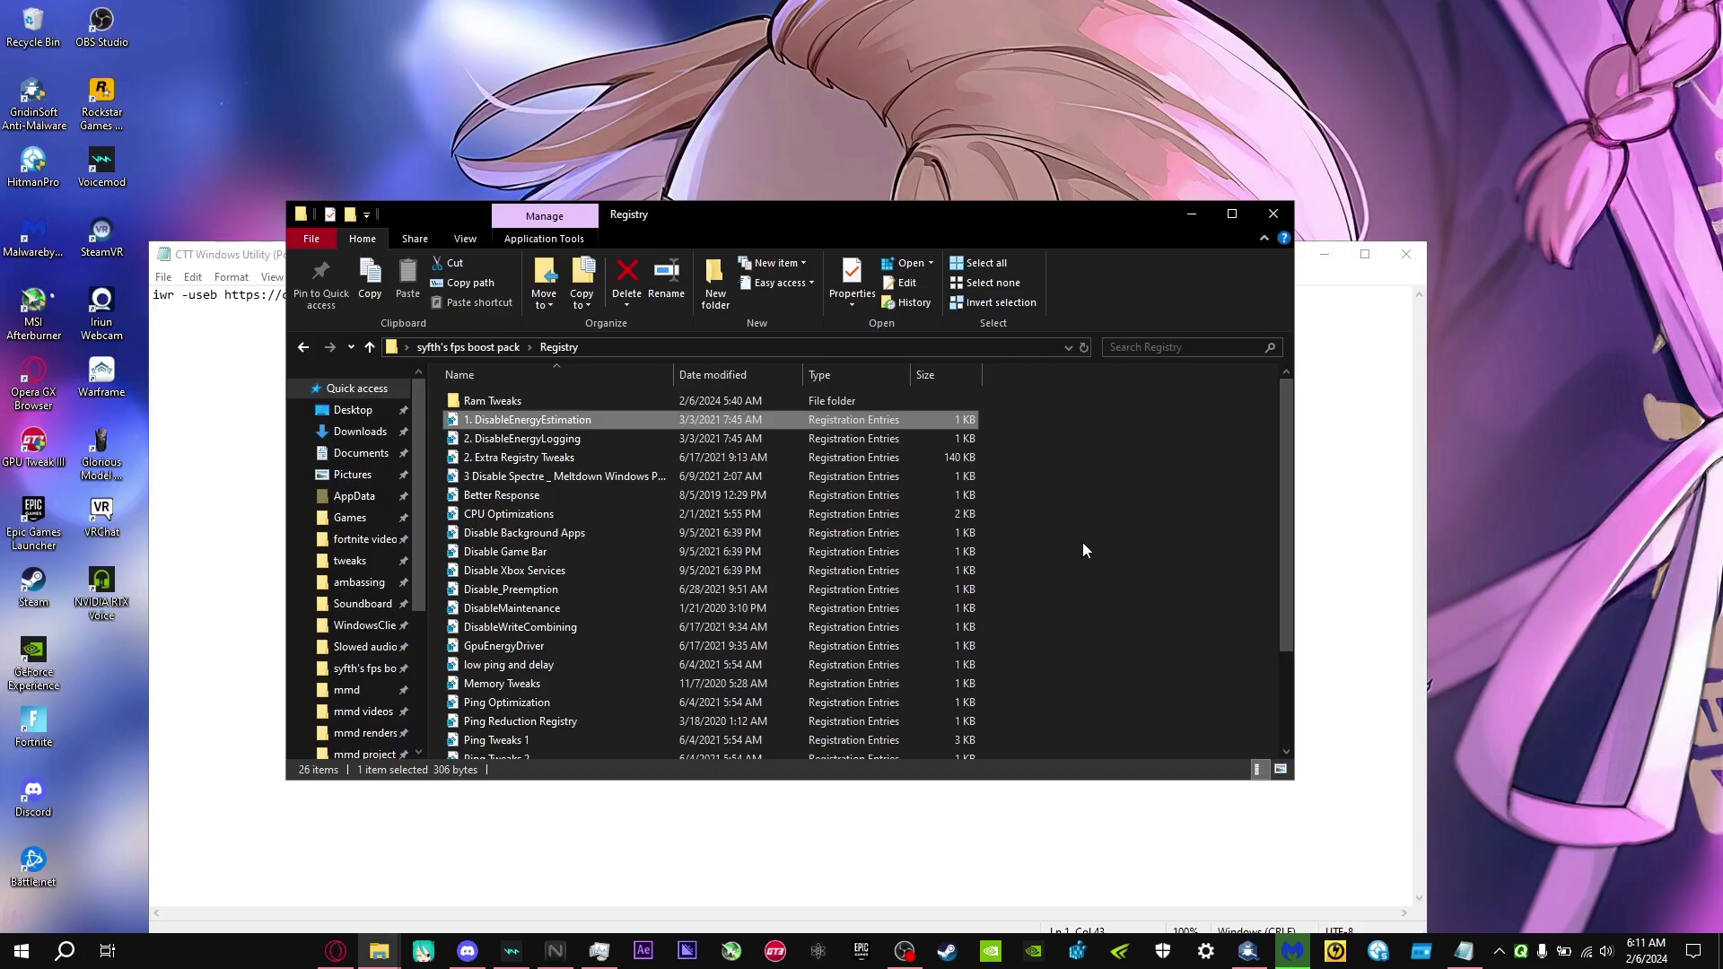
pyautogui.scroll(-2, 606, 622)
pyautogui.scroll(2, 574, 646)
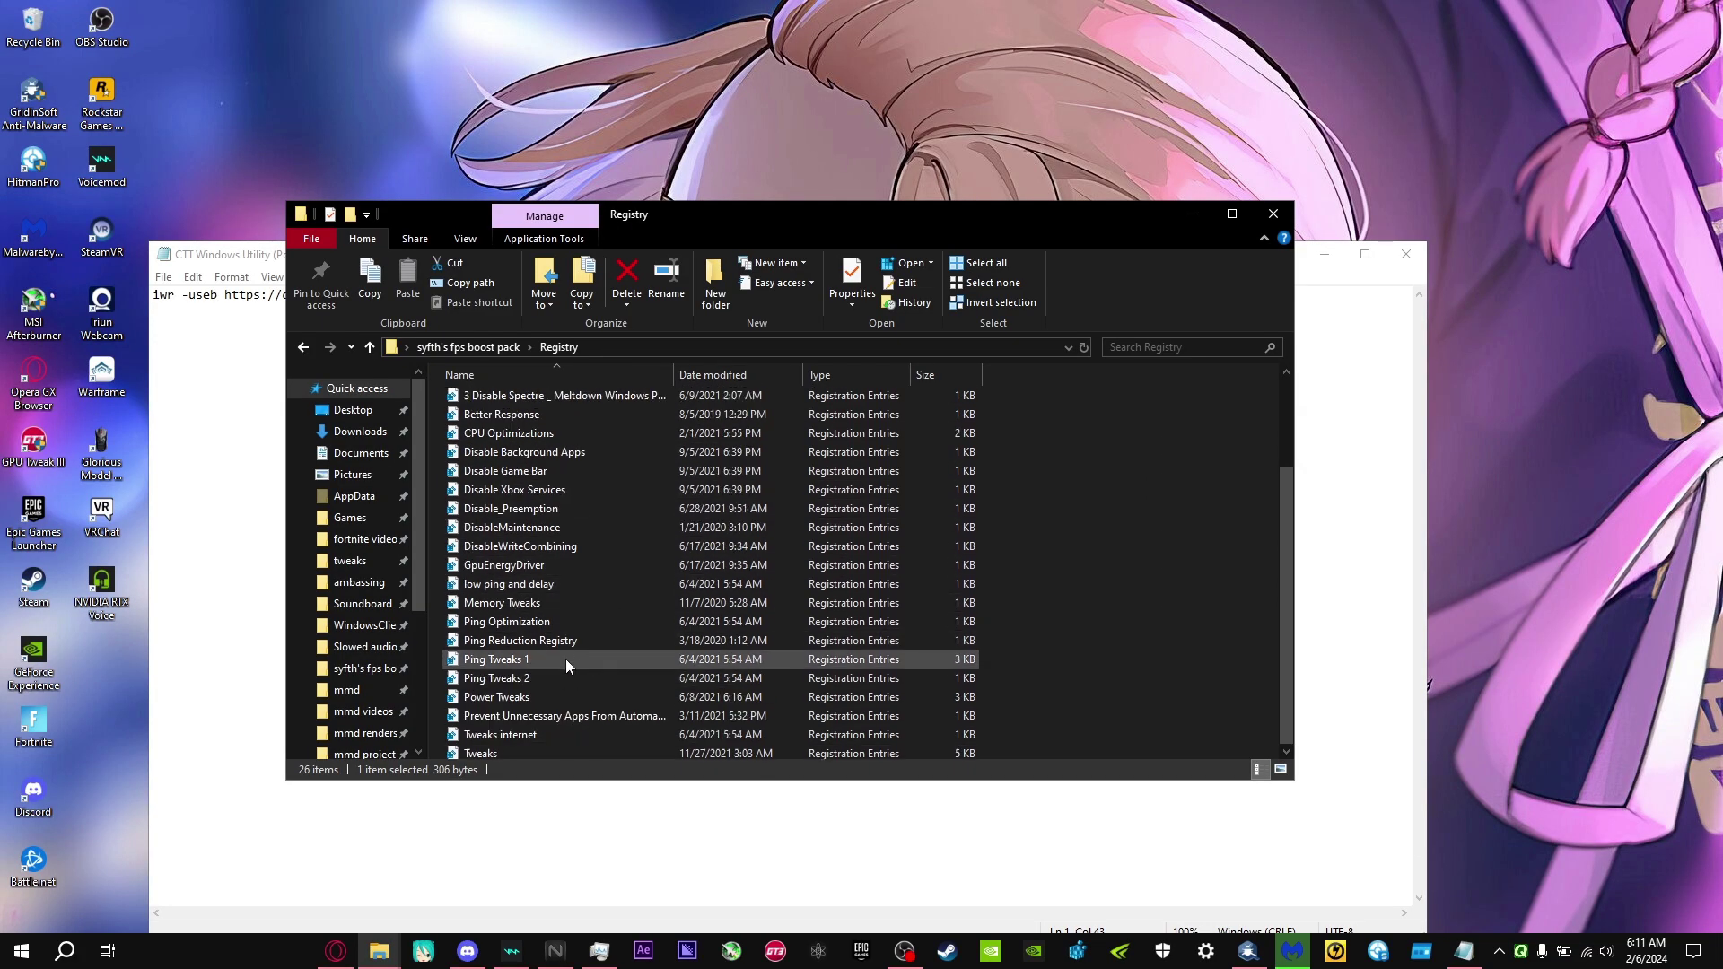
# - Open the Ram Tweaks folder and bring up the Memory performance details in Task Manager
pyautogui.doubleClick(476, 401)
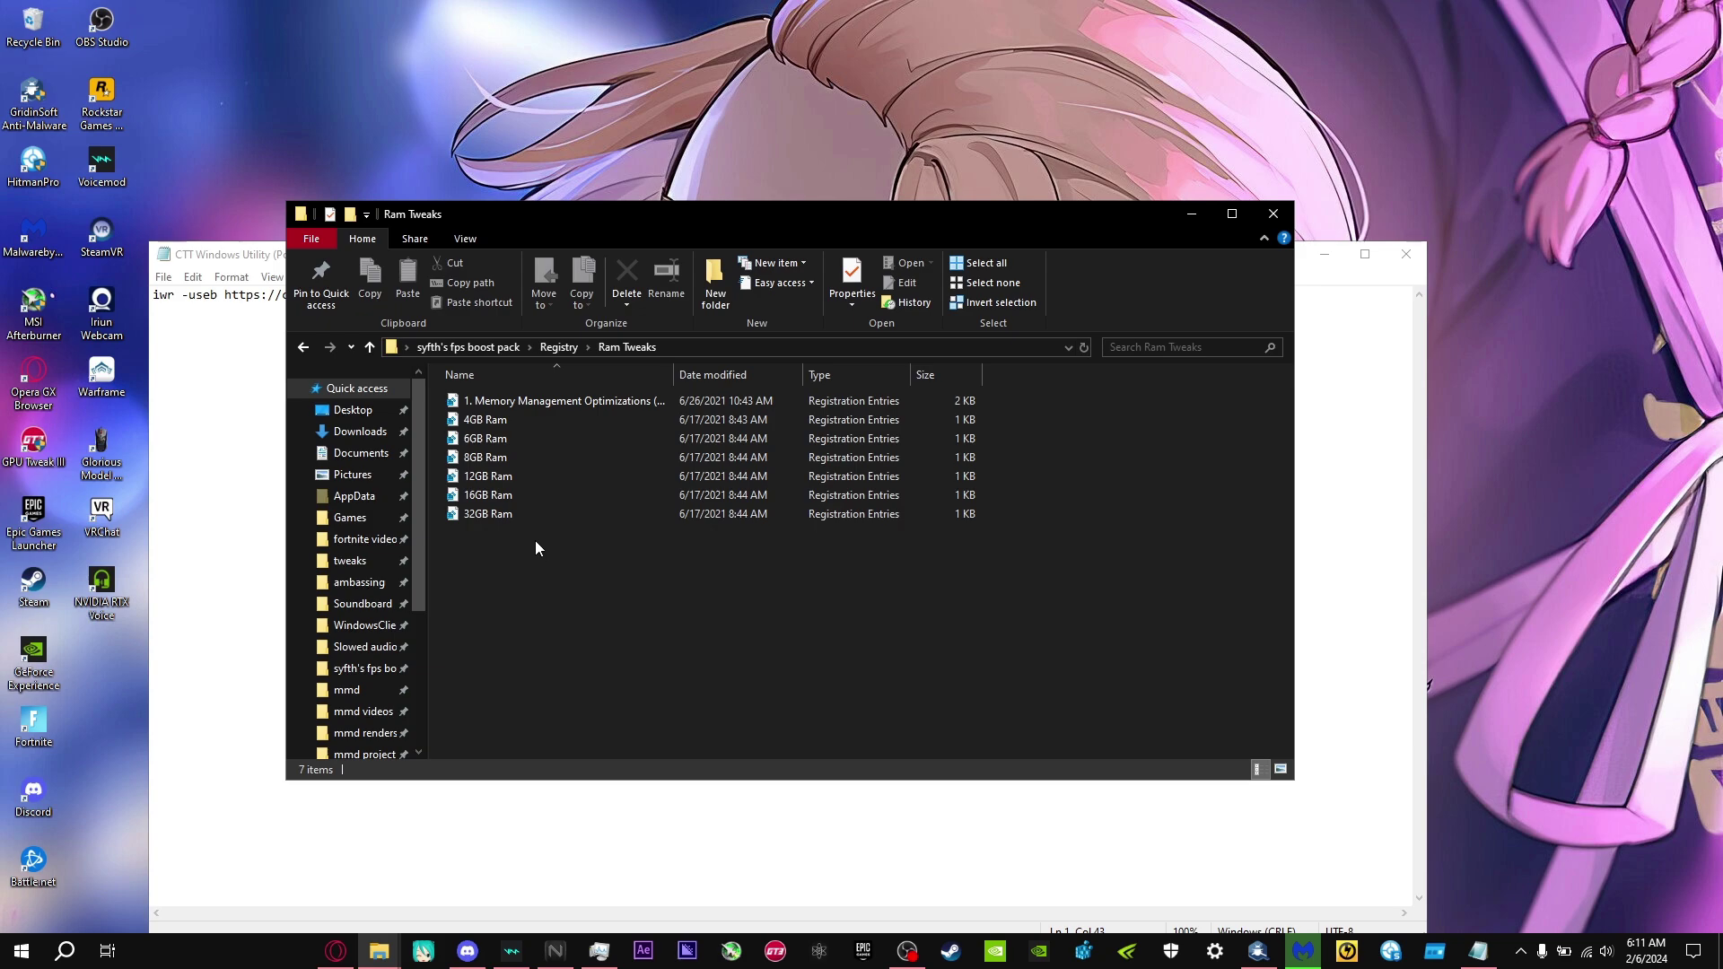
pyautogui.click(64, 950)
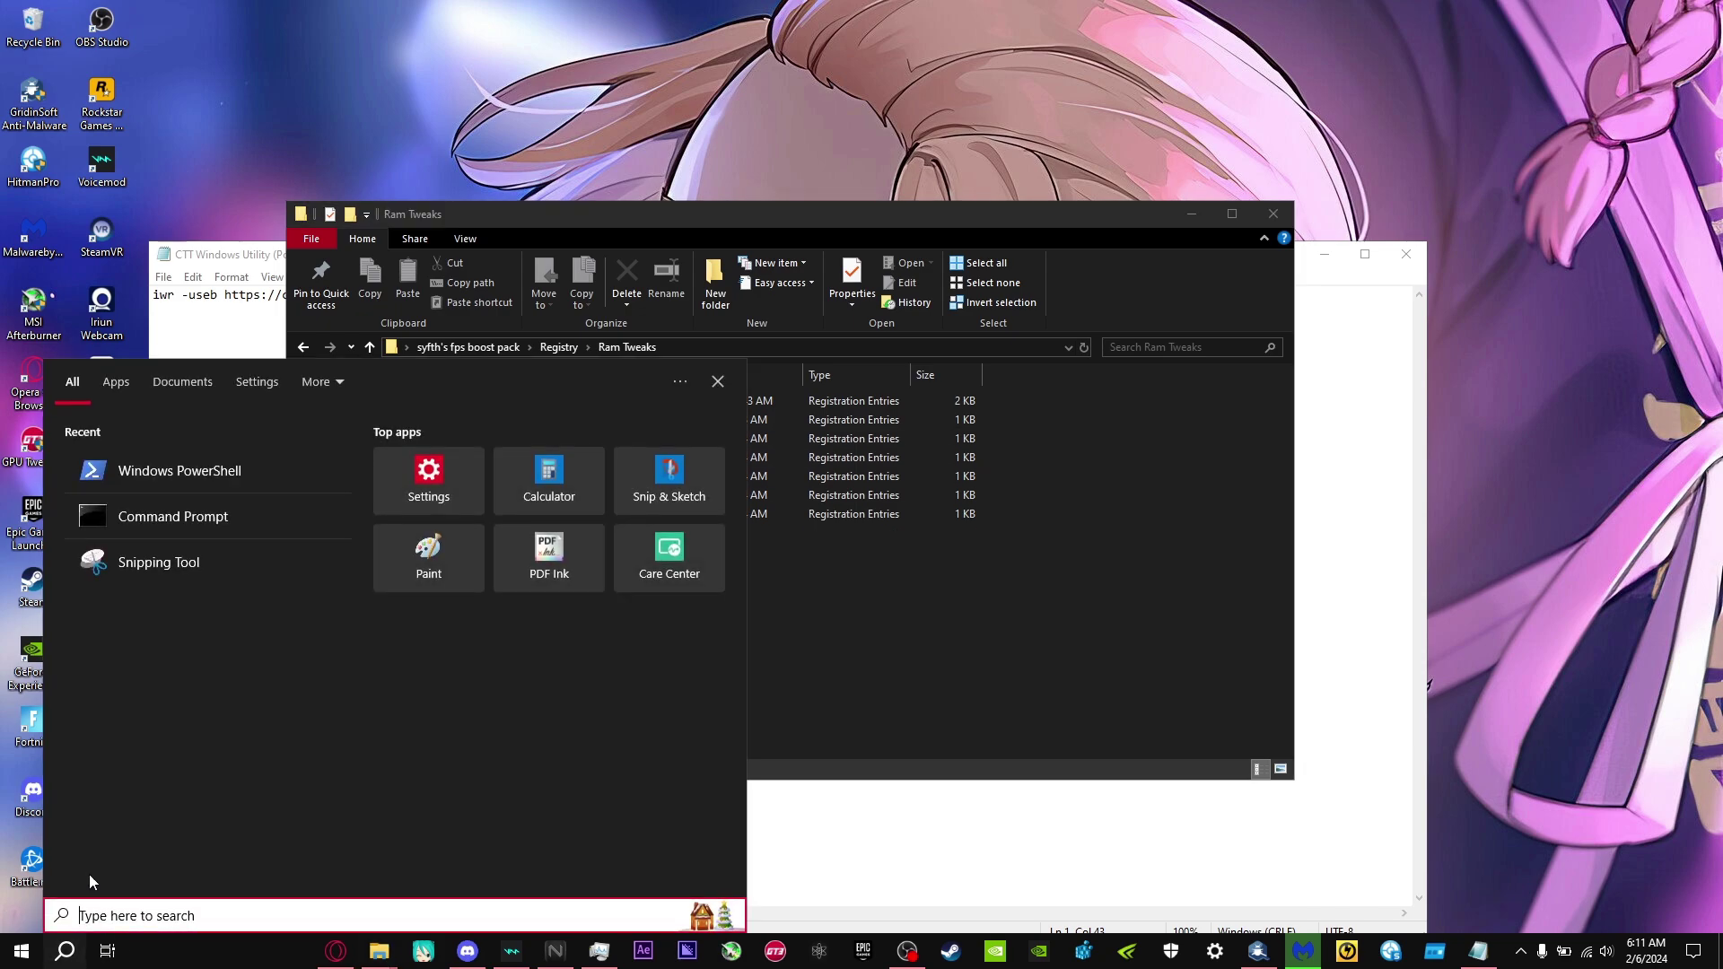
pyautogui.write('tas')
pyautogui.click(160, 484)
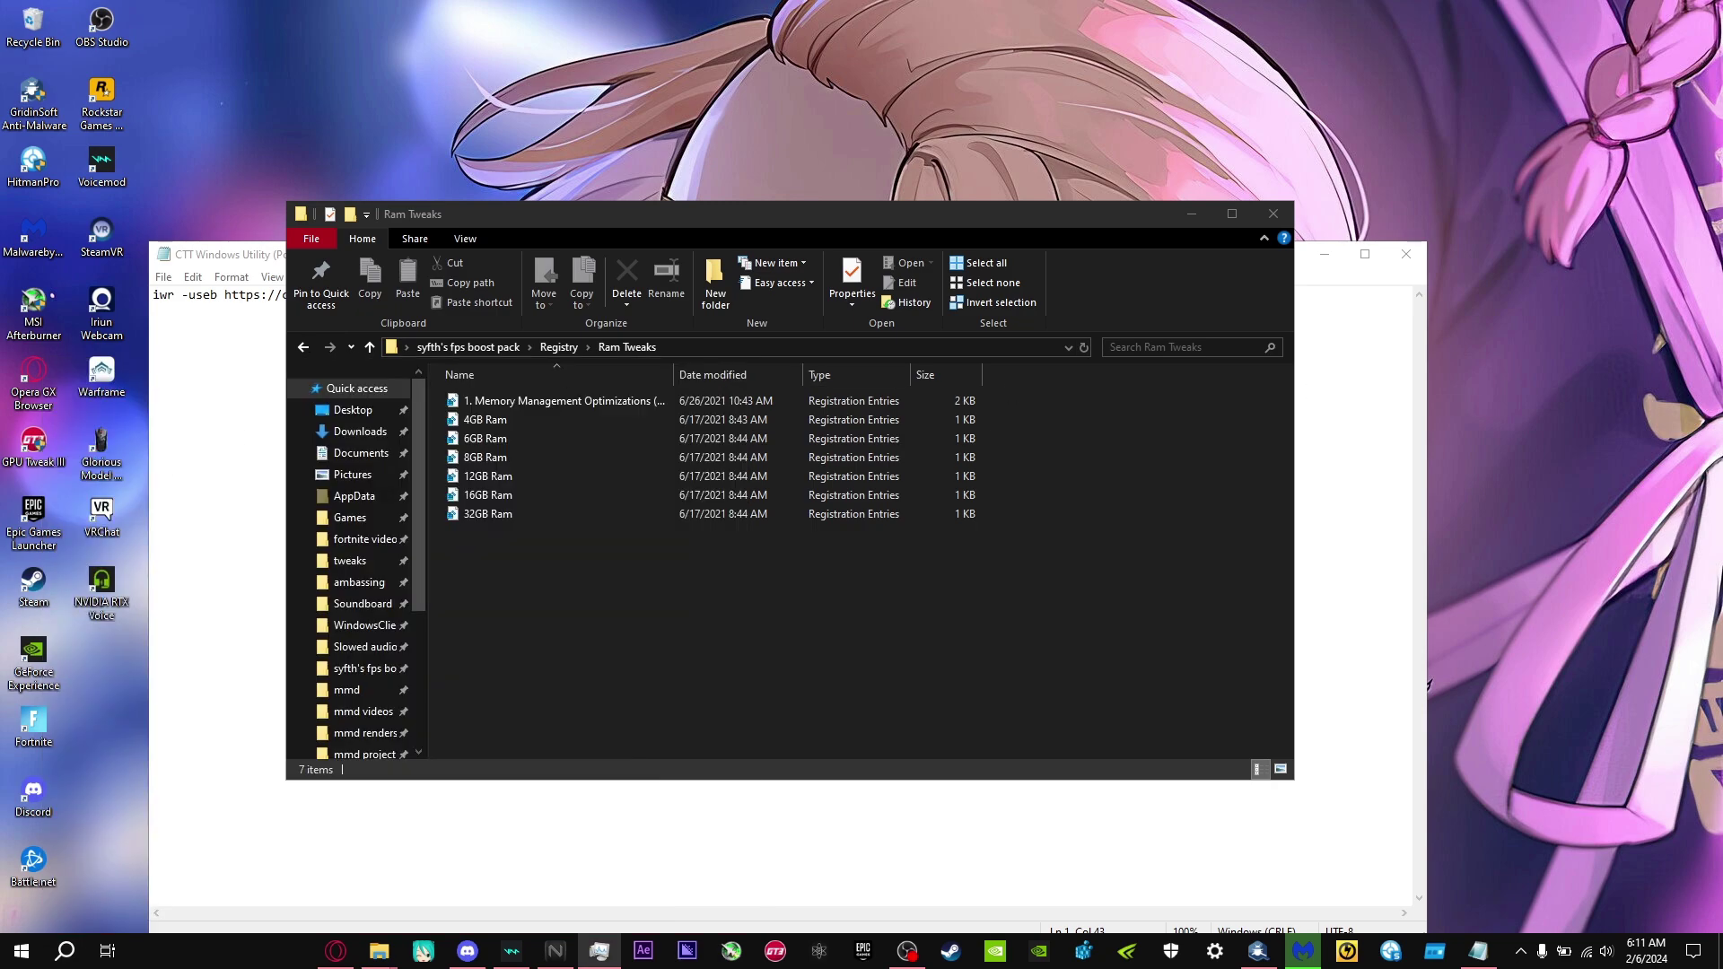
pyautogui.click(434, 208)
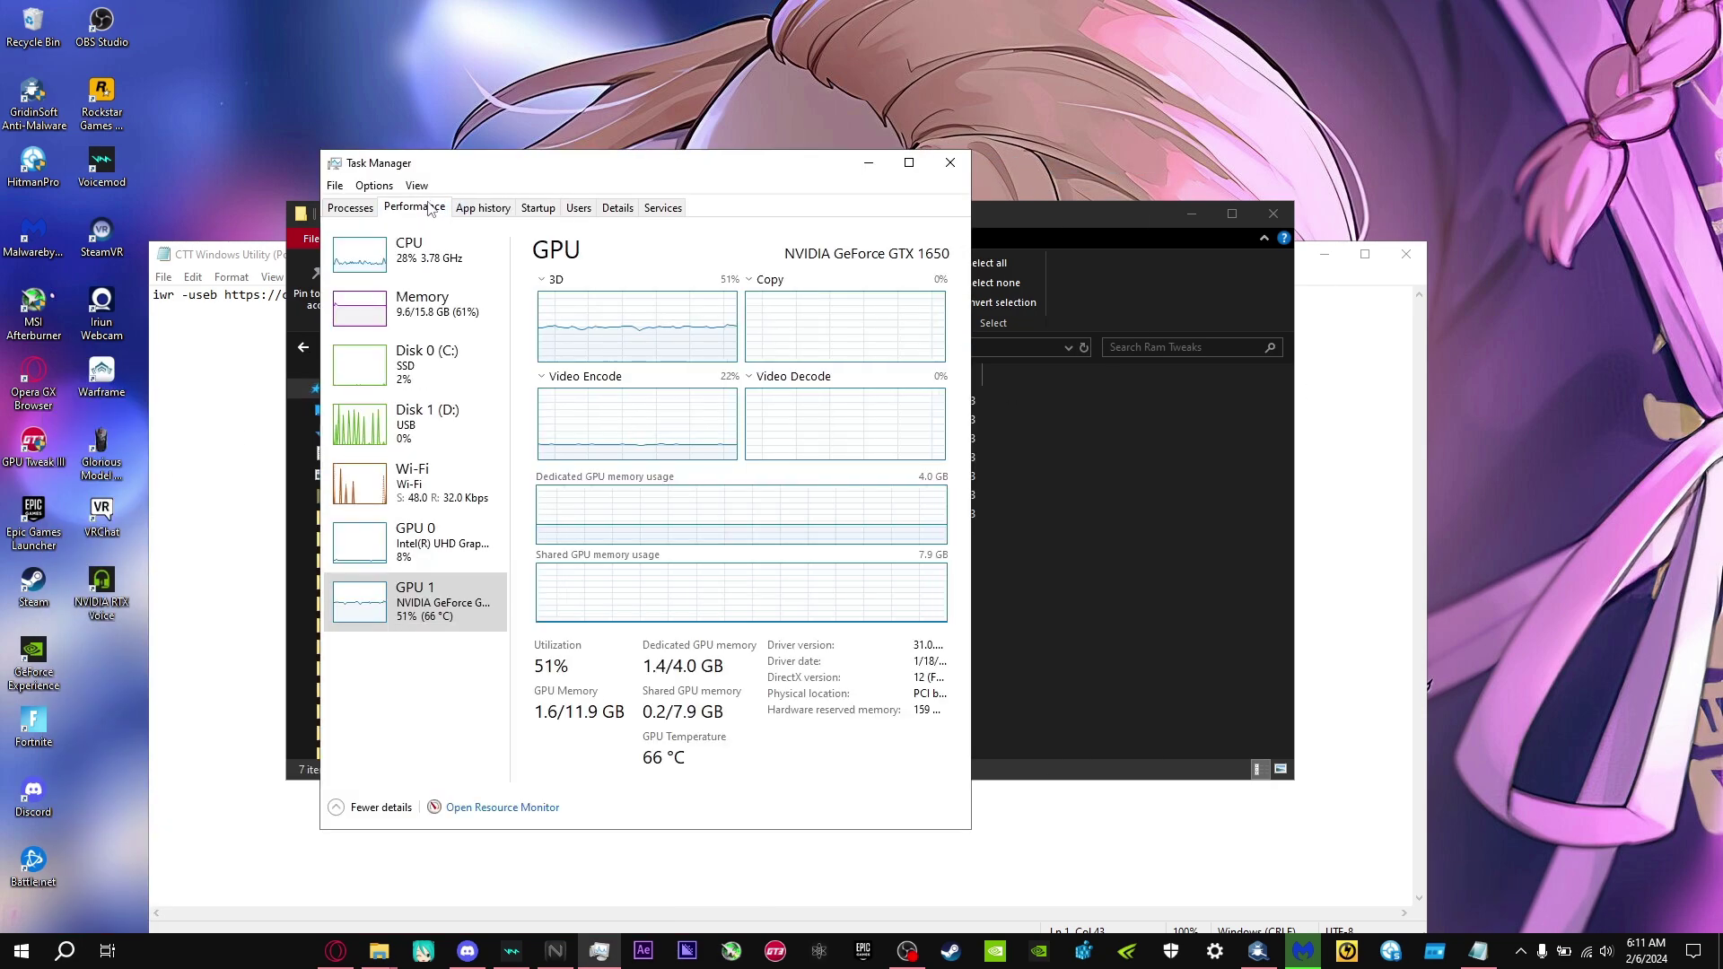
pyautogui.click(440, 339)
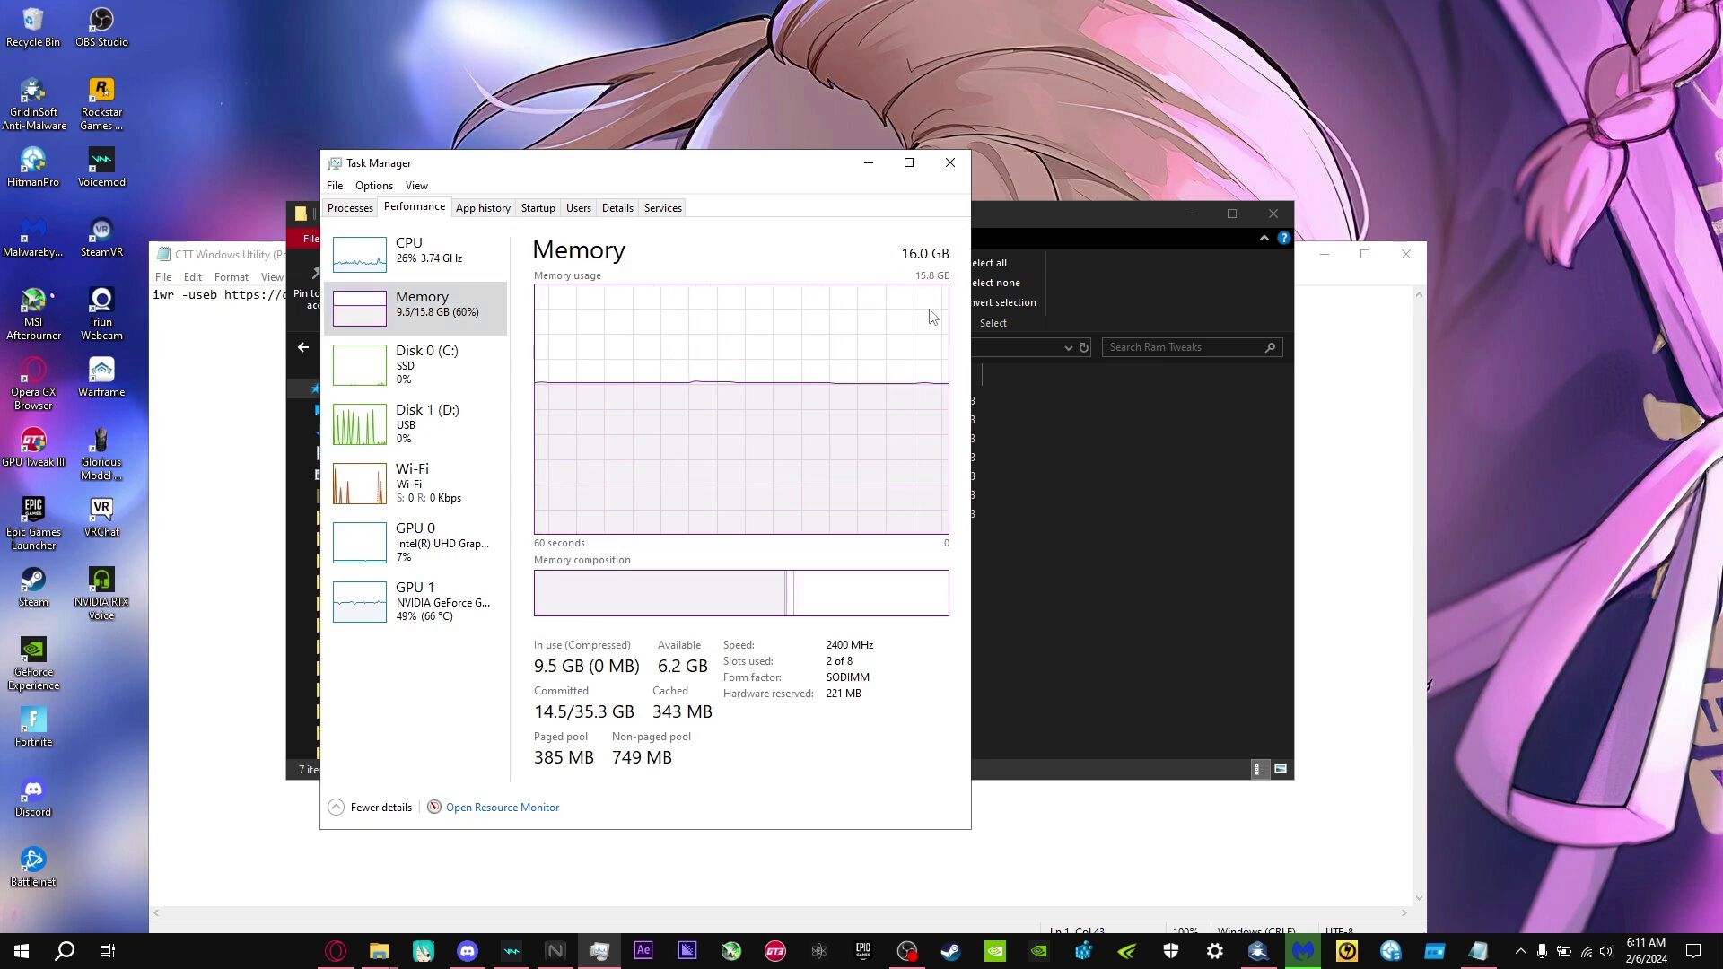
# - Compare the RAM size files in Ram Tweaks with the installed memory capacity, and close Task Manager
pyautogui.click(980, 377)
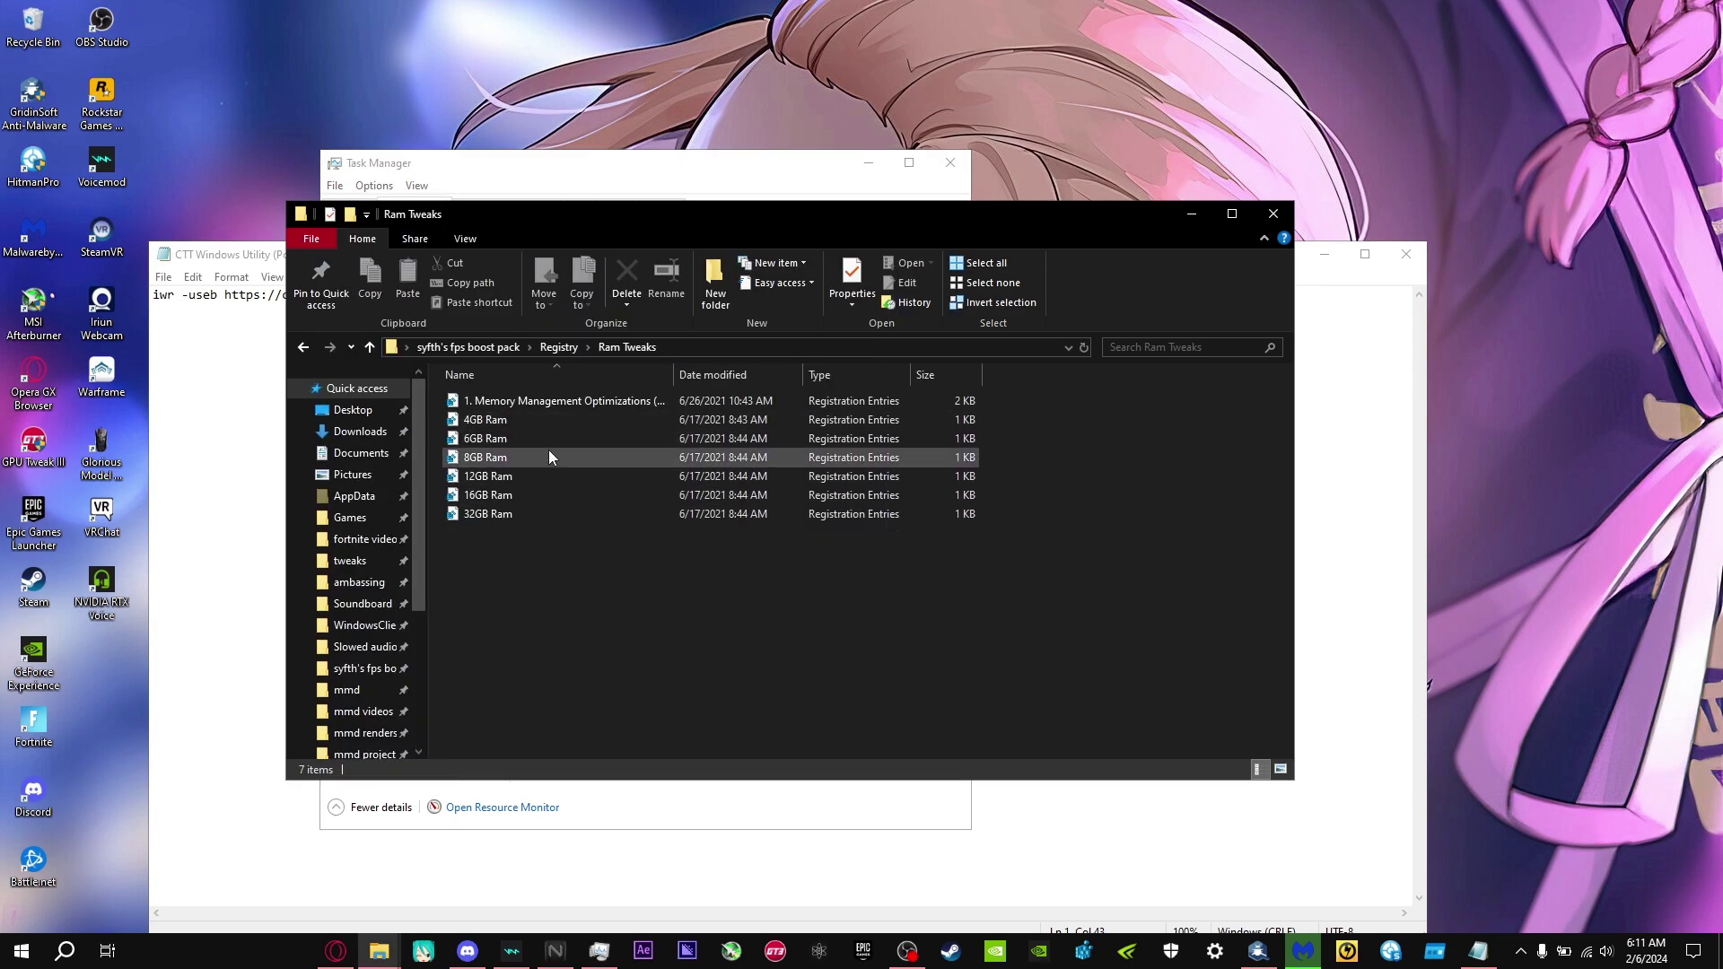
pyautogui.click(652, 171)
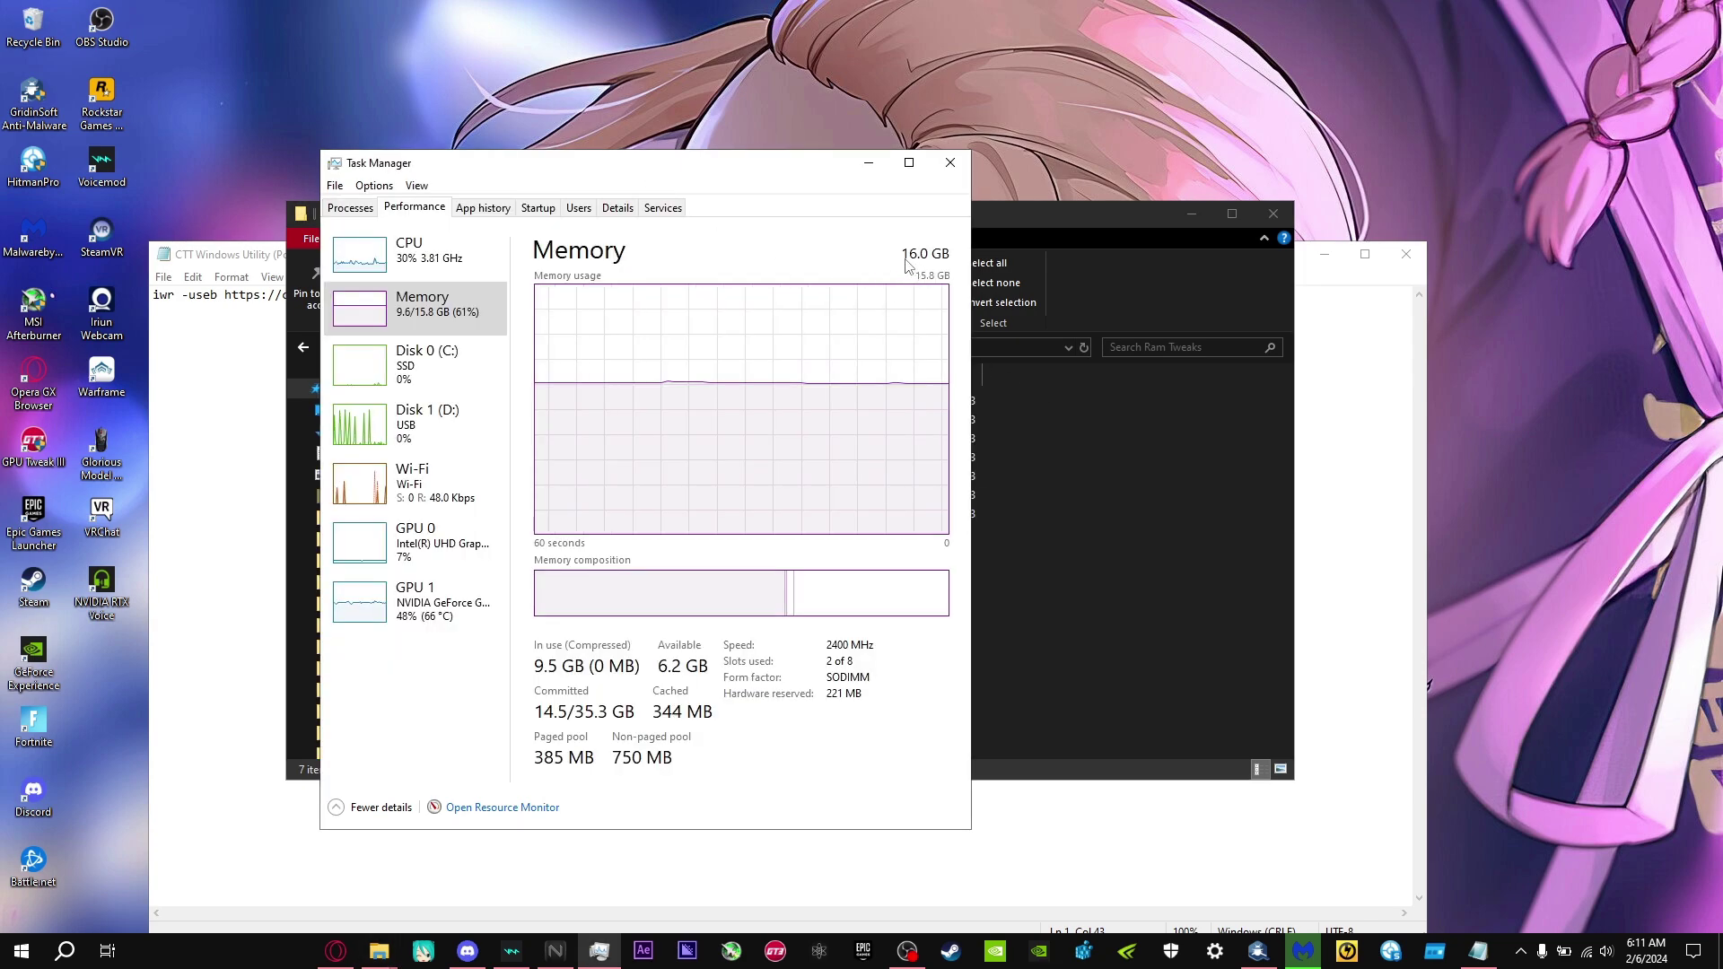
pyautogui.moveTo(662, 173); pyautogui.dragTo(1583, 260)
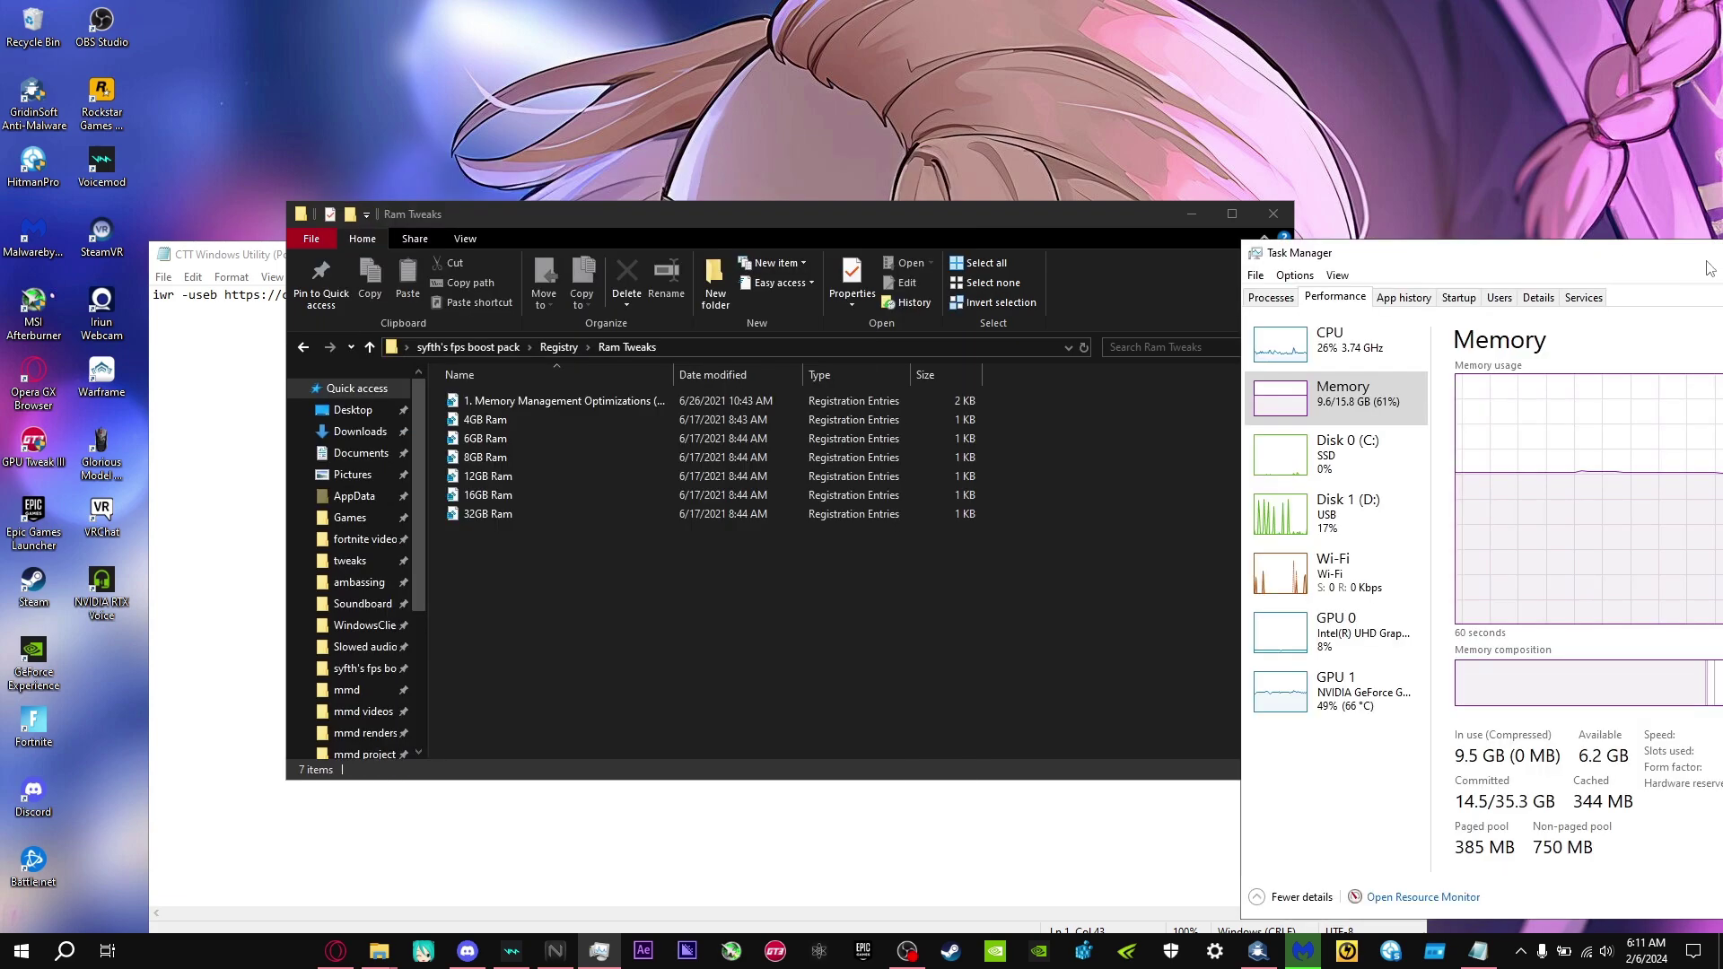
pyautogui.moveTo(1716, 258); pyautogui.dragTo(1722, 261)
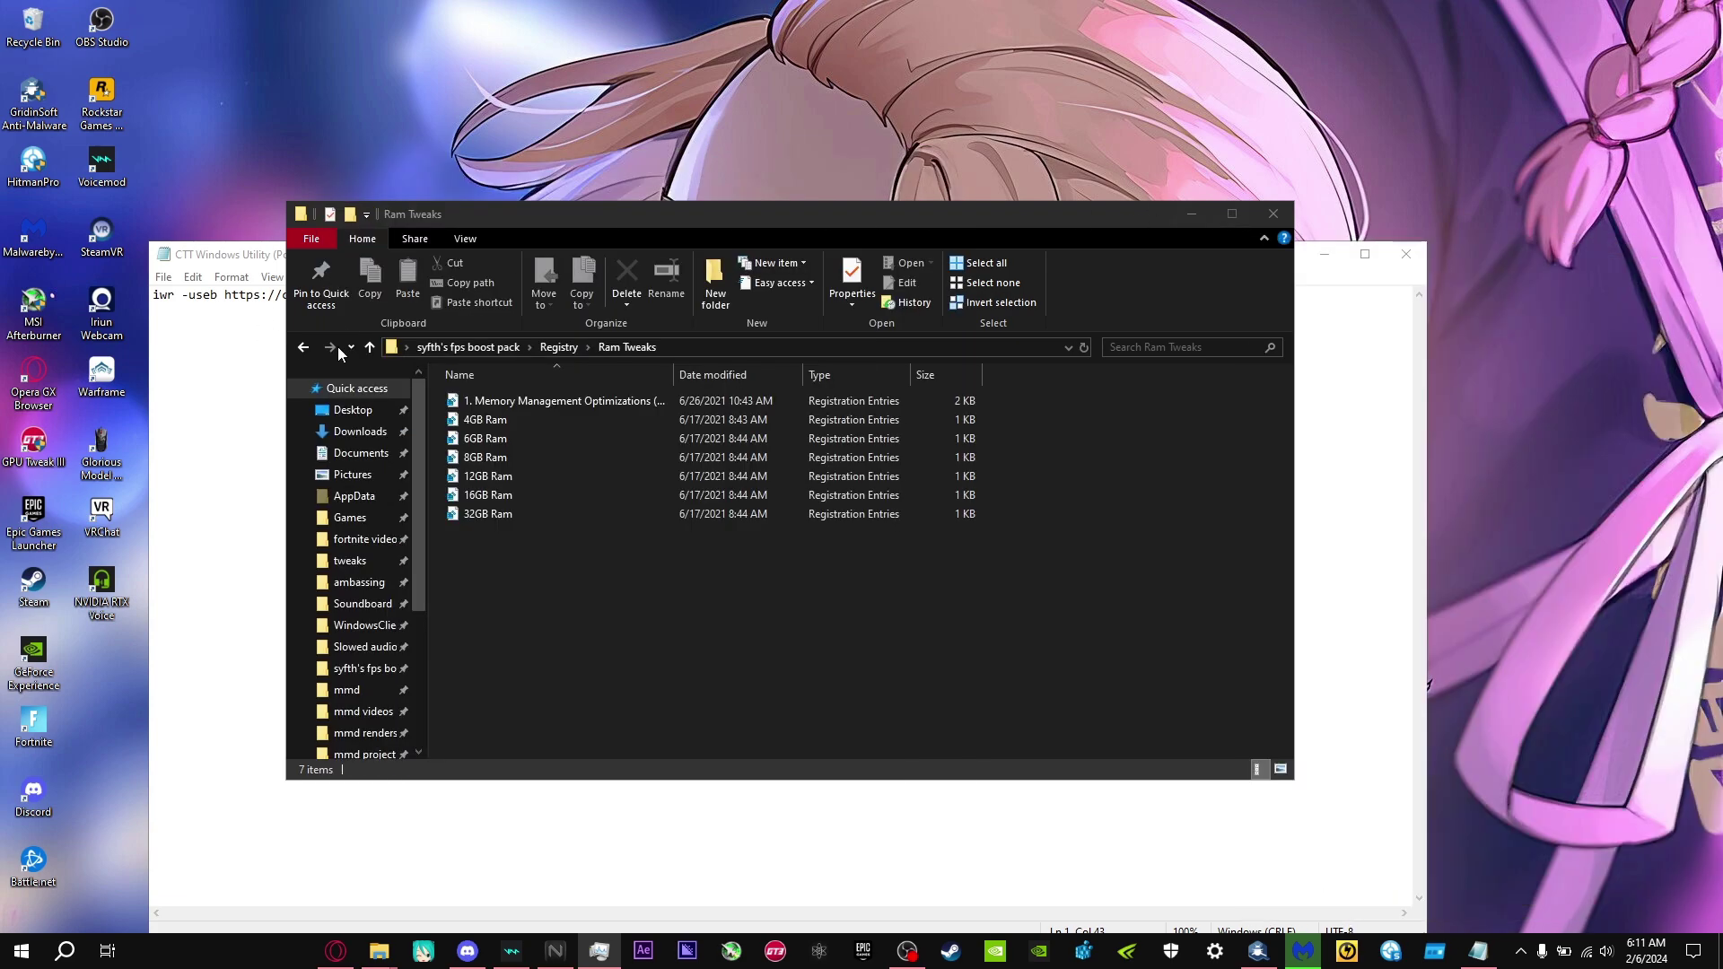
# - Open the boost pack's Service Tweaks folder, inspect the Disable Services and Enable Services batch files without running them, and return to the pack folder
pyautogui.click(558, 347)
pyautogui.click(485, 348)
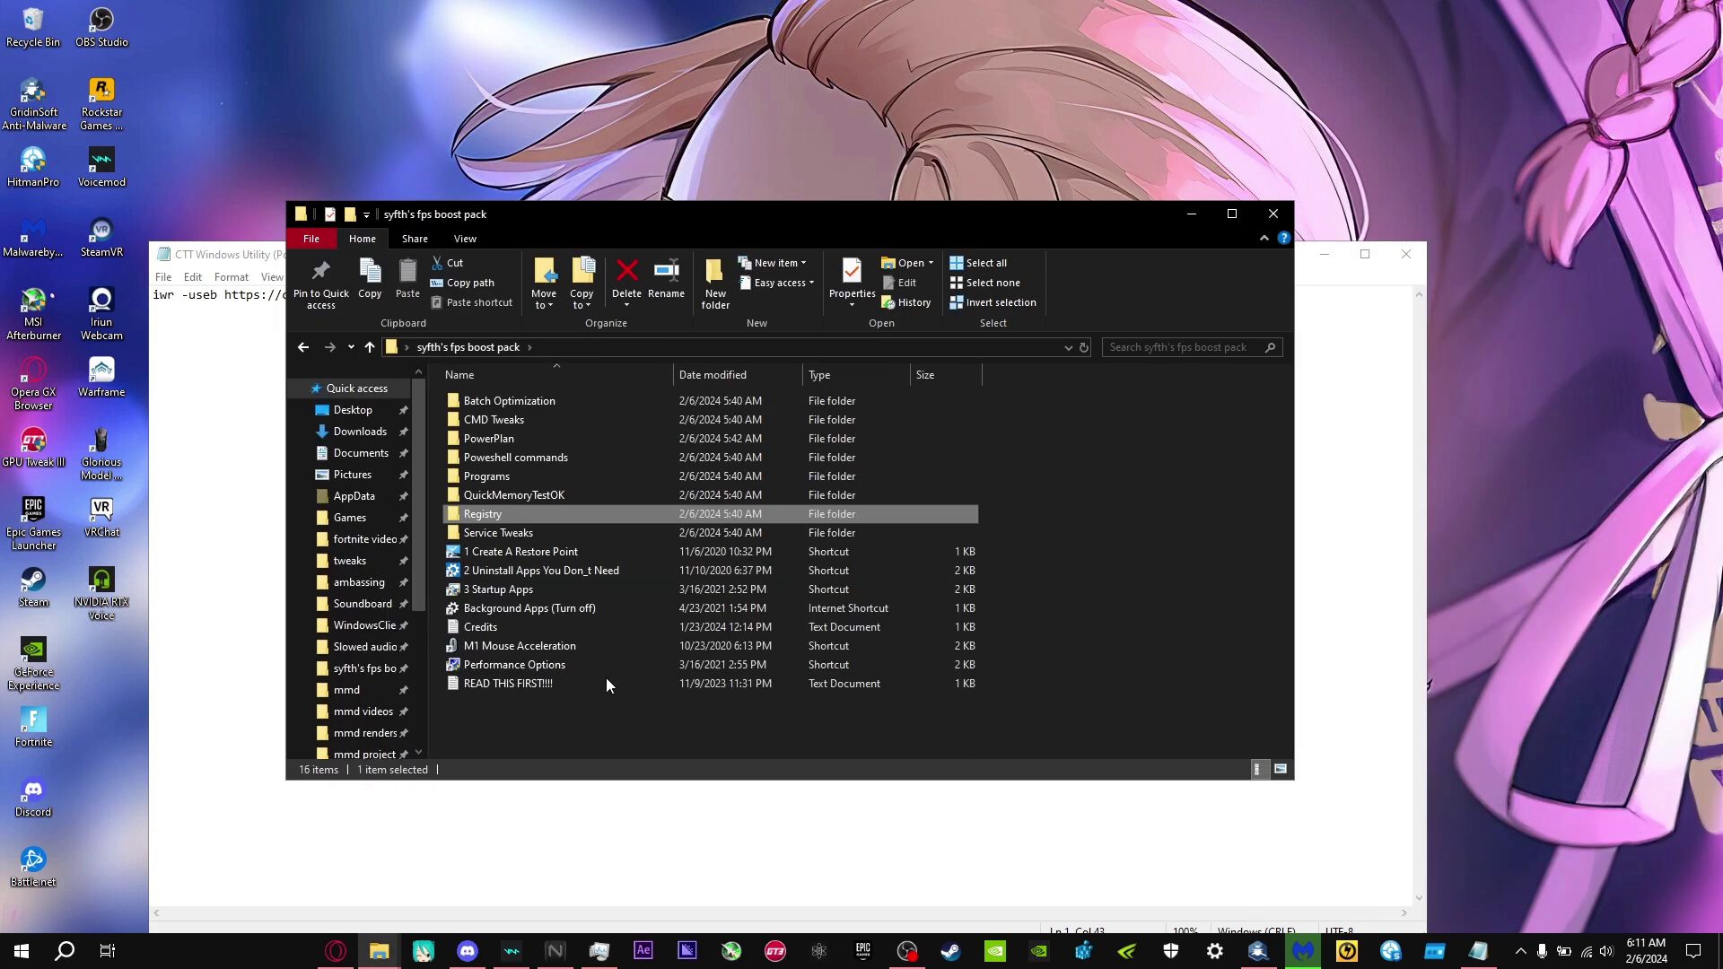
pyautogui.doubleClick(520, 532)
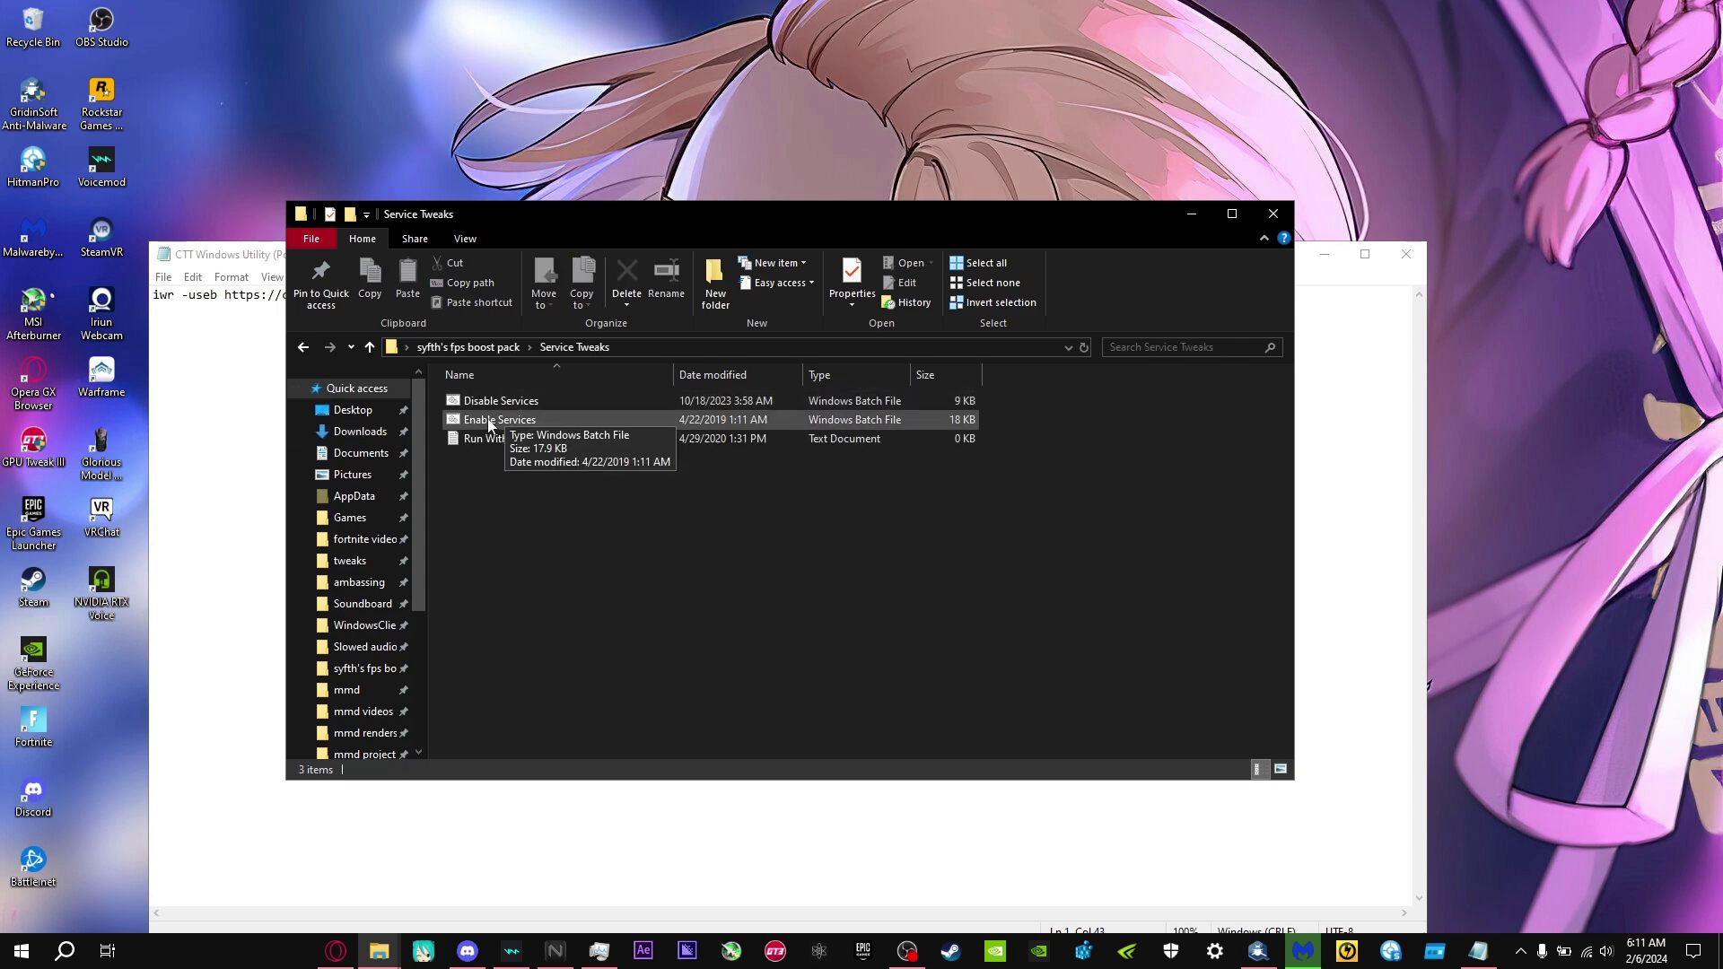
pyautogui.click(482, 400)
pyautogui.rightClick(481, 396)
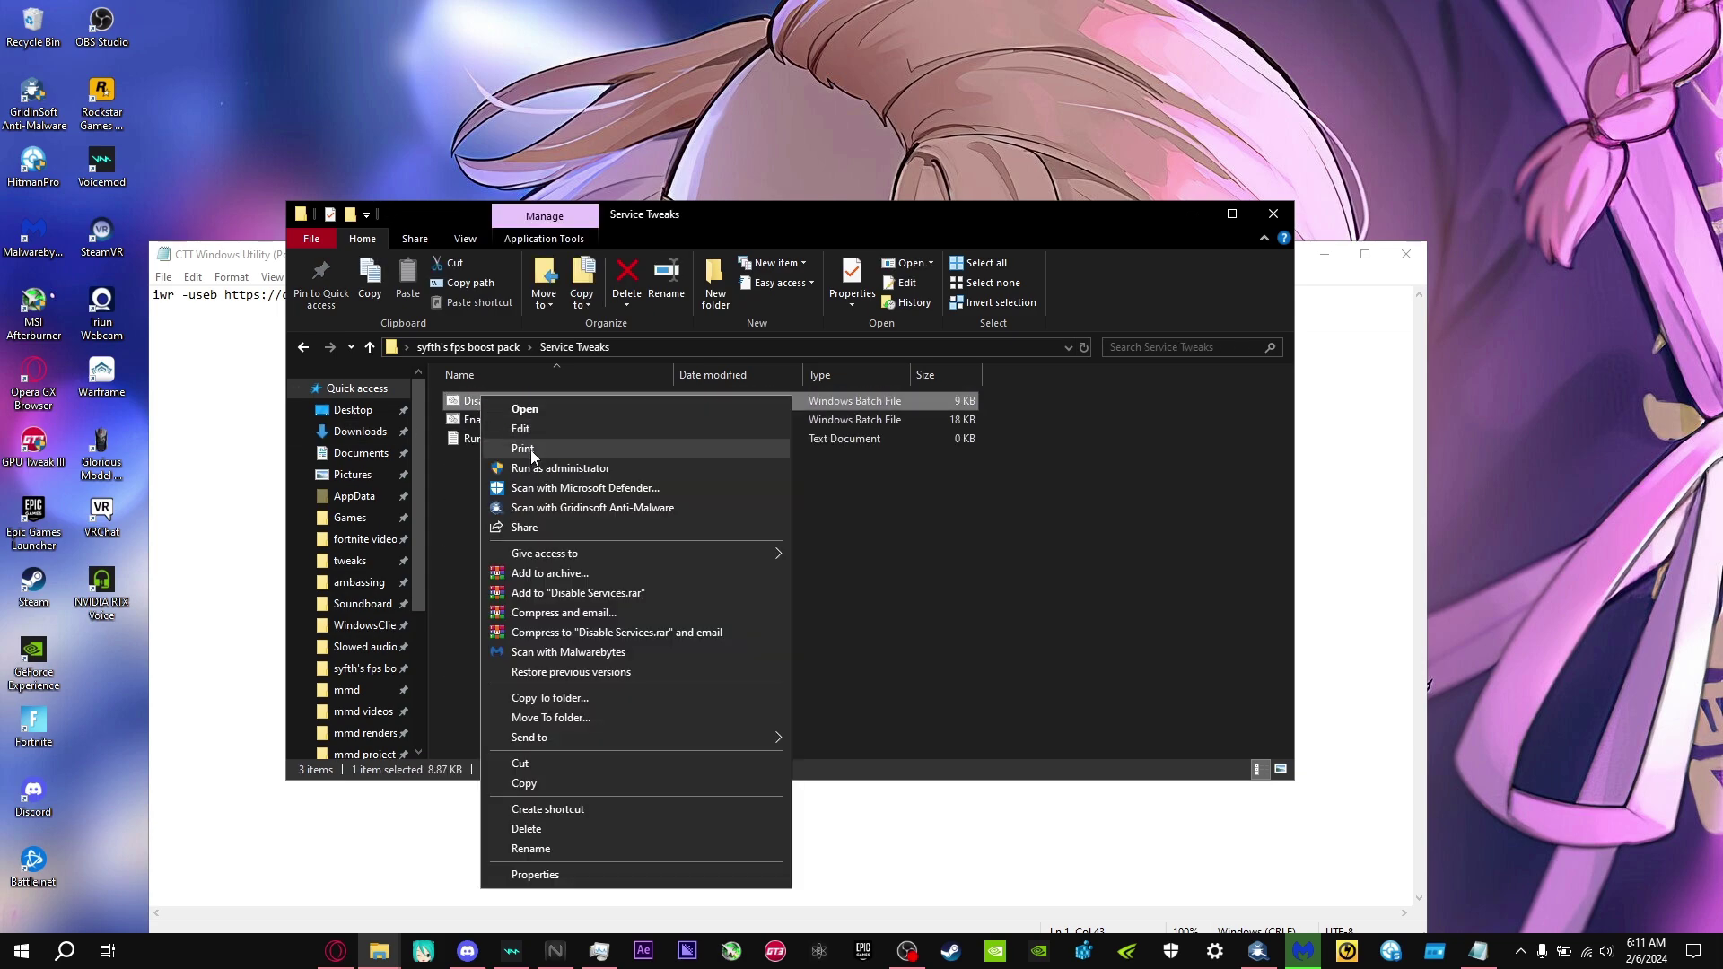
pyautogui.click(1107, 607)
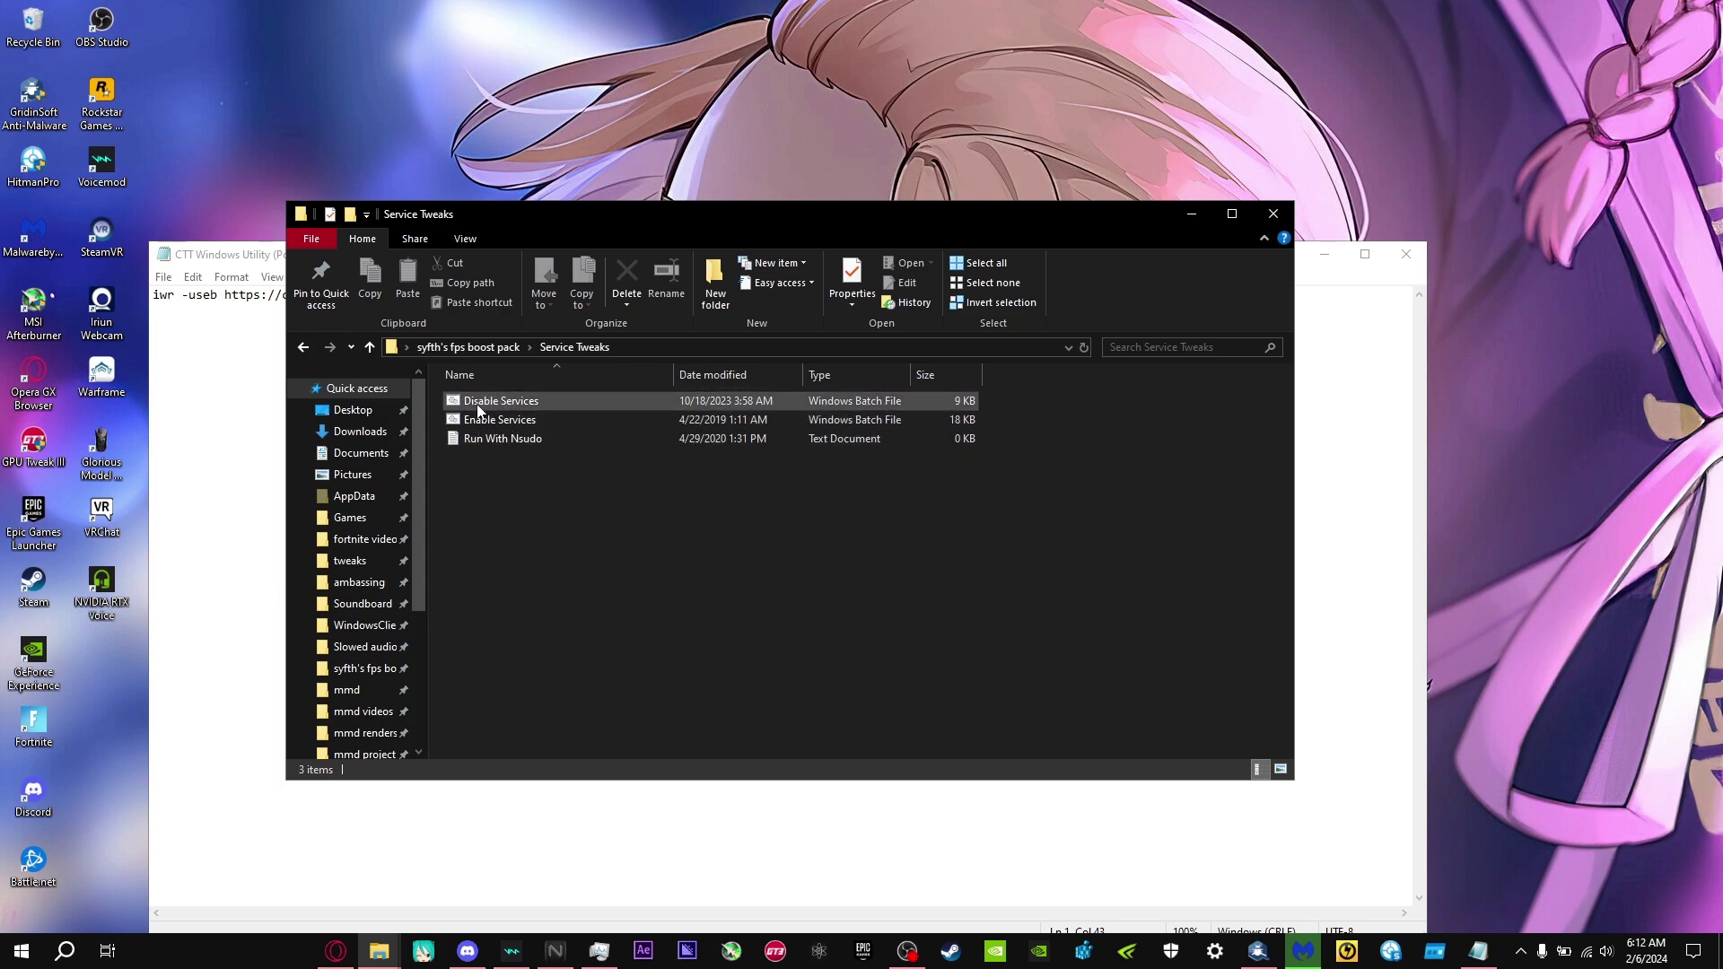
pyautogui.click(501, 421)
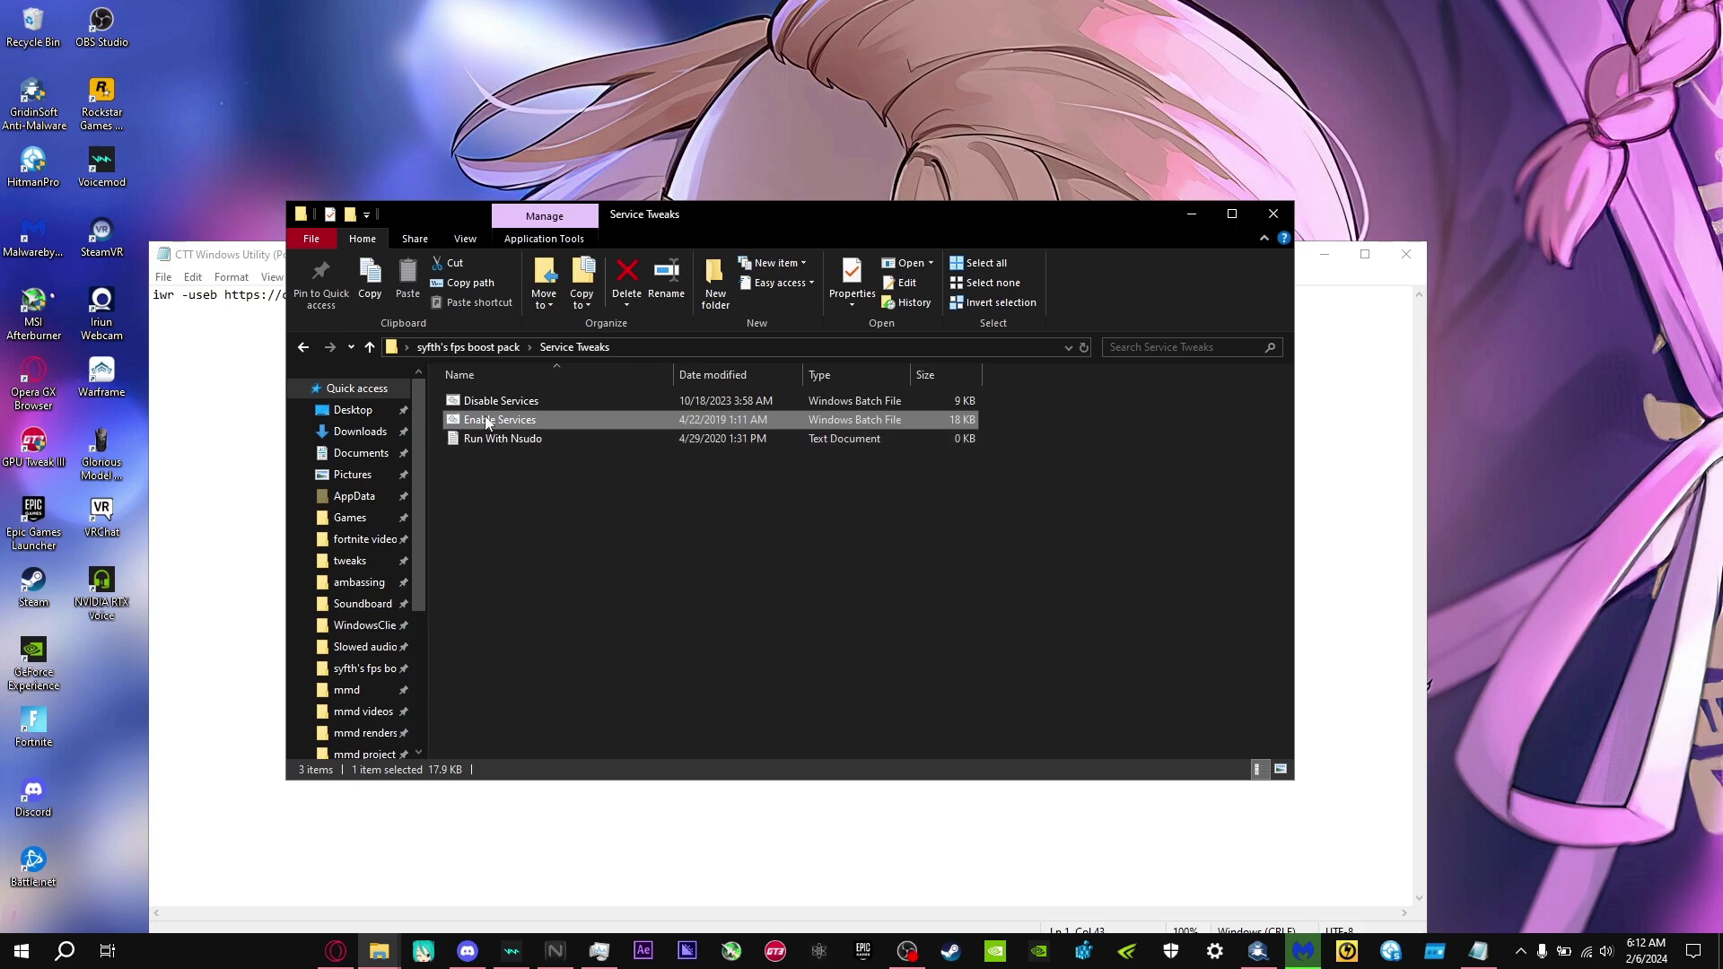
pyautogui.click(468, 348)
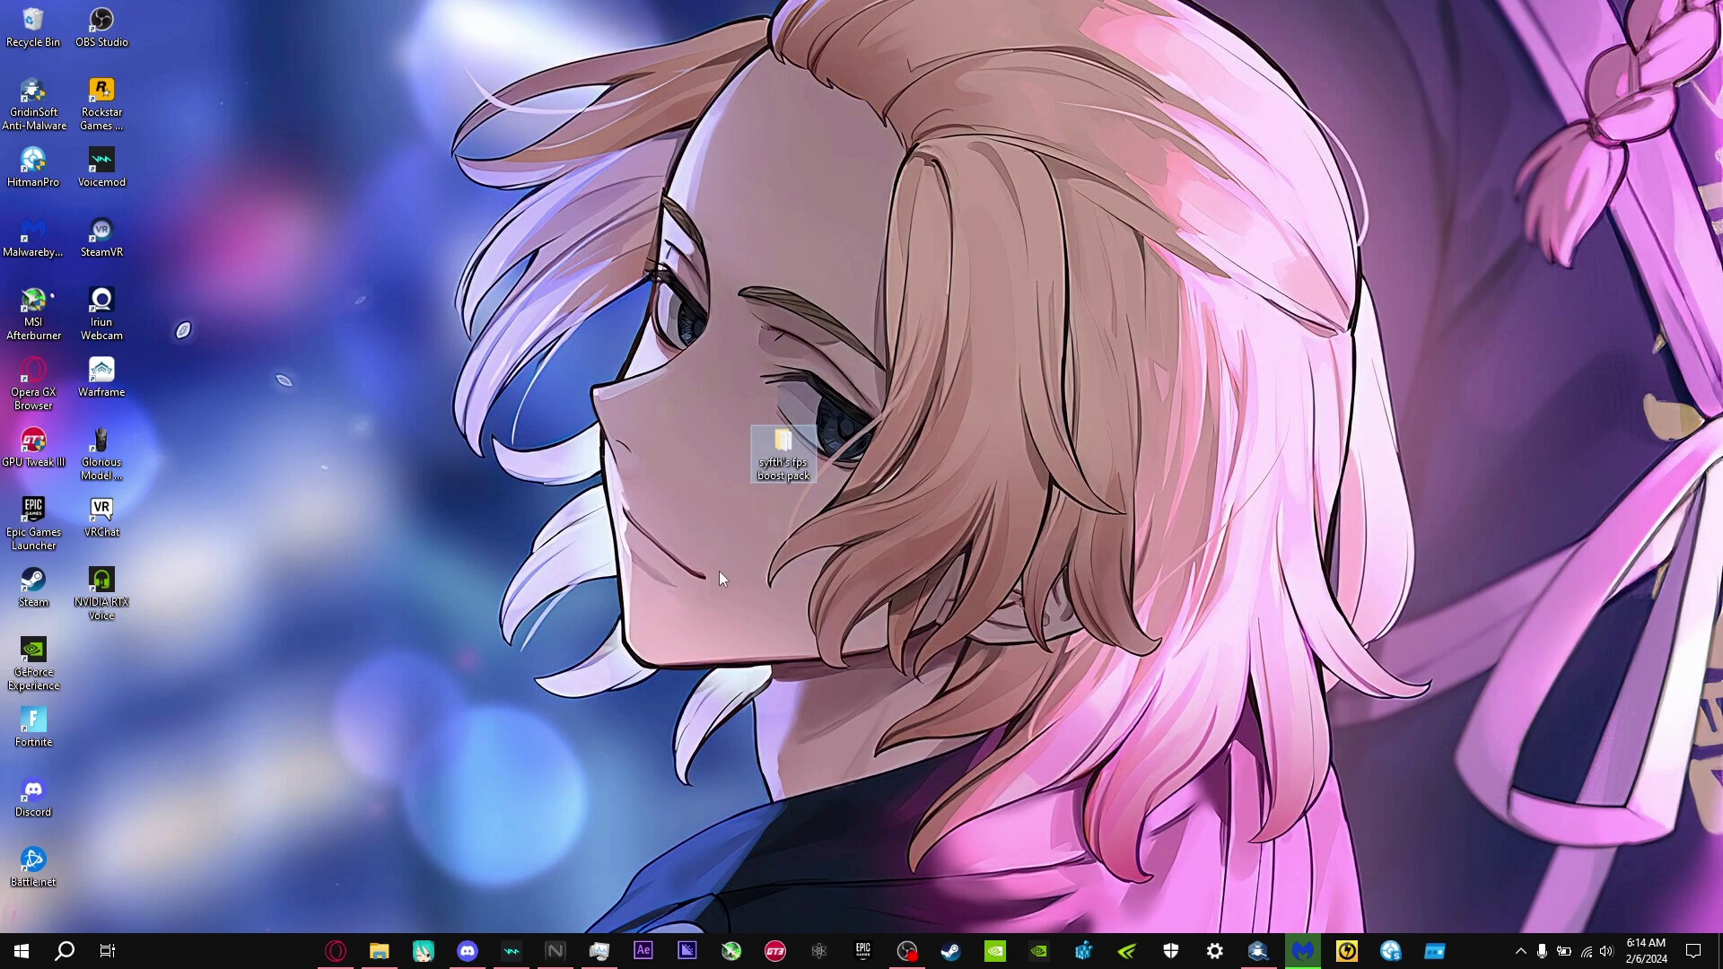
# - Browse in File Explorer to the Local folder under AppData in the user's profile on drive C
pyautogui.click(379, 950)
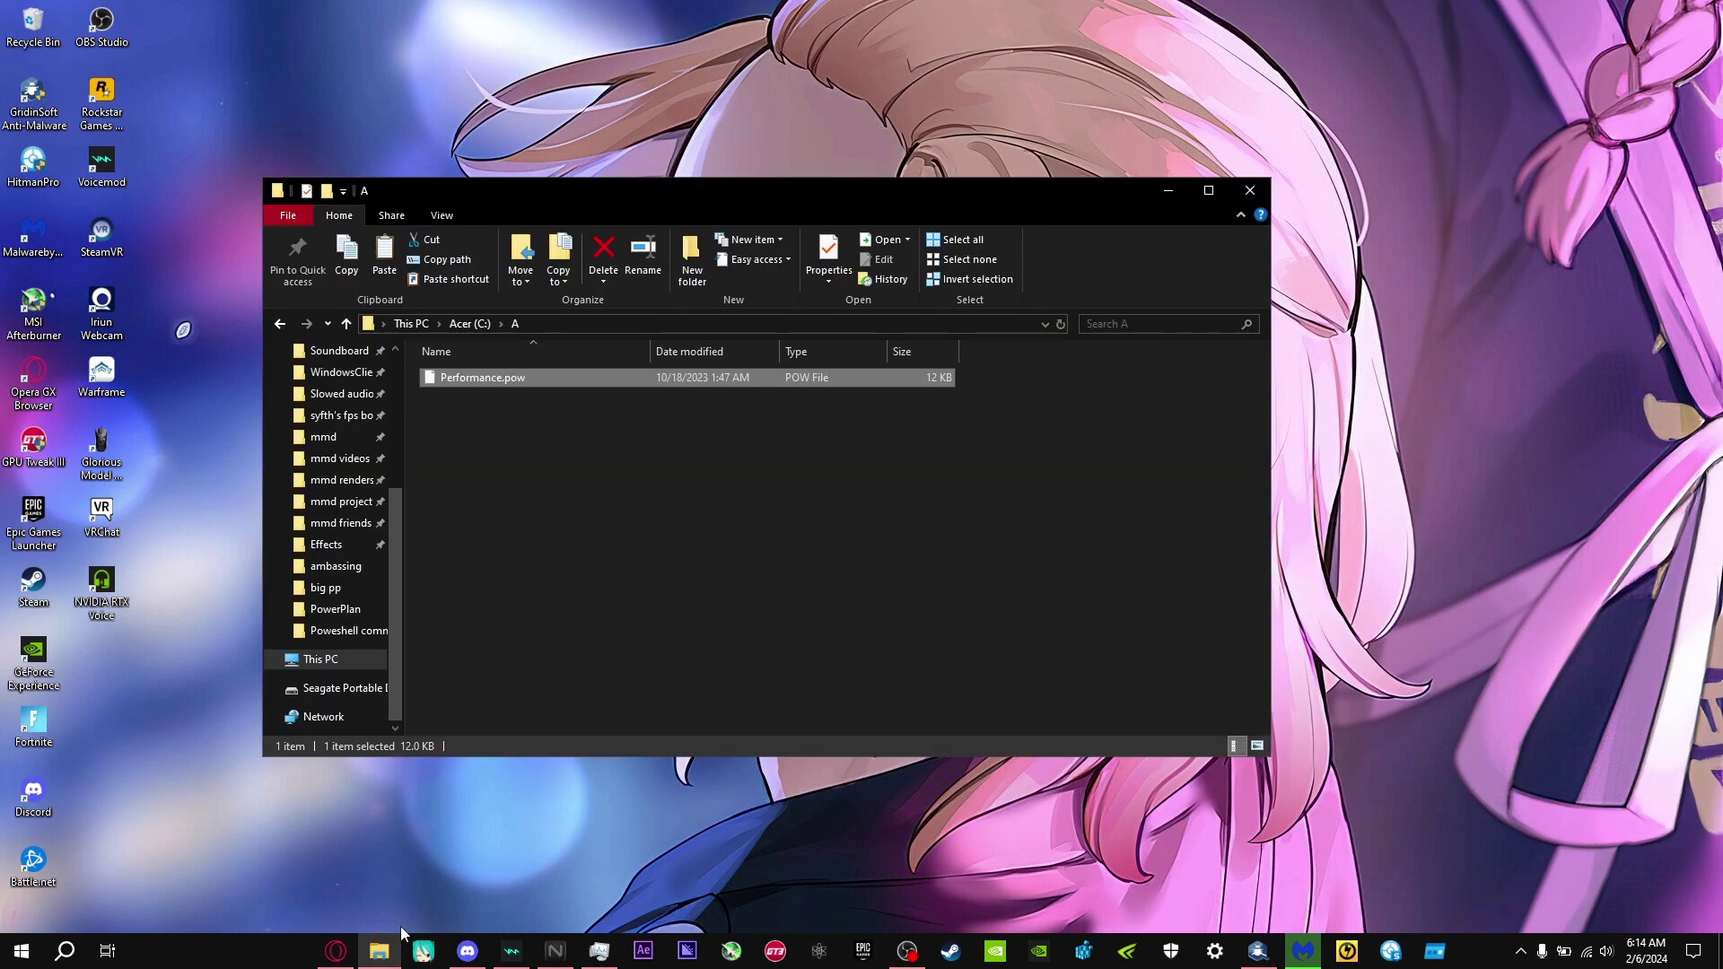
pyautogui.click(321, 660)
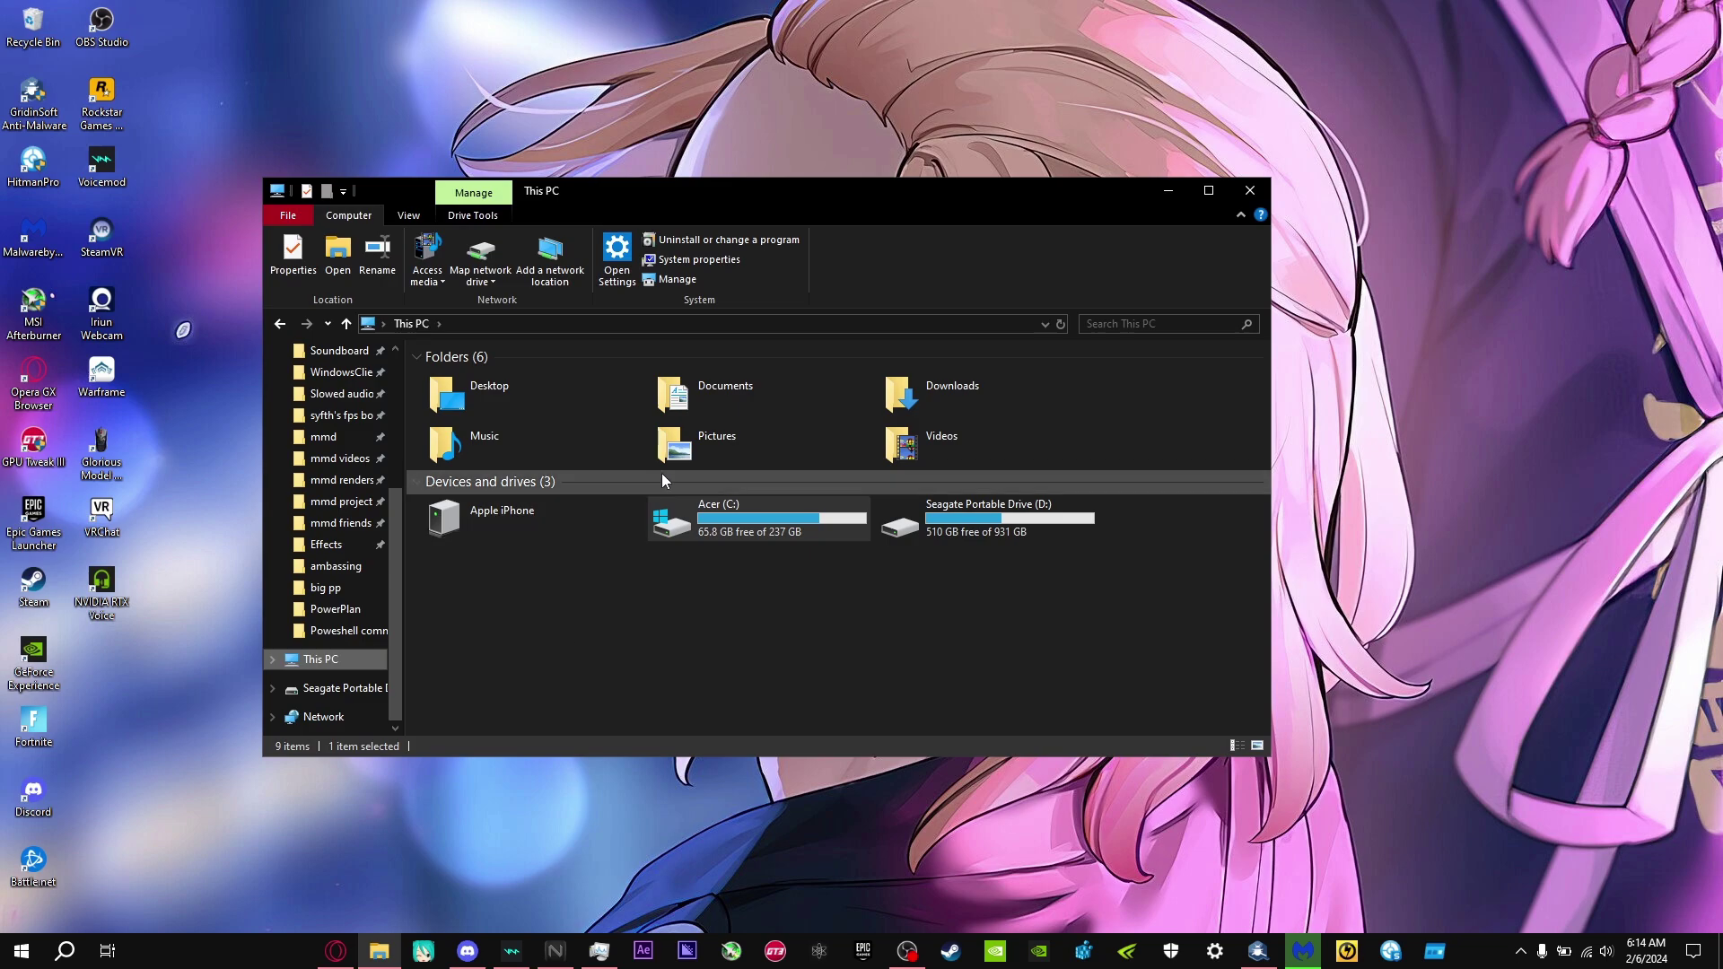
pyautogui.doubleClick(752, 532)
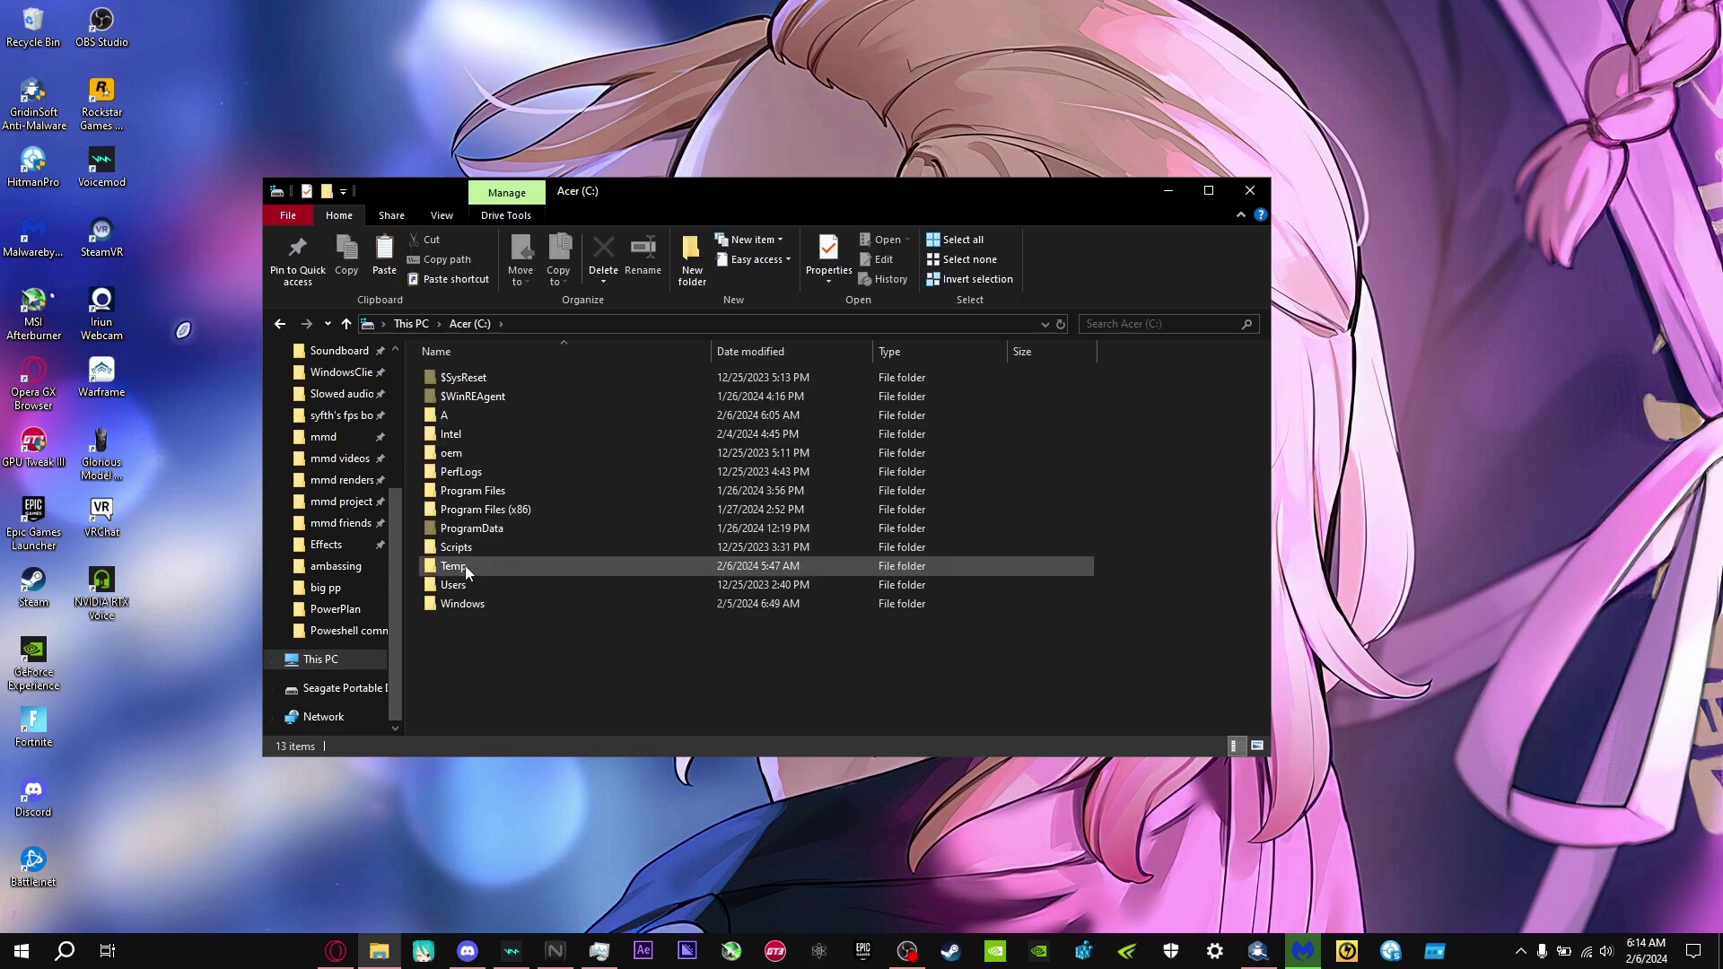
pyautogui.doubleClick(461, 580)
pyautogui.click(438, 419)
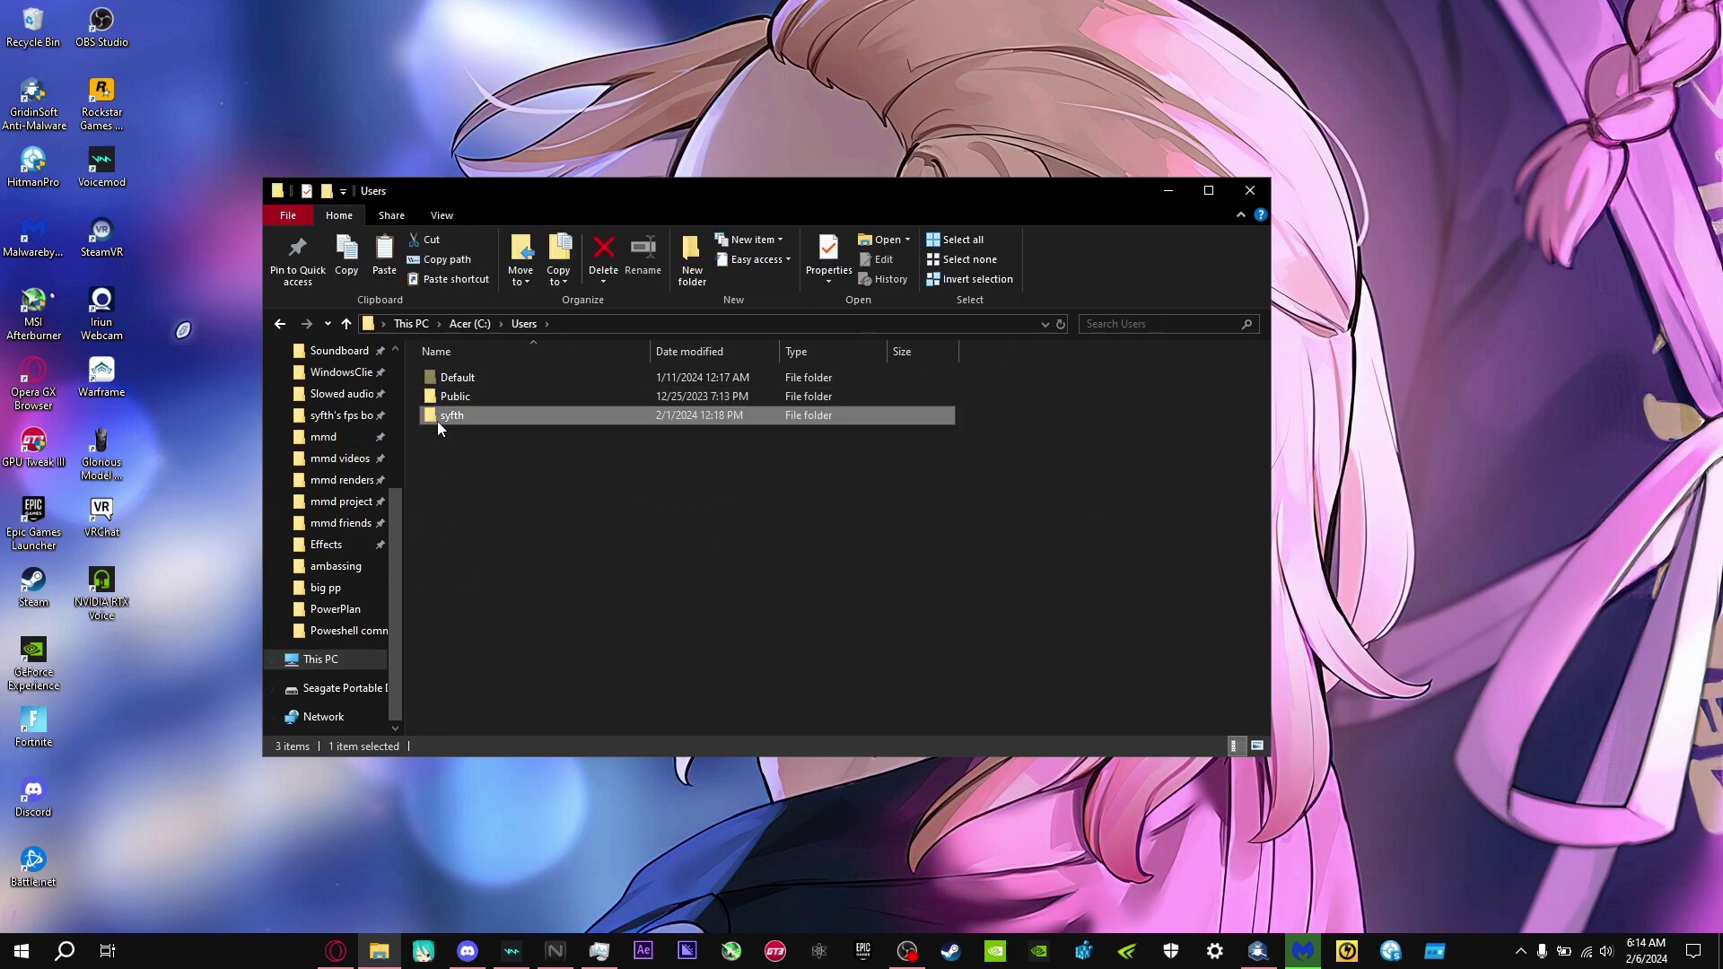
pyautogui.doubleClick(451, 416)
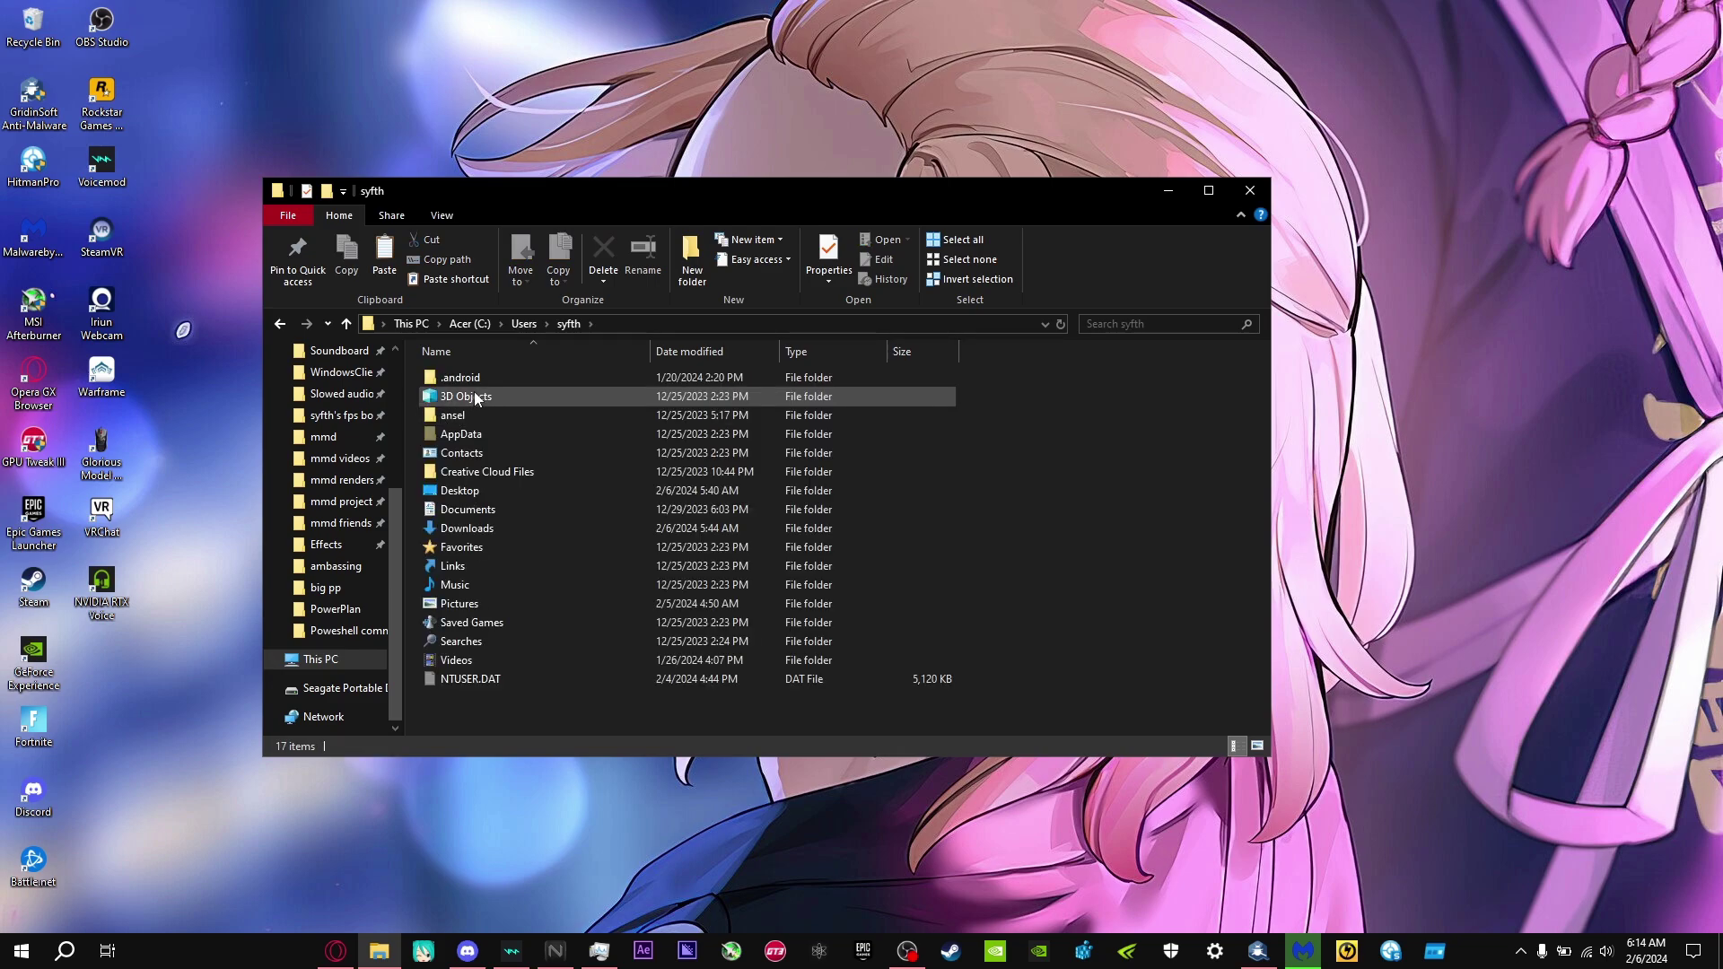
pyautogui.doubleClick(459, 434)
pyautogui.doubleClick(493, 381)
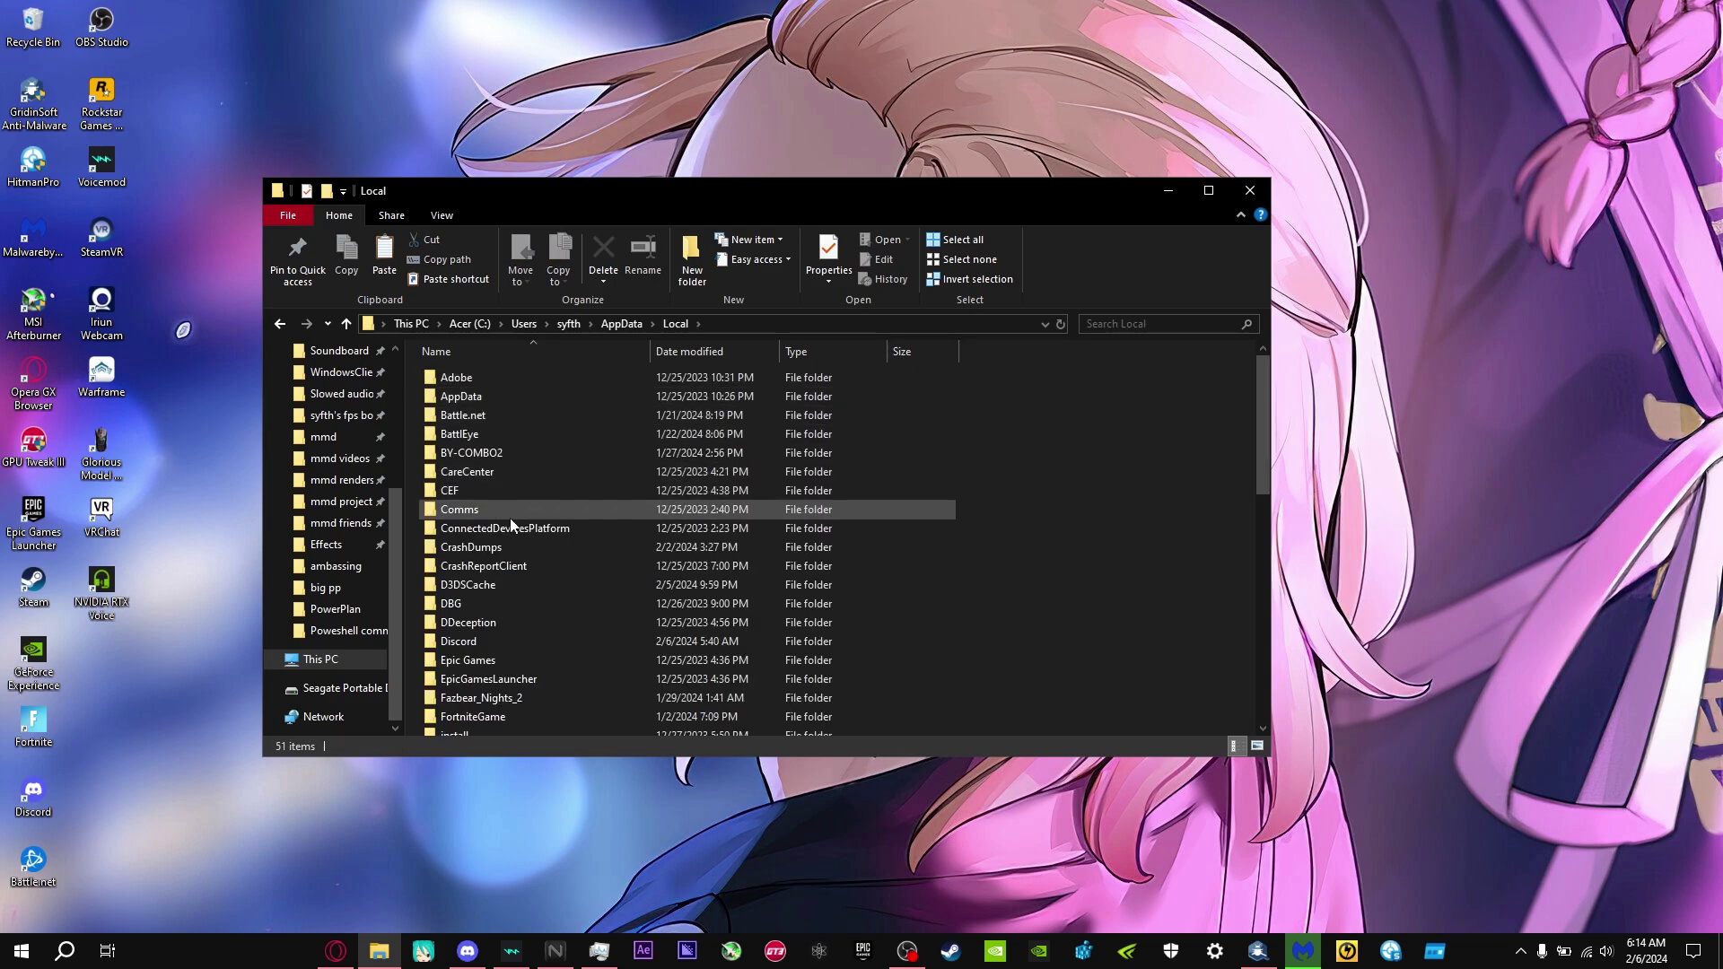
# - Go to FortniteGame > Saved > Config > WindowsClient and open the GameUserSettings file in a maximized Notepad window
pyautogui.scroll(-2, 510, 518)
pyautogui.doubleClick(463, 669)
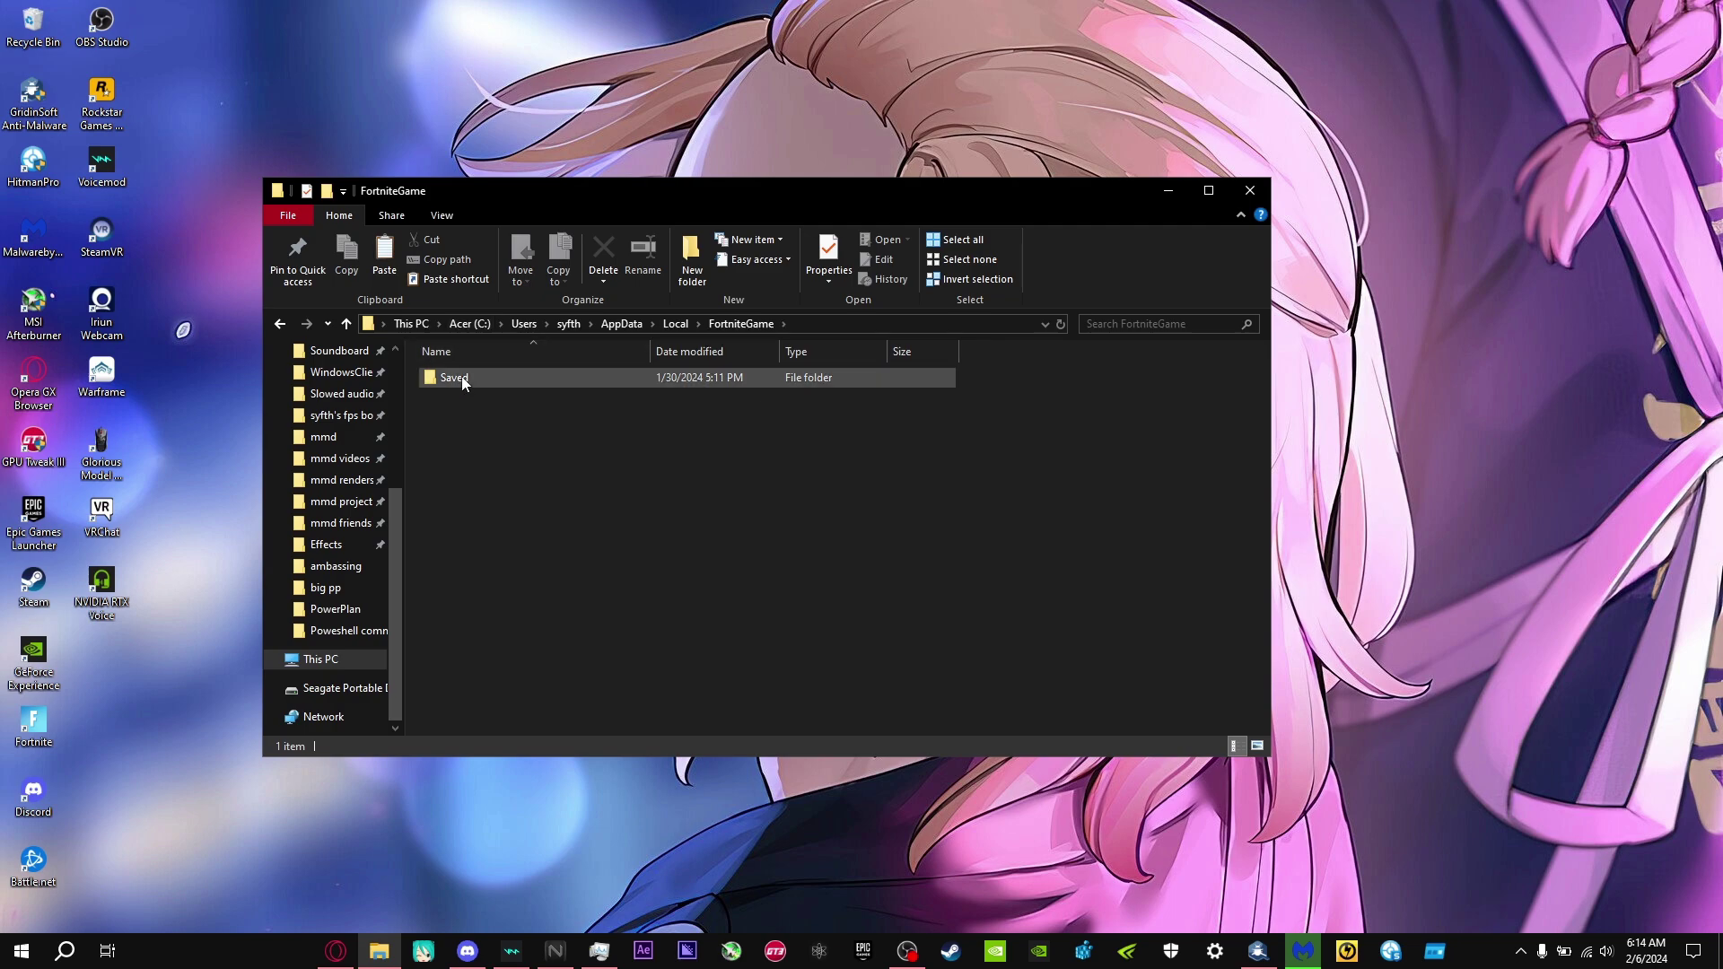
pyautogui.doubleClick(445, 378)
pyautogui.doubleClick(456, 396)
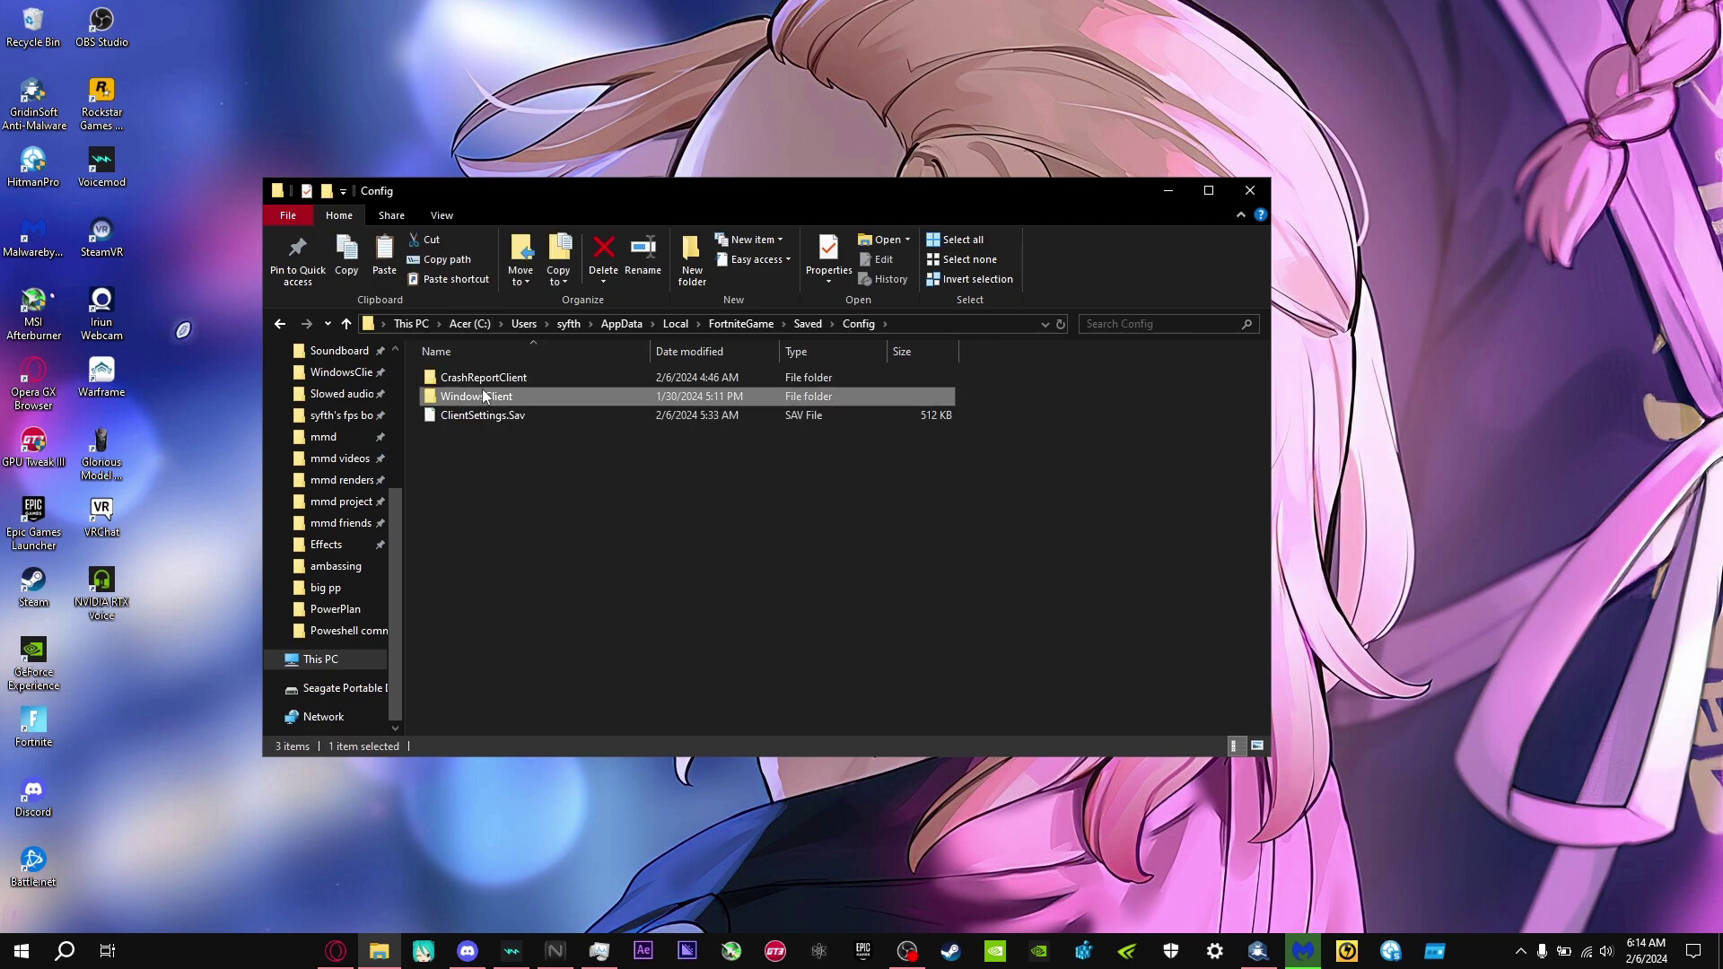
pyautogui.doubleClick(476, 395)
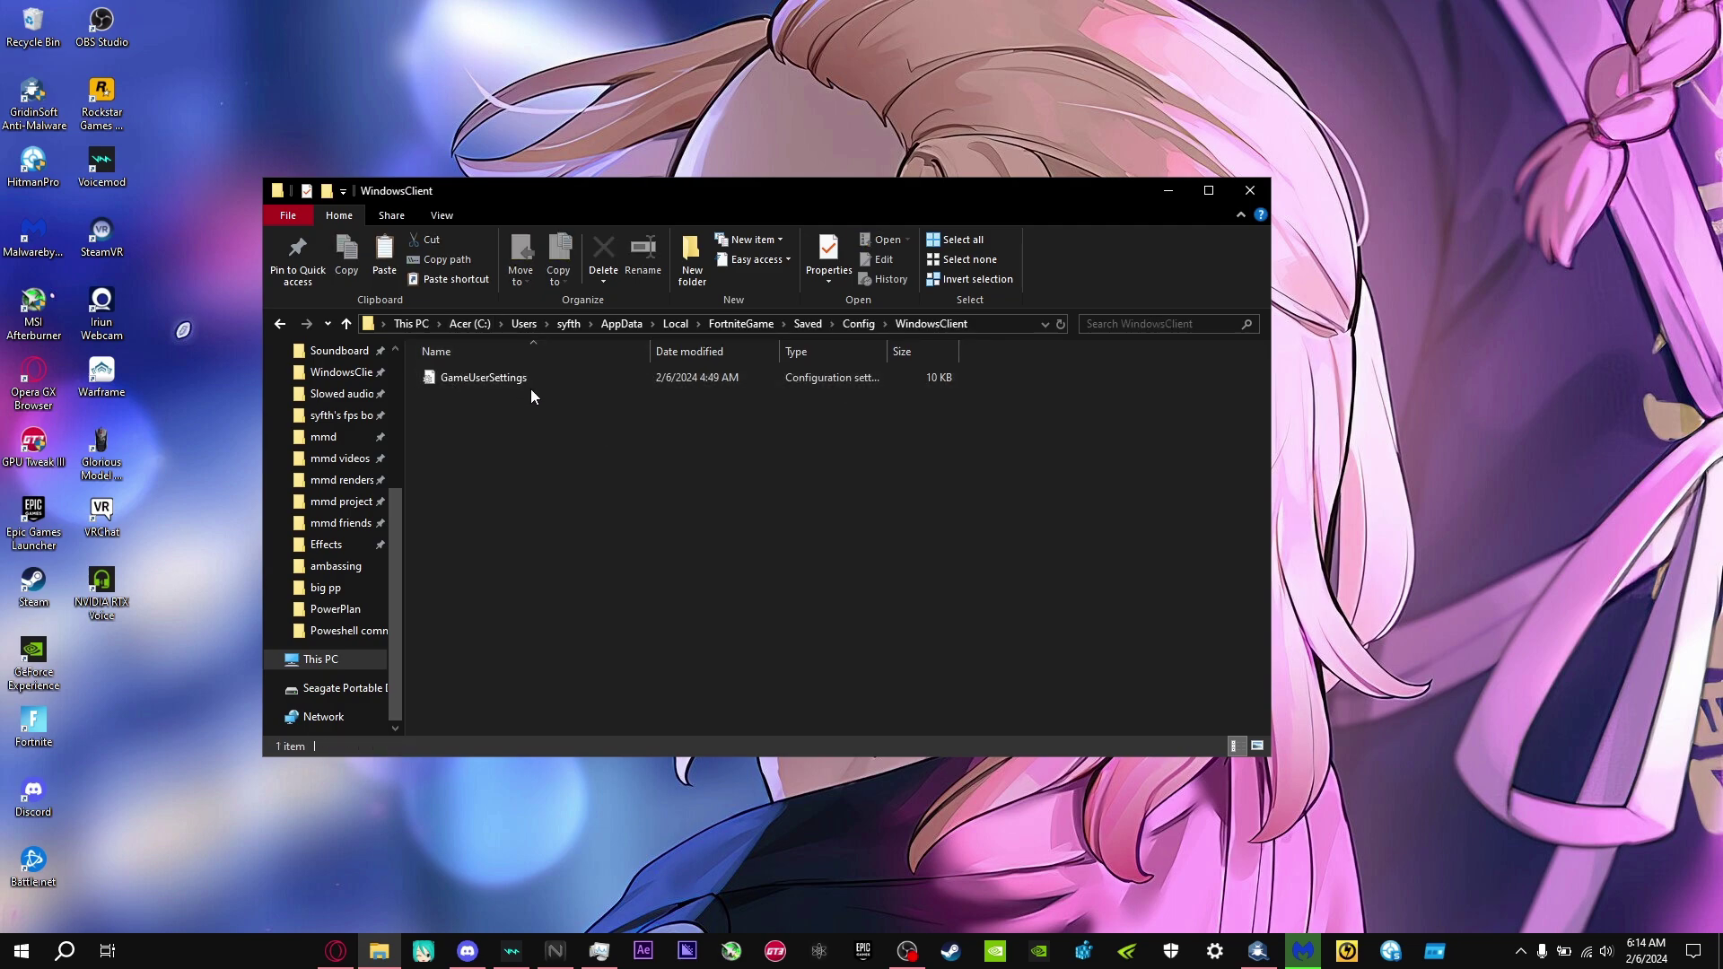
pyautogui.doubleClick(487, 377)
pyautogui.click(1366, 259)
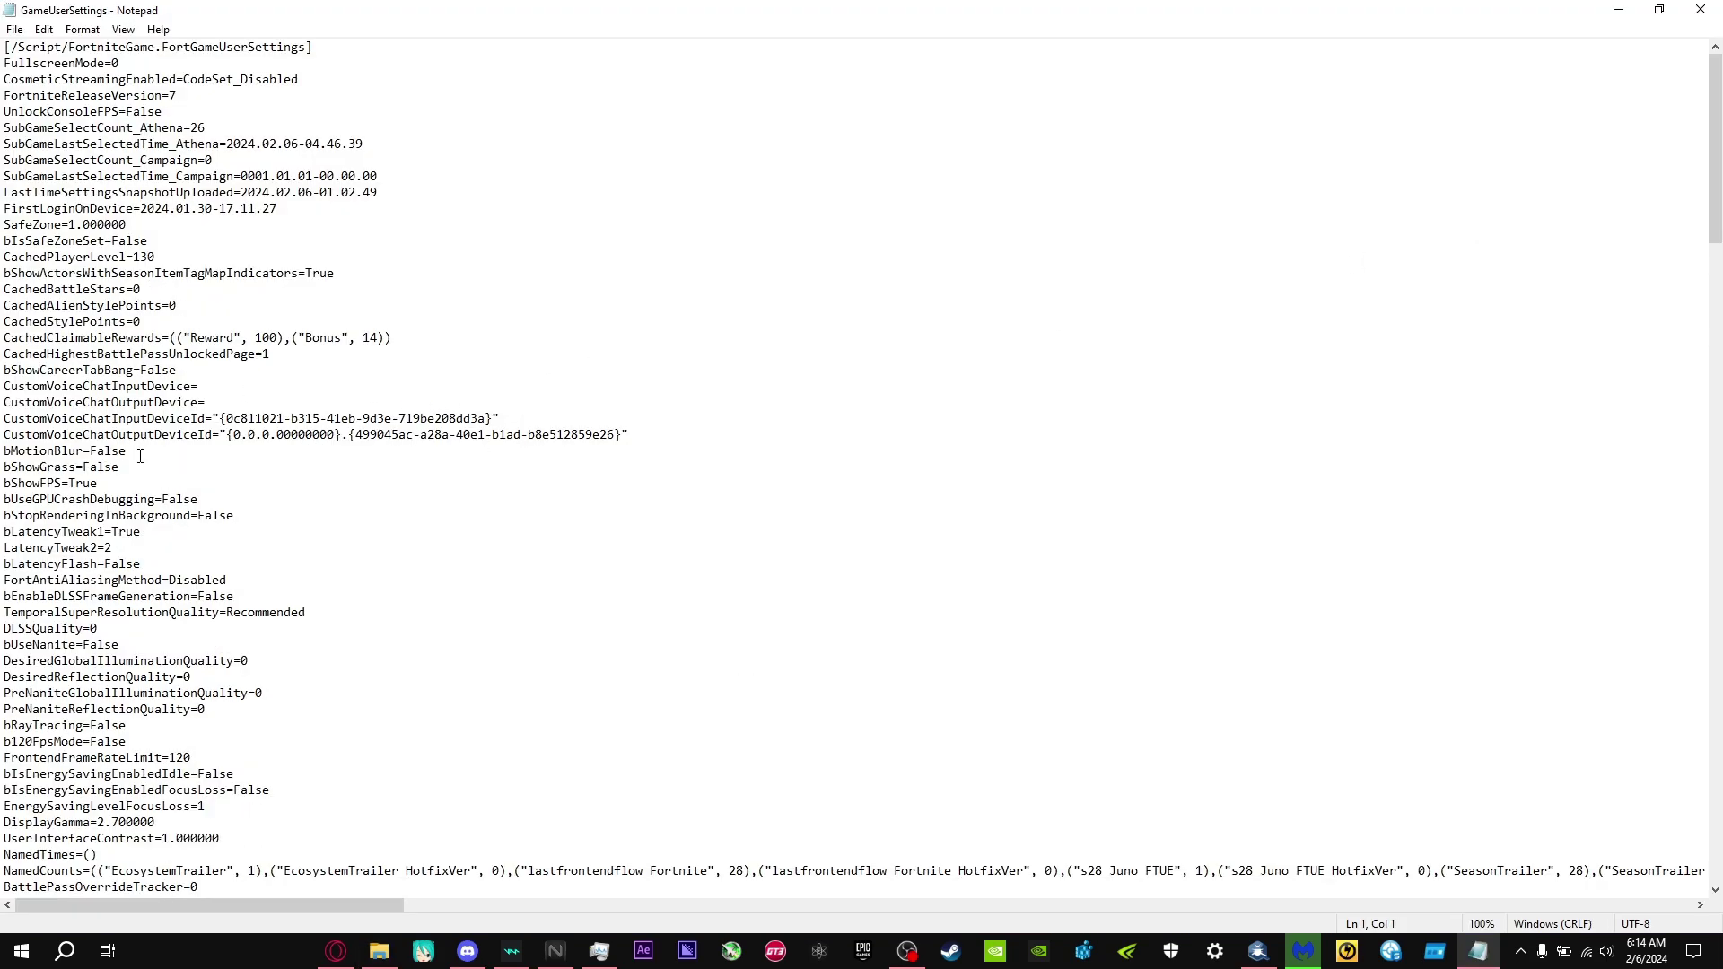
# - Review the motion blur, grass, illumination and reflection quality entries in GameUserSettings
pyautogui.moveTo(140, 455); pyautogui.dragTo(84, 470)
pyautogui.scroll(-3, 310, 627)
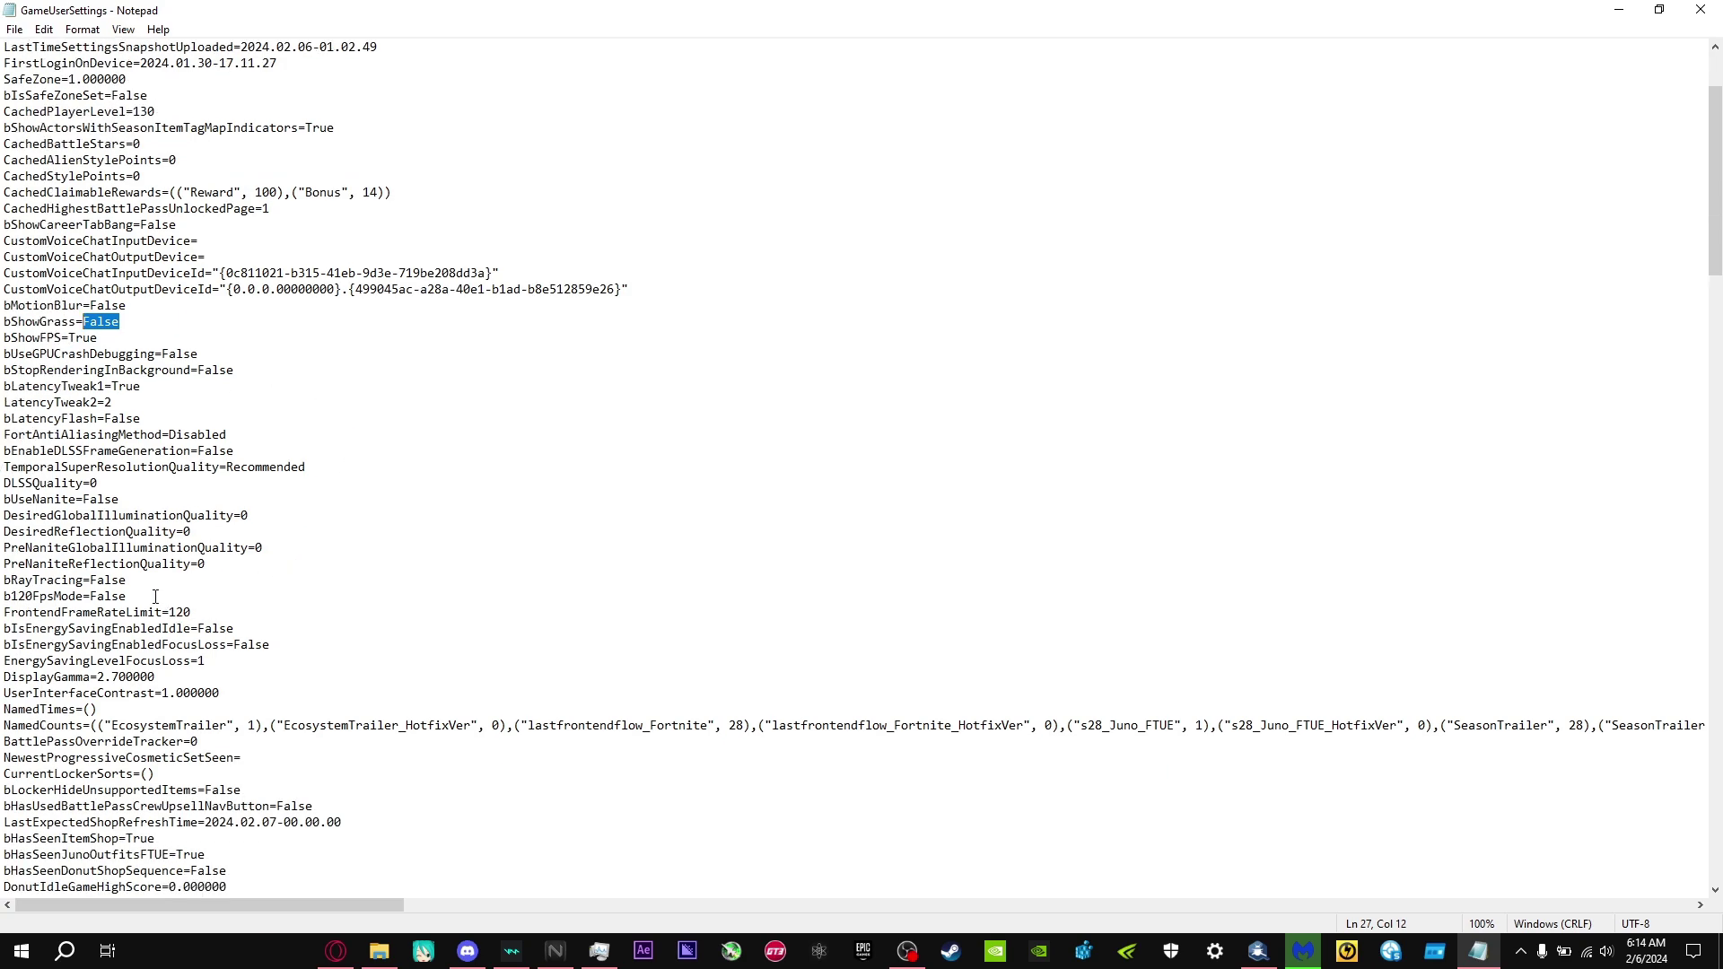
pyautogui.moveTo(4, 531); pyautogui.dragTo(189, 533)
pyautogui.scroll(-6, 233, 628)
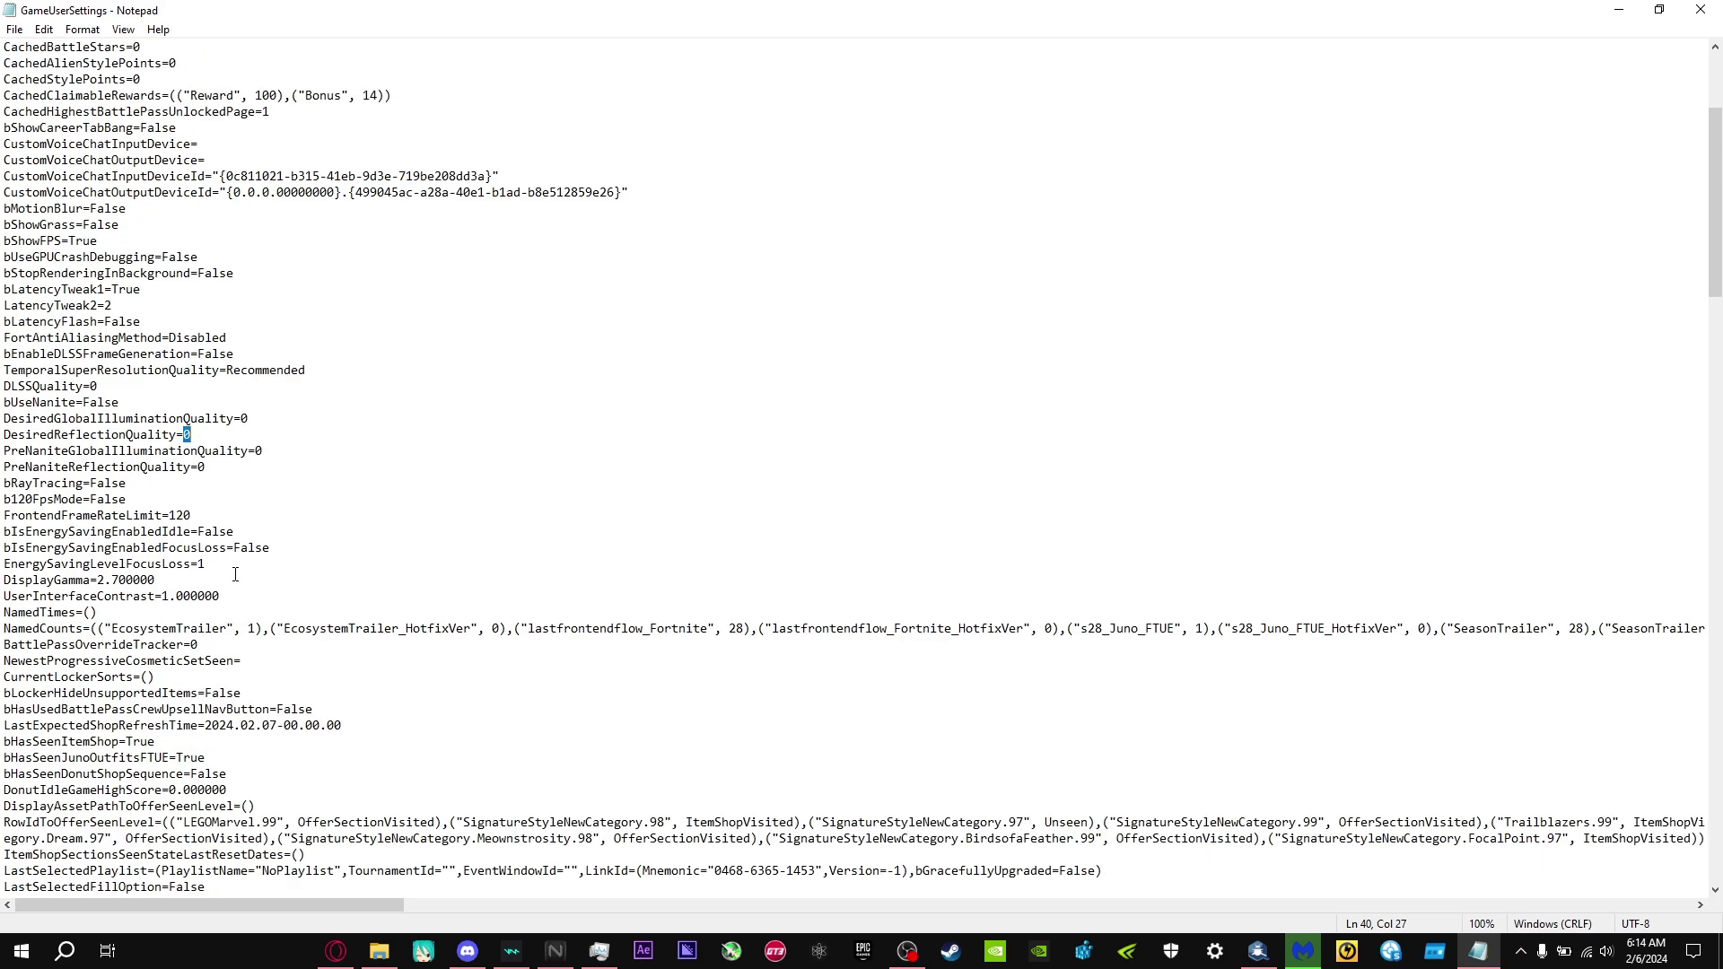
# - Find the ResolutionSize and LastUserConfirmedResolutionSize entries in GameUserSettings and examine their values
pyautogui.scroll(-20, 307, 824)
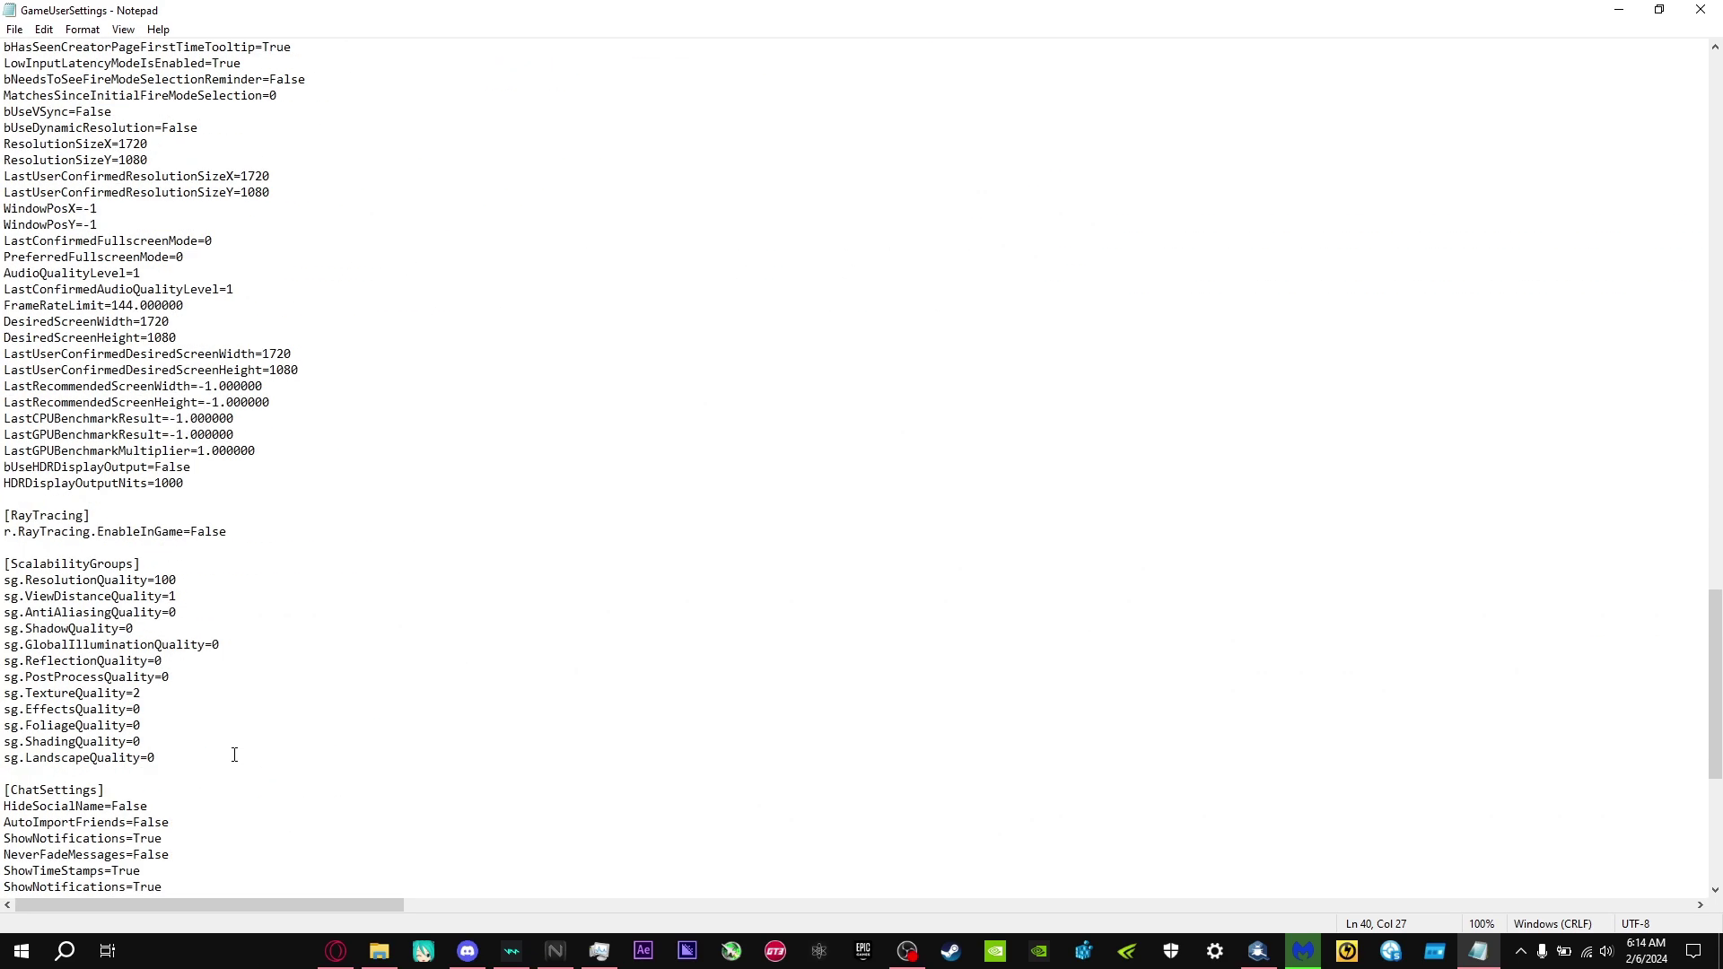
pyautogui.scroll(2, 225, 725)
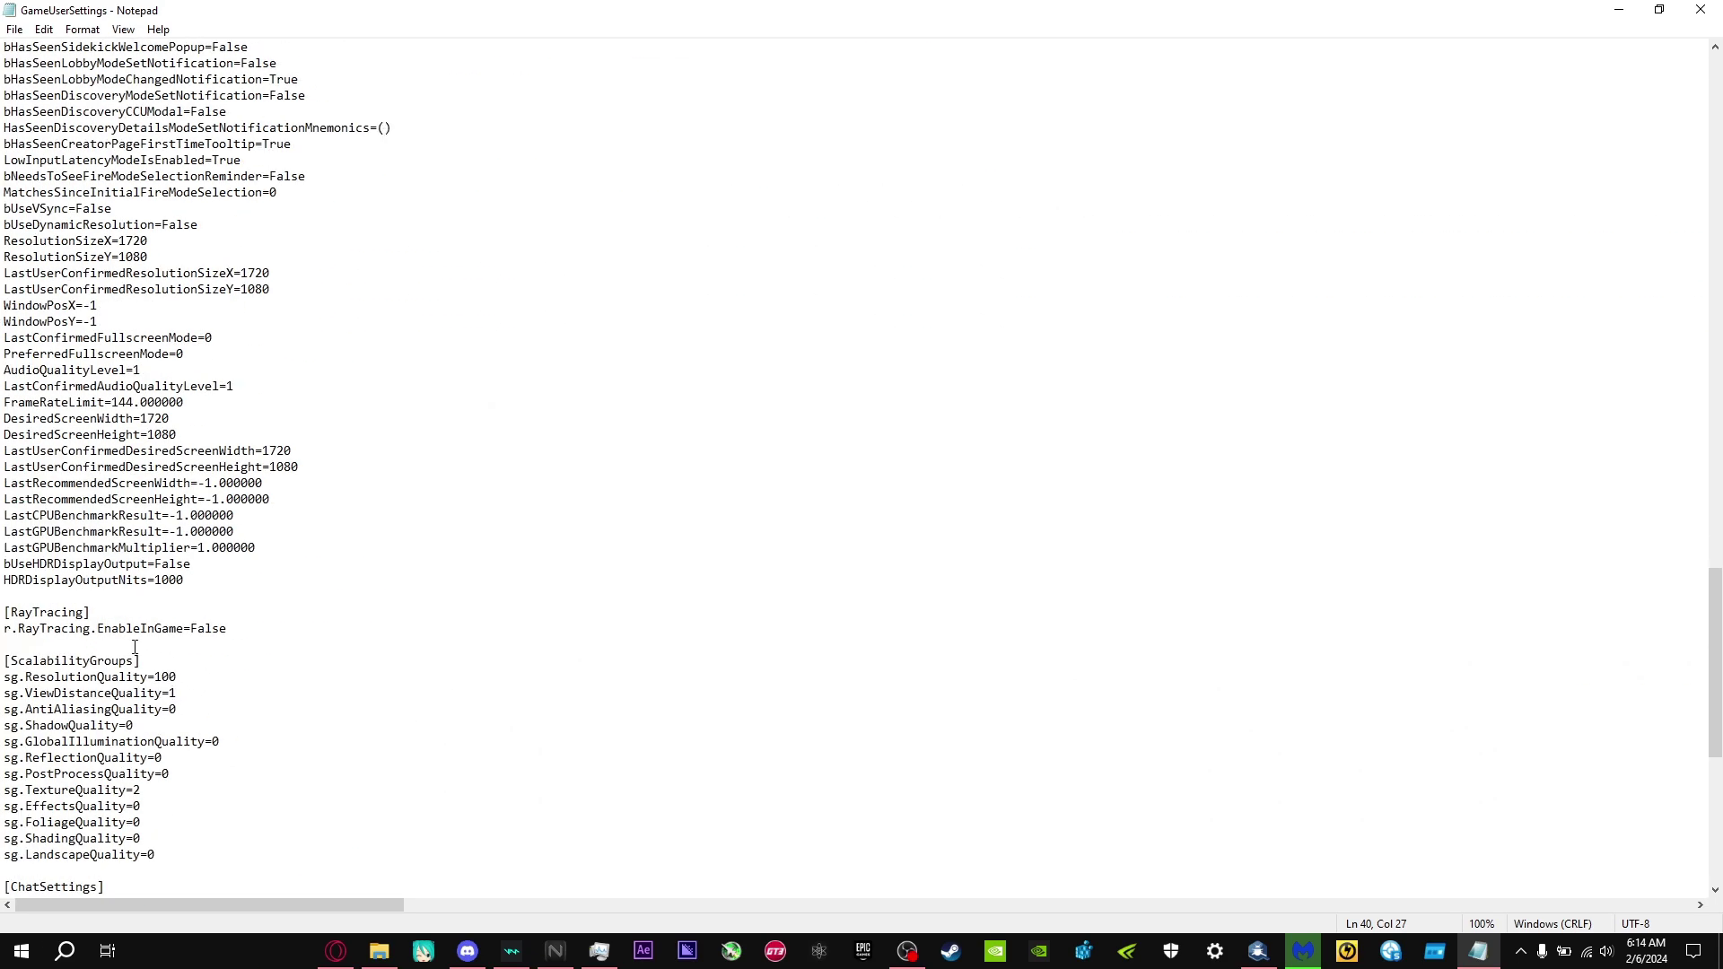
pyautogui.moveTo(150, 241); pyautogui.dragTo(272, 291)
pyautogui.click(154, 238)
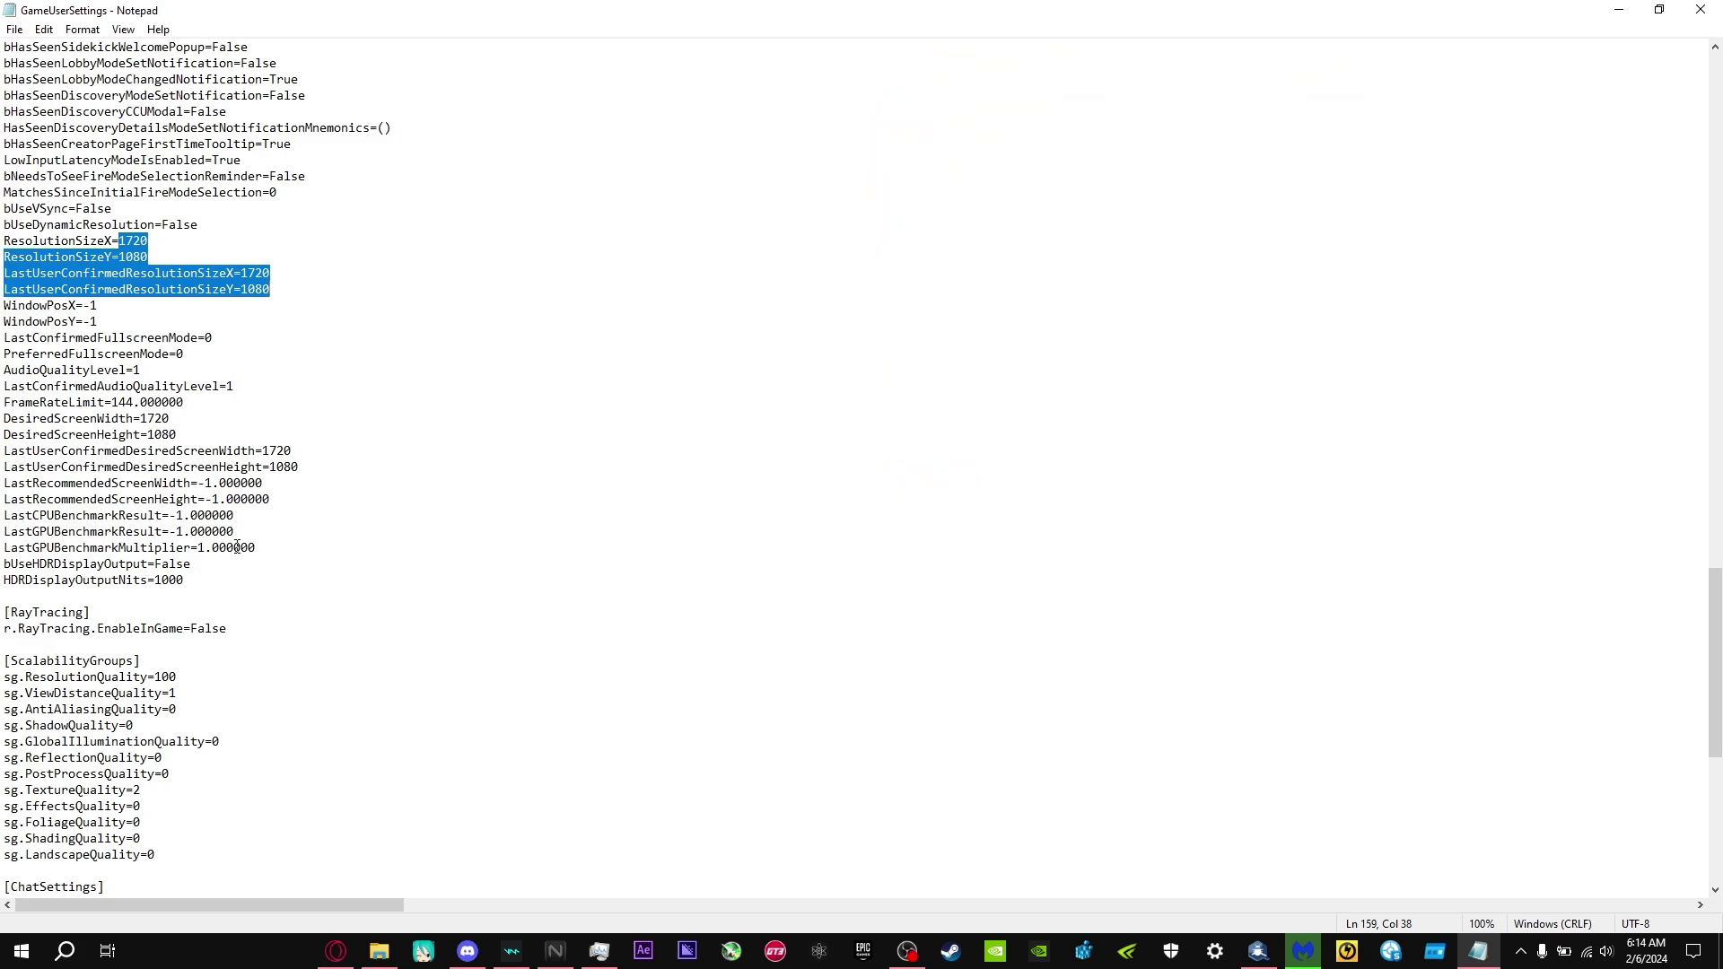
# - Examine the ScalabilityGroups quality values, including view distance, post-processing, effects and texture quality
pyautogui.scroll(-7, 185, 637)
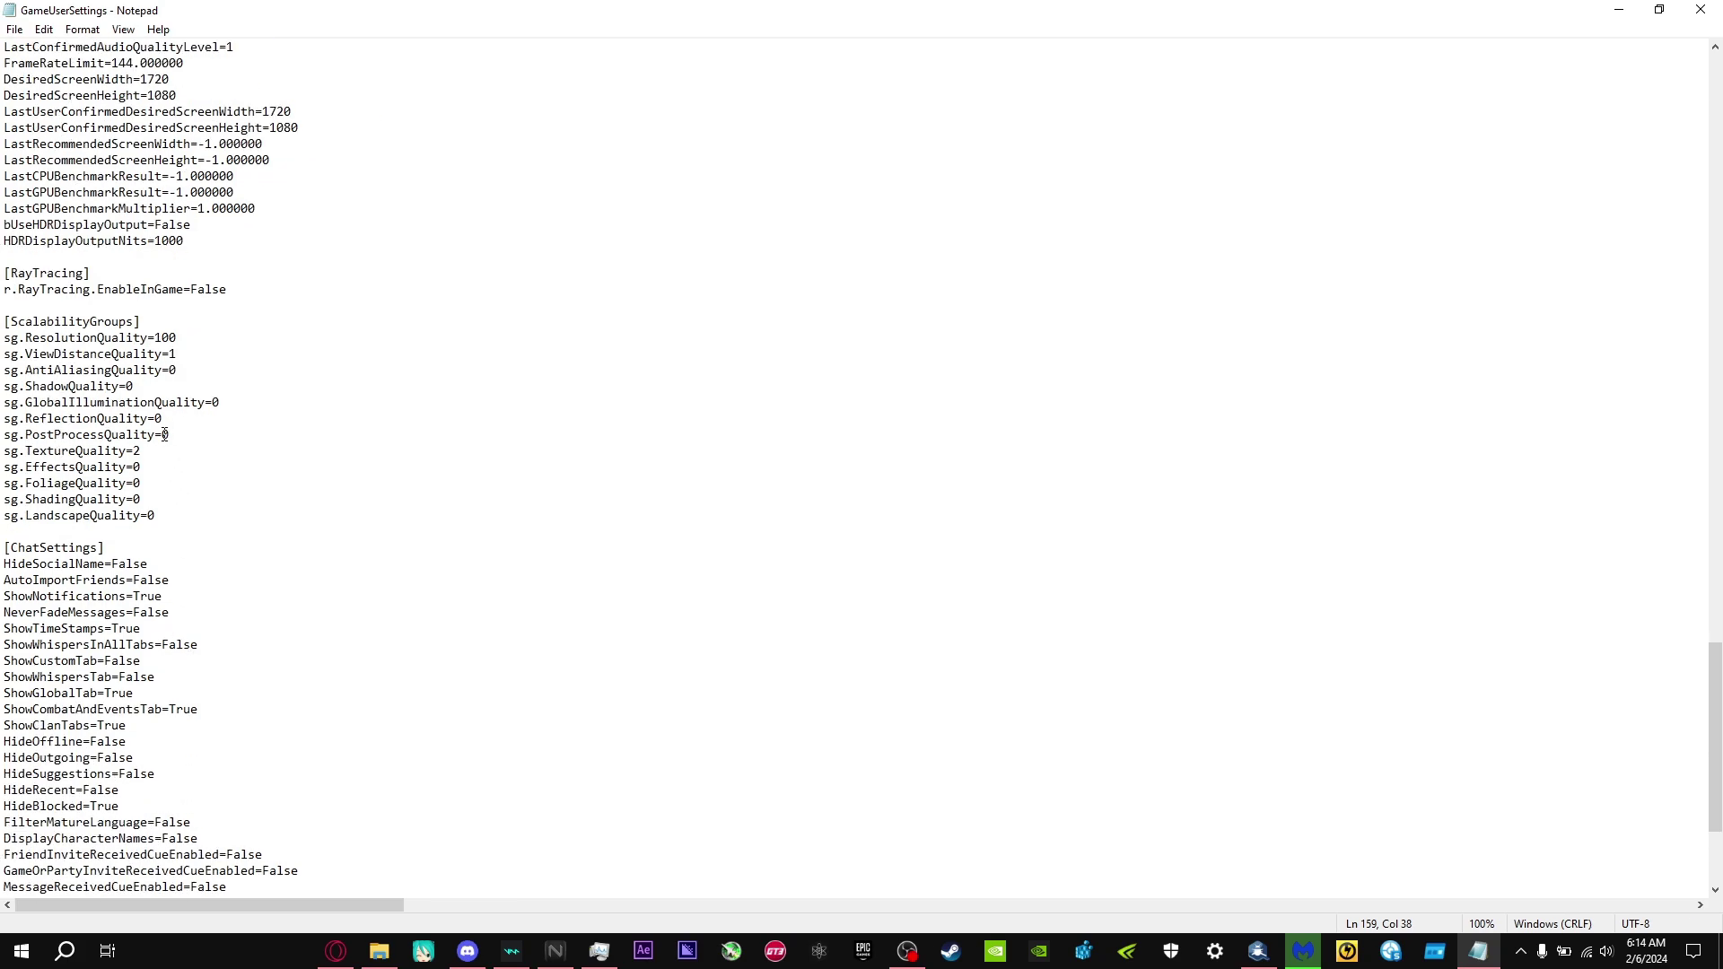
pyautogui.moveTo(158, 476); pyautogui.dragTo(170, 430)
pyautogui.click(357, 419)
pyautogui.moveTo(357, 406); pyautogui.dragTo(169, 354)
pyautogui.click(198, 363)
pyautogui.click(192, 353)
pyautogui.click(175, 353)
pyautogui.click(205, 358)
pyautogui.moveTo(144, 452); pyautogui.dragTo(133, 452)
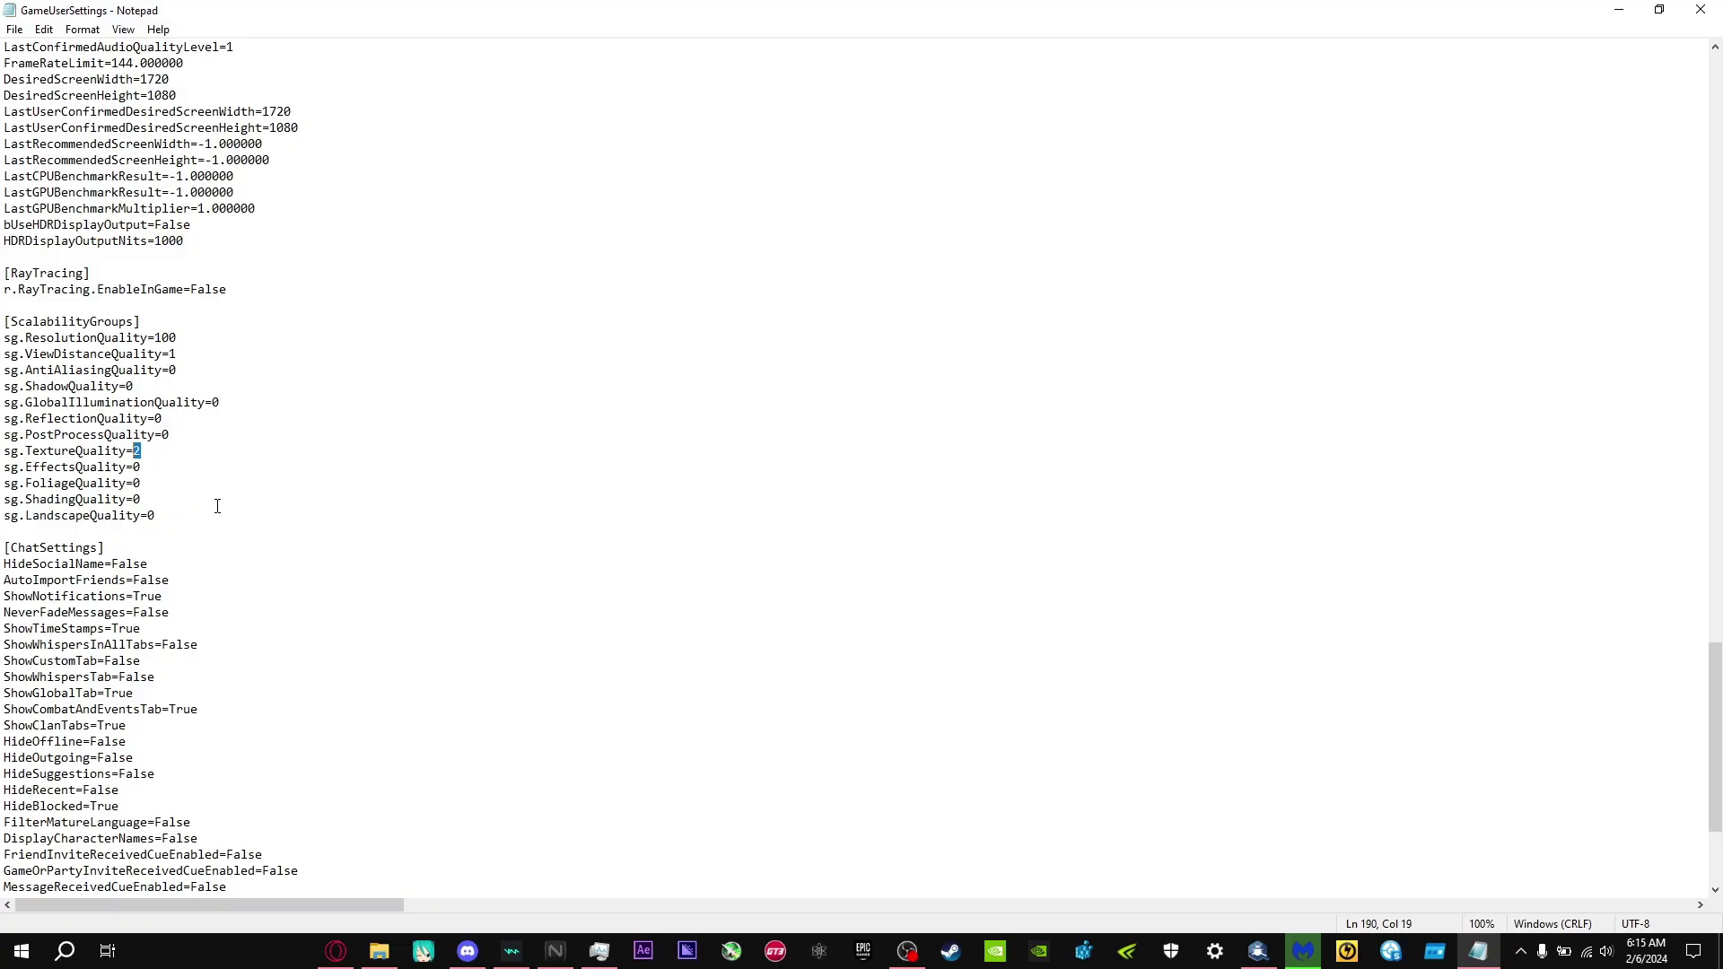